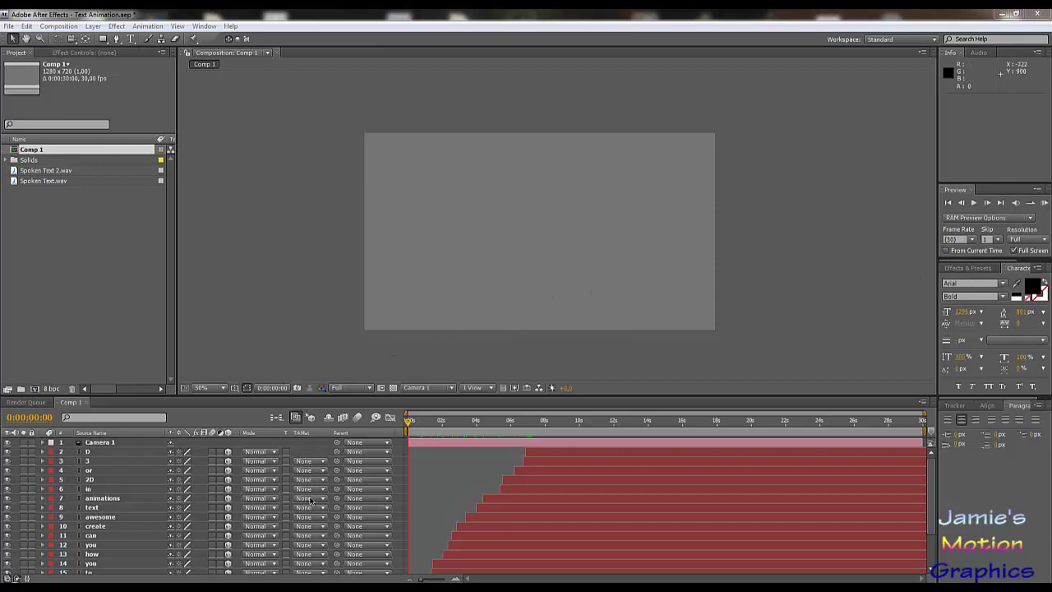
# Step: Look through the finished text layers of Comp 1 and scrub its timeline to review the word-by-word animation
pyautogui.click(139, 463)
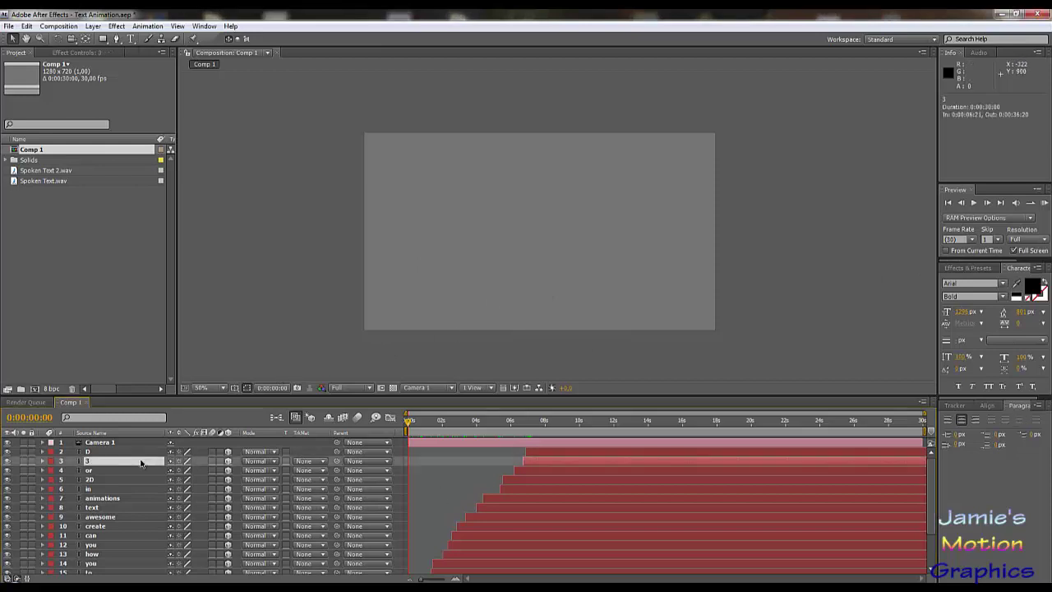
pyautogui.scroll(-3, 140, 461)
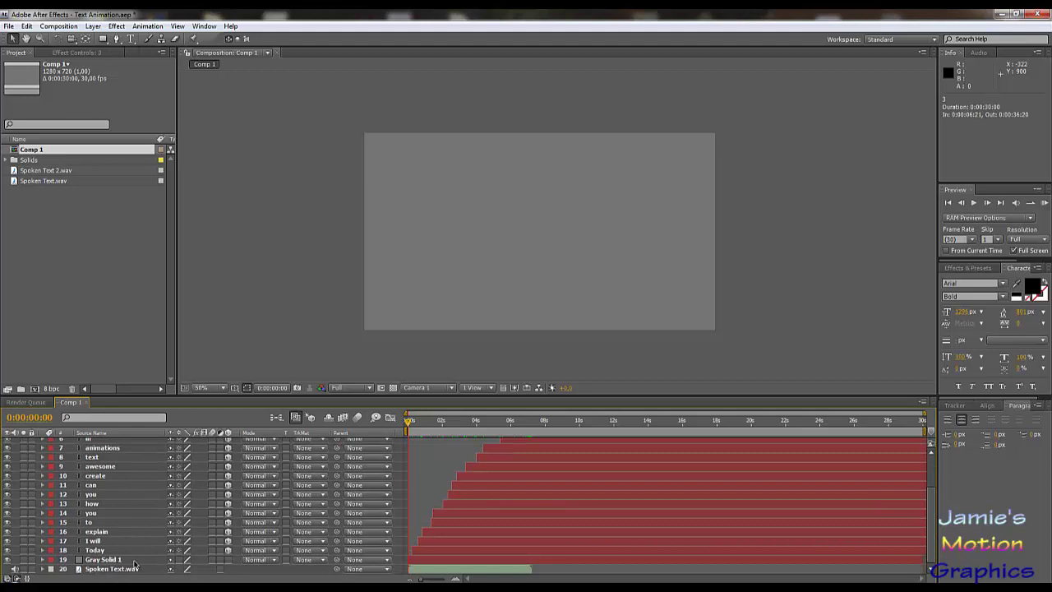
pyautogui.scroll(3, 111, 559)
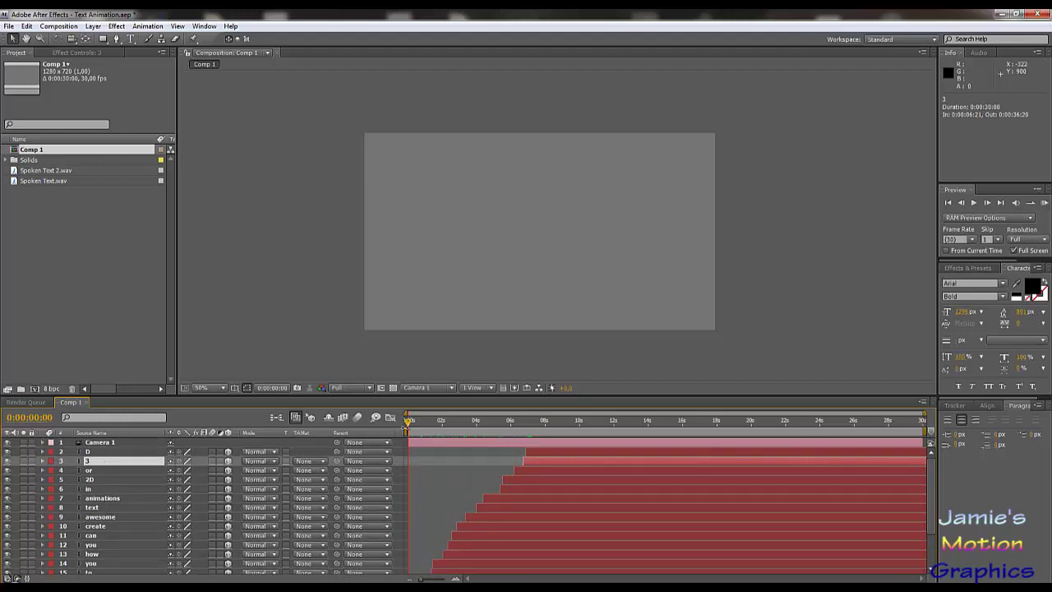
pyautogui.moveTo(408, 421); pyautogui.dragTo(508, 444)
pyautogui.click(530, 423)
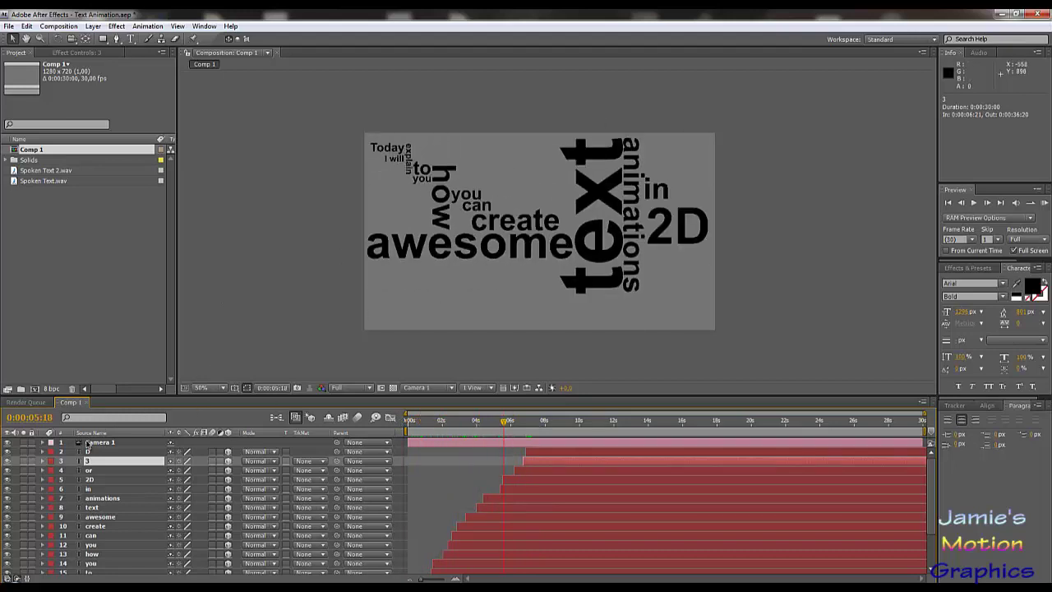
pyautogui.moveTo(432, 427); pyautogui.dragTo(387, 448)
pyautogui.scroll(-3, 425, 473)
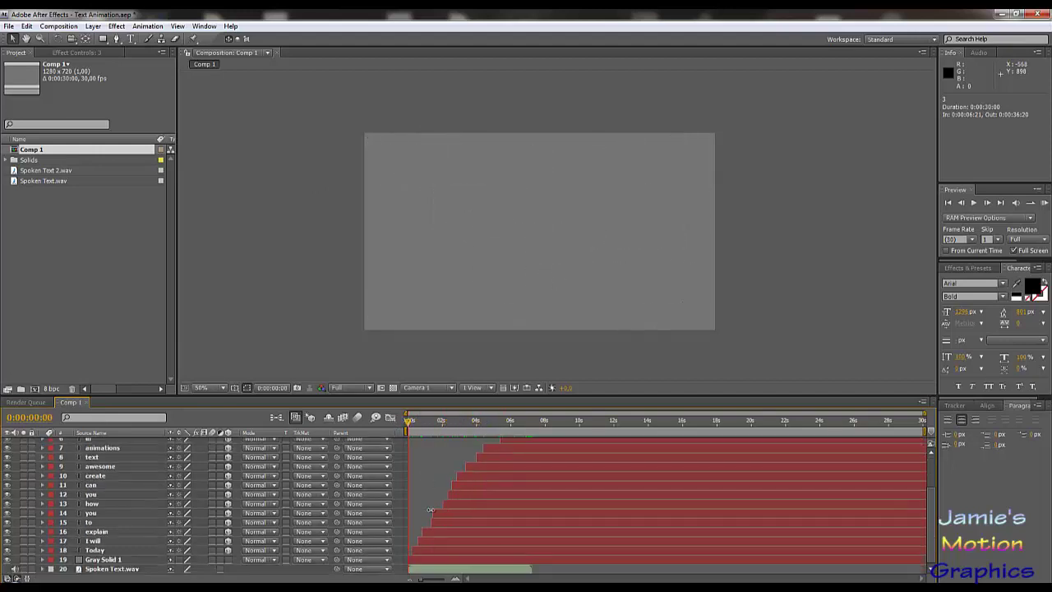
pyautogui.scroll(3, 269, 515)
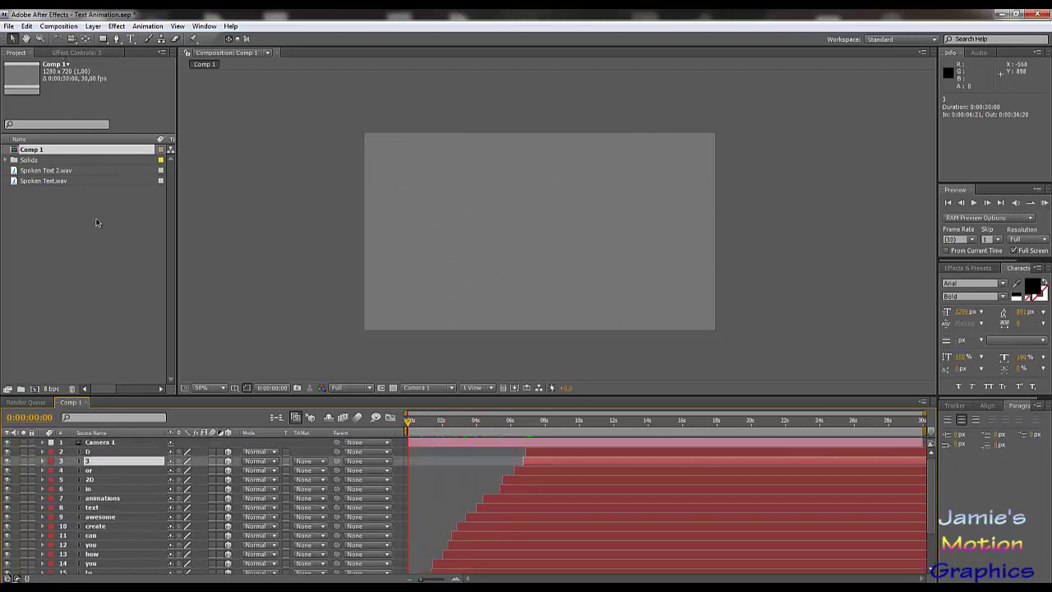
# Step: Create a new 1280 × 720 square-pixel composition at 30 fps lasting 30 seconds
pyautogui.click(59, 27)
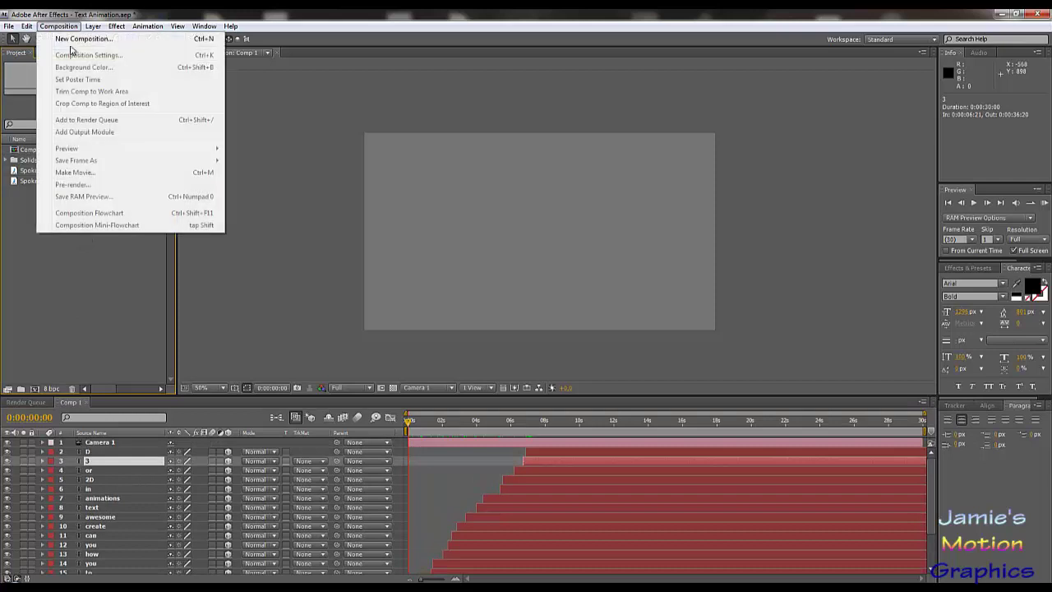
pyautogui.click(82, 40)
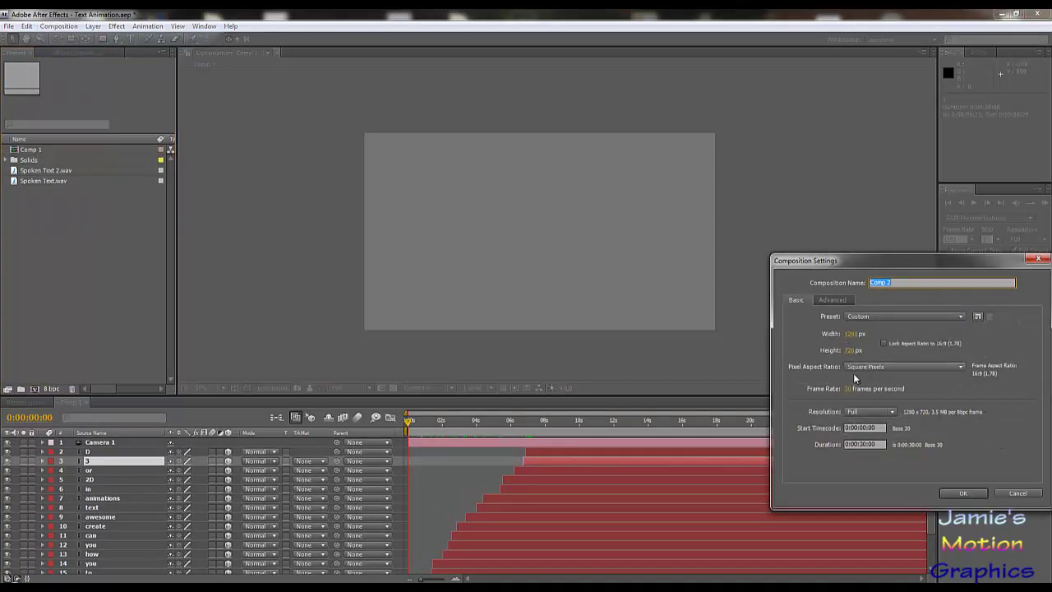
pyautogui.click(960, 494)
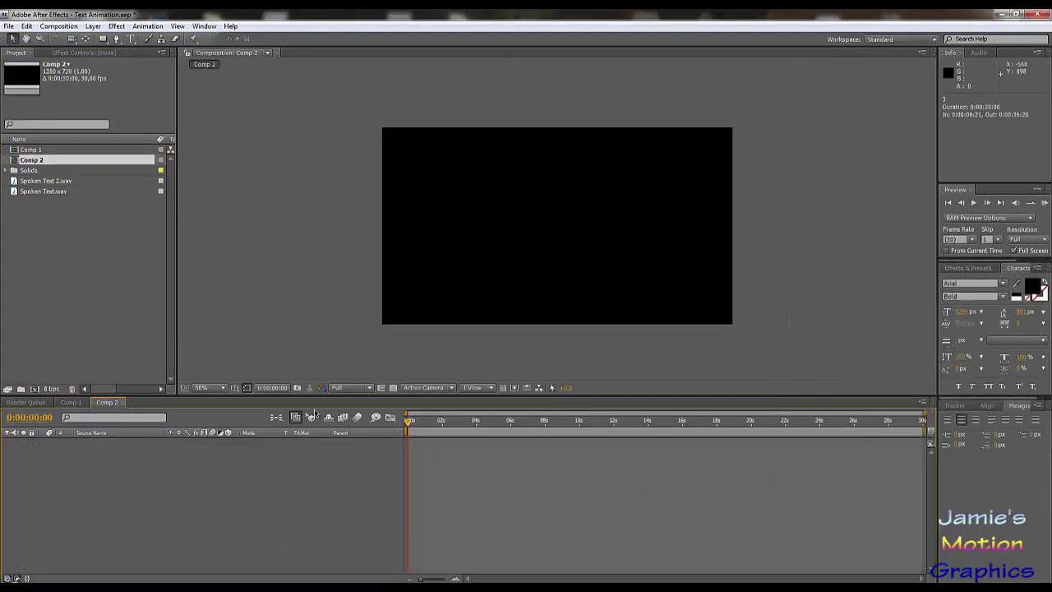
# Step: Add Spoken Text 2.wav to the new composition and display its audio waveform
pyautogui.click(49, 181)
pyautogui.moveTo(52, 185); pyautogui.dragTo(139, 546)
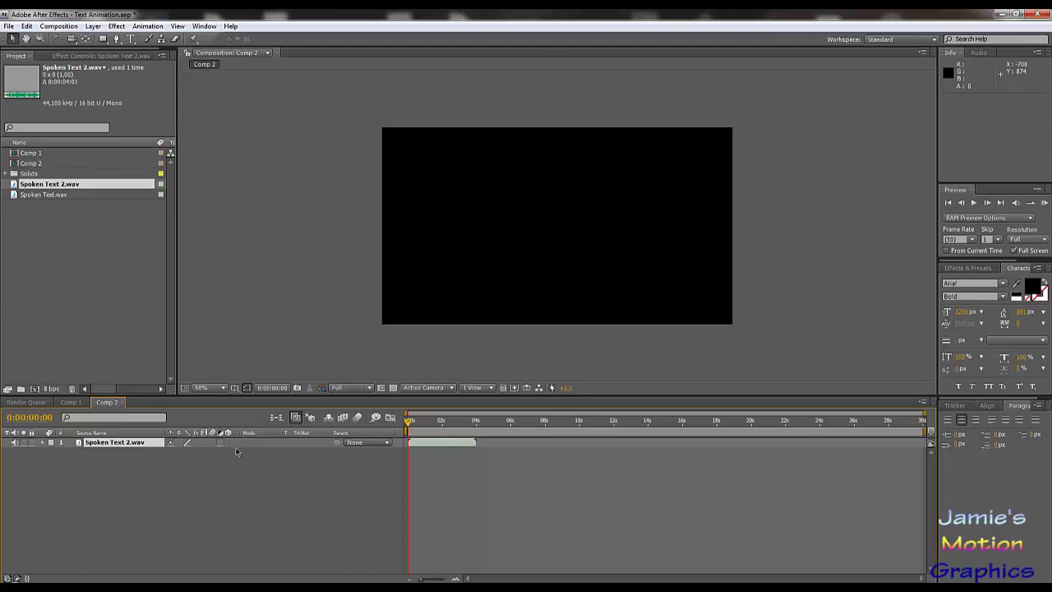
pyautogui.click(43, 443)
pyautogui.click(51, 453)
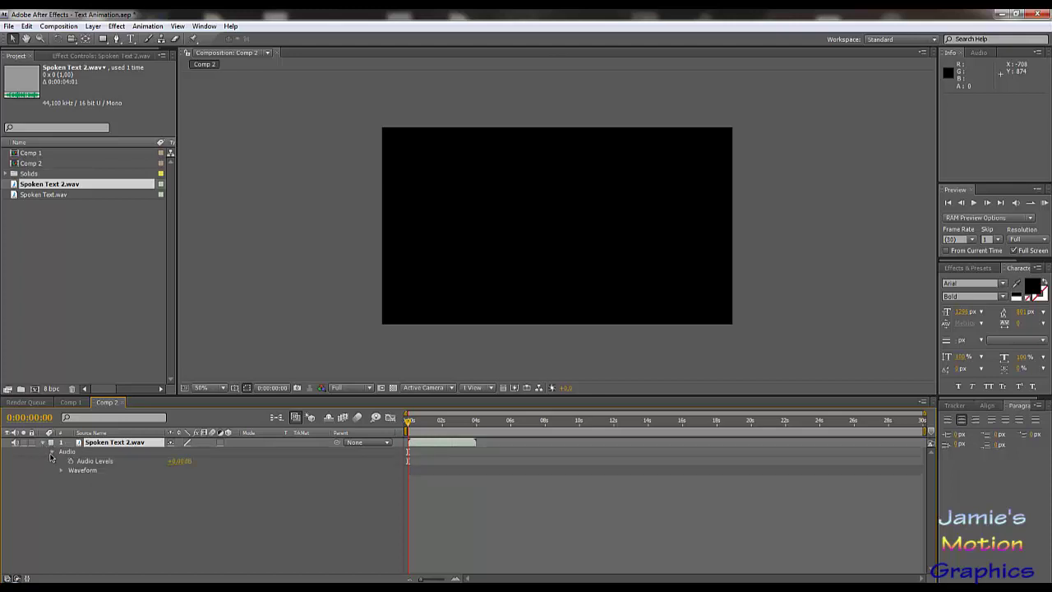
pyautogui.click(60, 471)
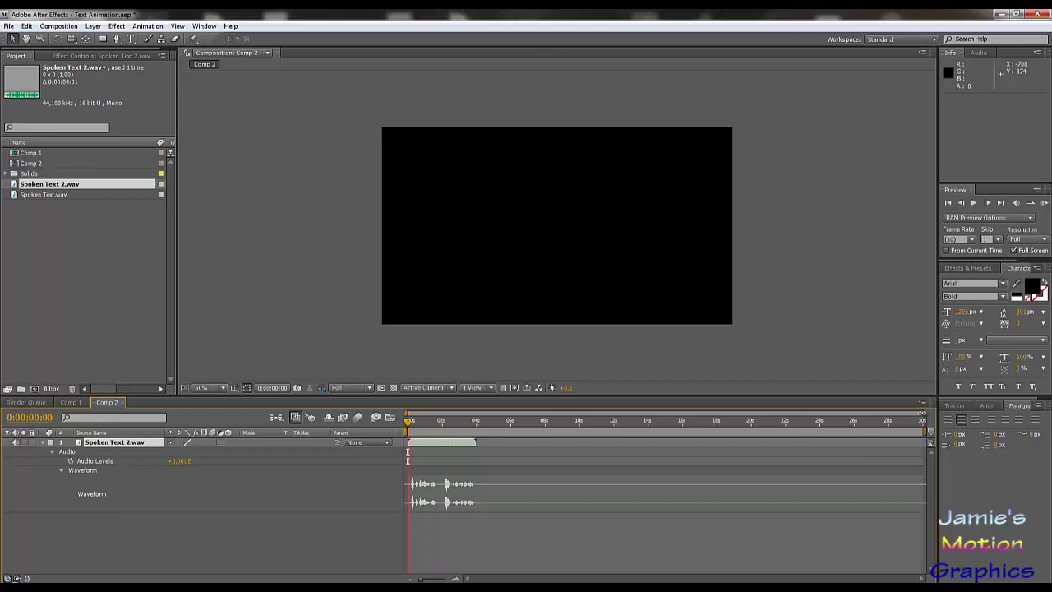
# Step: Preview the narration audio and set the current time to 0:00:00:06, where the waveform's first word begins
pyautogui.moveTo(918, 418); pyautogui.dragTo(492, 430)
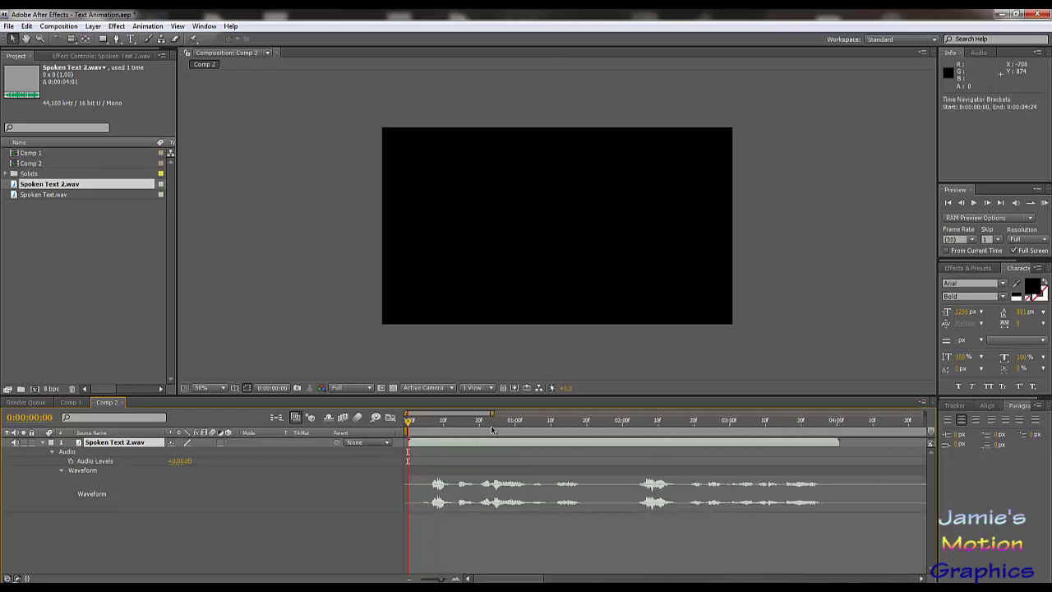
pyautogui.press('KP_Decimal')
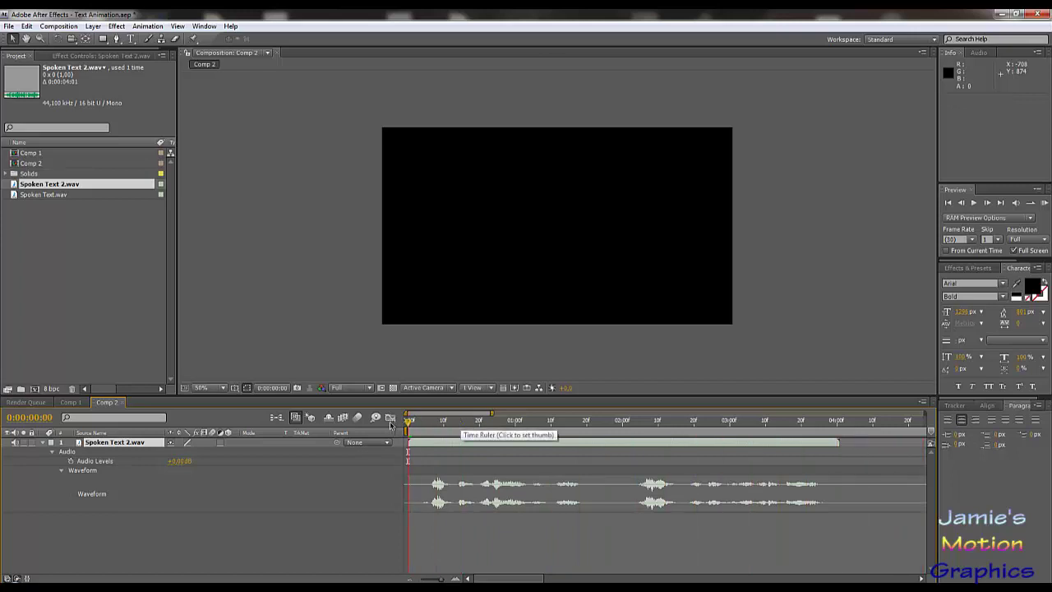
pyautogui.click(429, 422)
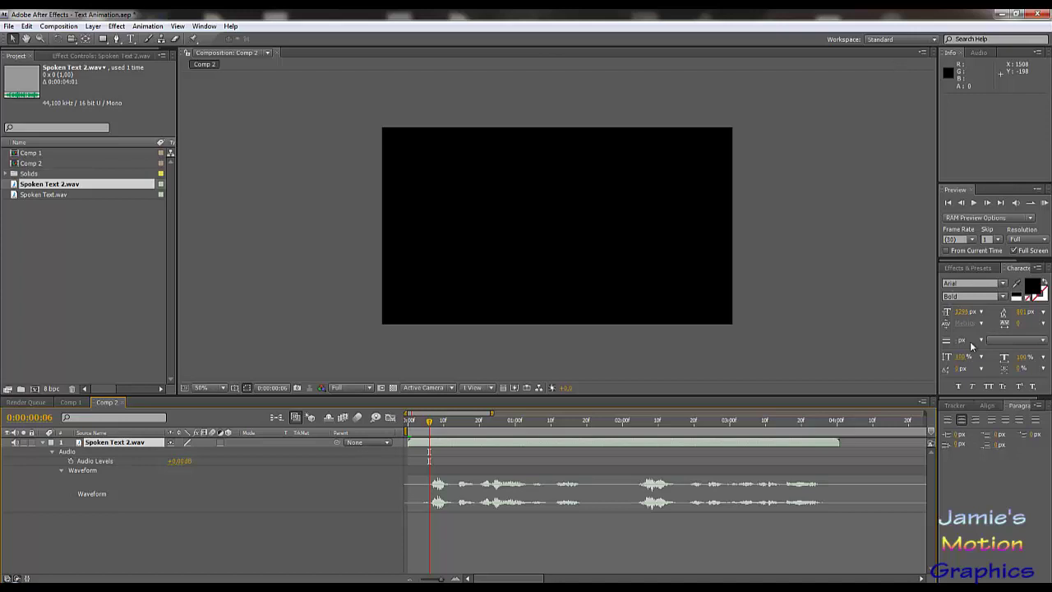
# Step: Create a full-frame background solid in gray 747474 above the audio layer
pyautogui.click(93, 26)
pyautogui.moveTo(105, 40)
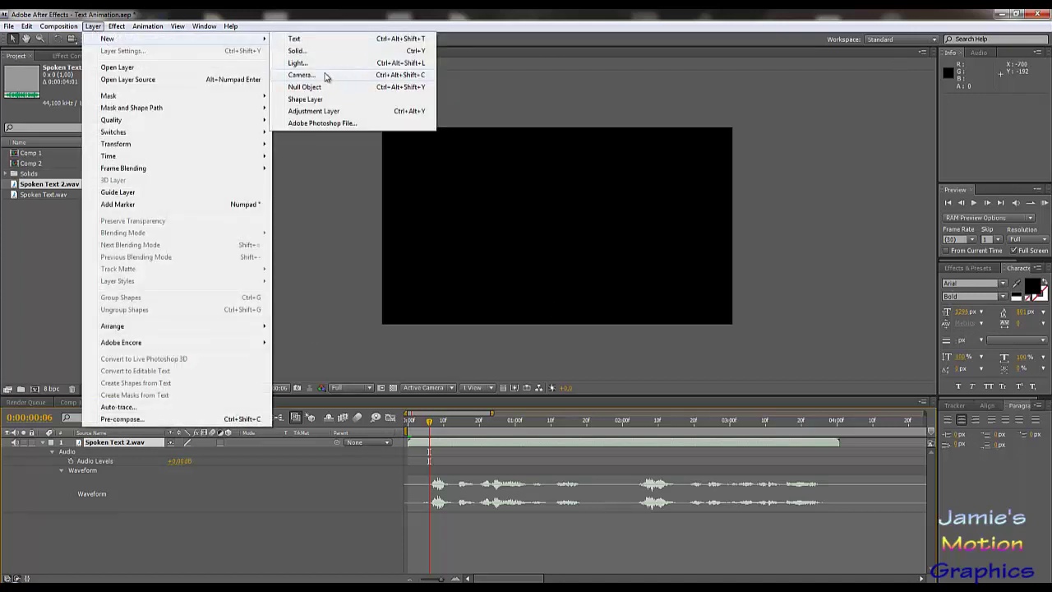
pyautogui.click(298, 51)
pyautogui.click(930, 457)
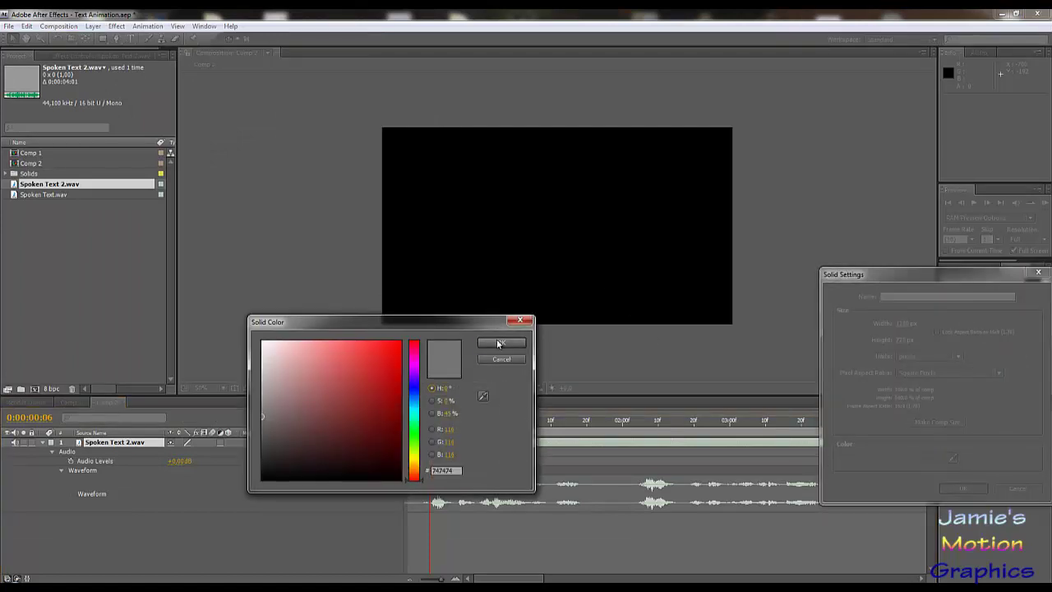
pyautogui.click(499, 343)
pyautogui.click(962, 488)
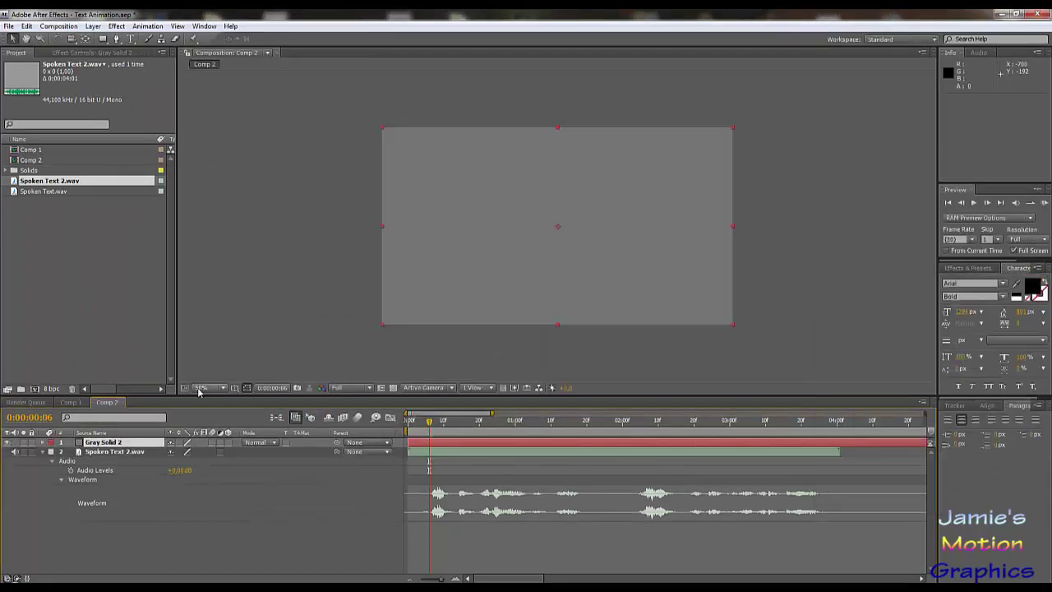
# Step: Add a text layer reading "That" left of the frame's centre, with the font size reduced to about 82 px
pyautogui.click(129, 40)
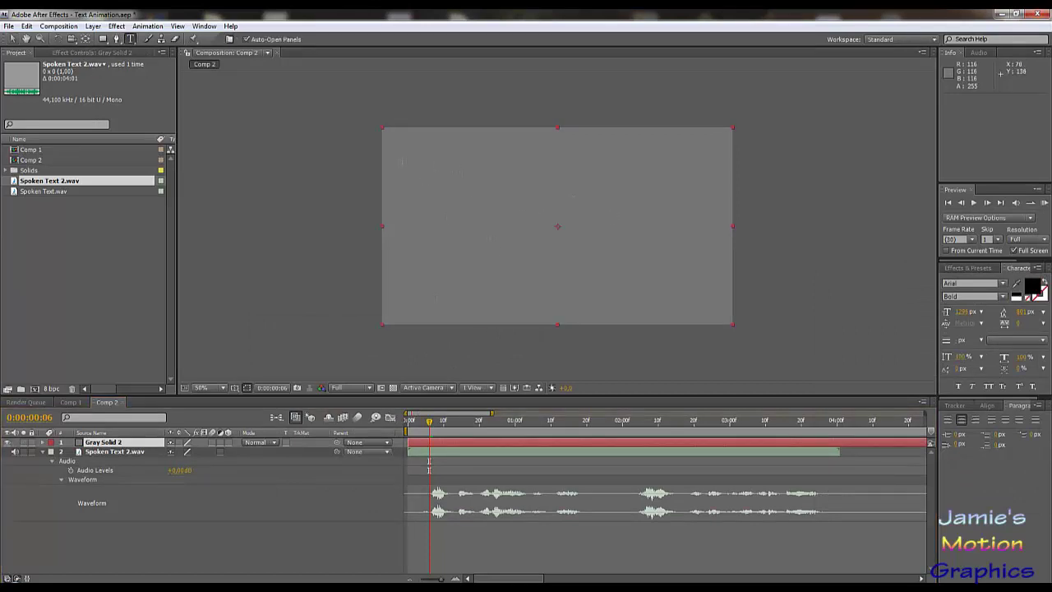
pyautogui.click(483, 230)
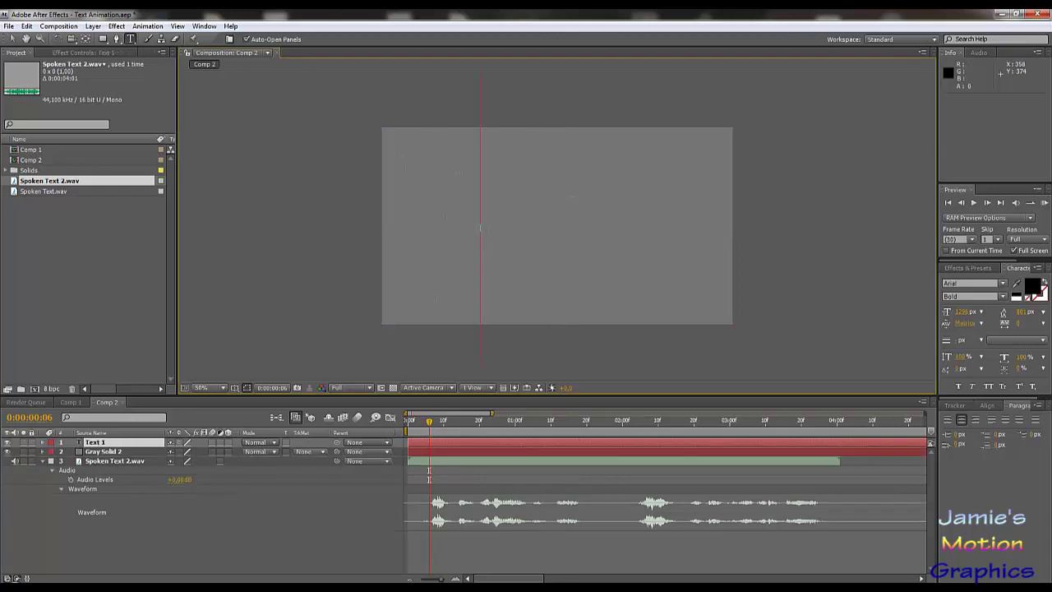
pyautogui.moveTo(966, 310); pyautogui.dragTo(438, 298)
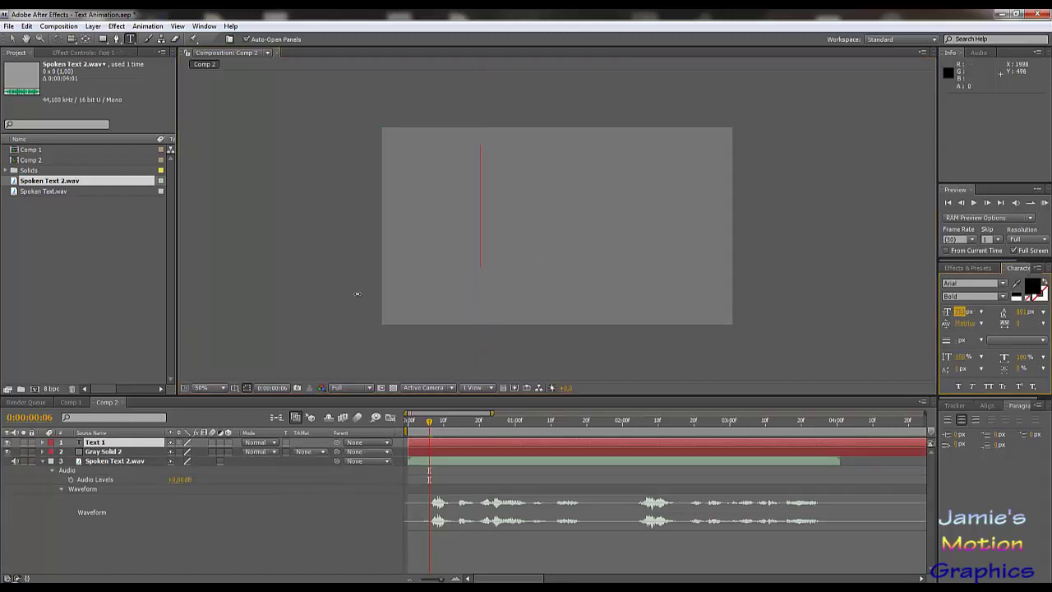
pyautogui.moveTo(304, 293); pyautogui.dragTo(278, 293)
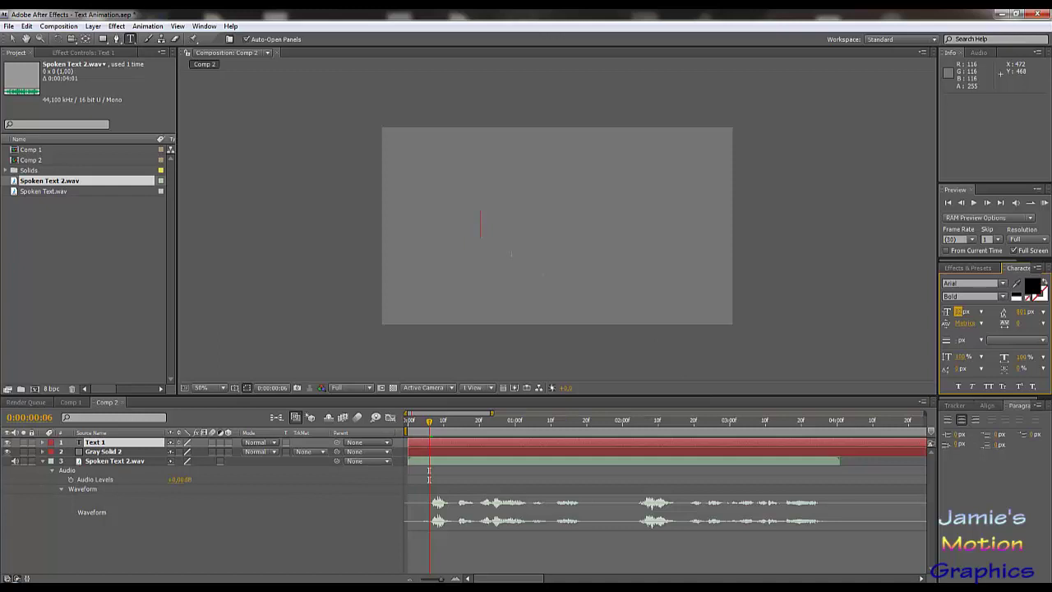
pyautogui.write('That')
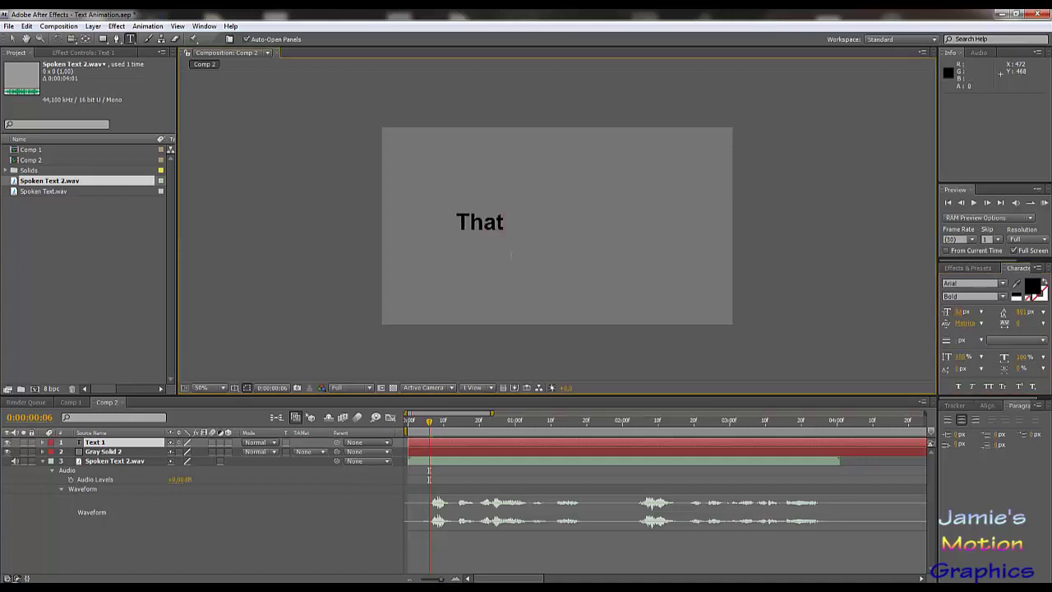
pyautogui.write('.')
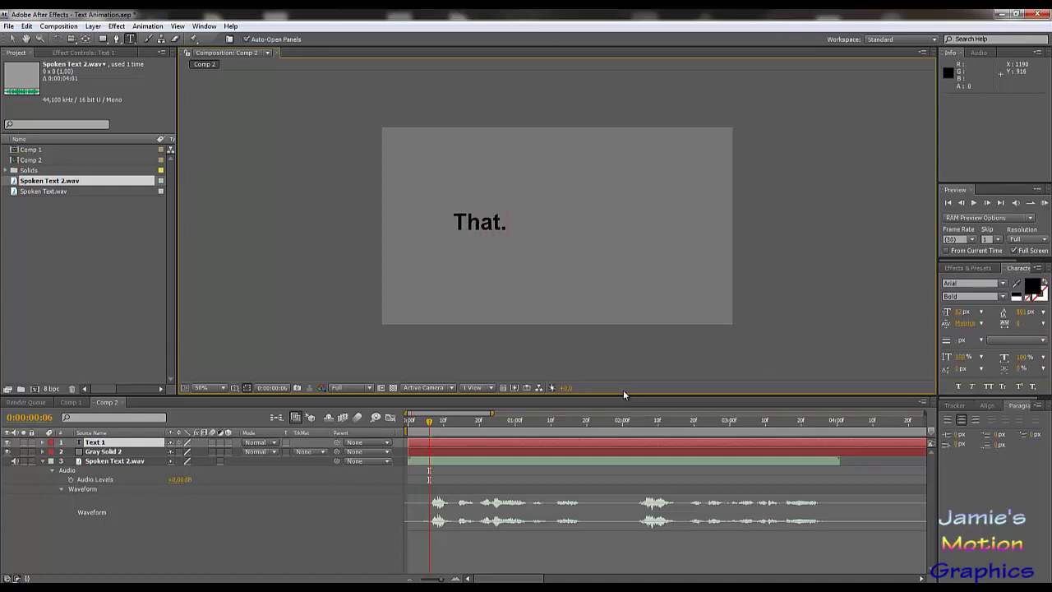
pyautogui.press('KP_Enter')
pyautogui.press('BackSpace')
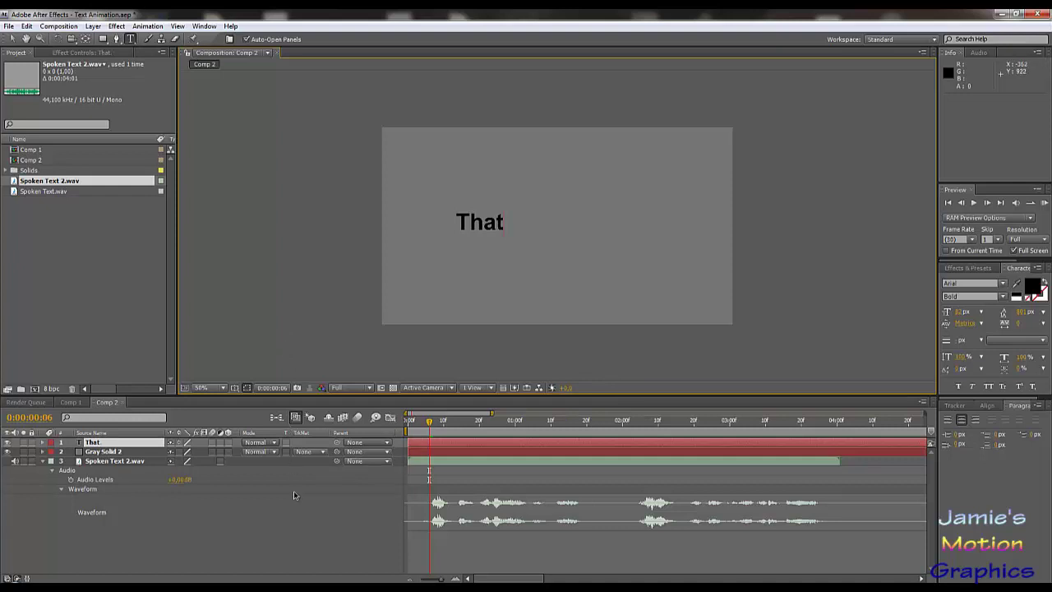
pyautogui.click(148, 451)
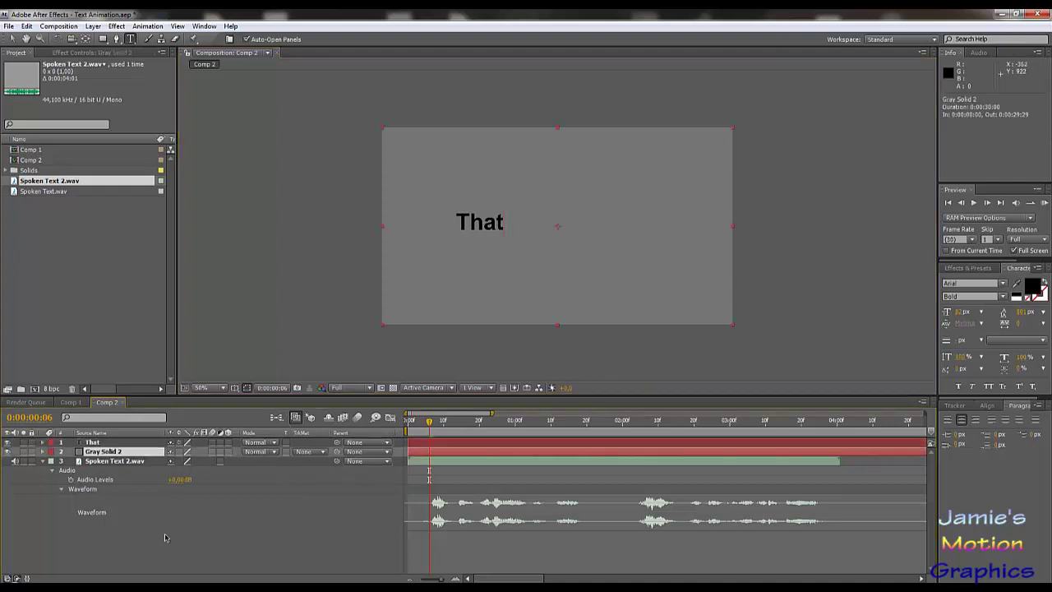
# Step: Preview the audio from the current time and select the whole word "That" to check its font size
pyautogui.press('KP_Decimal')
pyautogui.press('space')
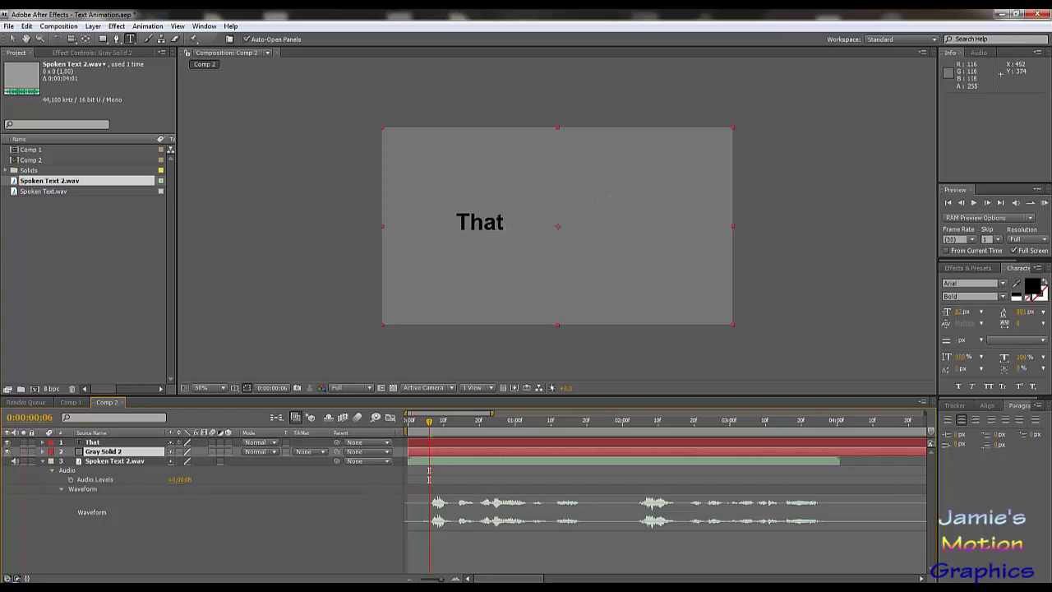
pyautogui.click(480, 222)
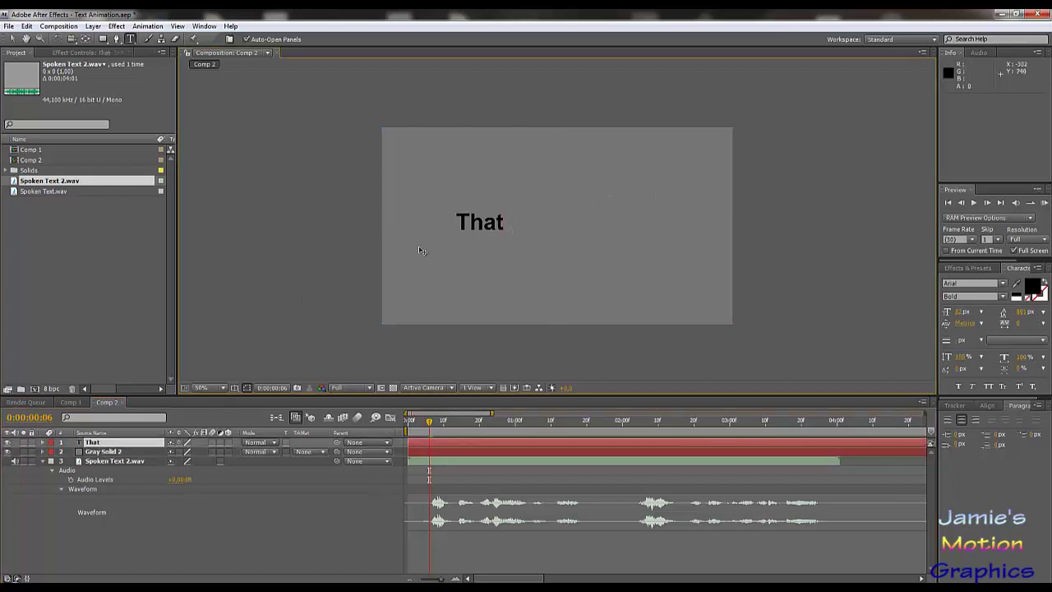
pyautogui.doubleClick(561, 219)
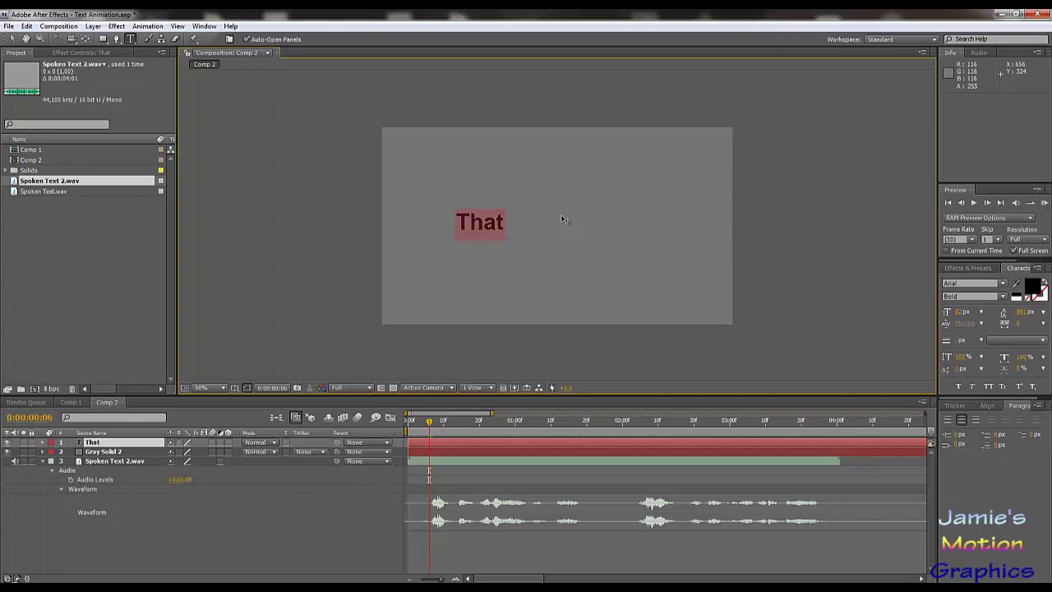
pyautogui.moveTo(962, 311)
pyautogui.mouseDown()
pyautogui.moveTo(995, 311)
pyautogui.moveTo(962, 312)
pyautogui.mouseUp()
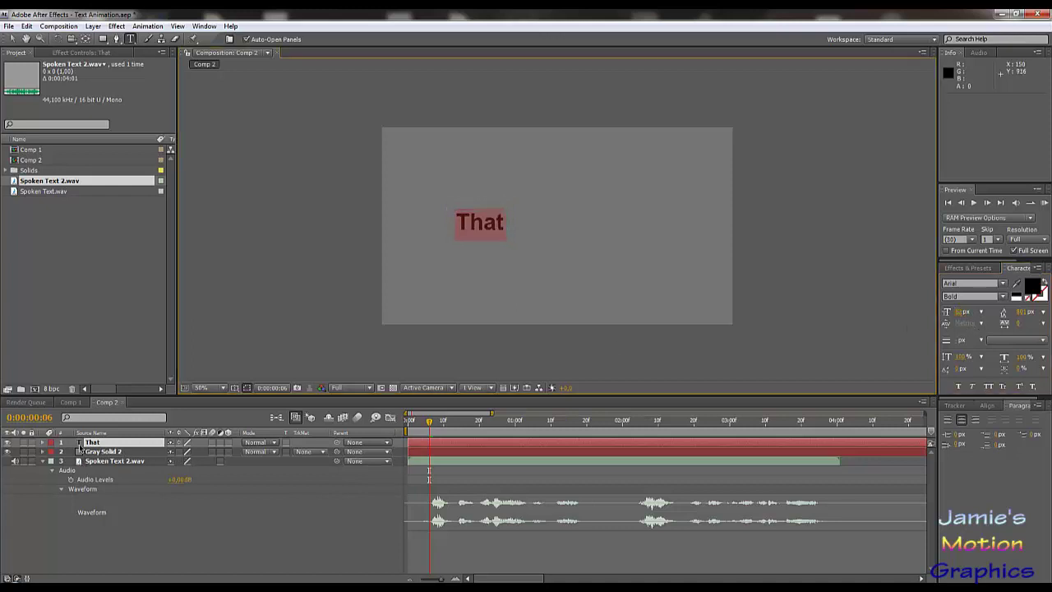
# Step: Add a camera layer and make both the "That" text and the gray solid 3D layers
pyautogui.click(69, 27)
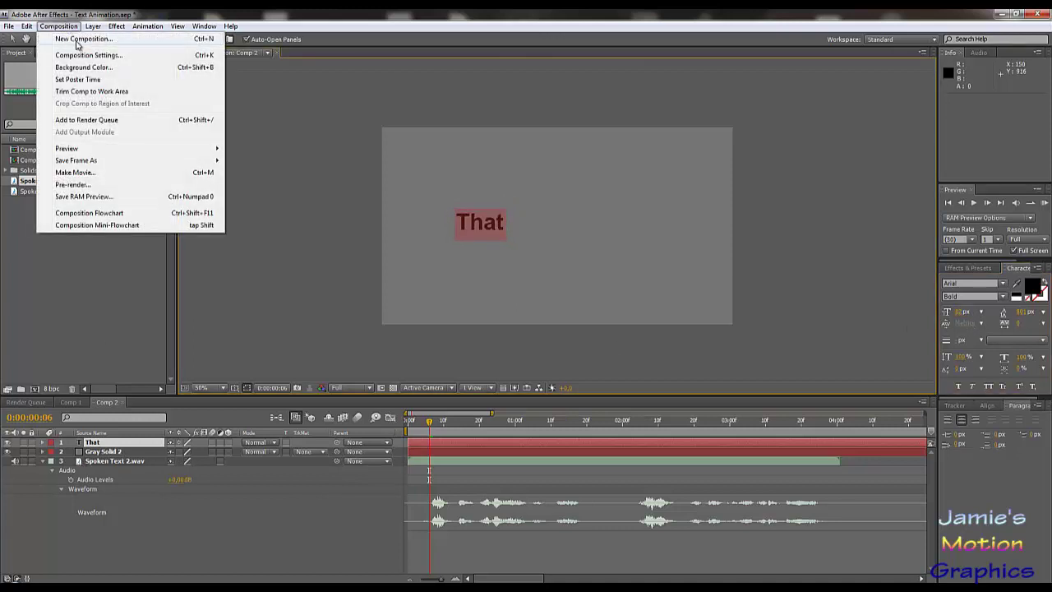
pyautogui.moveTo(94, 27)
pyautogui.moveTo(151, 39)
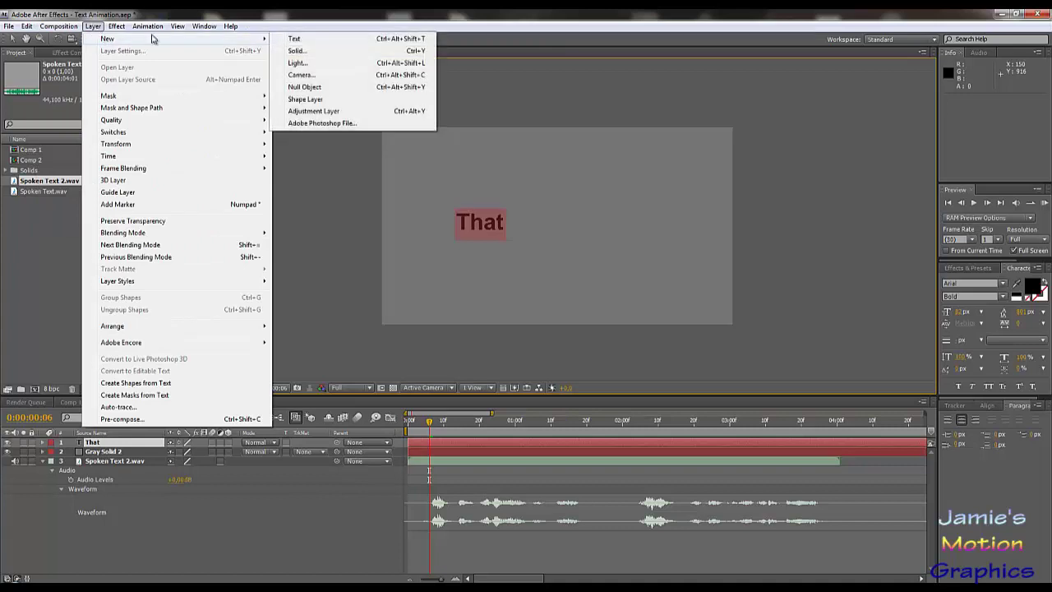
pyautogui.click(317, 76)
pyautogui.click(630, 419)
pyautogui.click(594, 245)
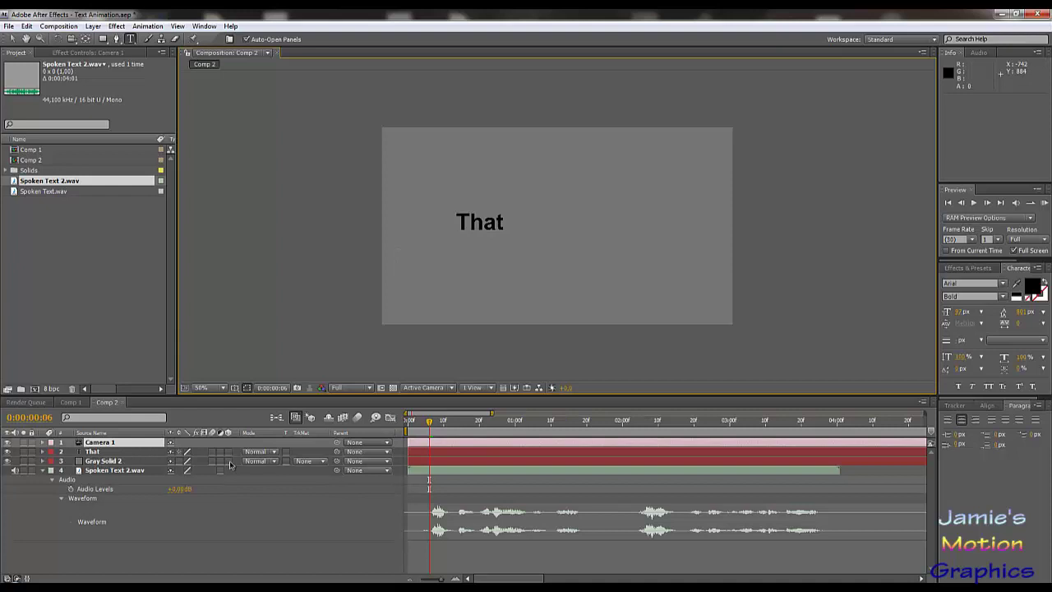
pyautogui.moveTo(228, 452); pyautogui.dragTo(230, 461)
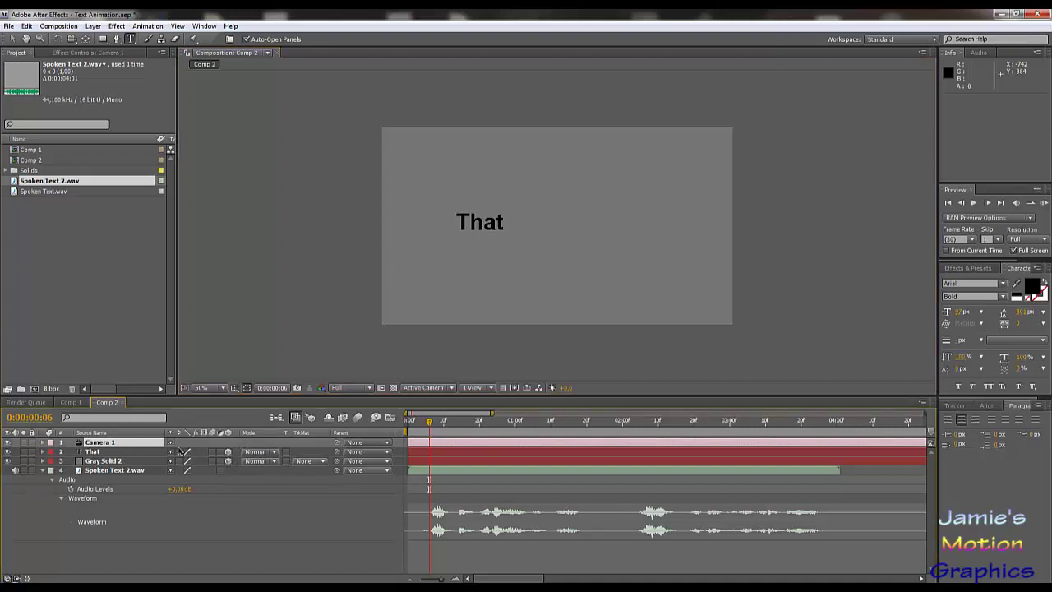
pyautogui.press('p')
pyautogui.moveTo(218, 451); pyautogui.dragTo(164, 451)
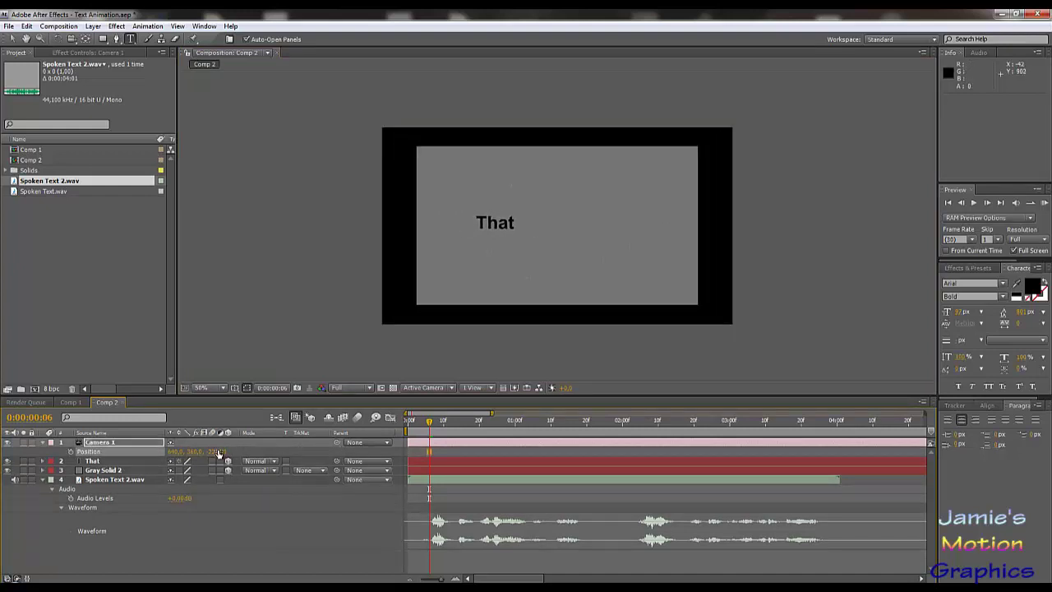
pyautogui.hotkey('ctrl', 'z')
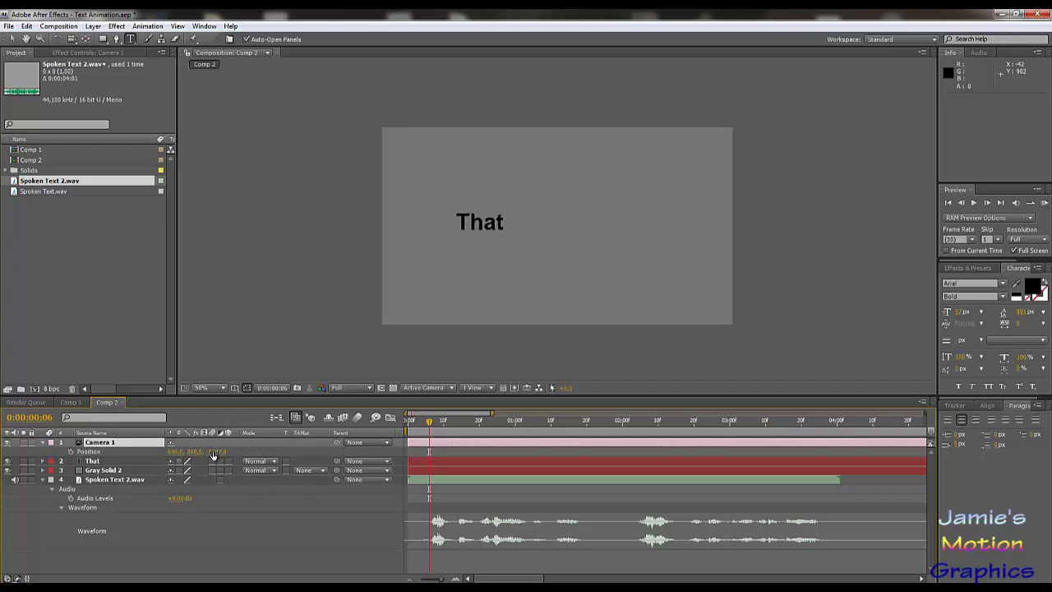
pyautogui.moveTo(213, 451); pyautogui.dragTo(285, 451)
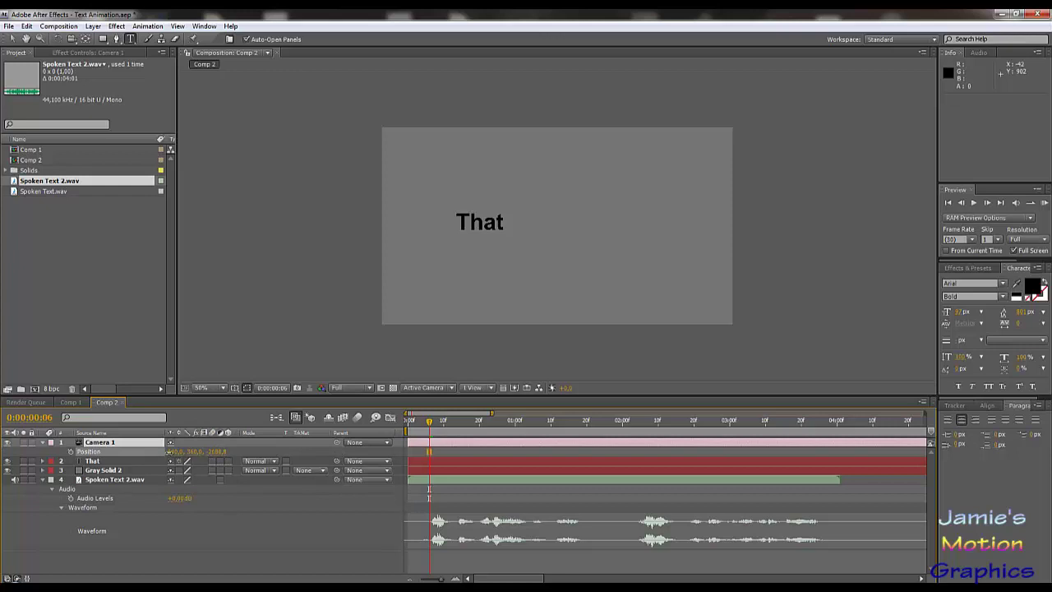
pyautogui.hotkey('ctrl', 'z')
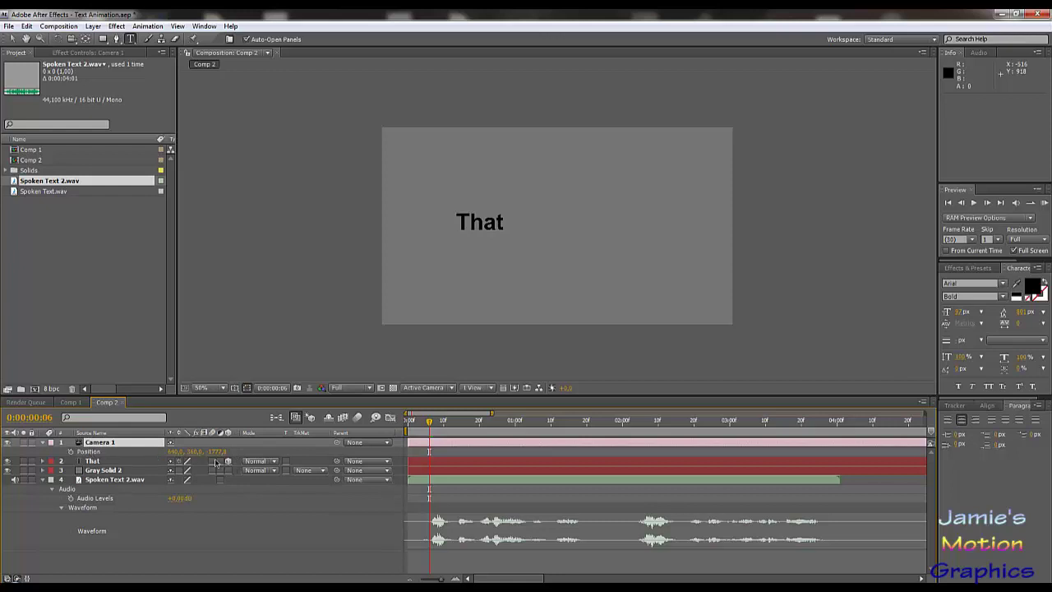
# Step: Move Camera 1 in to a Z position of about -382.8 and place "That" in the frame's upper left, at about 591, 347.7
pyautogui.moveTo(219, 452); pyautogui.dragTo(926, 460)
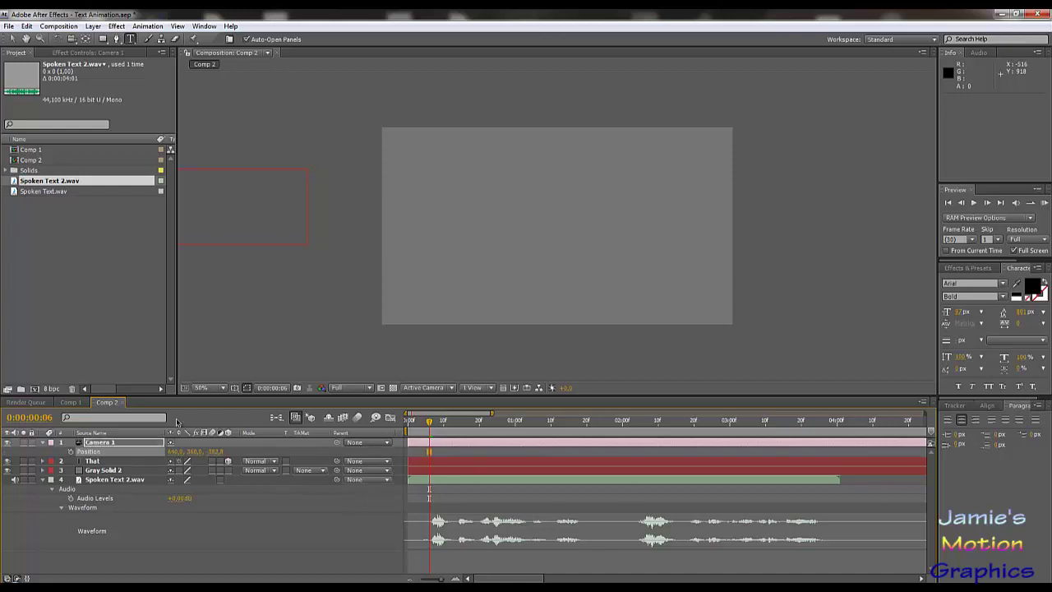
pyautogui.click(95, 461)
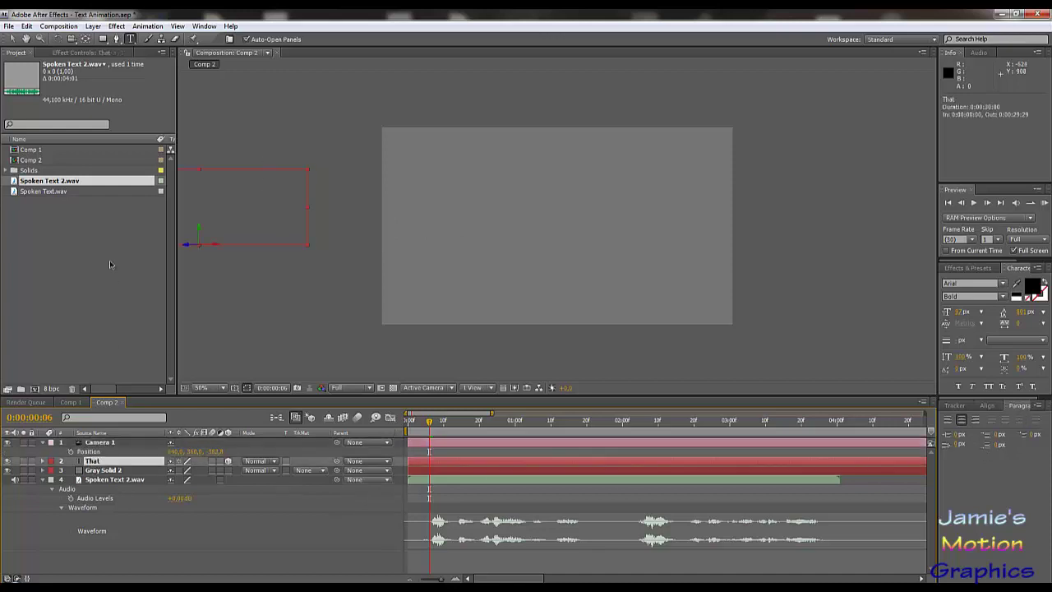
pyautogui.press('v')
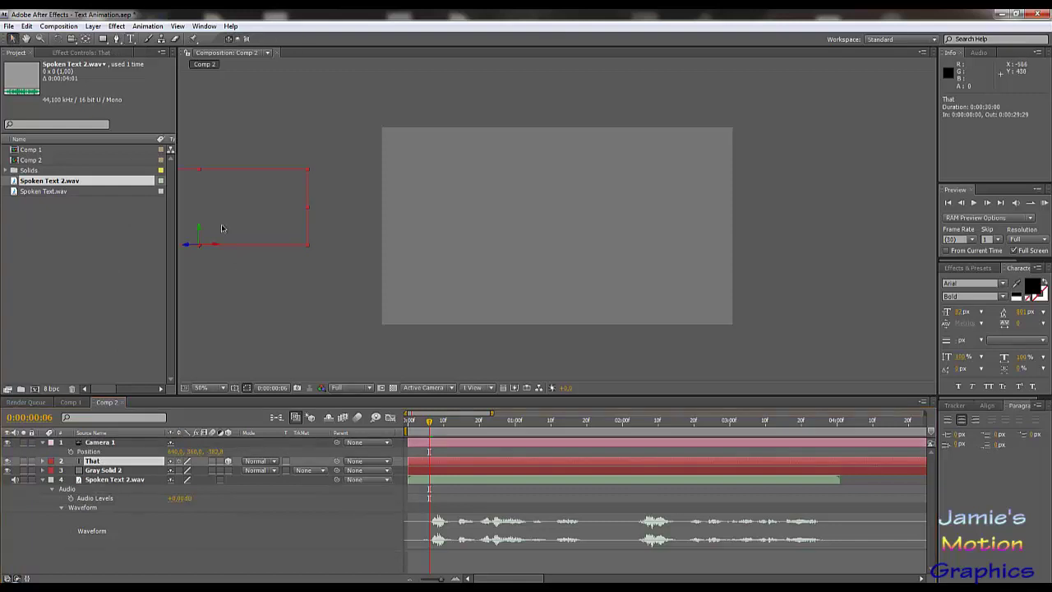
pyautogui.moveTo(216, 215); pyautogui.dragTo(511, 181)
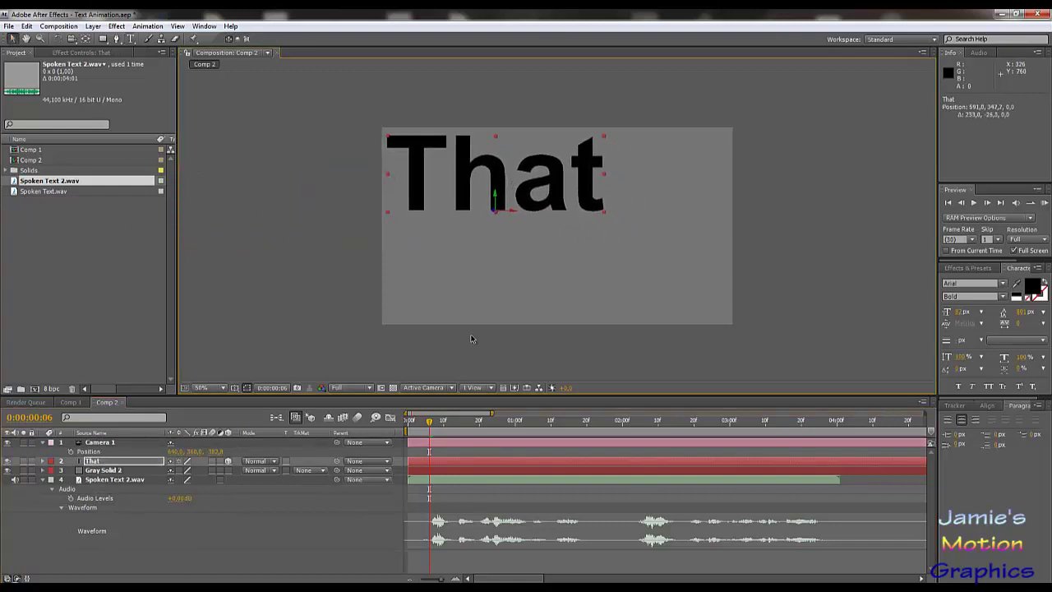
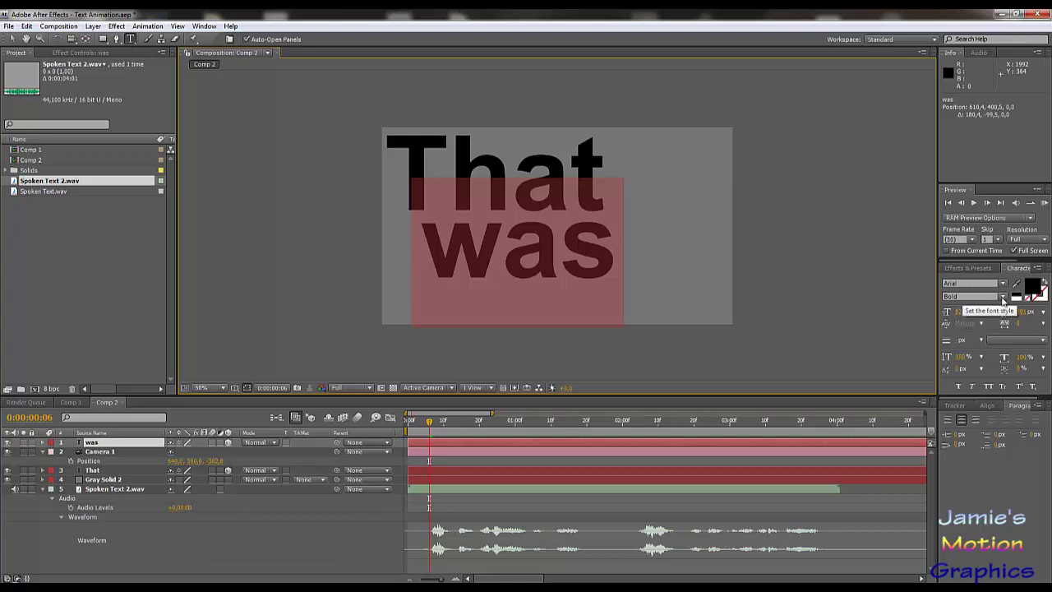
# Step: Set the word "was" to Arial Italic at 50 px and place it beneath the end of "That", at about 634, 383
pyautogui.click(1002, 297)
pyautogui.click(1002, 296)
pyautogui.click(1002, 296)
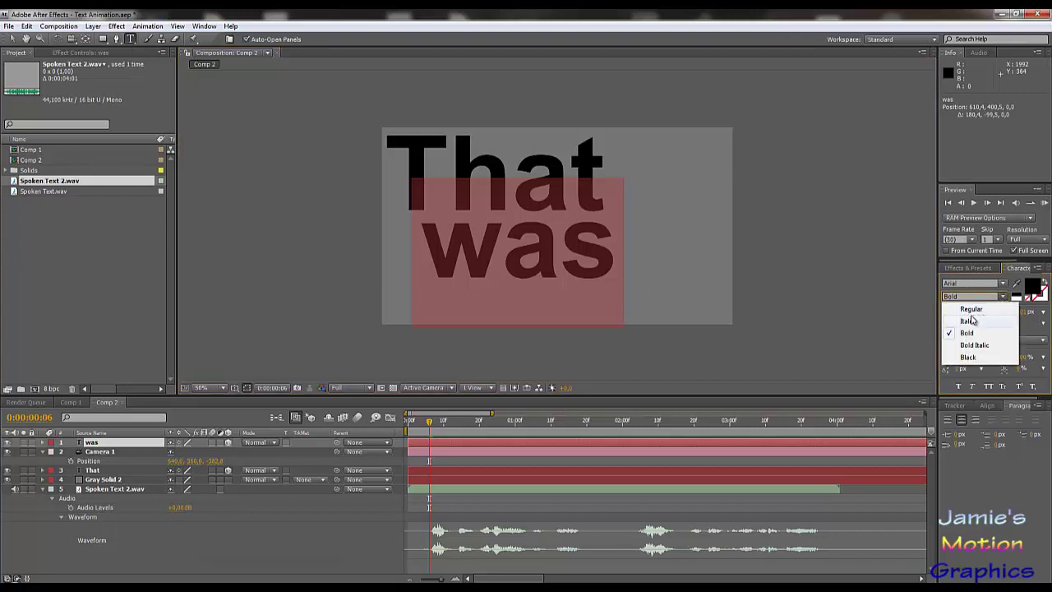
pyautogui.click(970, 321)
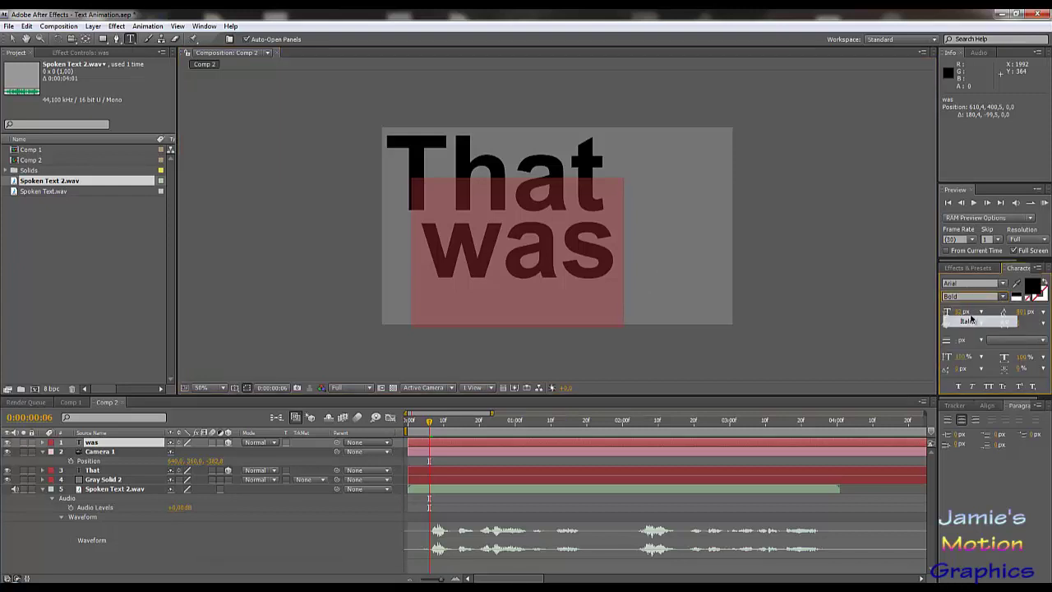
pyautogui.click(967, 312)
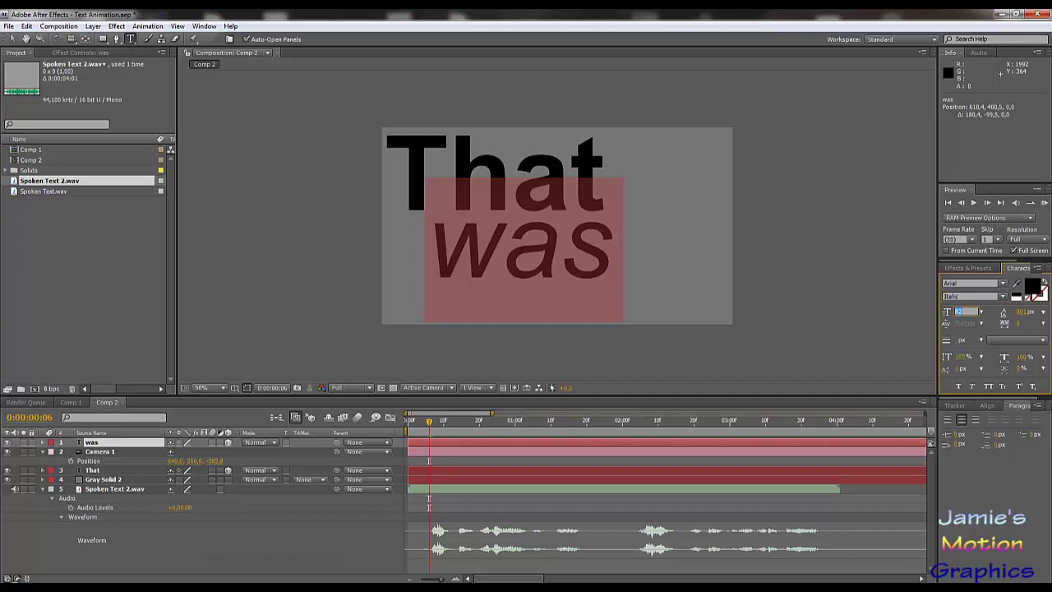
pyautogui.write('60')
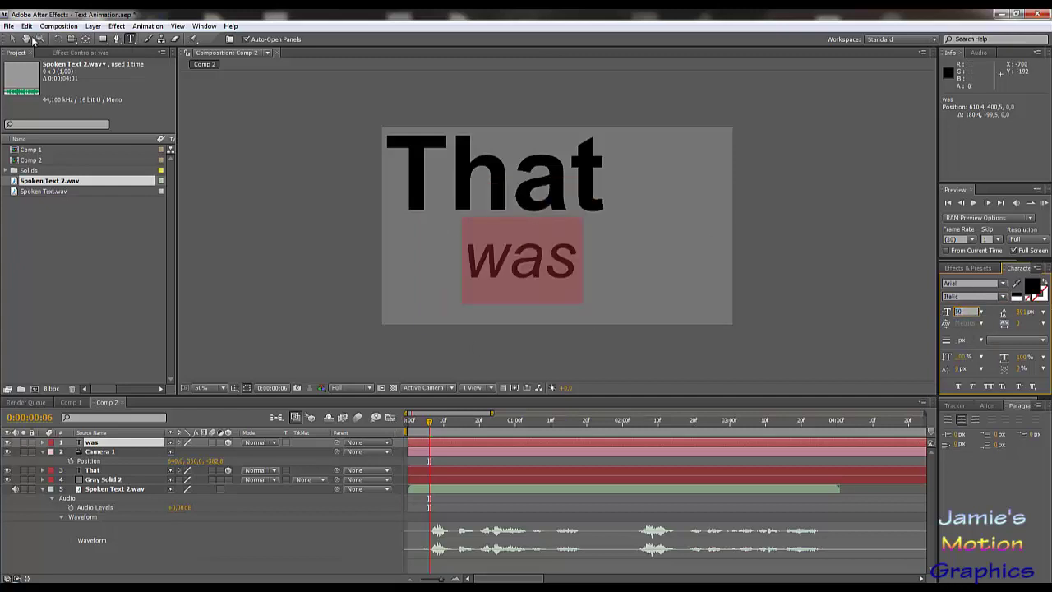
pyautogui.click(12, 39)
pyautogui.moveTo(540, 257); pyautogui.dragTo(569, 241)
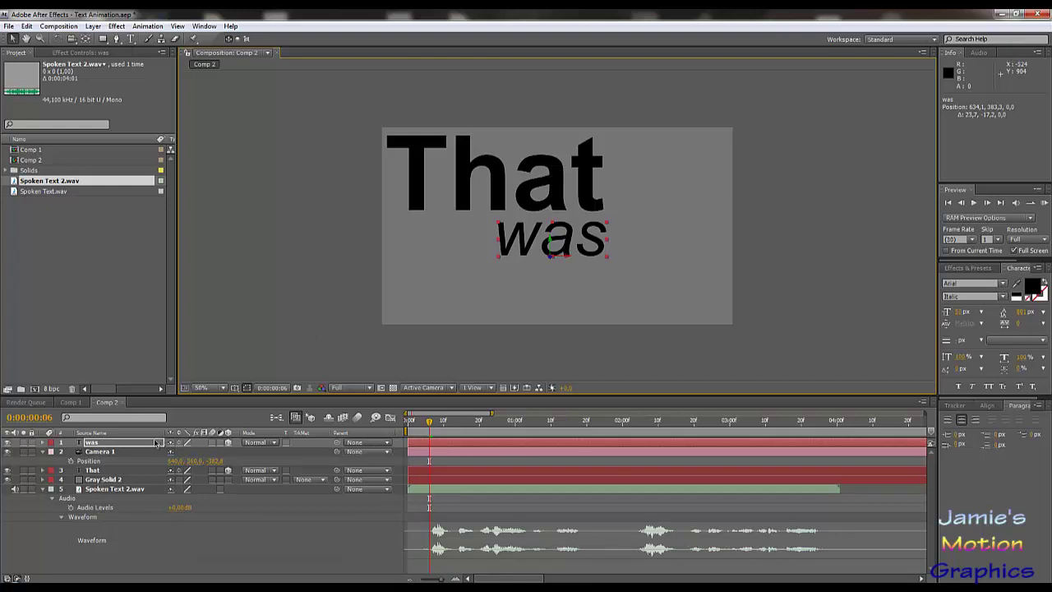
# Step: Move Camera 1 below the "That" layer and create a camera Position keyframe at 0:00:00:00
pyautogui.moveTo(110, 455); pyautogui.dragTo(110, 478)
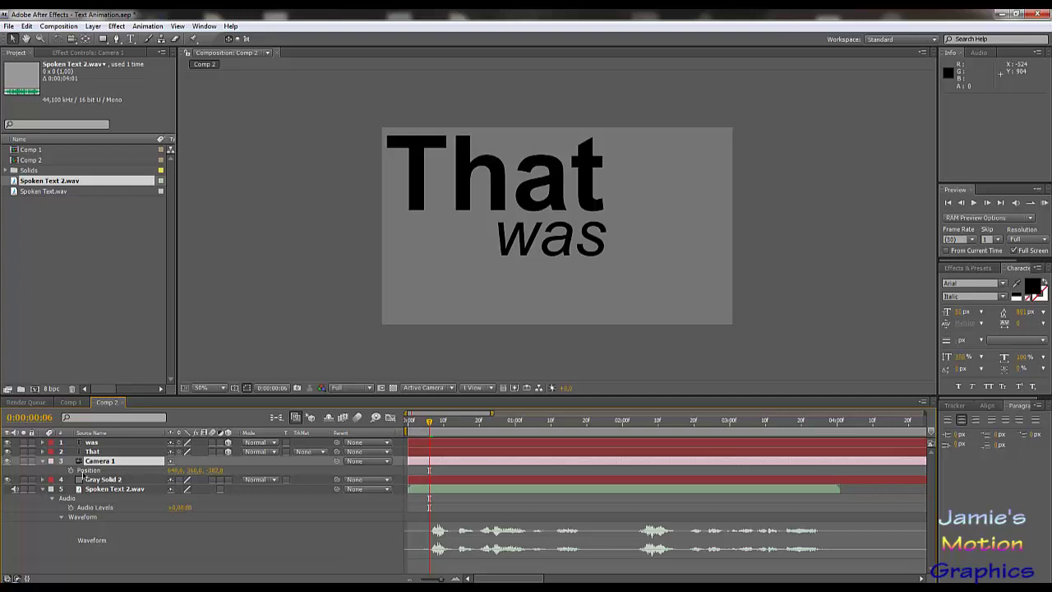
pyautogui.click(71, 471)
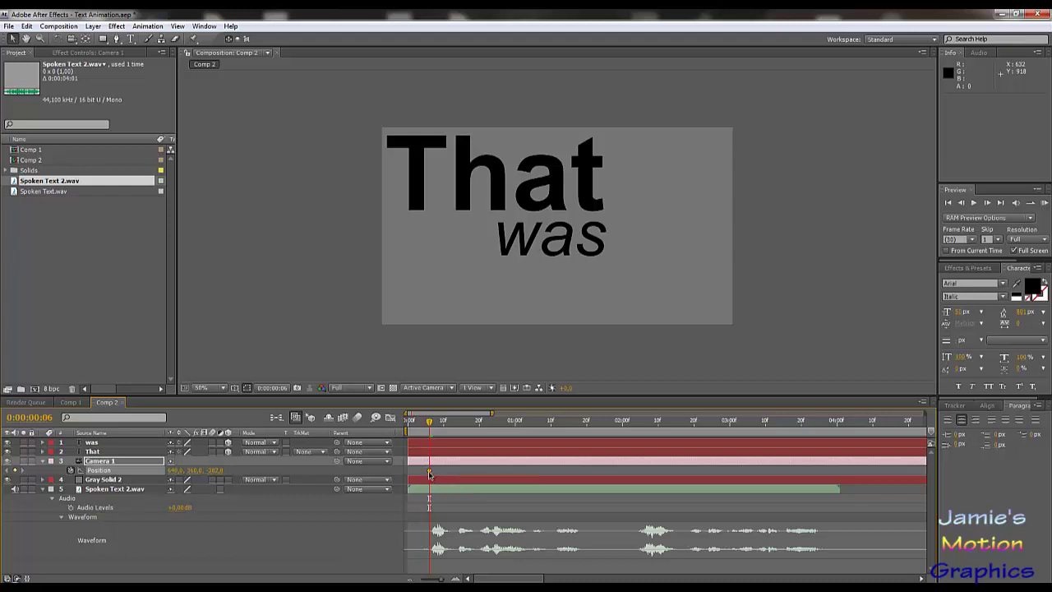
pyautogui.moveTo(429, 475); pyautogui.dragTo(408, 475)
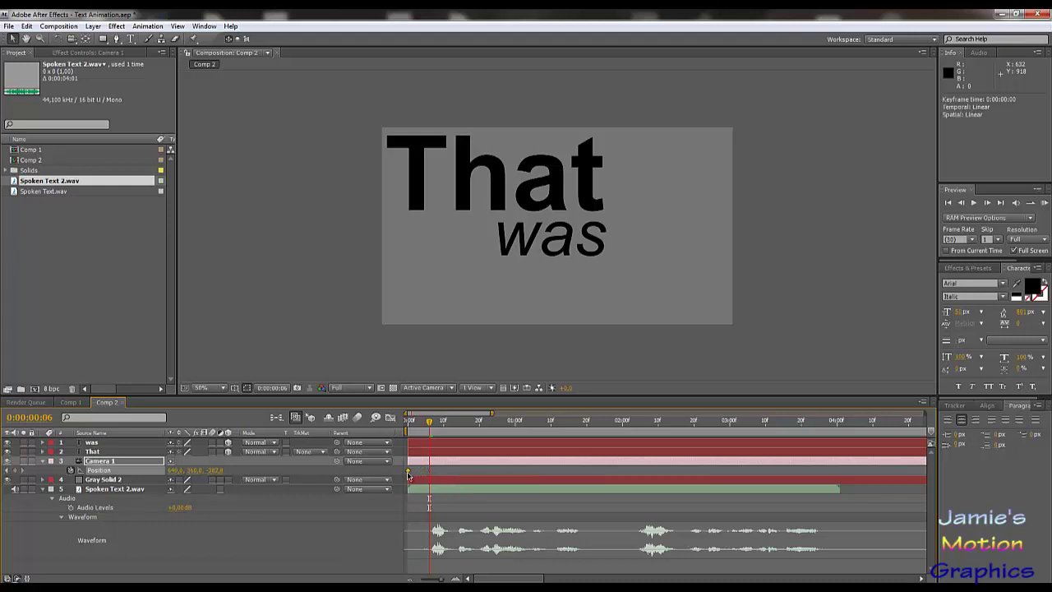
# Step: Set the current time to 0:00:00:15, add a text layer reading "what" below "was", and make it a 3D layer
pyautogui.moveTo(428, 423); pyautogui.dragTo(461, 434)
pyautogui.click(130, 39)
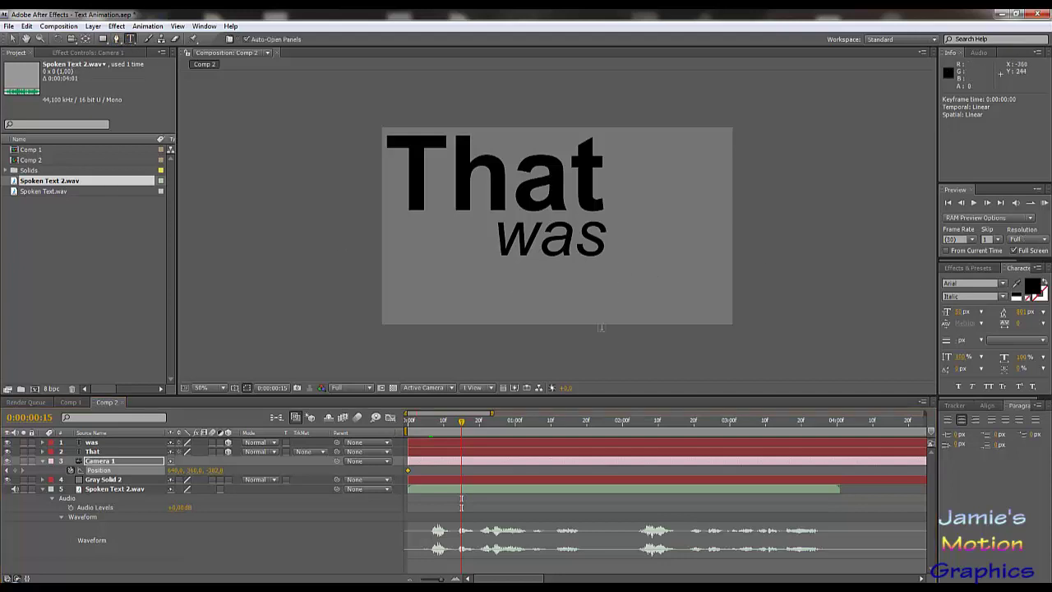
pyautogui.click(527, 287)
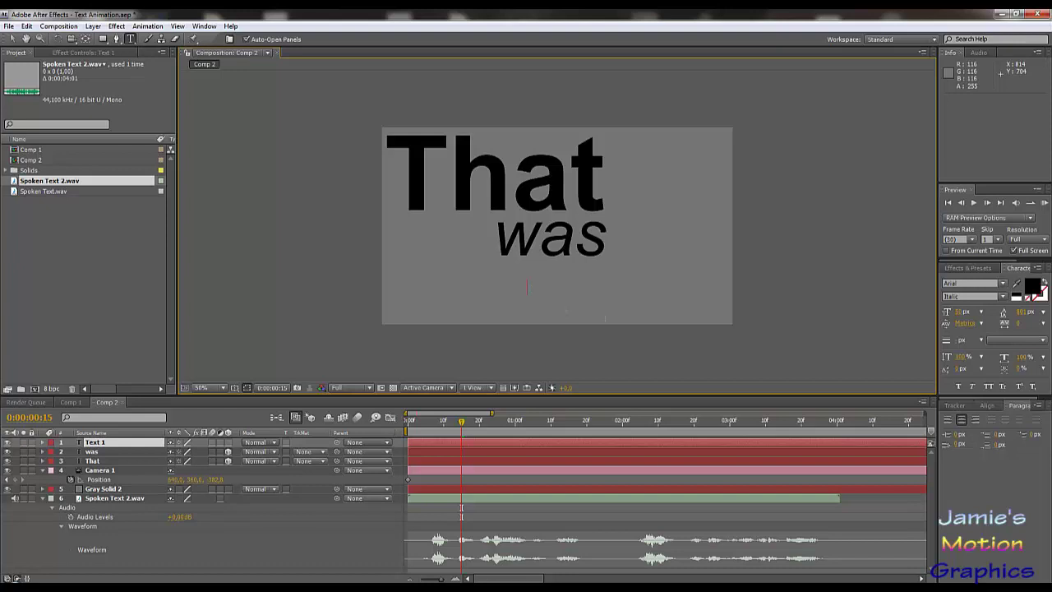
pyautogui.write('What')
pyautogui.hotkey('ctrl', 'a')
pyautogui.write('what')
pyautogui.hotkey('ctrl', 'a')
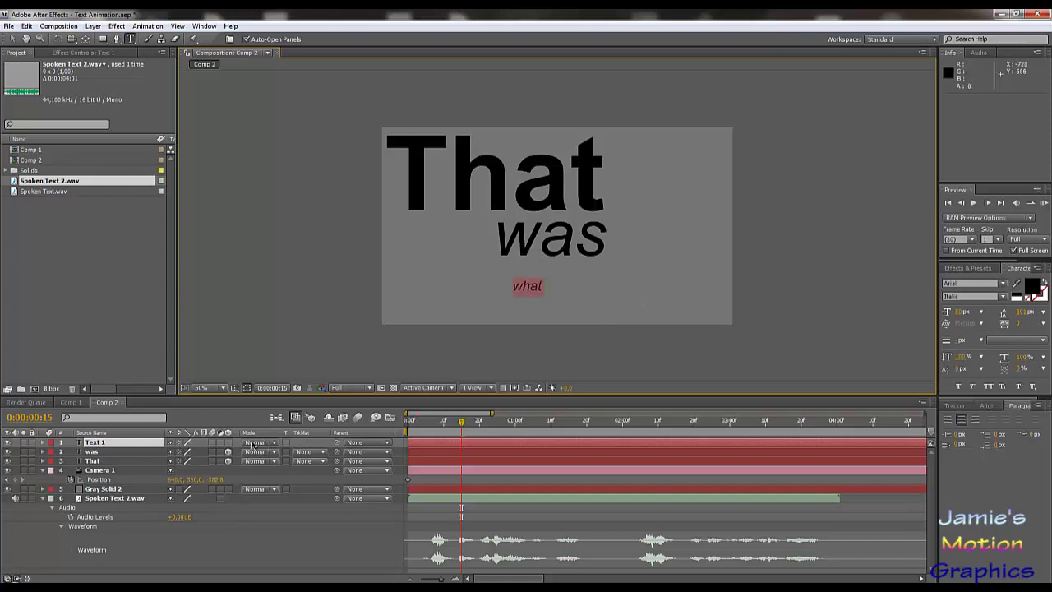
pyautogui.click(228, 442)
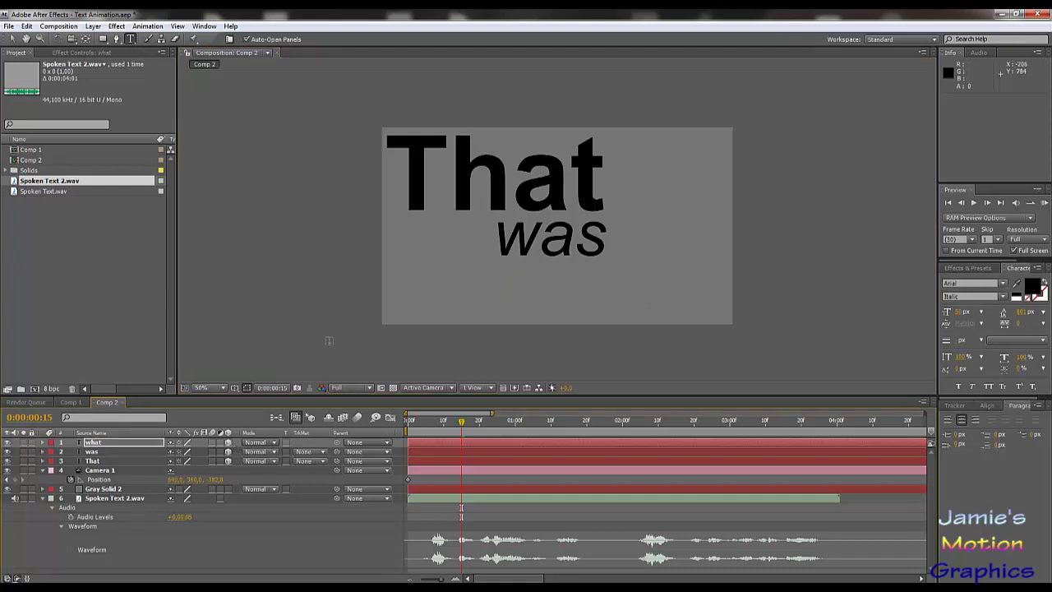
# Step: Move the word "what" up beside the end of "That", at about 731, 331
pyautogui.press(',')
pyautogui.press(',')
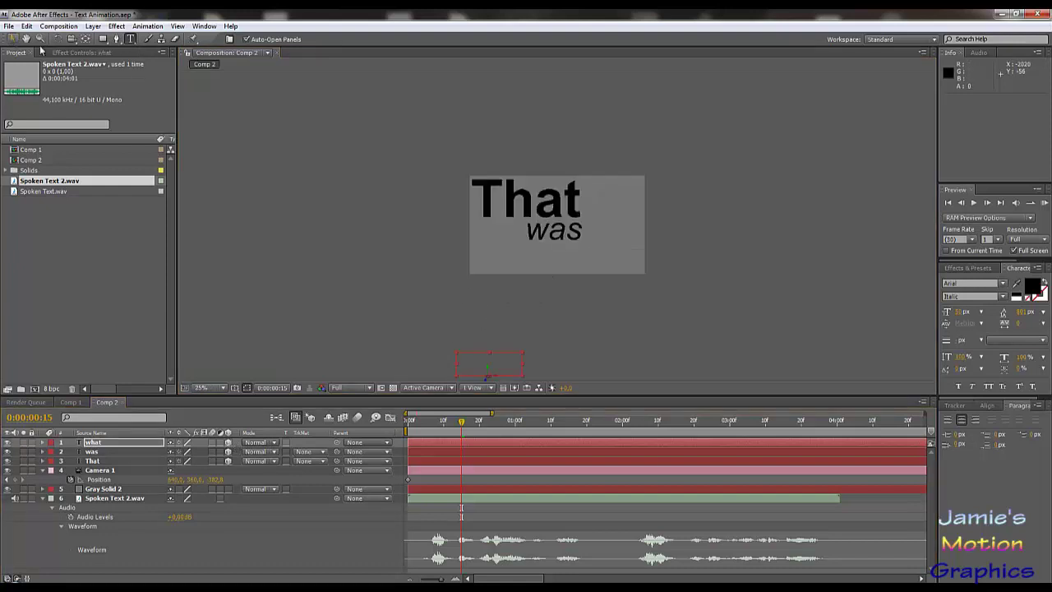
pyautogui.click(12, 38)
pyautogui.moveTo(508, 367); pyautogui.dragTo(629, 201)
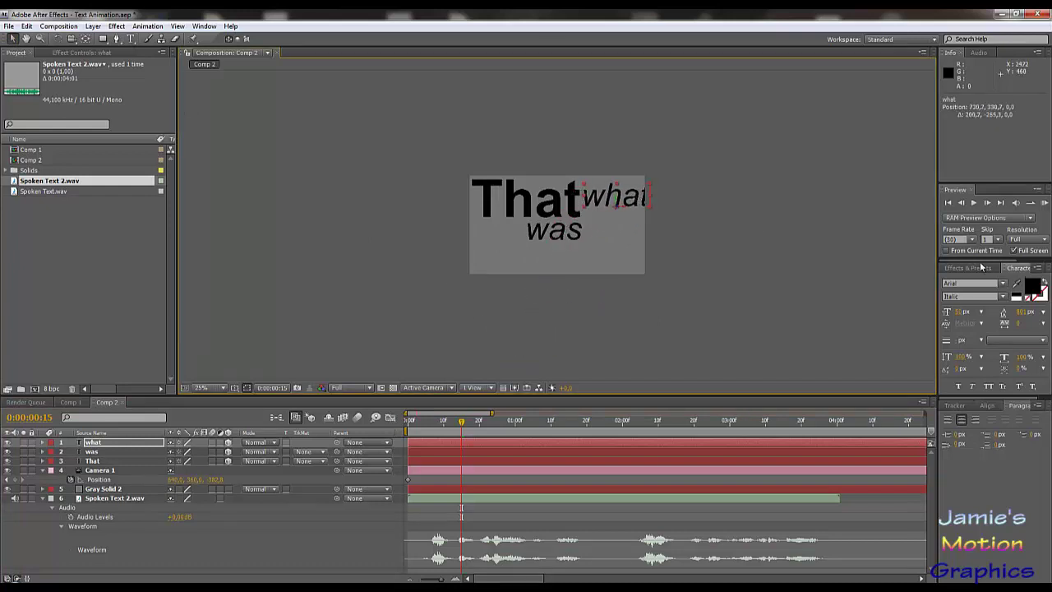
pyautogui.press('r')
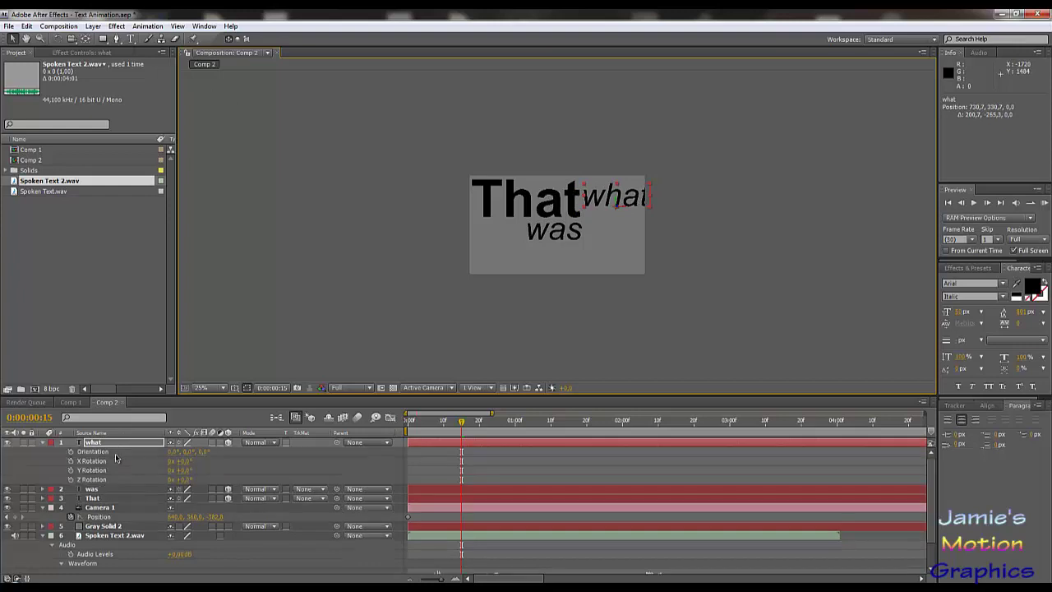
pyautogui.click(183, 471)
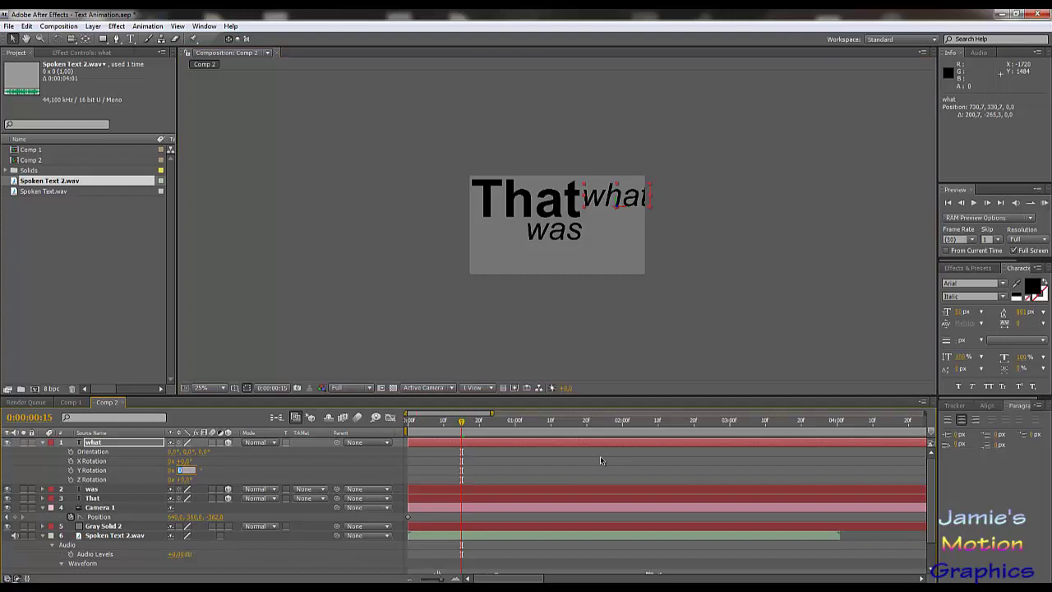
pyautogui.write('90')
pyautogui.press('Return')
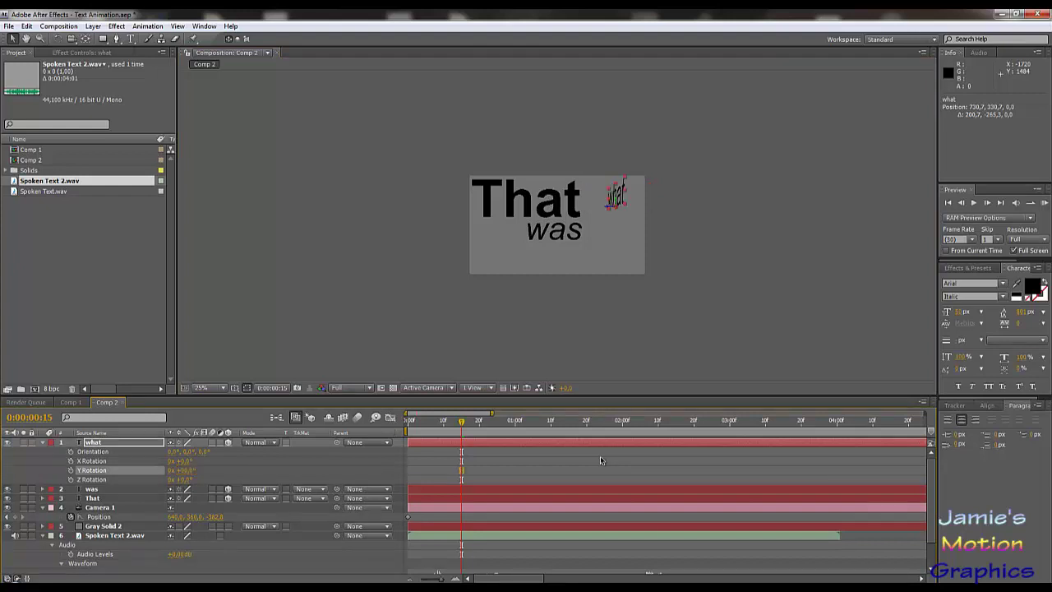
pyautogui.hotkey('ctrl', 'z')
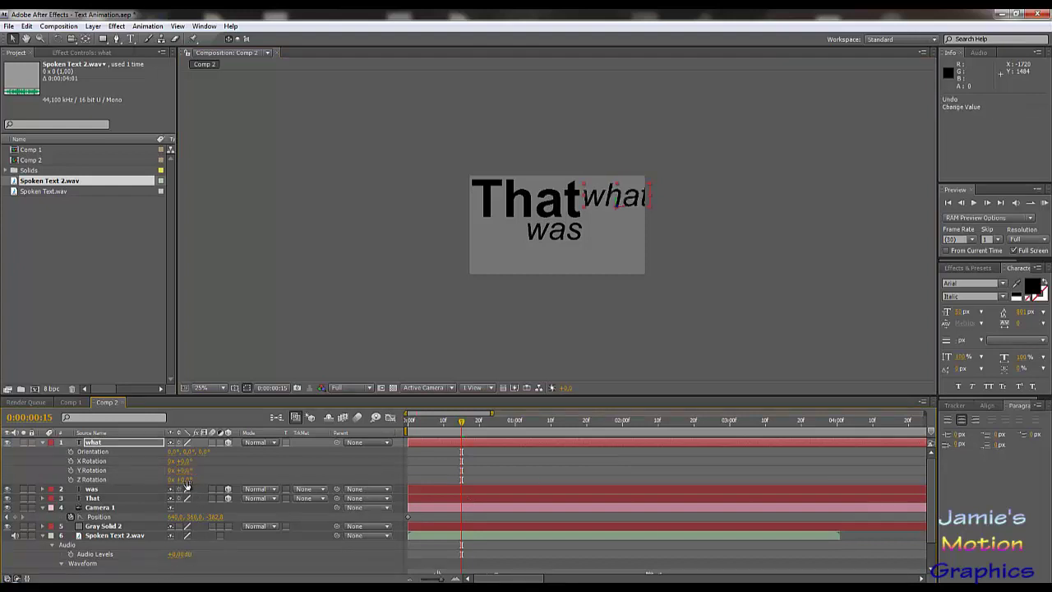
pyautogui.moveTo(183, 479); pyautogui.dragTo(219, 484)
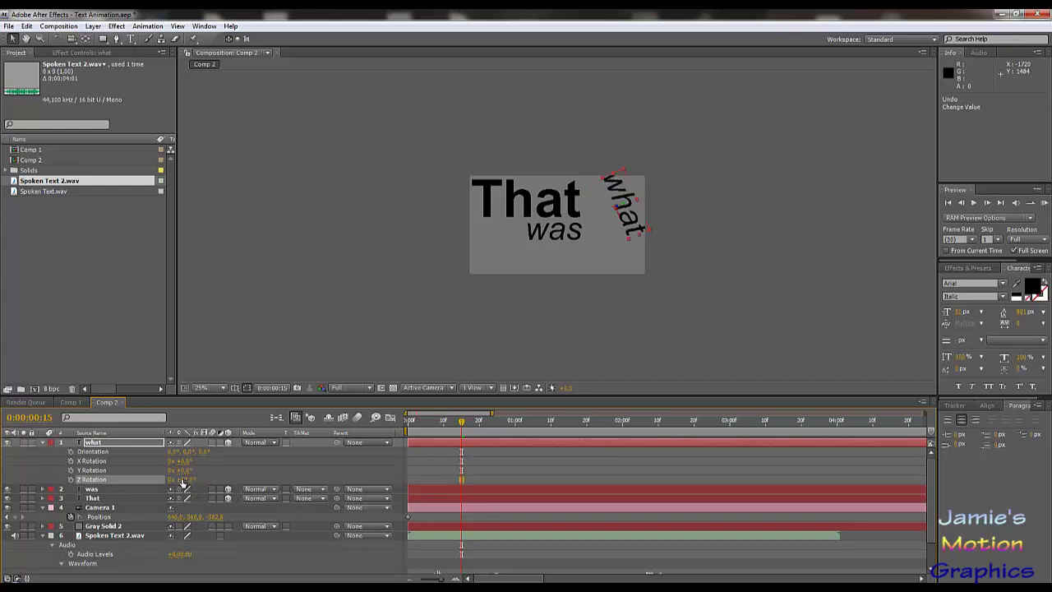
pyautogui.click(183, 479)
pyautogui.write('0')
pyautogui.press('Return')
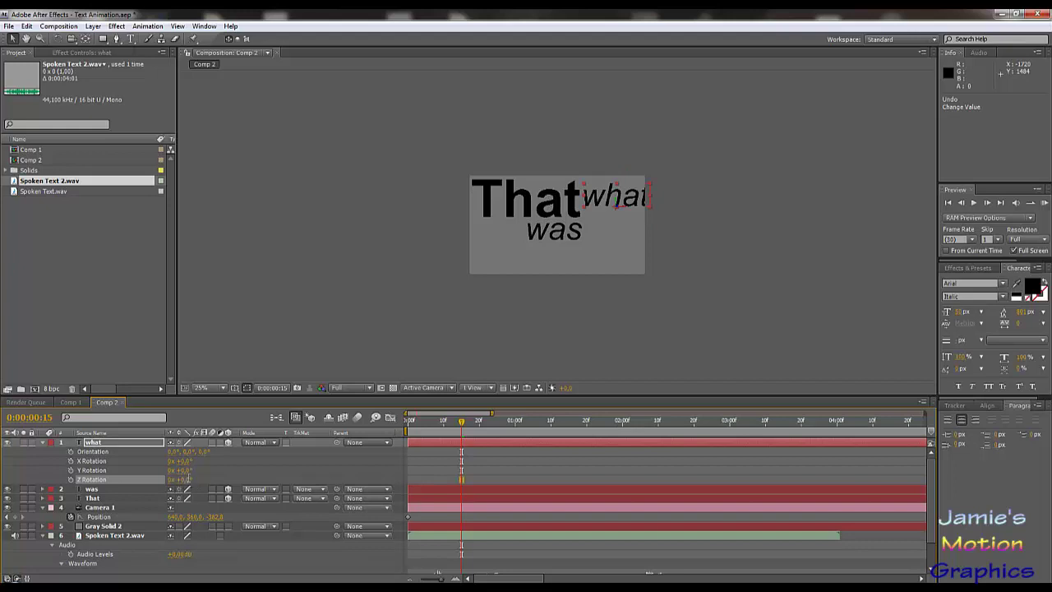
# Step: Set the Z Rotation of the "what" layer to 90 degrees
pyautogui.click(186, 479)
pyautogui.write('90')
pyautogui.press('Return')
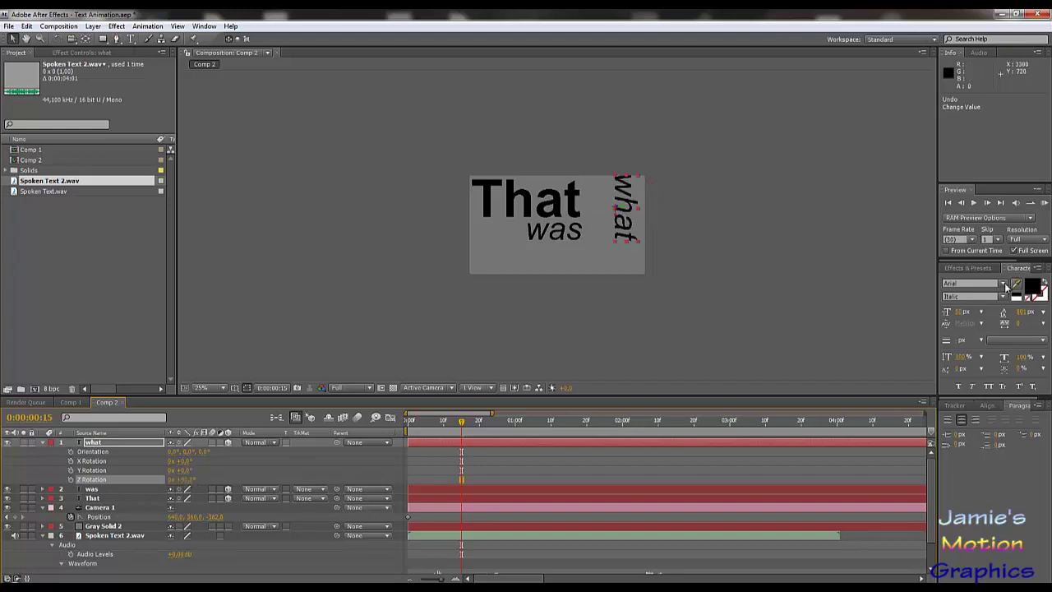
# Step: Enlarge "what" to about 82 px and place it running down beside "That" and "was", at about 685, 381
pyautogui.moveTo(957, 311); pyautogui.dragTo(1019, 328)
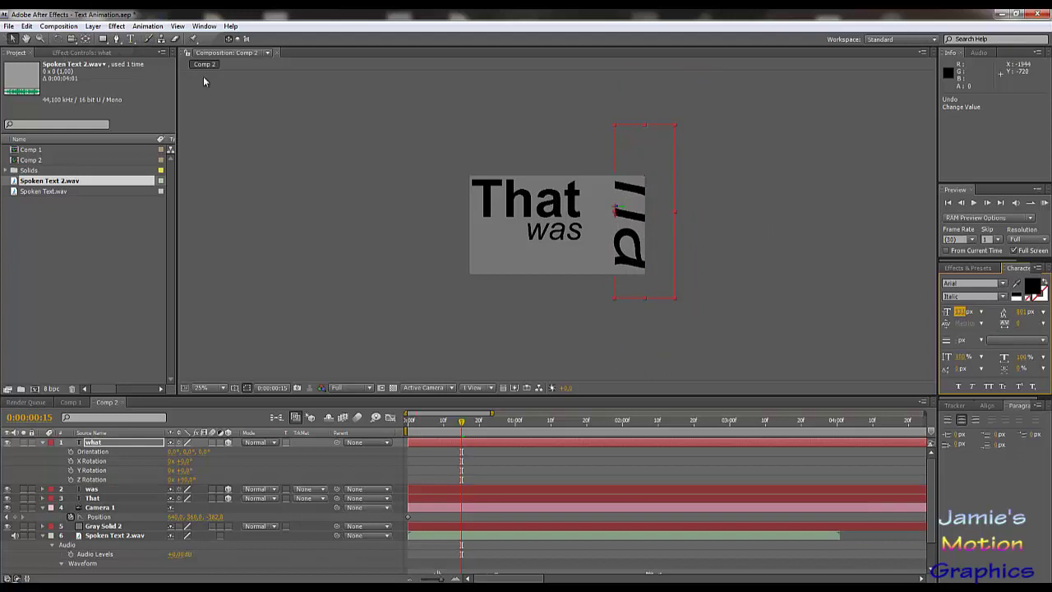
pyautogui.moveTo(639, 186); pyautogui.dragTo(609, 246)
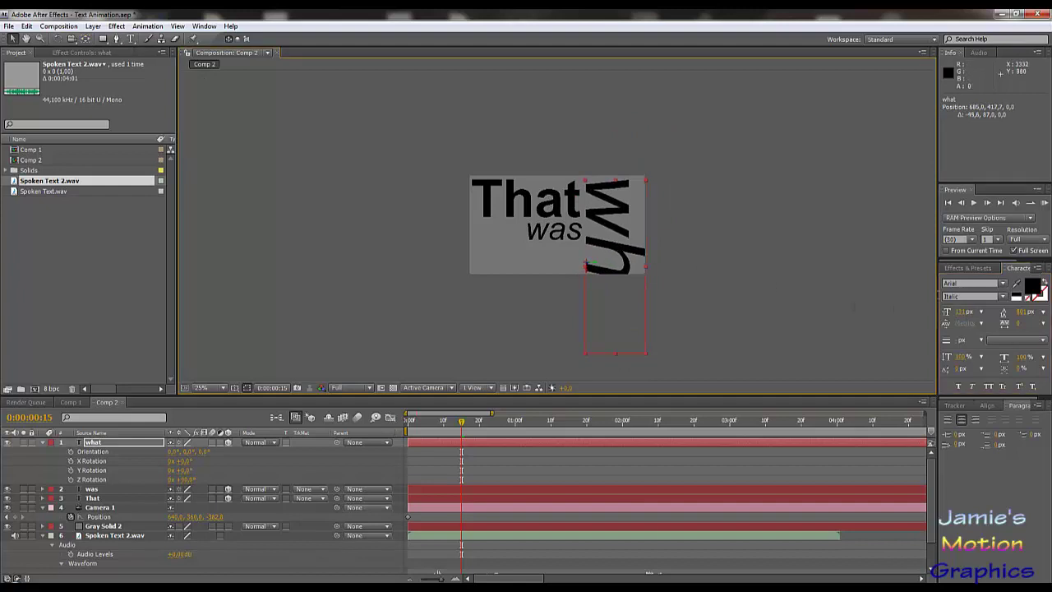
pyautogui.moveTo(969, 315); pyautogui.dragTo(603, 230)
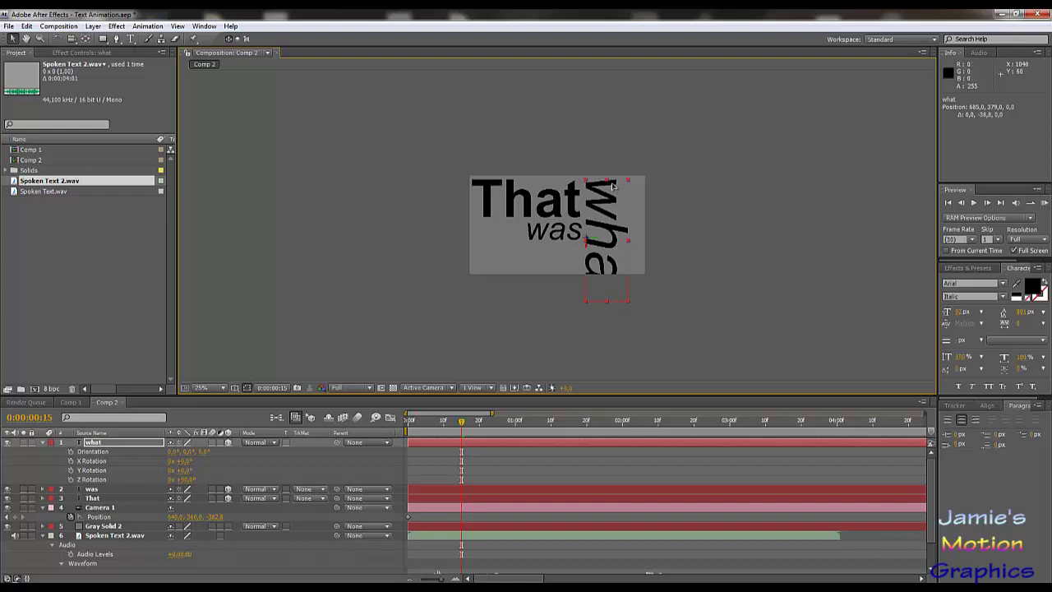
pyautogui.moveTo(612, 188); pyautogui.dragTo(613, 189)
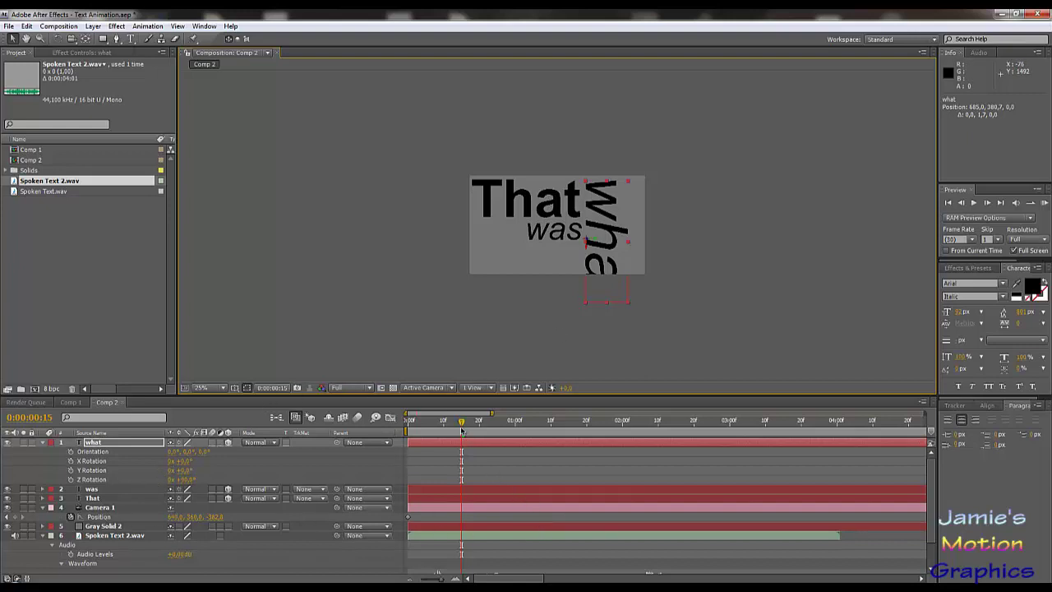
# Step: Set the current time to 0:00:00:10 and pull Camera 1 back to a Z position of about -457.8
pyautogui.moveTo(461, 424); pyautogui.dragTo(443, 427)
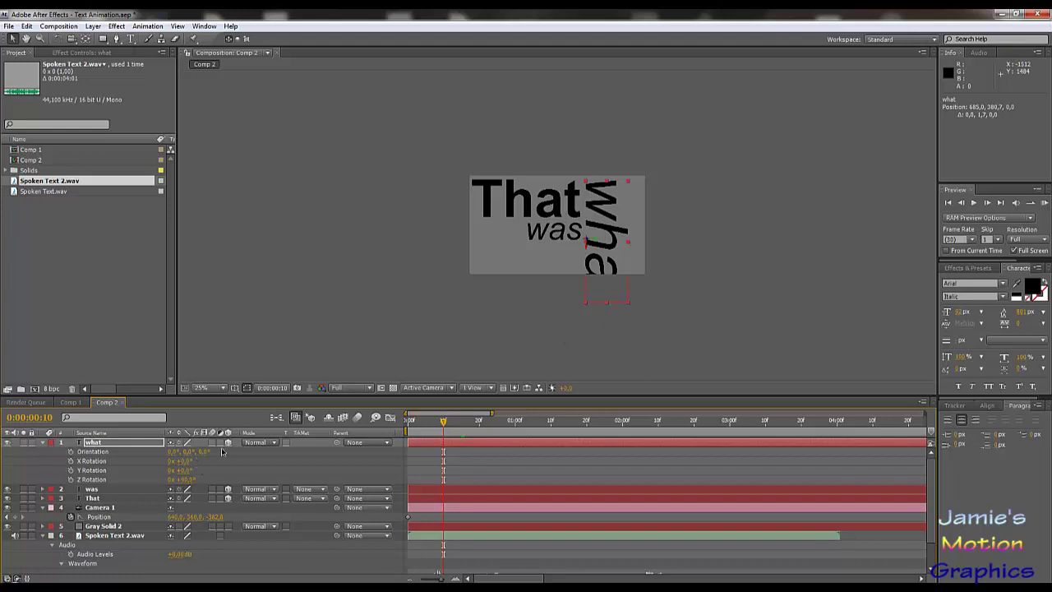
pyautogui.press('p')
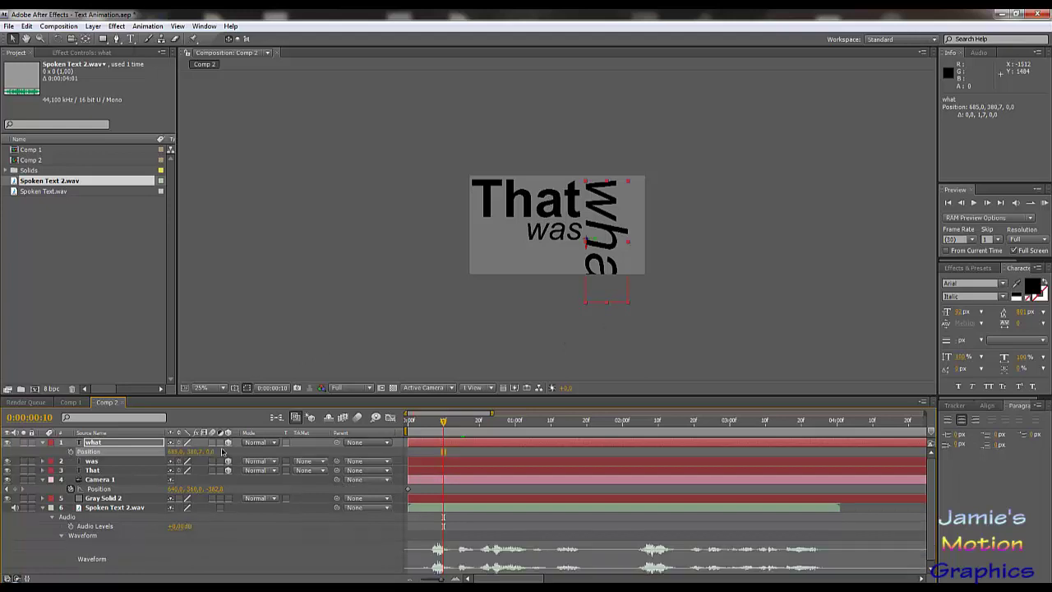
pyautogui.click(44, 446)
pyautogui.click(115, 473)
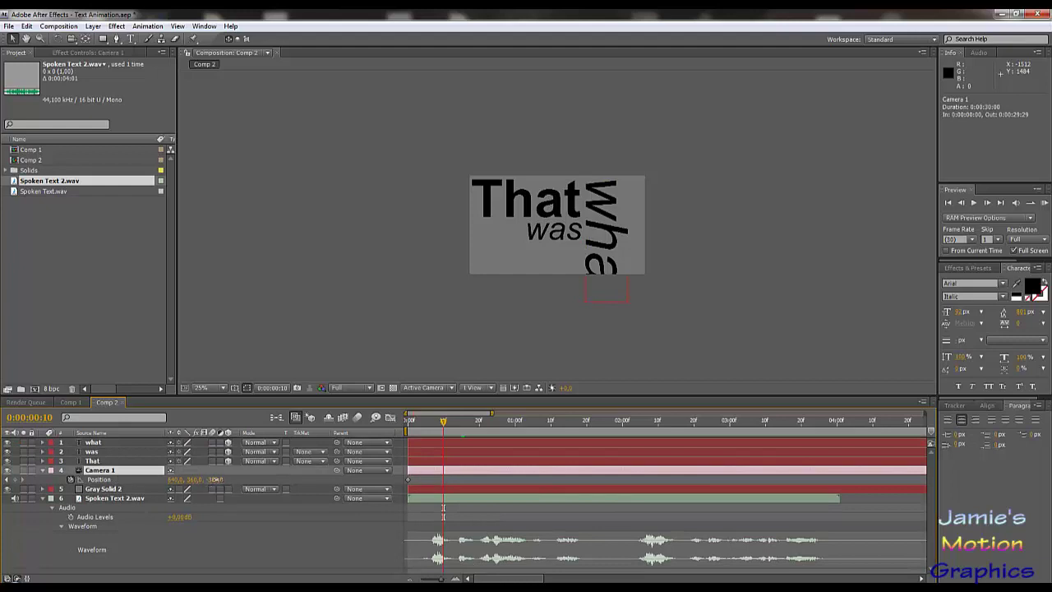
pyautogui.moveTo(224, 480); pyautogui.dragTo(216, 481)
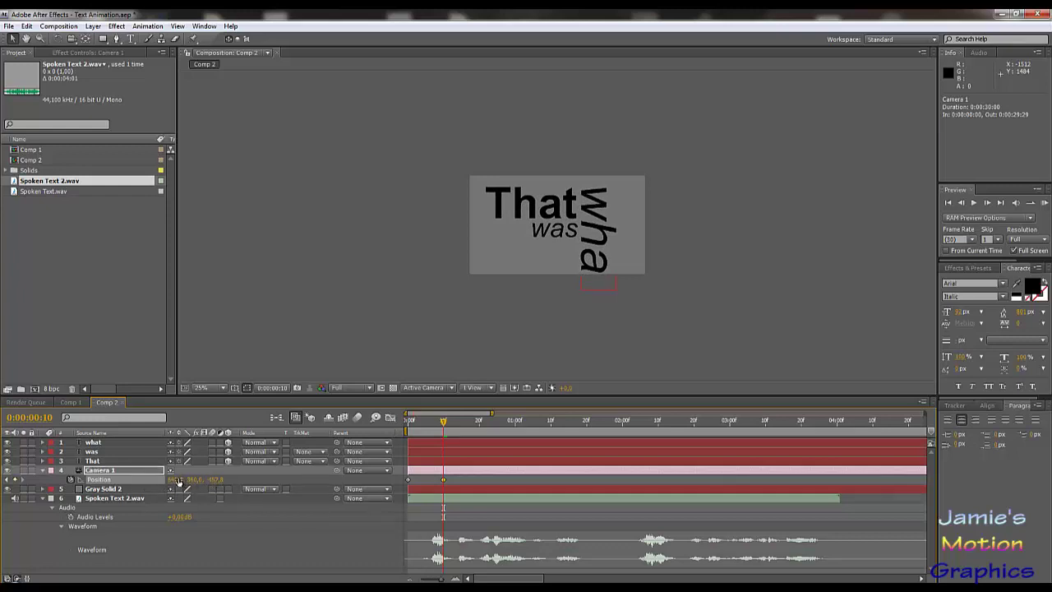
# Step: Try to shift Camera 1 sideways by changing its X position, and undo the change
pyautogui.moveTo(175, 479); pyautogui.dragTo(104, 493)
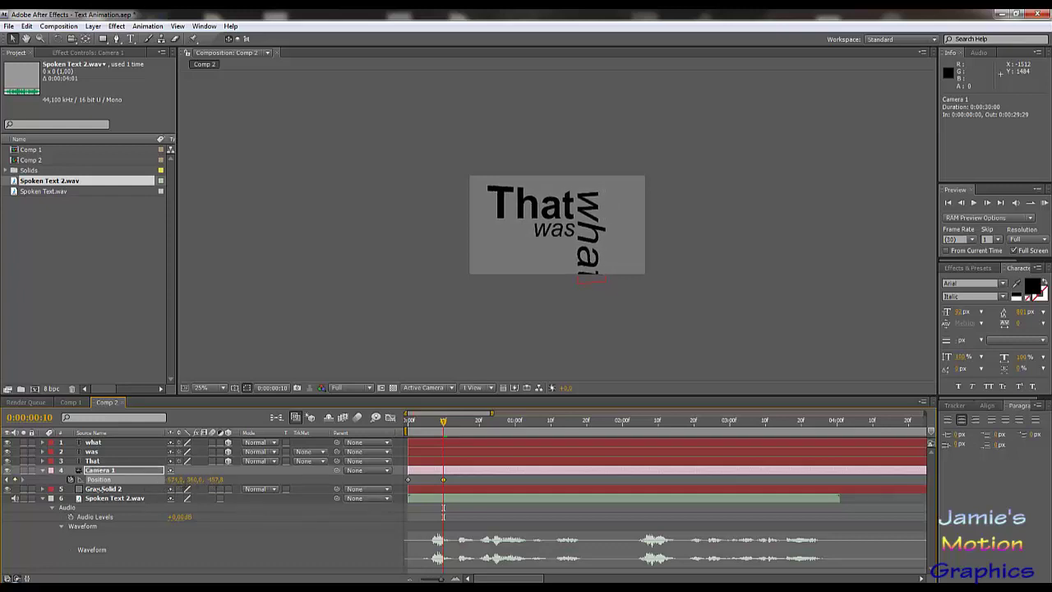
pyautogui.hotkey('ctrl', 'z')
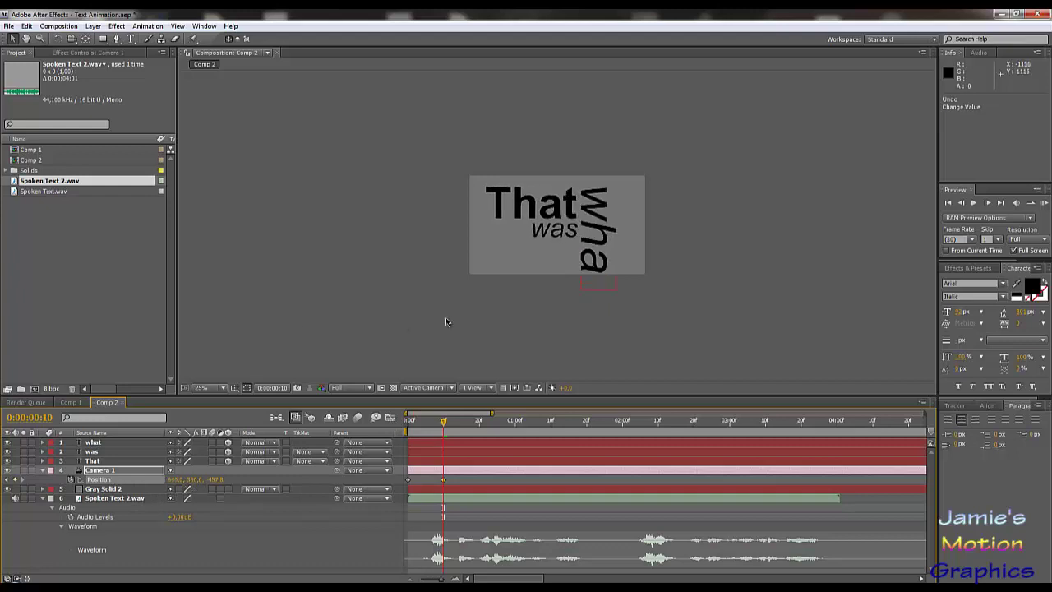
pyautogui.moveTo(176, 479); pyautogui.dragTo(164, 479)
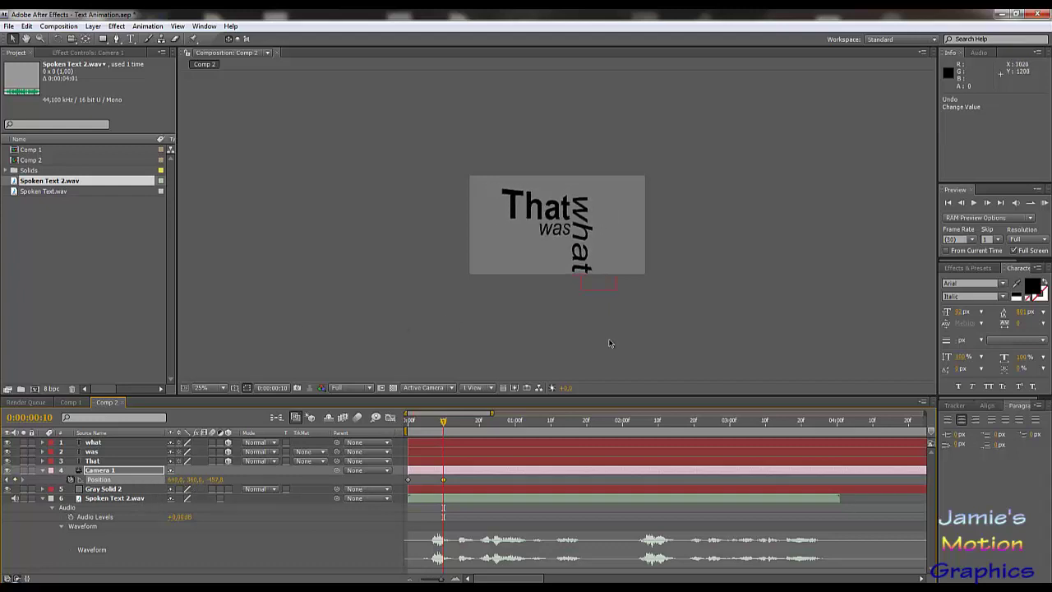
pyautogui.scroll(2, 608, 345)
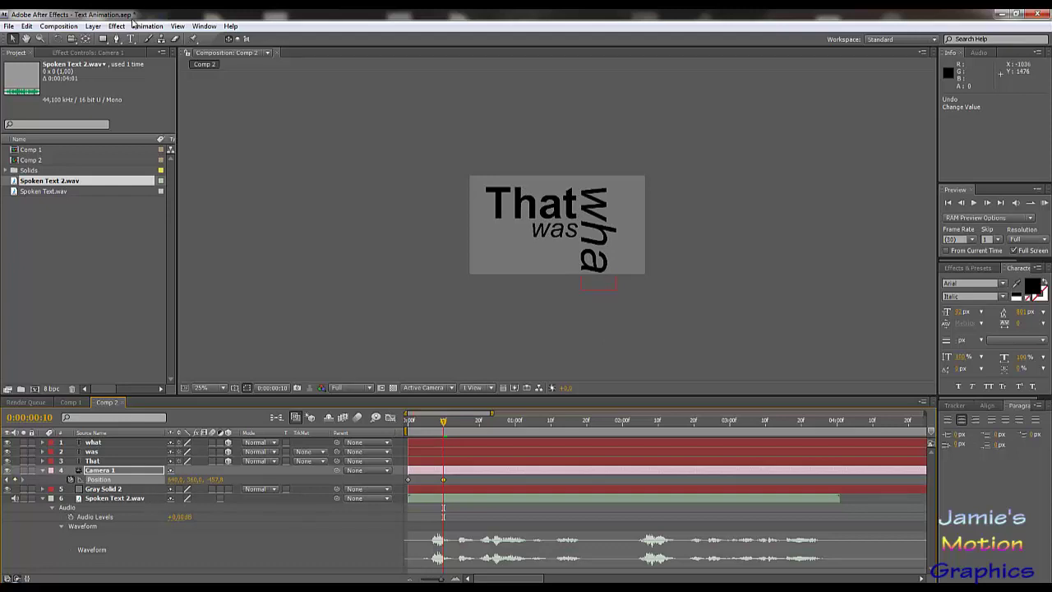
# Step: Set the auto-orientation of Camera 1 to Off
pyautogui.click(60, 26)
pyautogui.moveTo(93, 31)
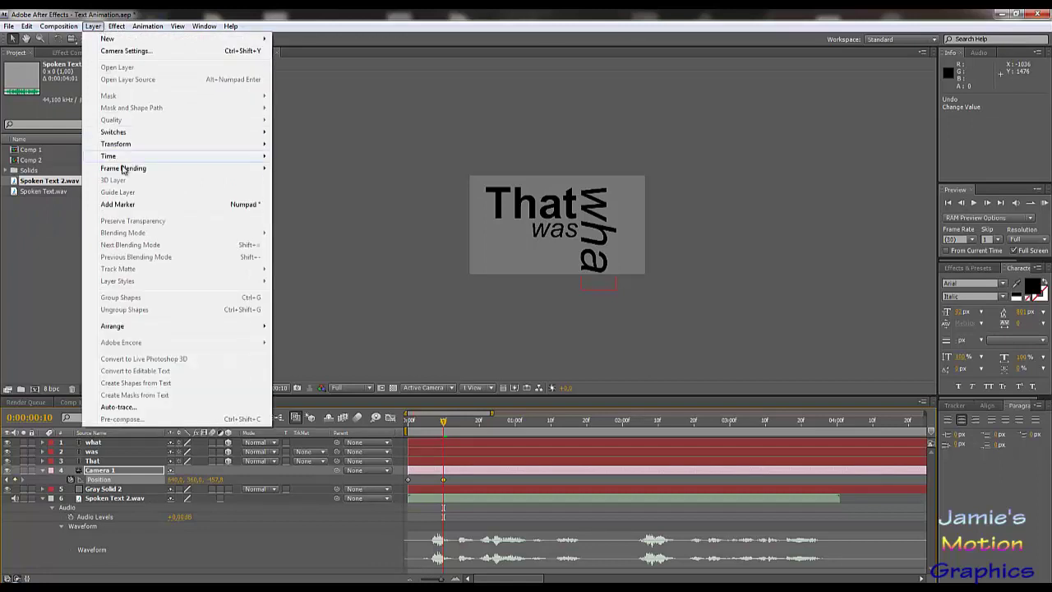
pyautogui.moveTo(142, 148)
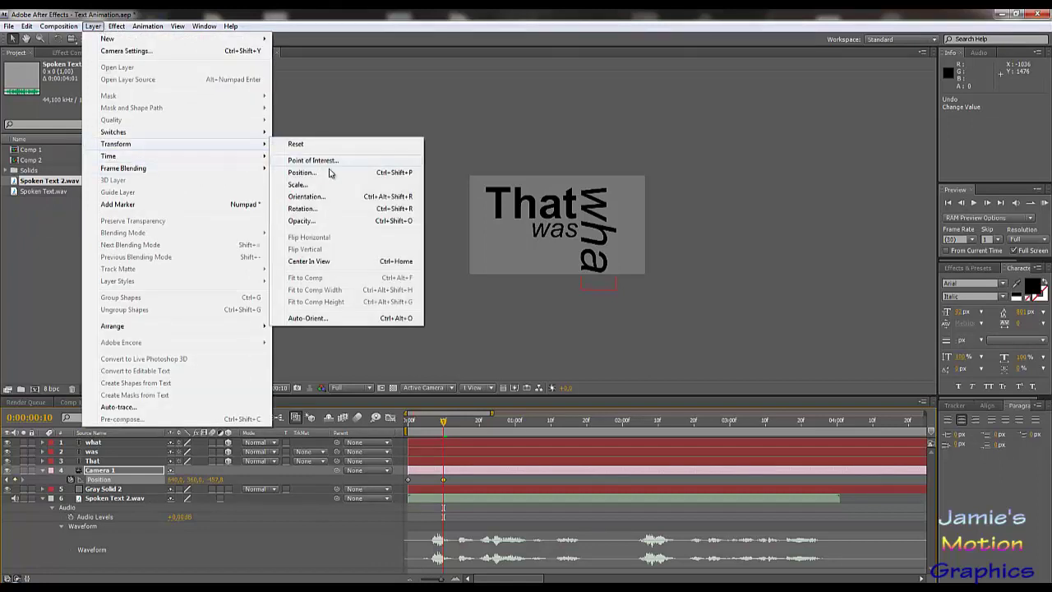
pyautogui.click(320, 318)
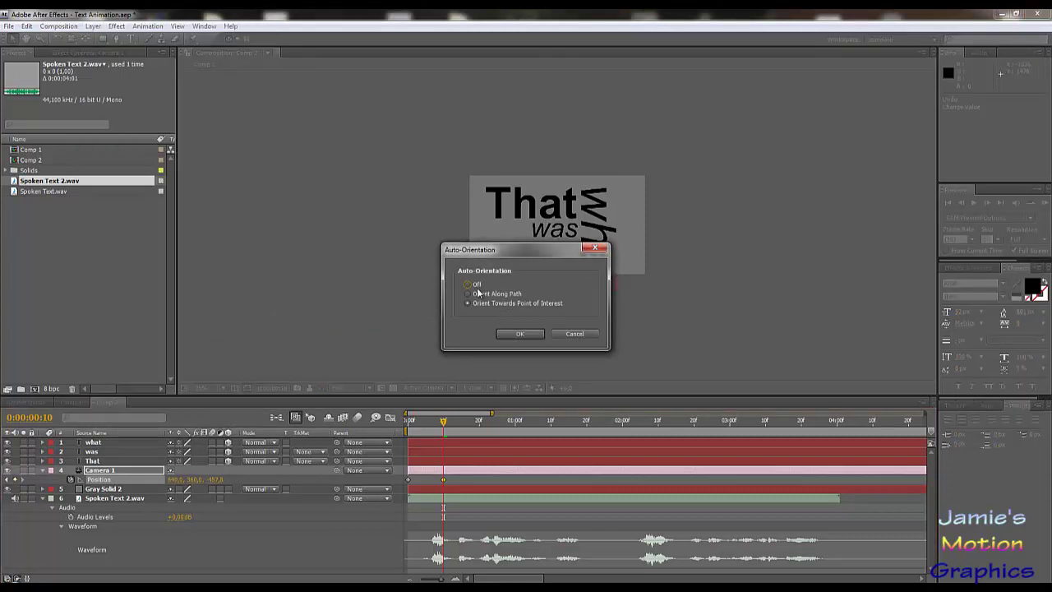
pyautogui.click(468, 284)
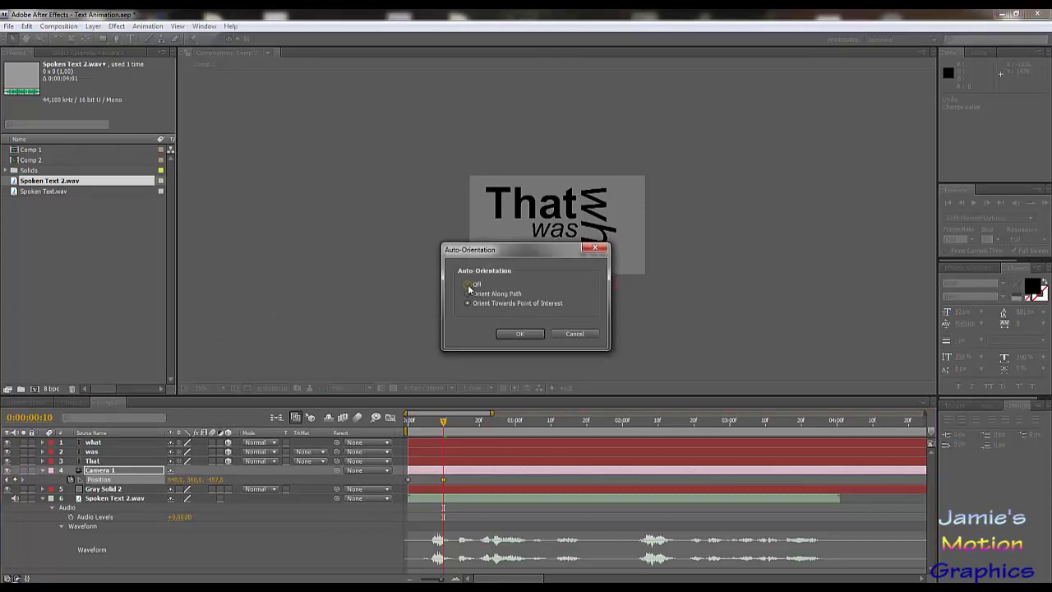
pyautogui.click(519, 335)
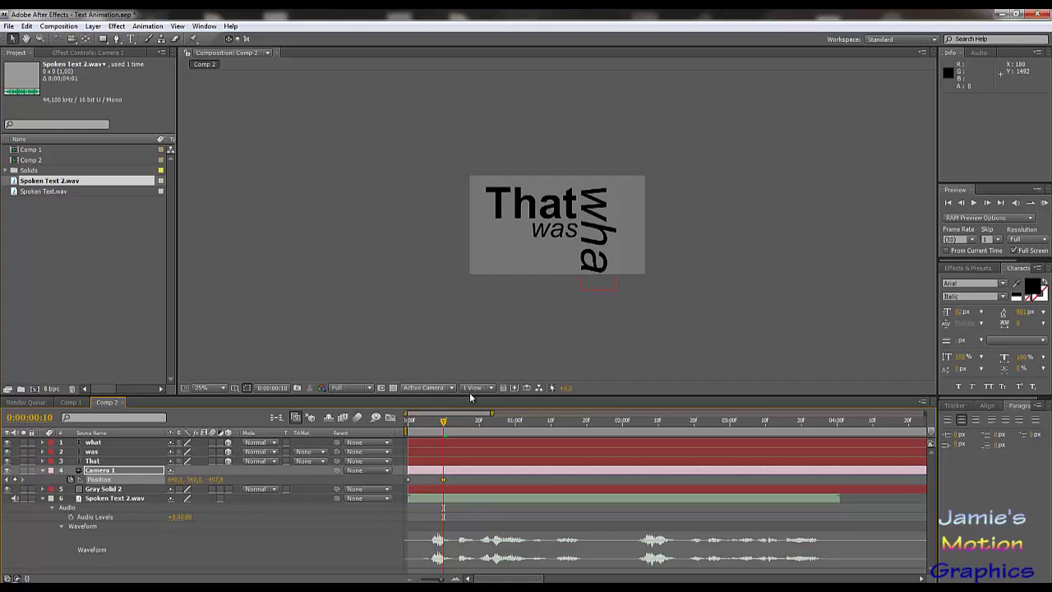
# Step: Switch the composition to the Top view, try to move Camera 1 sideways, and undo the move
pyautogui.click(444, 390)
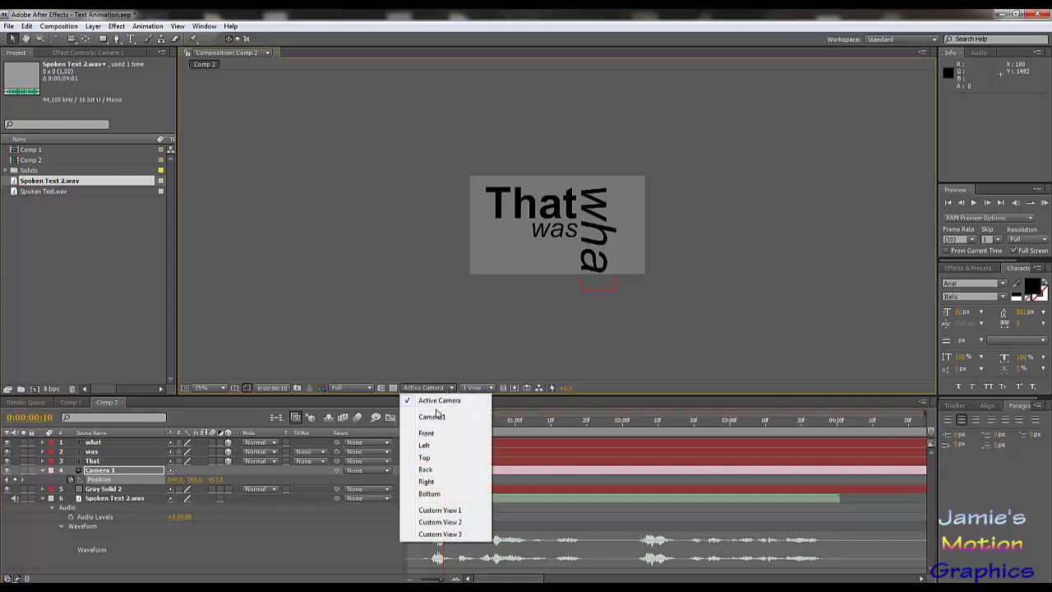
pyautogui.click(427, 457)
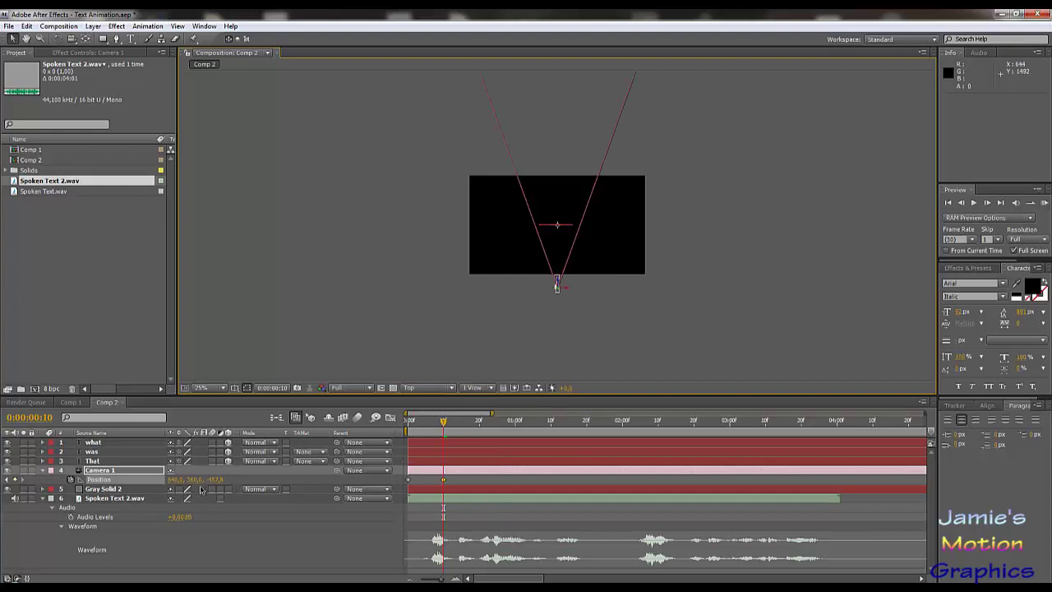
pyautogui.moveTo(557, 283); pyautogui.dragTo(586, 286)
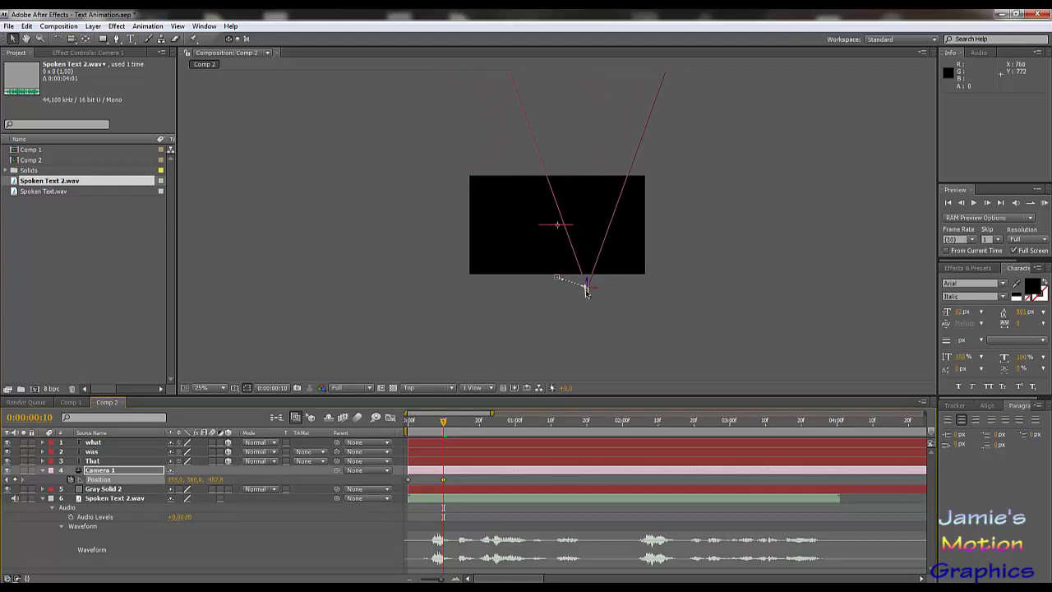
pyautogui.hotkey('ctrl', 'z')
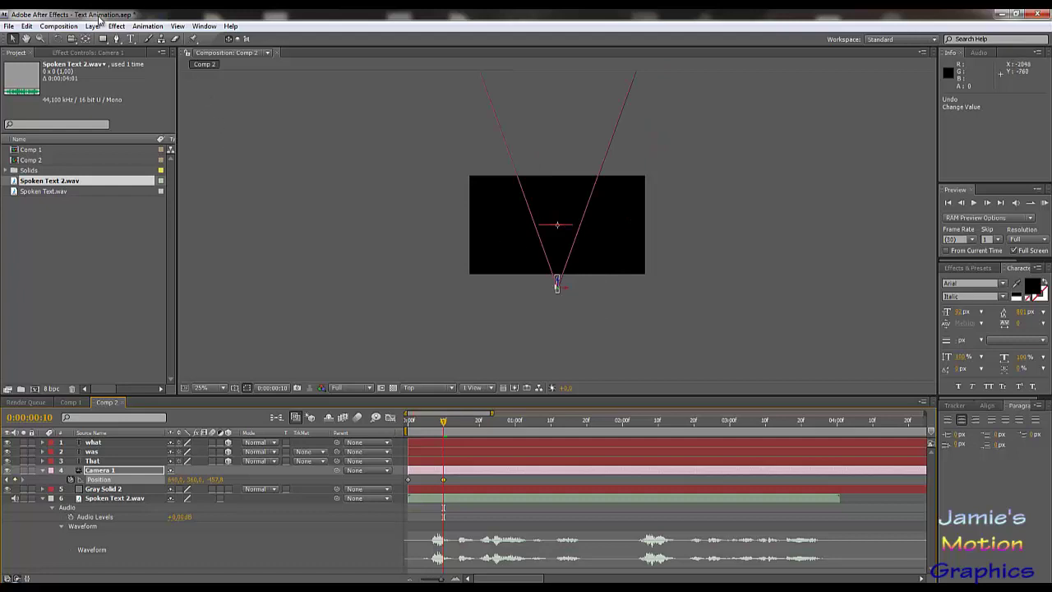
# Step: Try Orient Towards Point of Interest on Camera 1 with a shifted X position, and undo both changes
pyautogui.click(93, 25)
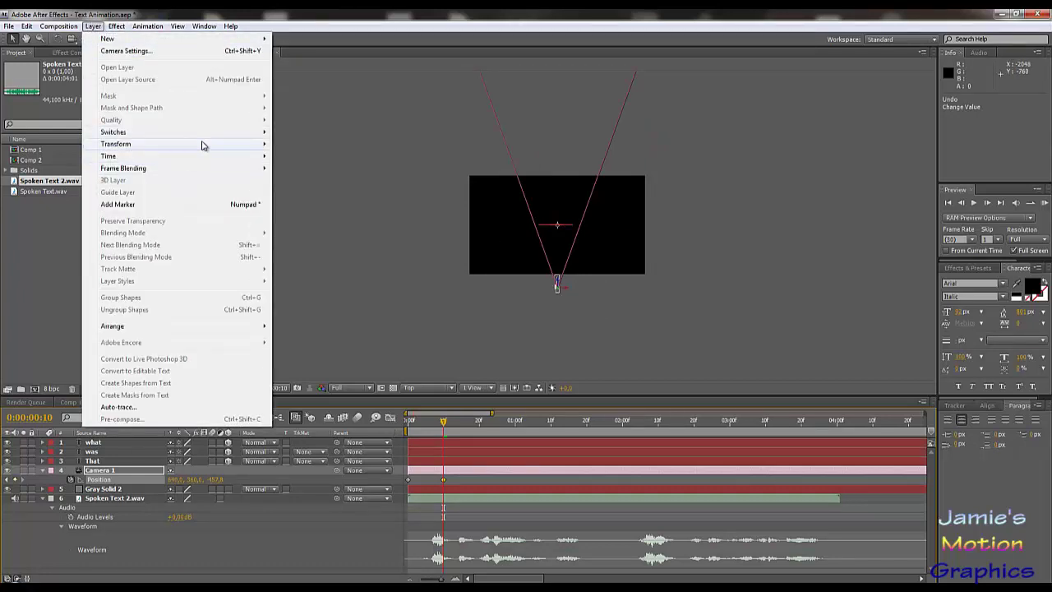
pyautogui.moveTo(203, 146)
pyautogui.click(337, 320)
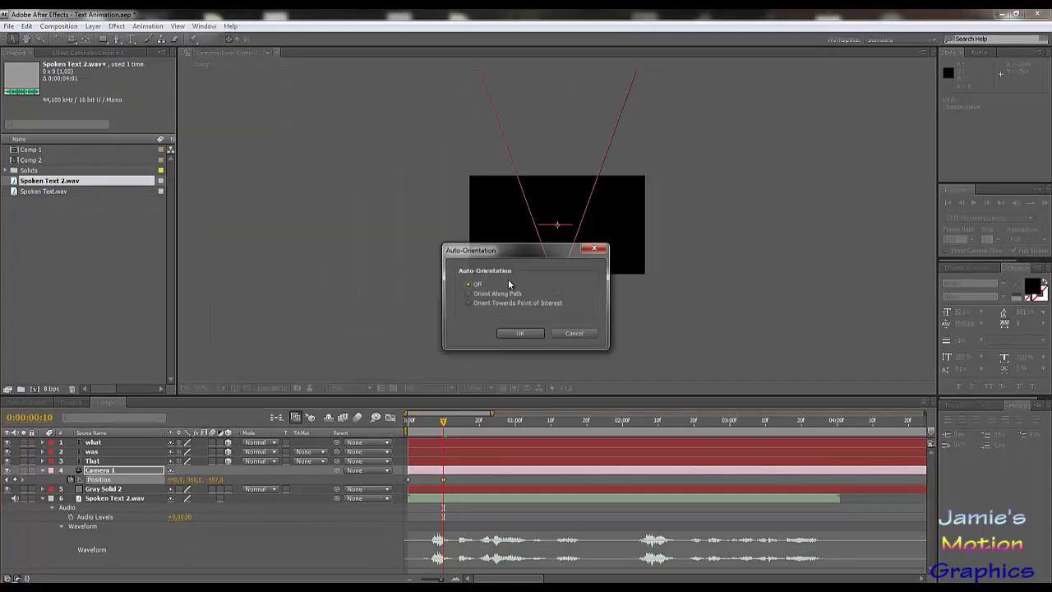
pyautogui.click(524, 335)
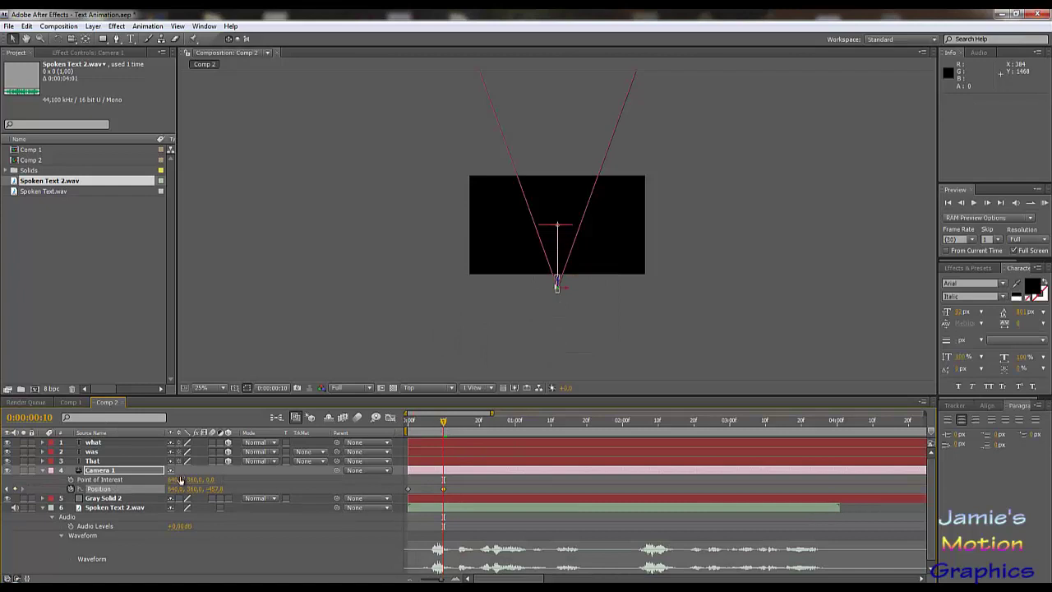
pyautogui.moveTo(175, 488); pyautogui.dragTo(27, 399)
pyautogui.hotkey('ctrl', 'z')
pyautogui.hotkey('ctrl', 'z')
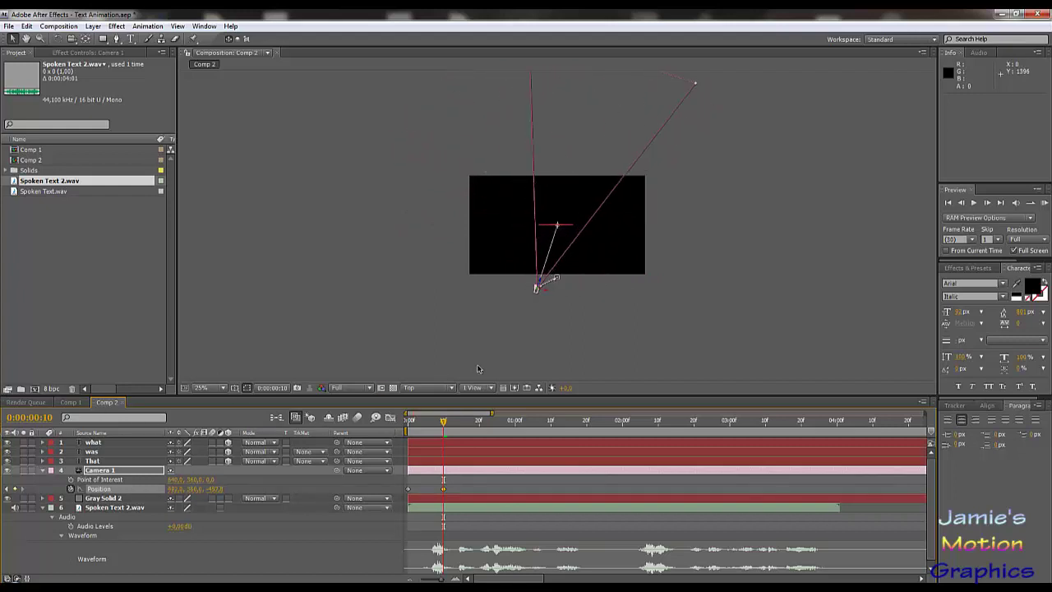
pyautogui.press('p')
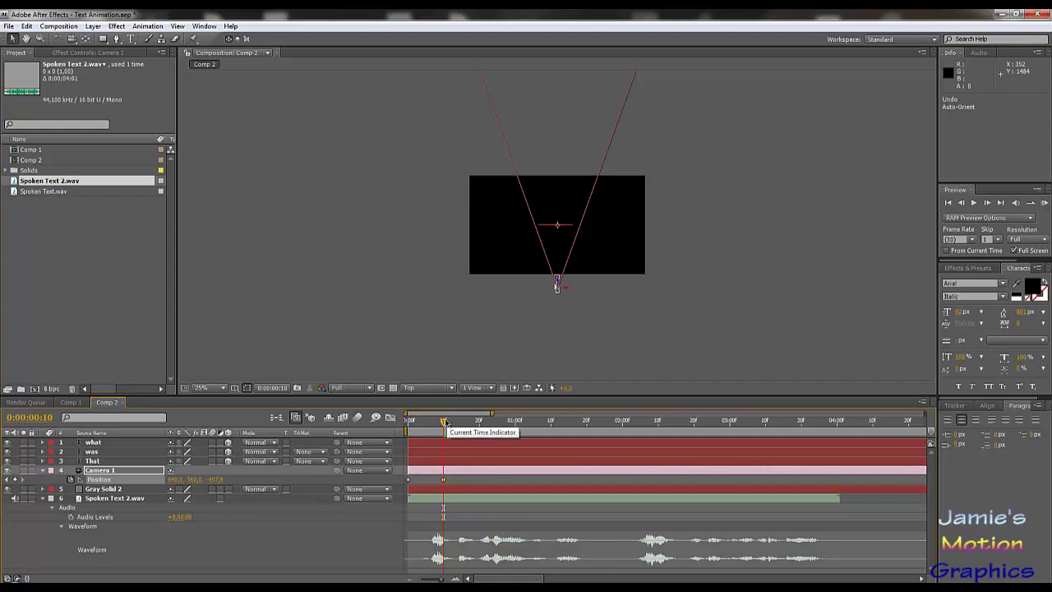
# Step: Set the current time to 0:00:00:20, look through Camera 1, and set its position to about 687, 384, -523.8
pyautogui.moveTo(443, 420); pyautogui.dragTo(479, 421)
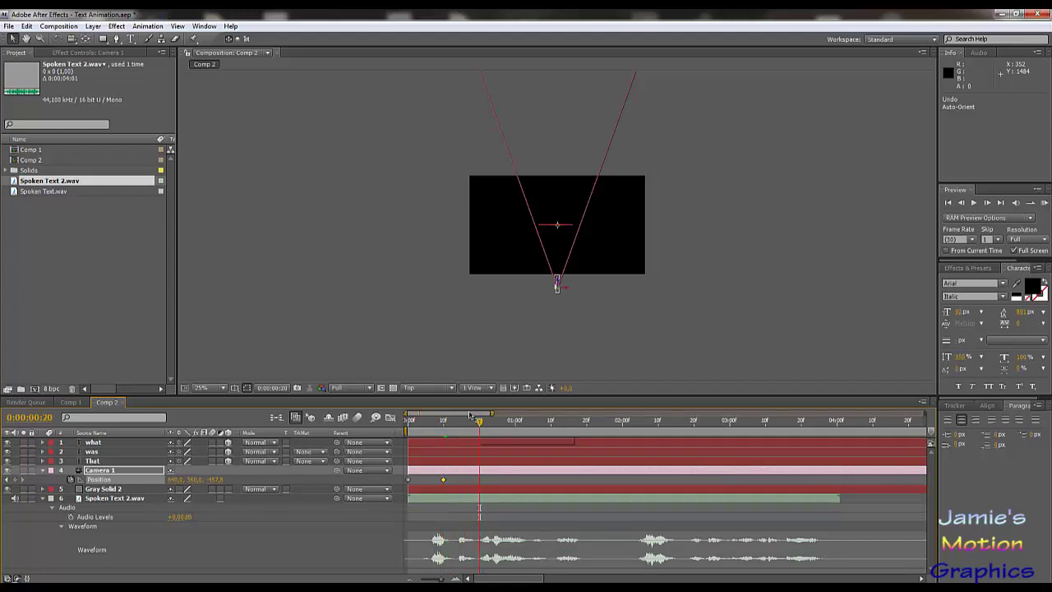
pyautogui.click(451, 388)
pyautogui.click(441, 418)
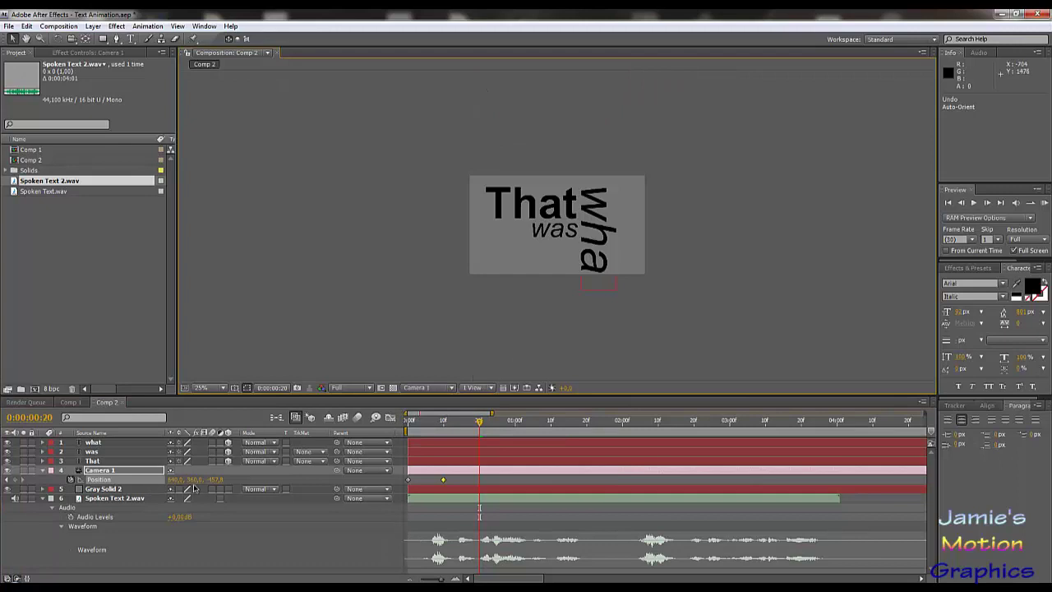
pyautogui.moveTo(182, 479)
pyautogui.mouseDown()
pyautogui.moveTo(227, 479)
pyautogui.moveTo(170, 481)
pyautogui.moveTo(192, 492)
pyautogui.moveTo(198, 480)
pyautogui.mouseUp()
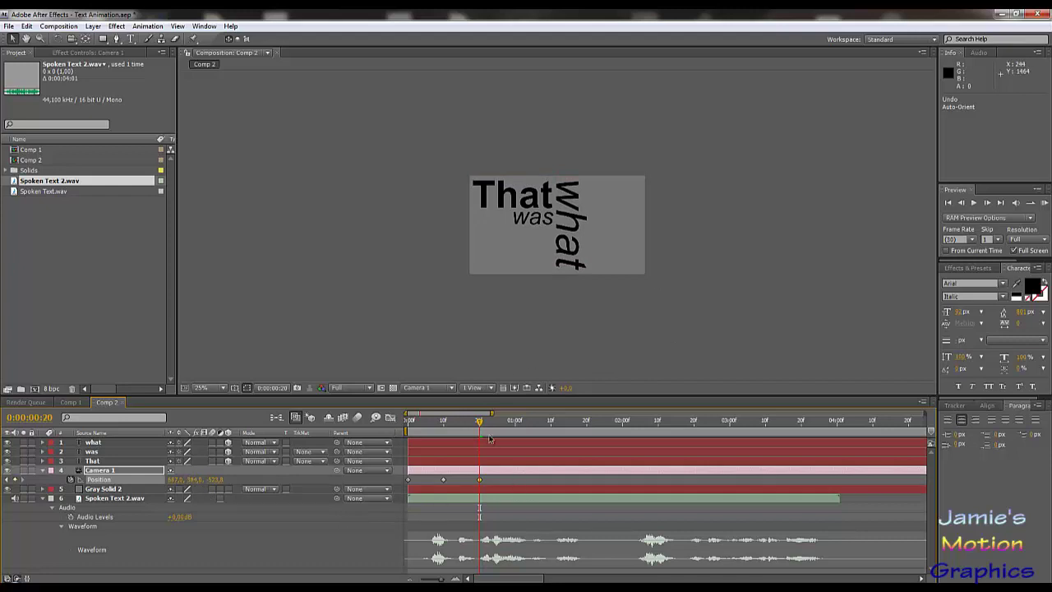
# Step: Set the current time to 0:00:01:00, add a text layer reading "I made" beside the end of "what", and make it a 3D layer
pyautogui.moveTo(480, 423); pyautogui.dragTo(515, 430)
pyautogui.click(129, 39)
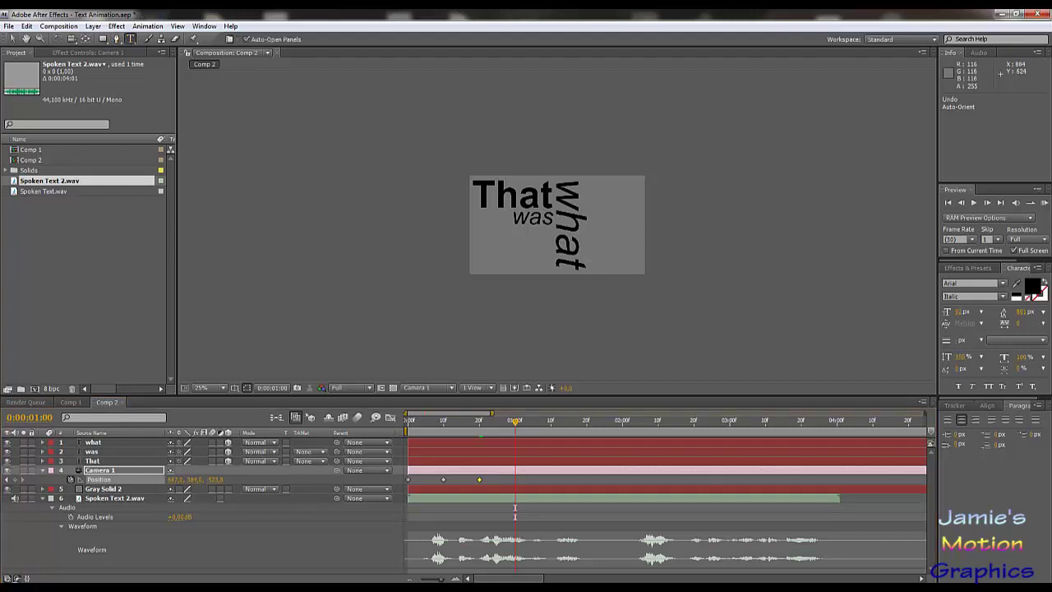
pyautogui.press('.')
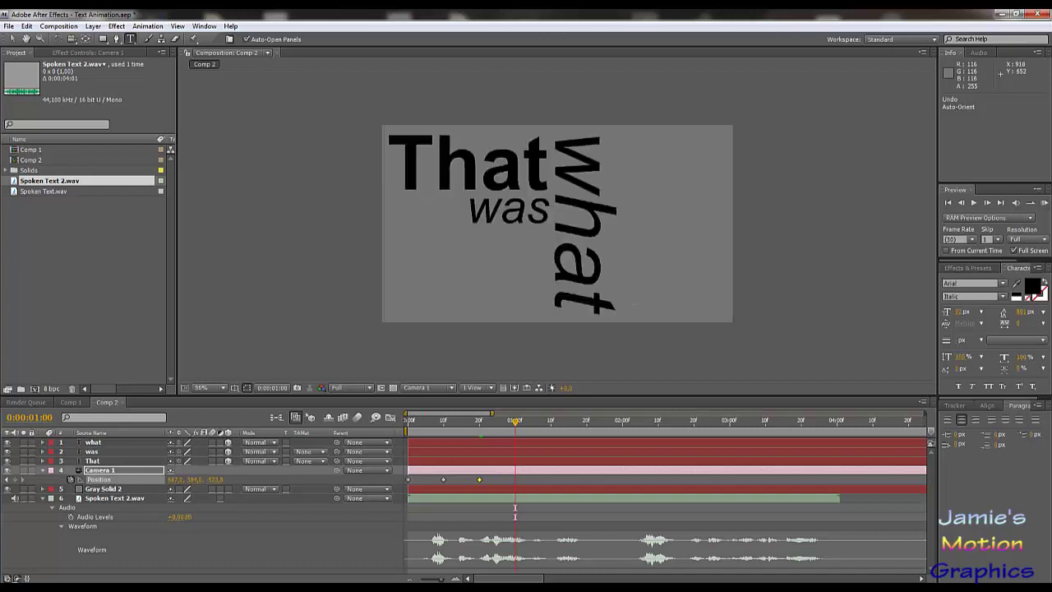
pyautogui.click(657, 295)
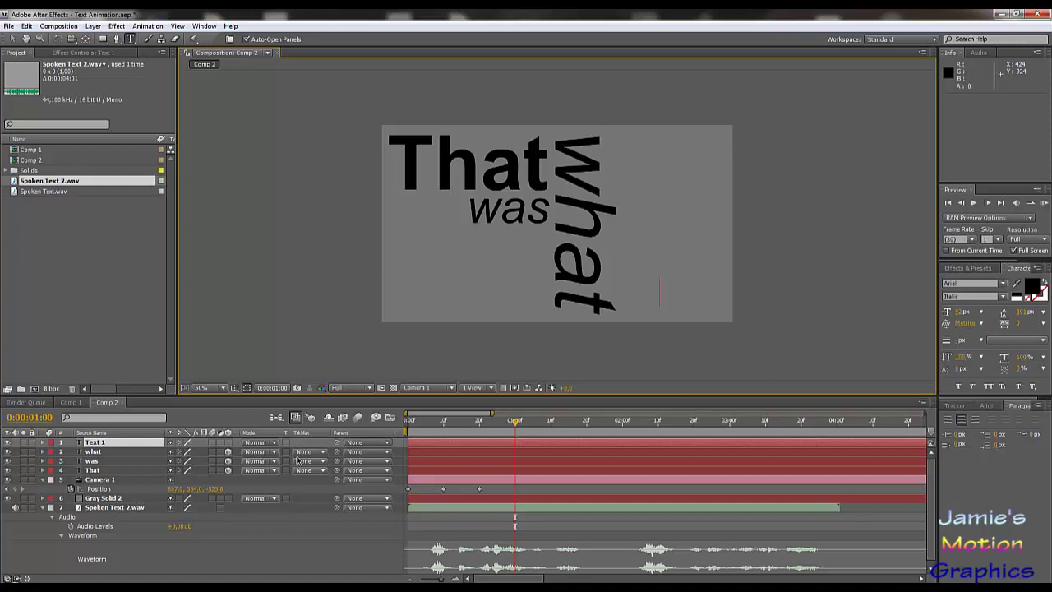
pyautogui.write('I made')
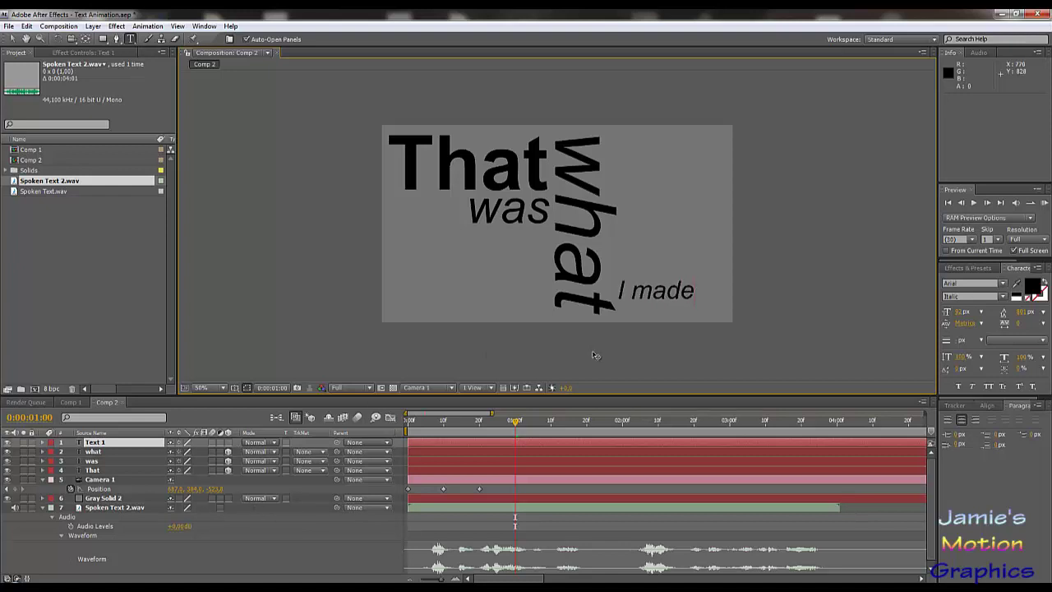
pyautogui.hotkey('ctrl', 'a')
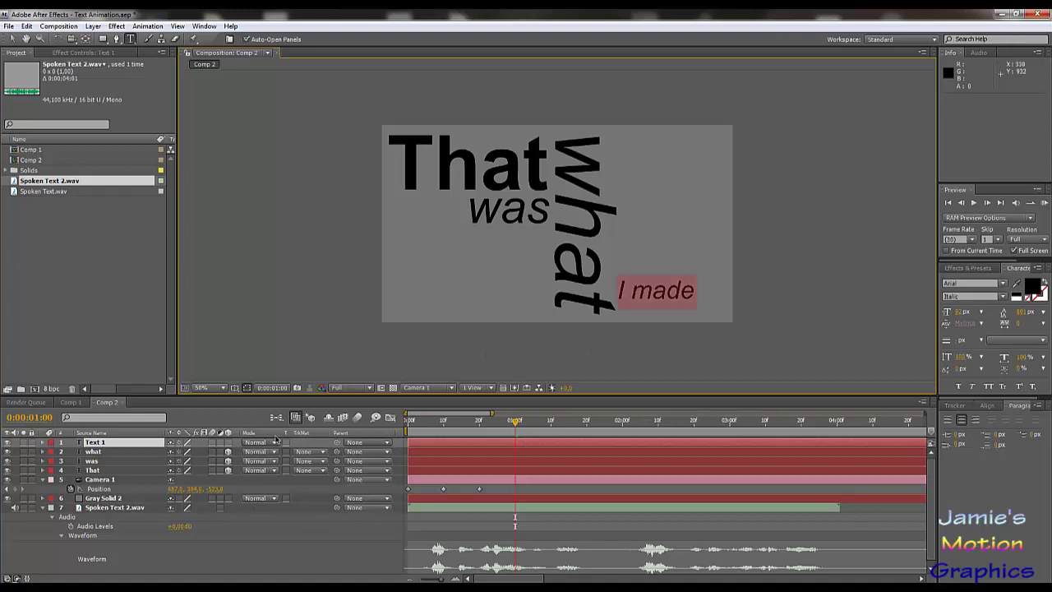
pyautogui.hotkey('ctrl', 'x')
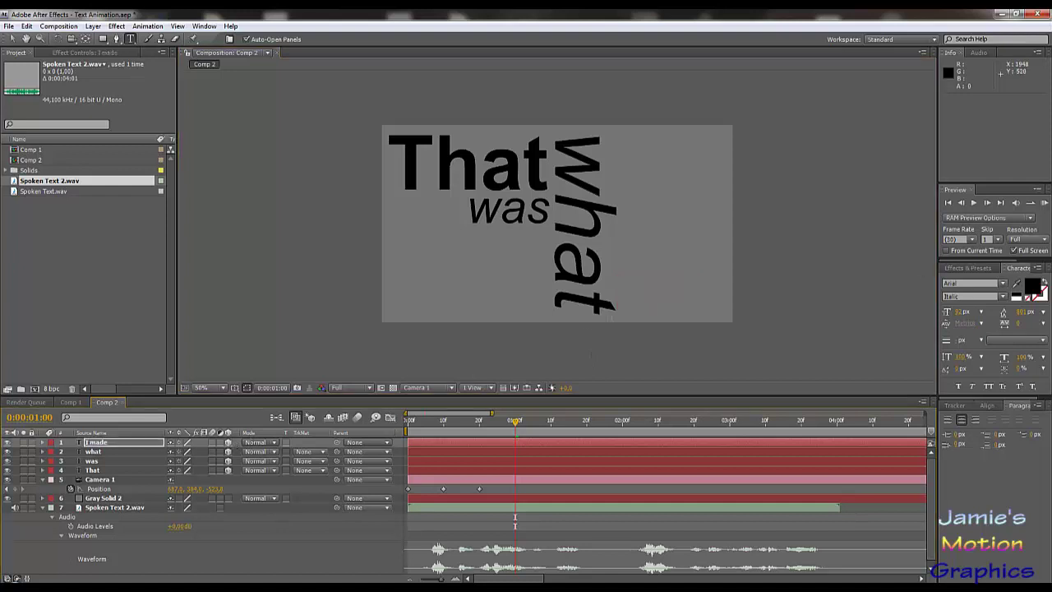
# Step: Move "I made" over the lower end of "what", at about 802, 471, and set its font style to Bold Italic
pyautogui.press(',')
pyautogui.press(',')
pyautogui.press(',')
pyautogui.press(',')
pyautogui.click(12, 39)
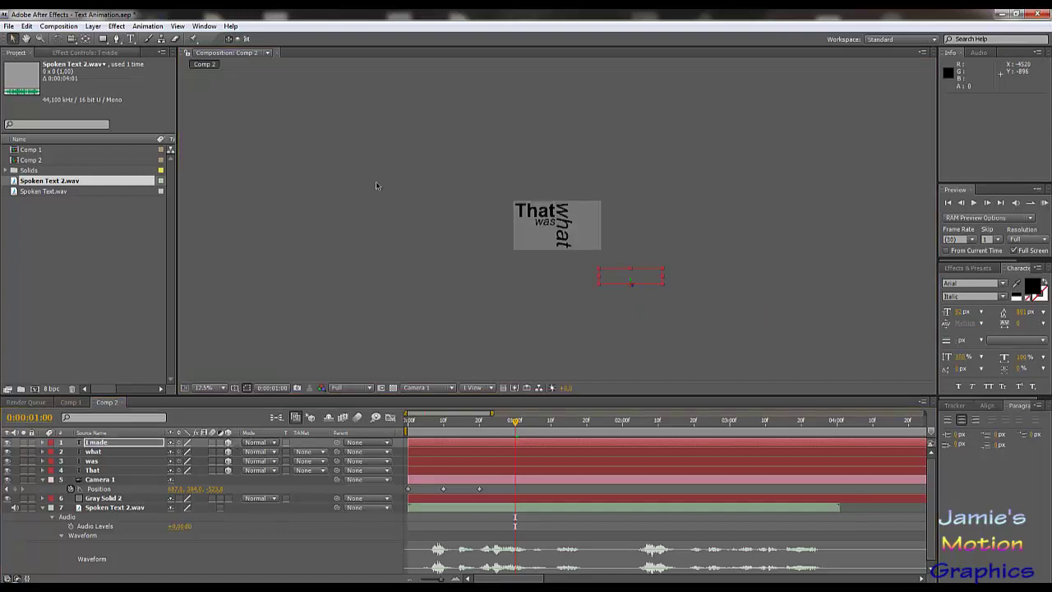
pyautogui.moveTo(654, 273); pyautogui.dragTo(588, 253)
pyautogui.press('.')
pyautogui.press('.')
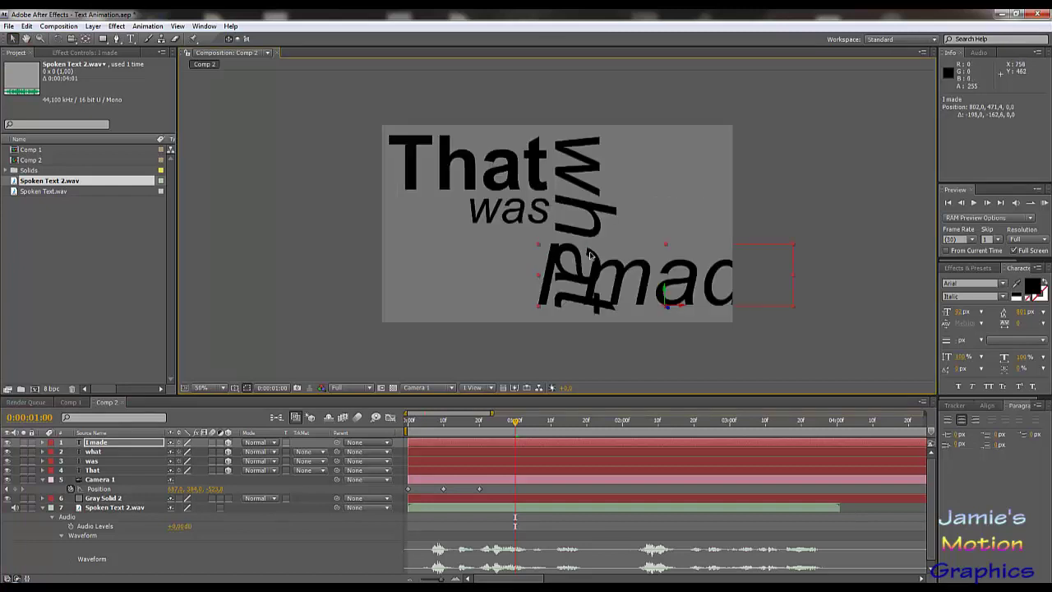
pyautogui.press(',')
pyautogui.press('.')
pyautogui.click(1003, 298)
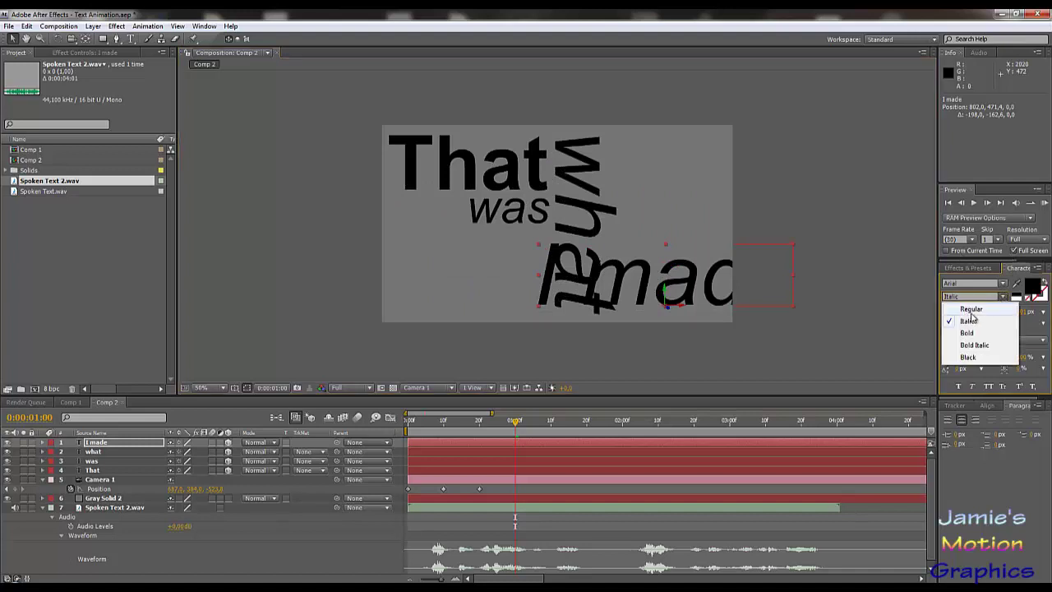
pyautogui.click(976, 345)
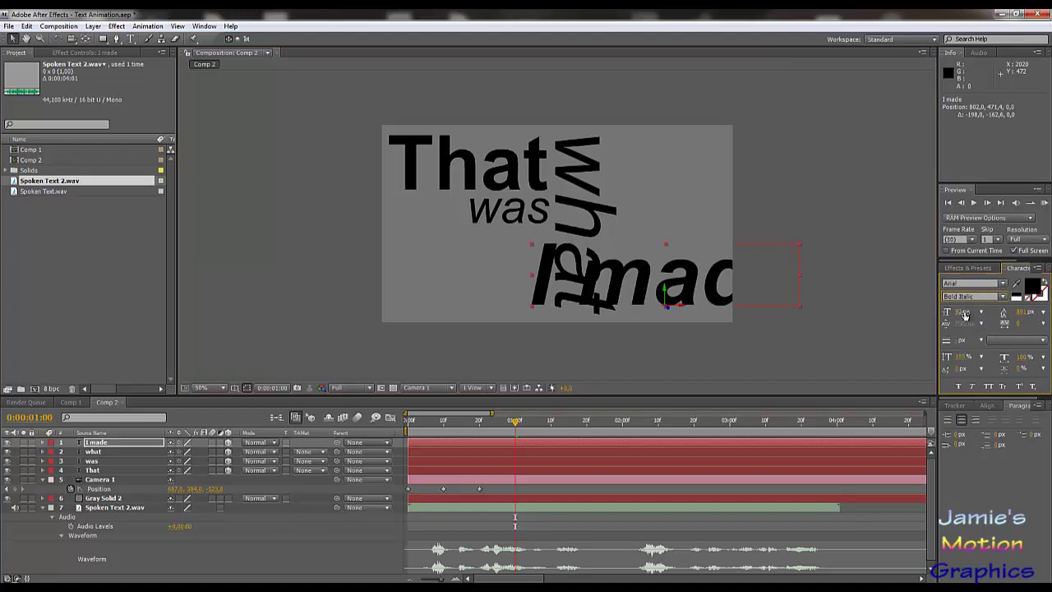
# Step: Reduce "I made" to a font size of 82 px and move it beside the lower end of "what", at about 879, 484
pyautogui.click(962, 315)
pyautogui.press('Escape')
pyautogui.moveTo(960, 313)
pyautogui.mouseDown()
pyautogui.moveTo(936, 321)
pyautogui.moveTo(967, 327)
pyautogui.mouseUp()
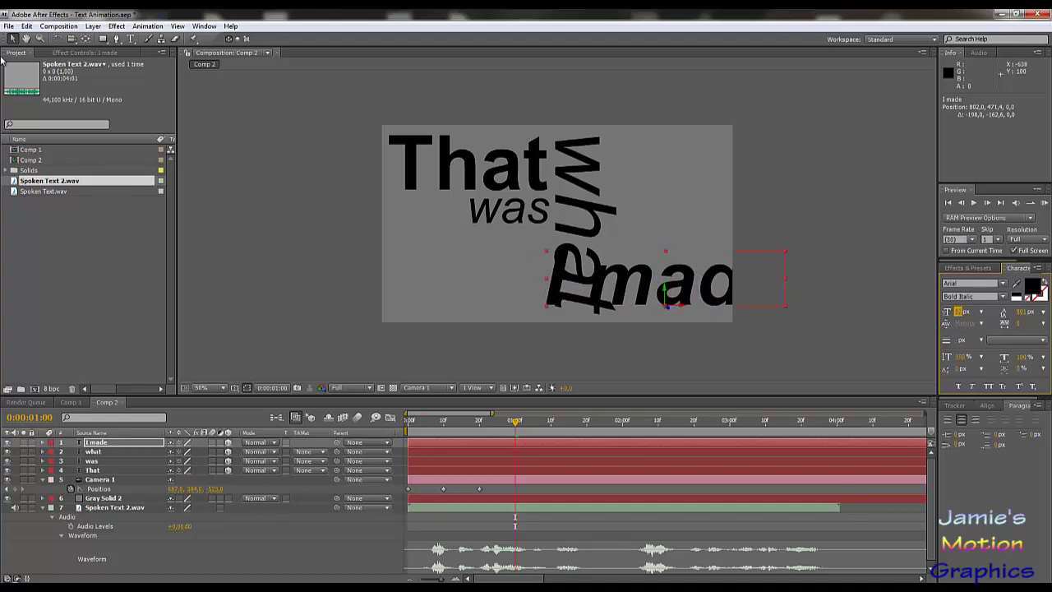
pyautogui.click(575, 257)
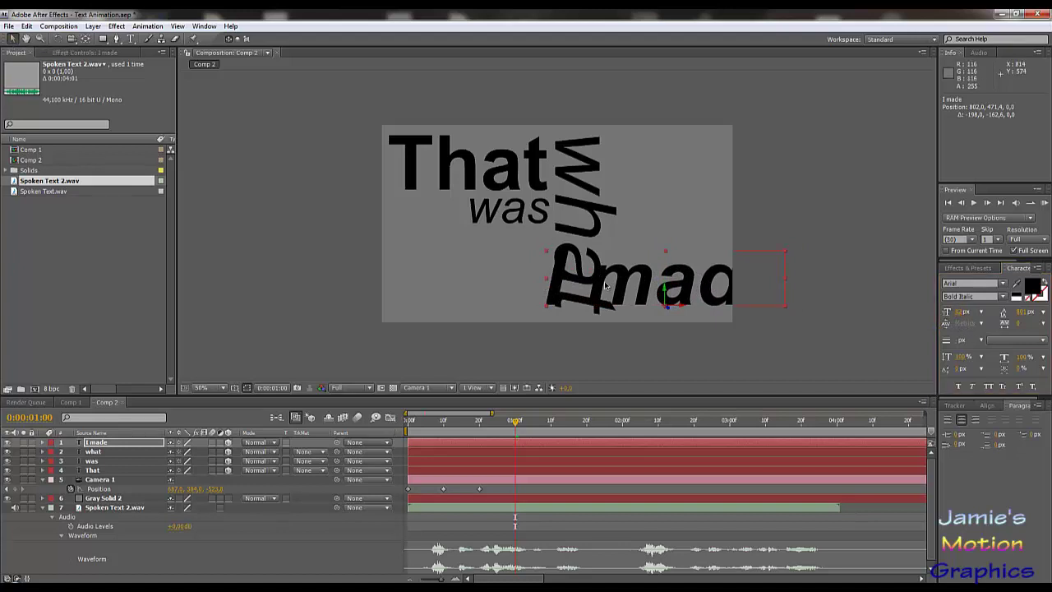
pyautogui.moveTo(576, 257); pyautogui.dragTo(672, 297)
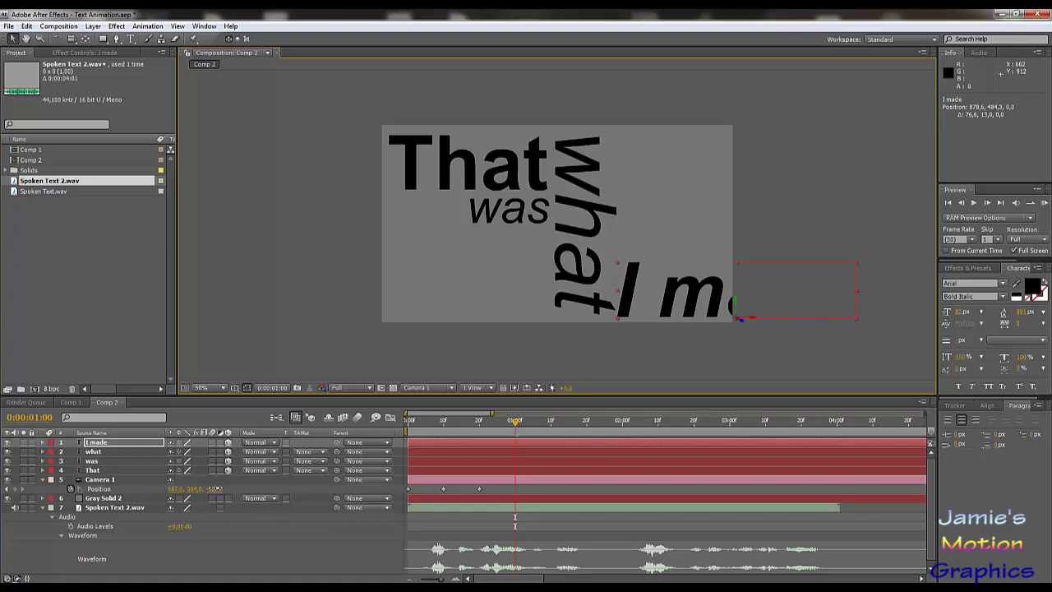
# Step: Set Camera 1's position at 0:00:01:00 to about 765, 425, -723.8
pyautogui.moveTo(215, 488); pyautogui.dragTo(100, 484)
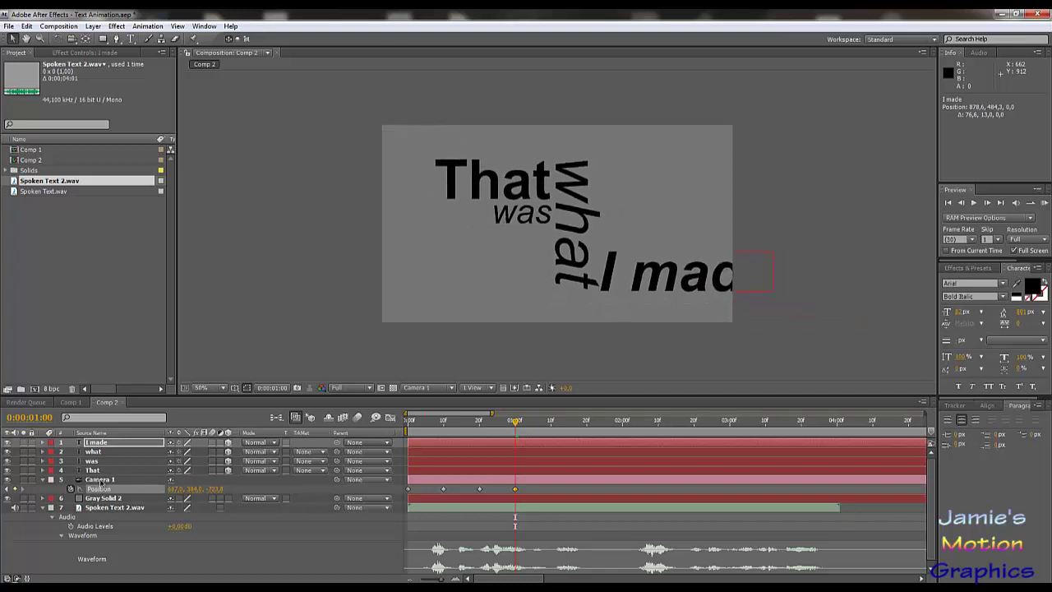
pyautogui.click(100, 480)
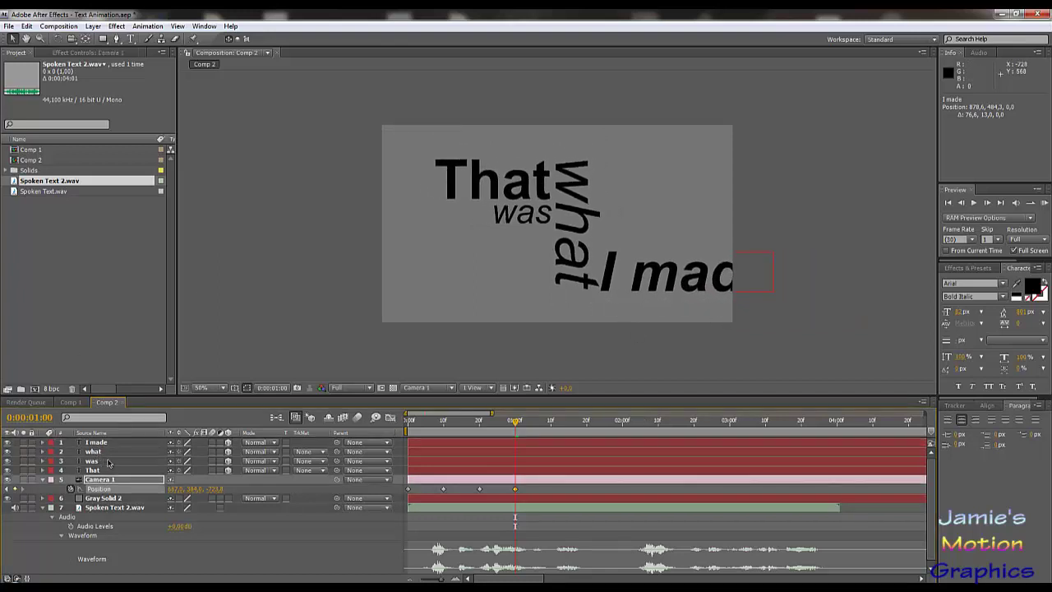
pyautogui.moveTo(175, 488); pyautogui.dragTo(213, 490)
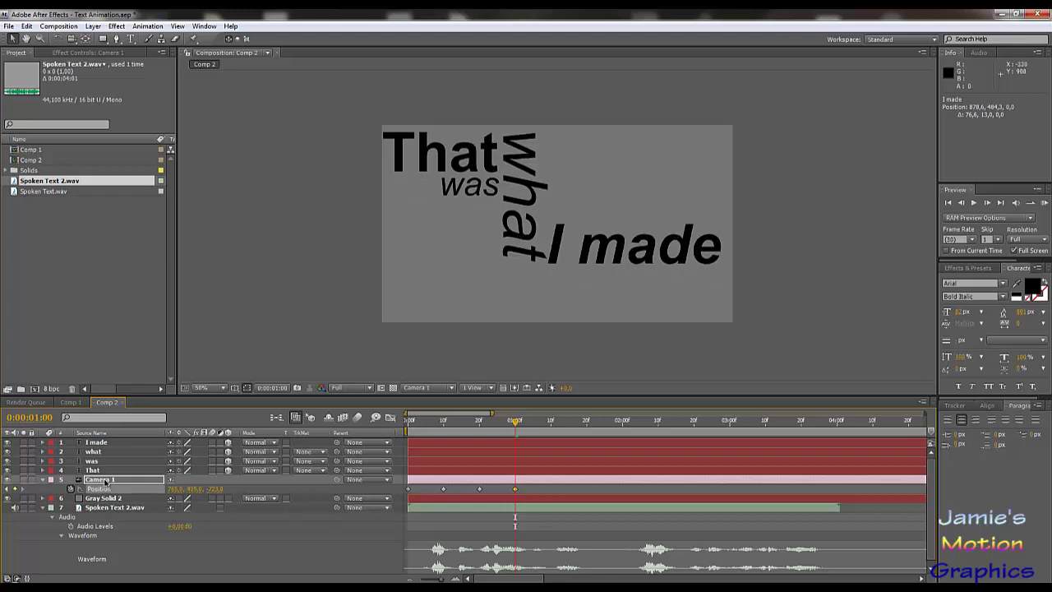
# Step: Enlarge "what" to a font size of about 133 px and reposition it beside "That" at about 688, 417
pyautogui.click(95, 452)
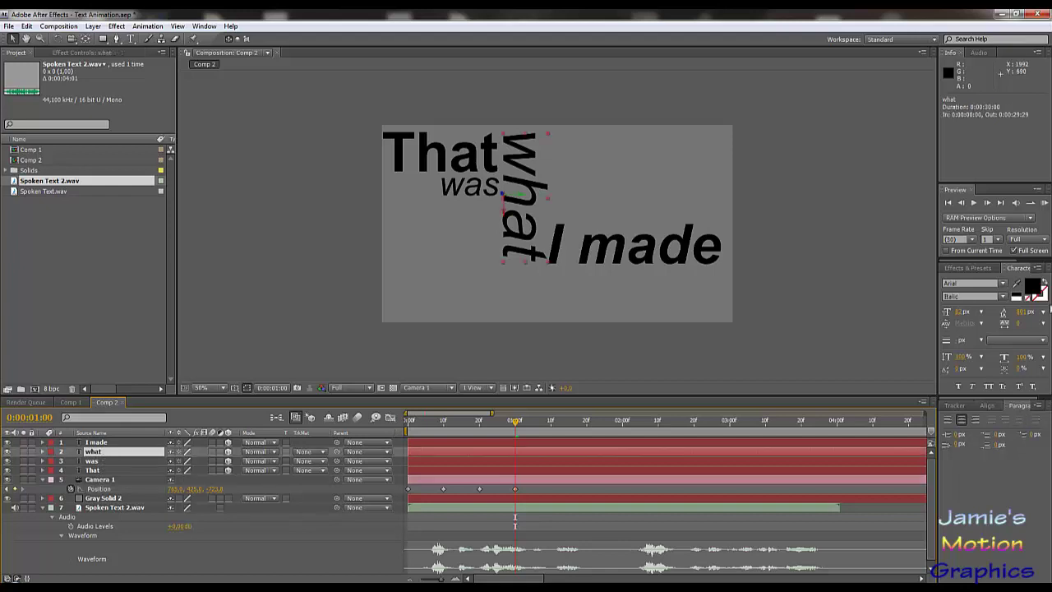
pyautogui.moveTo(959, 312); pyautogui.dragTo(992, 324)
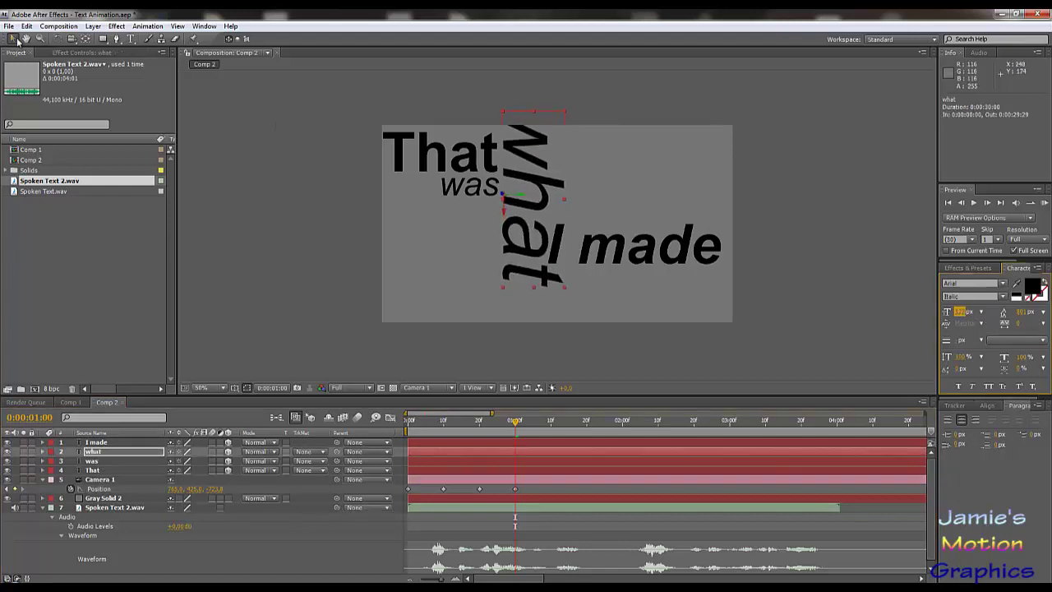
pyautogui.moveTo(538, 143); pyautogui.dragTo(540, 171)
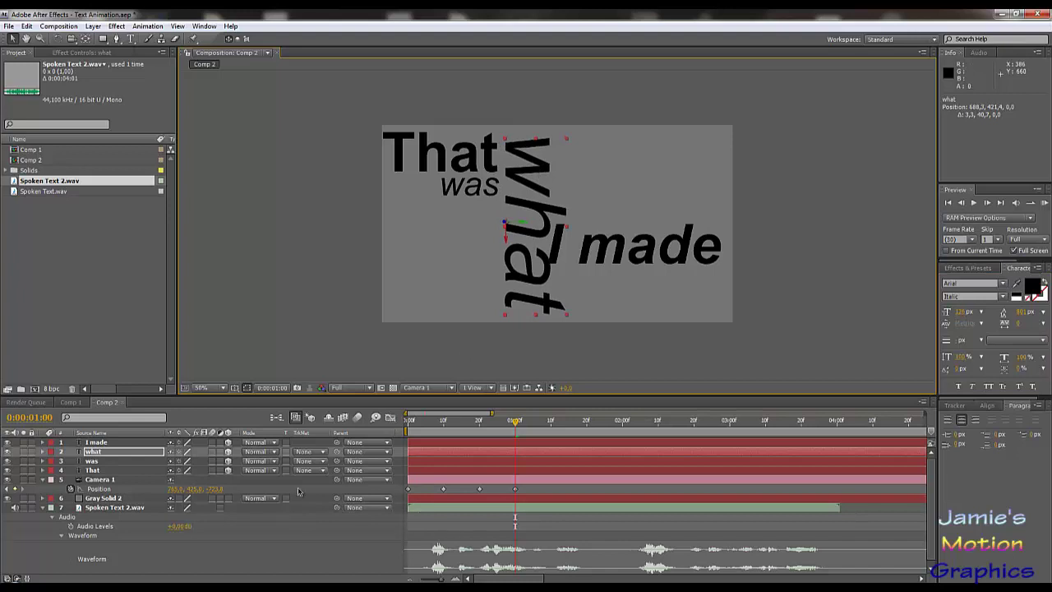
pyautogui.click(218, 490)
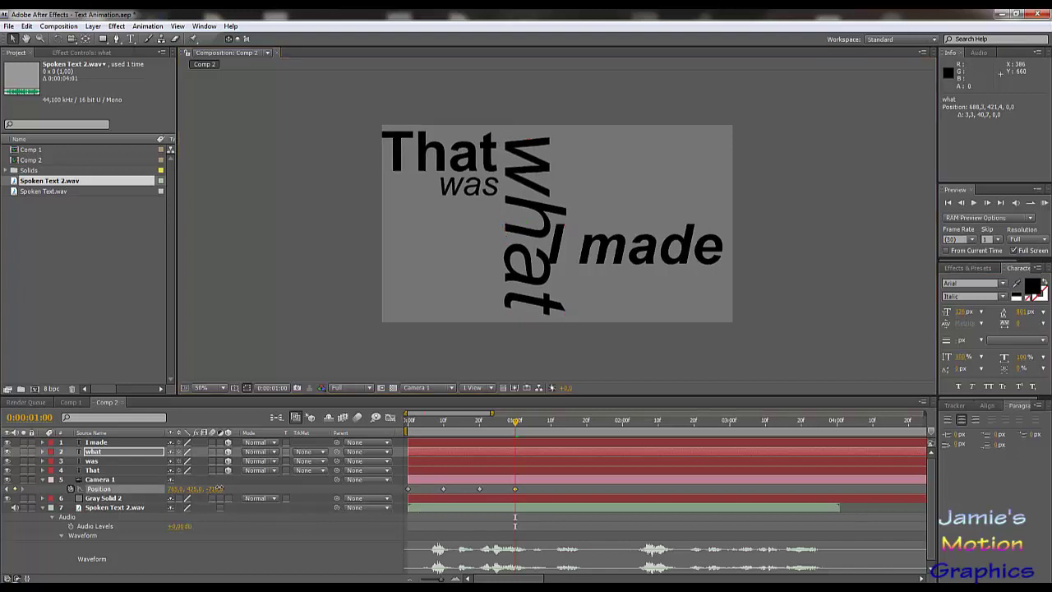
pyautogui.hotkey('ctrl', 'z')
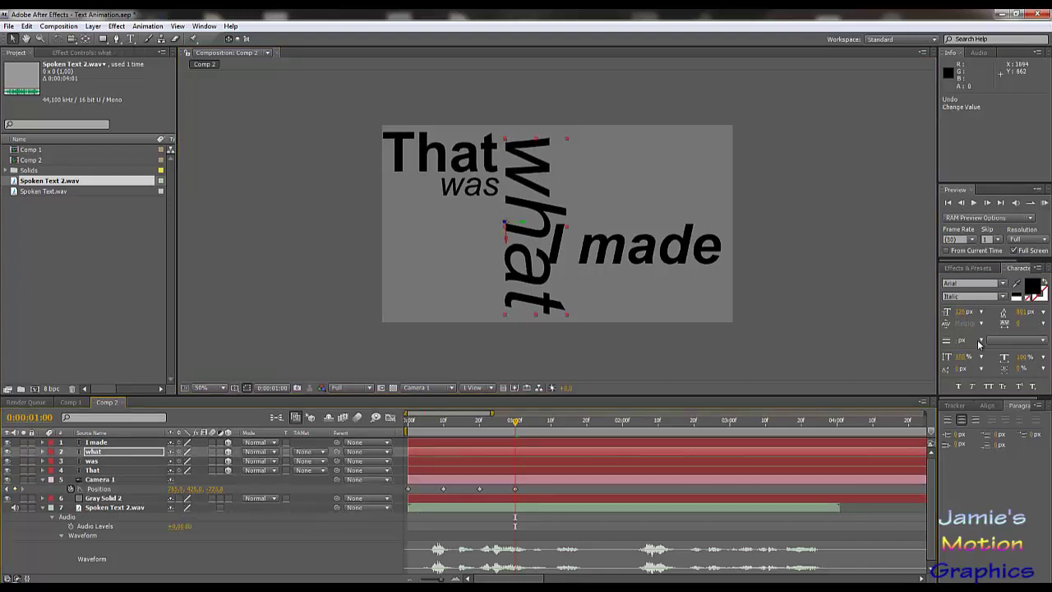
pyautogui.moveTo(965, 314); pyautogui.dragTo(972, 313)
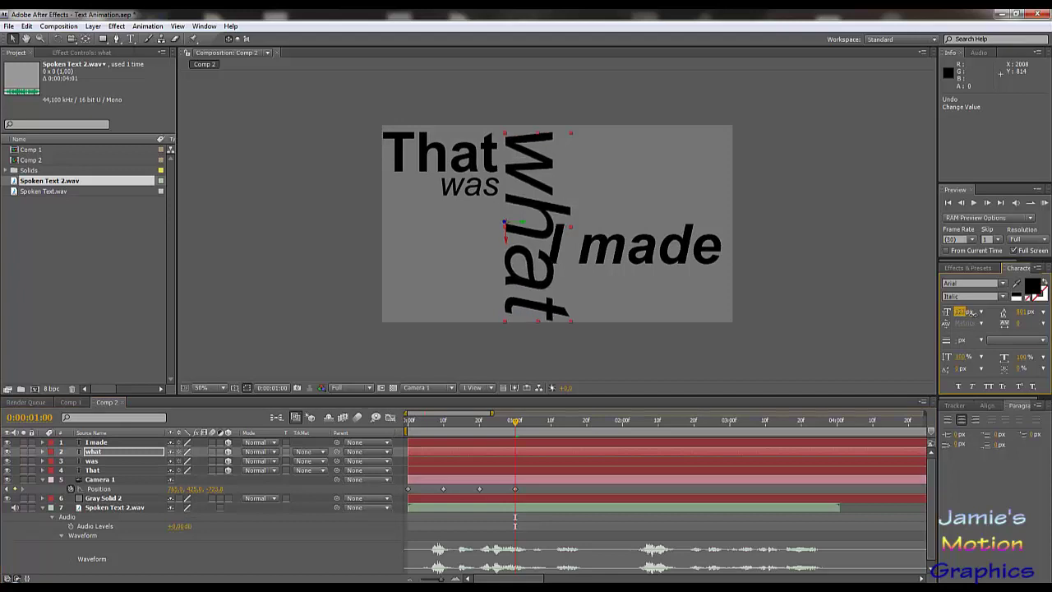
pyautogui.moveTo(553, 313); pyautogui.dragTo(552, 310)
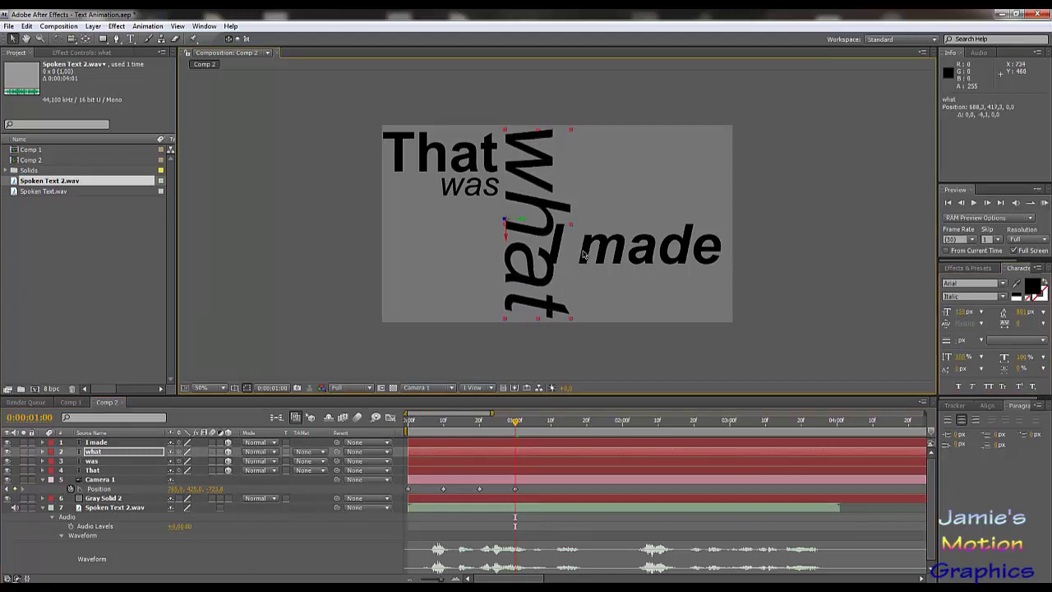
# Step: Move "I made" against the lower end of the enlarged "what", at about 904, 566, and reduce its font size to 74 px
pyautogui.moveTo(586, 255); pyautogui.dragTo(610, 310)
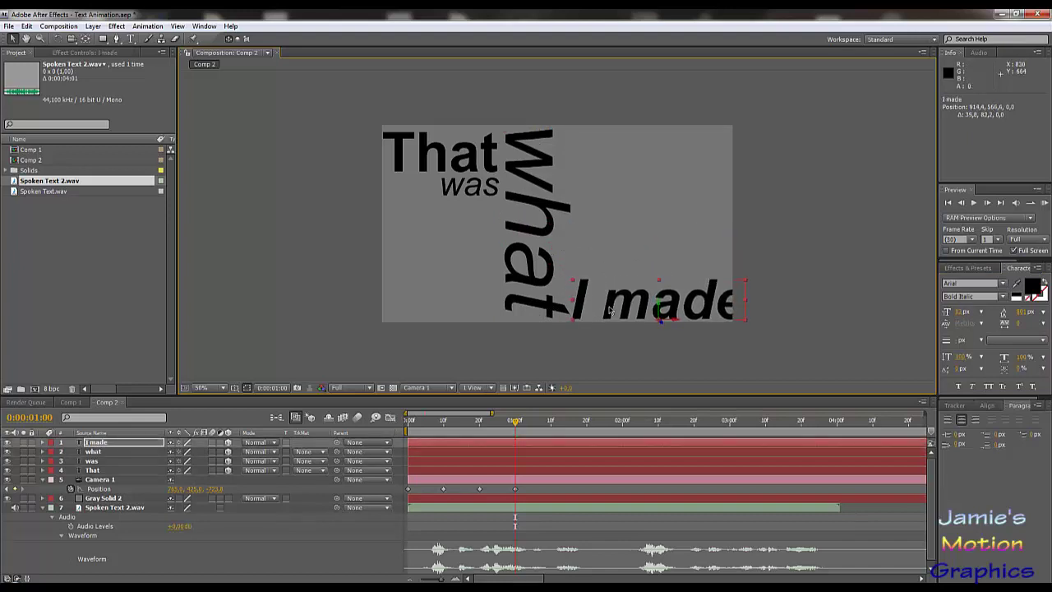
pyautogui.click(961, 313)
pyautogui.press('Down')
pyautogui.press('Down')
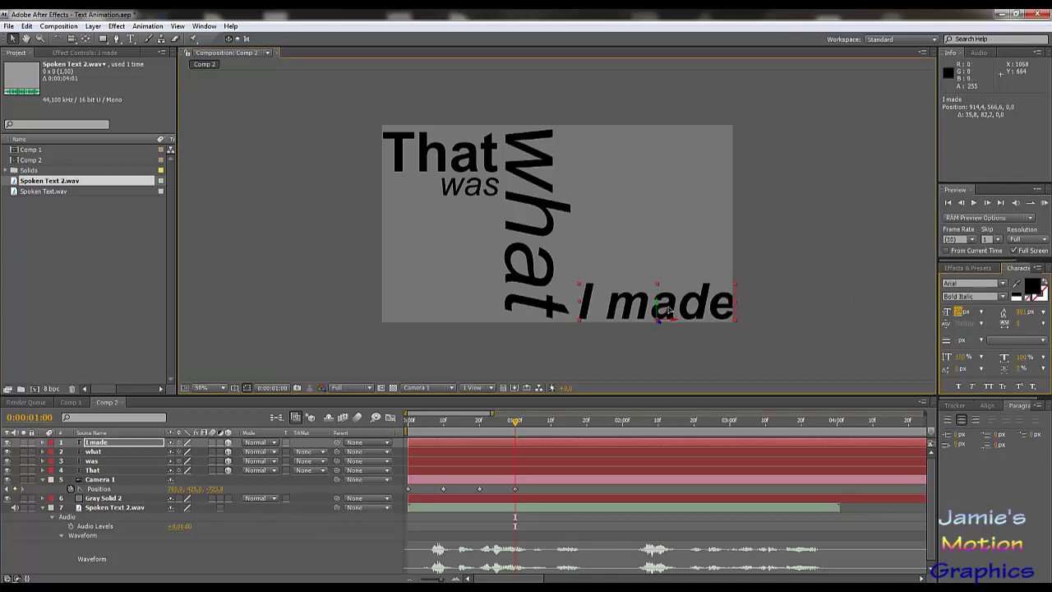
pyautogui.moveTo(670, 309); pyautogui.dragTo(666, 308)
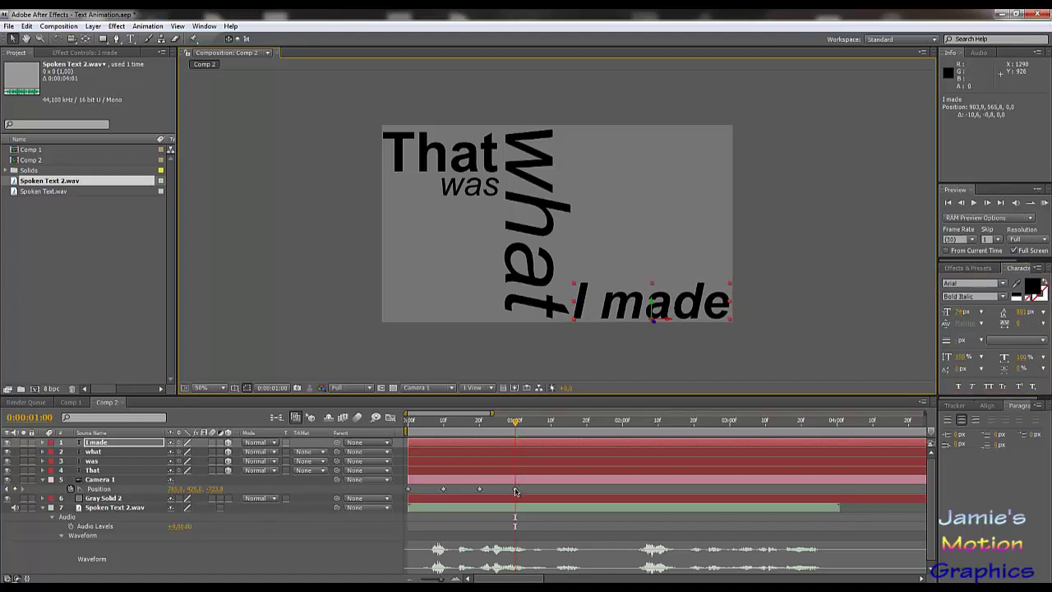
# Step: Retime Camera 1's last position keyframe to 0:00:00:10, replacing the keyframe there and removing the one at 0:00:00:20
pyautogui.click(479, 489)
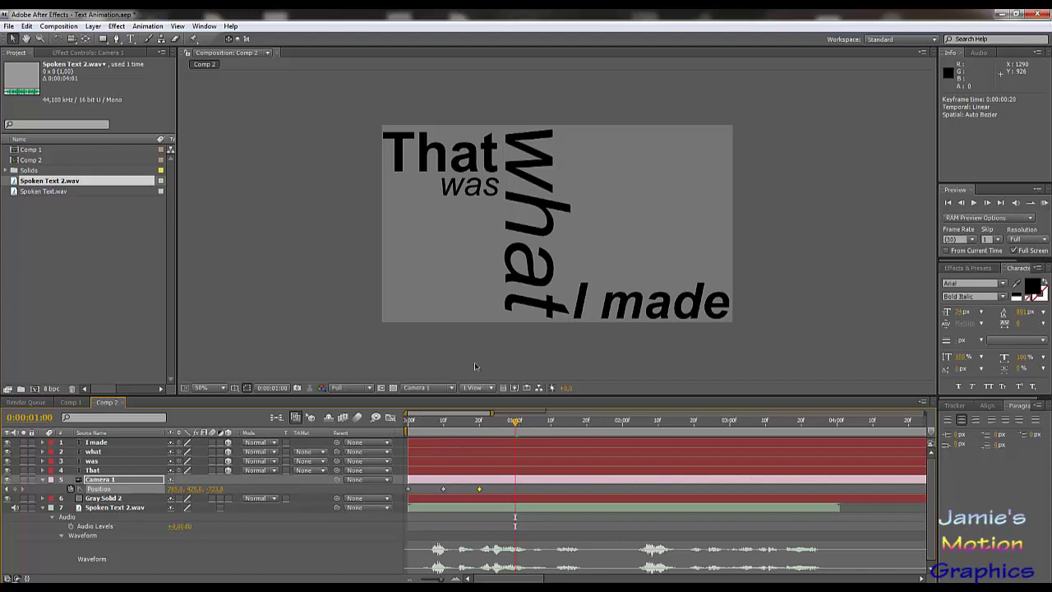
pyautogui.moveTo(483, 420); pyautogui.dragTo(401, 424)
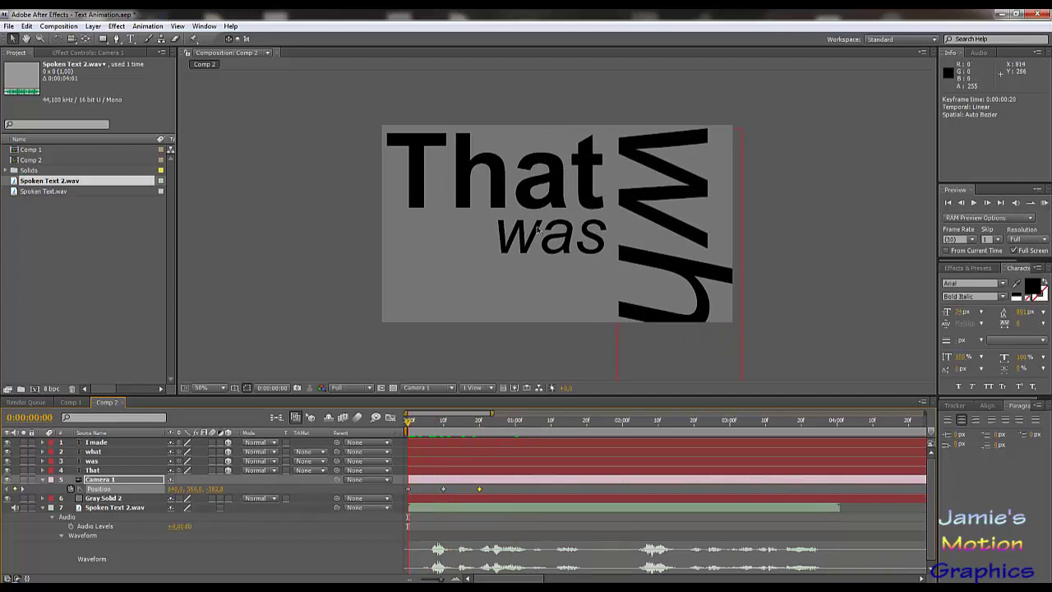
pyautogui.moveTo(408, 423); pyautogui.dragTo(445, 441)
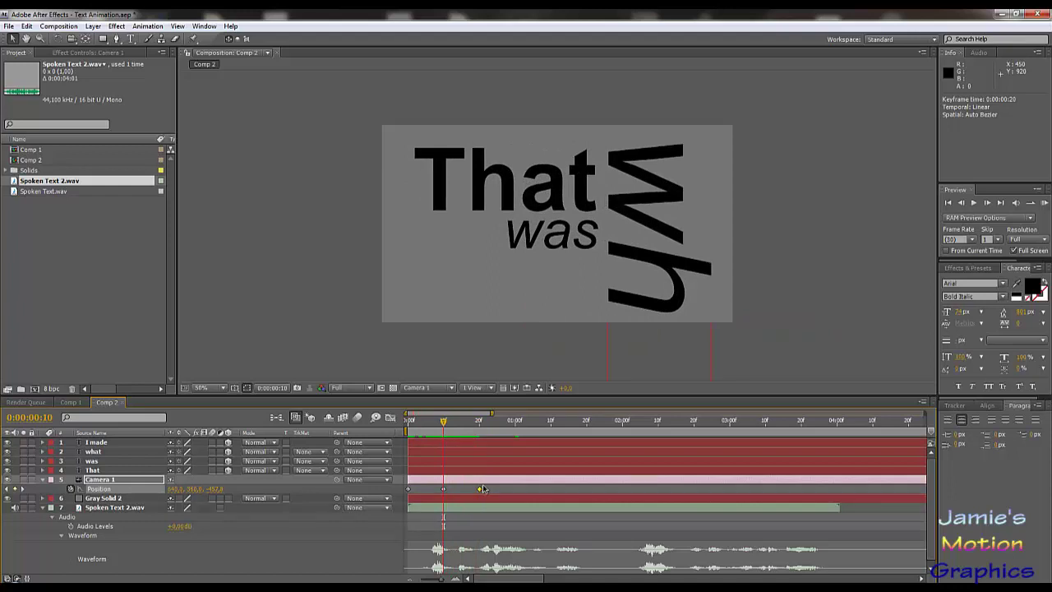
pyautogui.moveTo(480, 491); pyautogui.dragTo(444, 490)
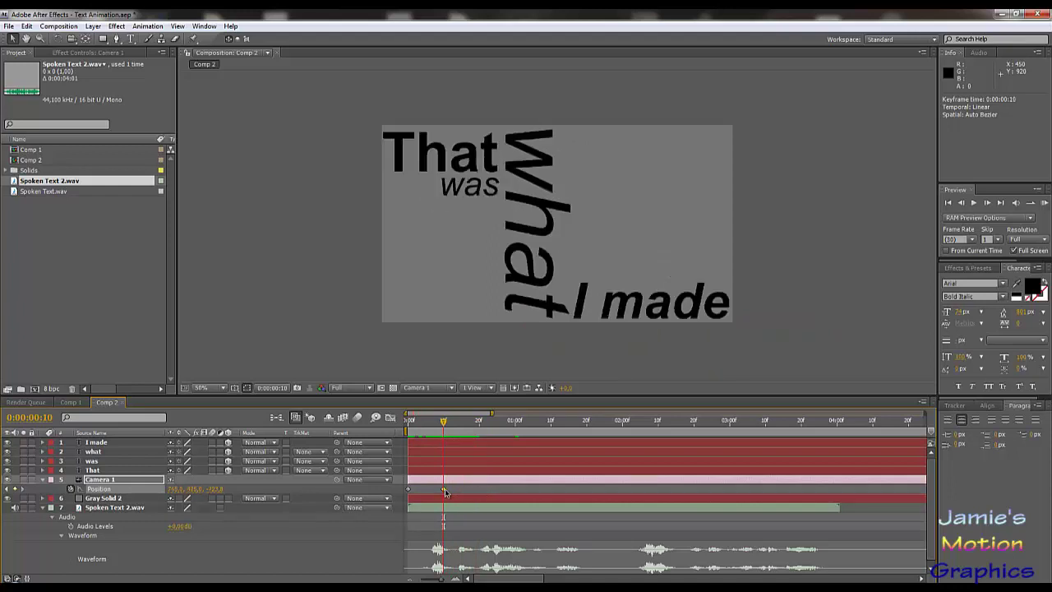
# Step: Set the current time to 0:00:00:20 and pull Camera 1 back to a Z position of about -1104
pyautogui.moveTo(442, 426); pyautogui.dragTo(479, 439)
pyautogui.moveTo(212, 490); pyautogui.dragTo(164, 491)
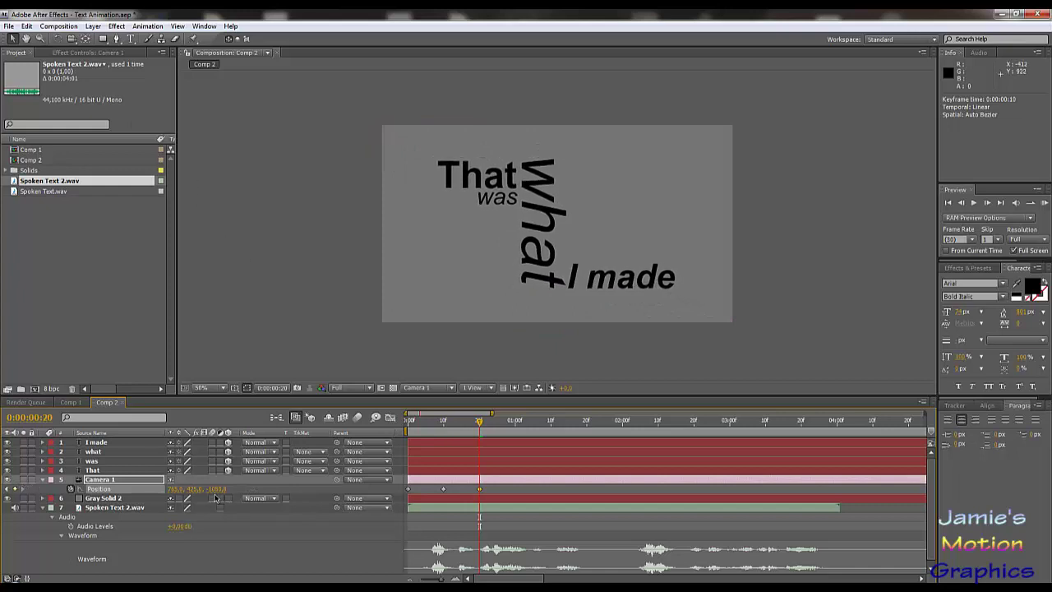
pyautogui.moveTo(216, 491); pyautogui.dragTo(185, 491)
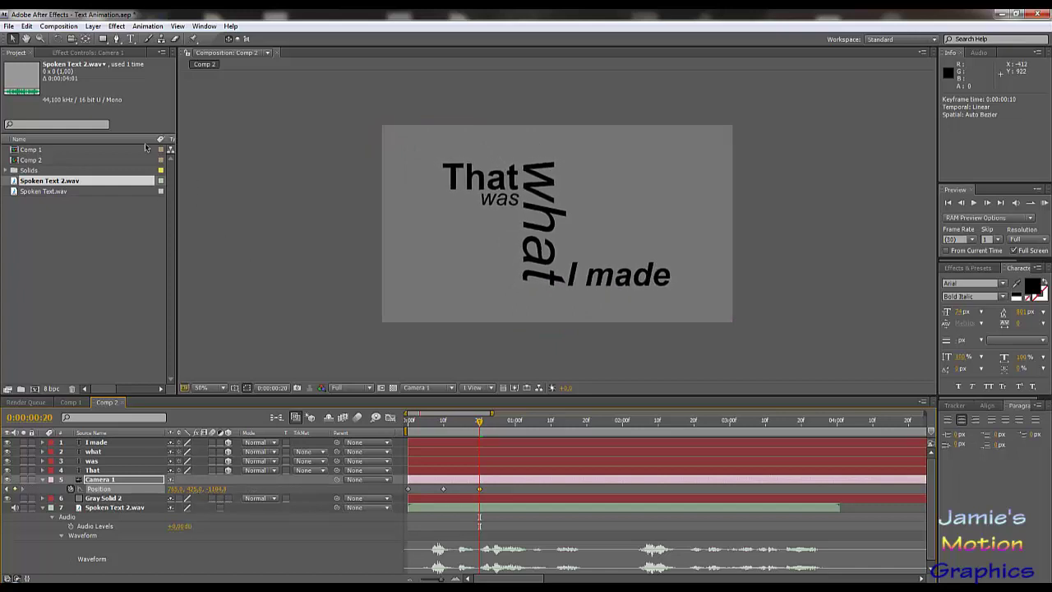
pyautogui.click(532, 179)
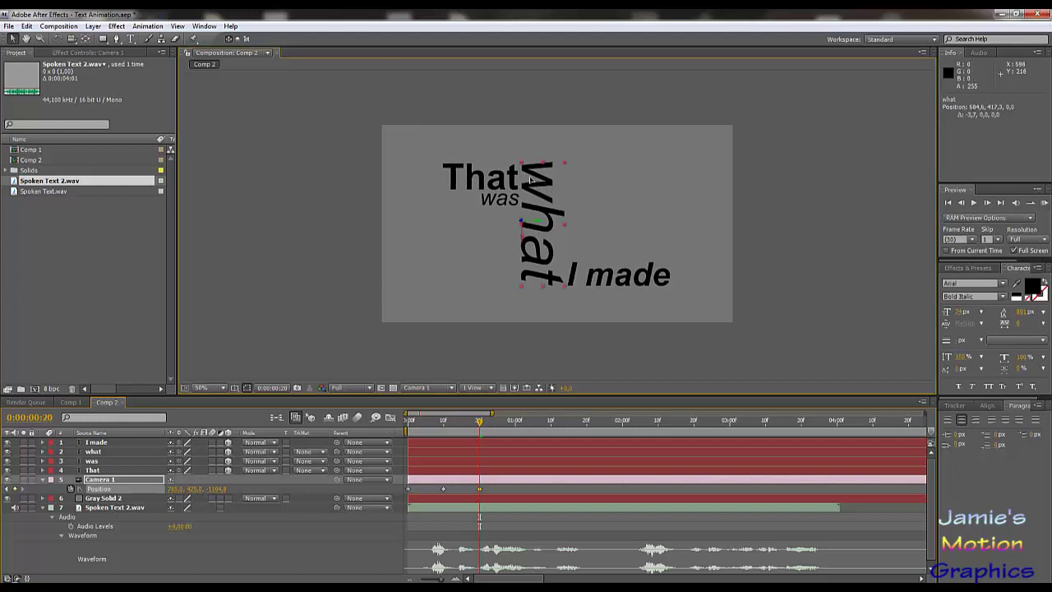
pyautogui.hotkey('ctrl', 'z')
pyautogui.hotkey('ctrl', 'z')
pyautogui.hotkey('ctrl', 'z')
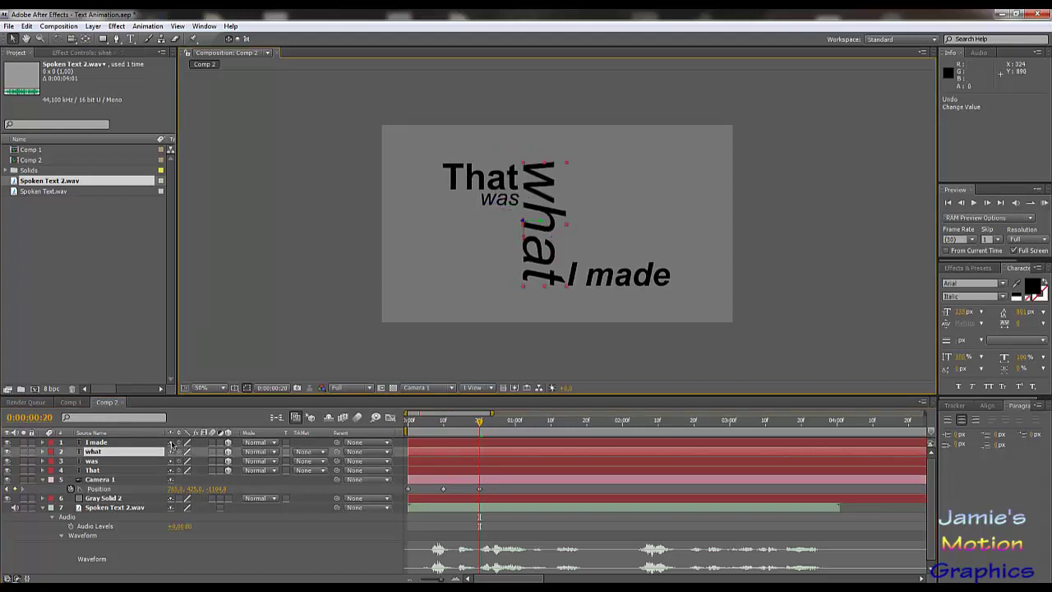
# Step: Shift Camera 1 to about 898, 500 in X and Y, and add a 3D text layer reading "before" below "I made"
pyautogui.moveTo(178, 490); pyautogui.dragTo(234, 490)
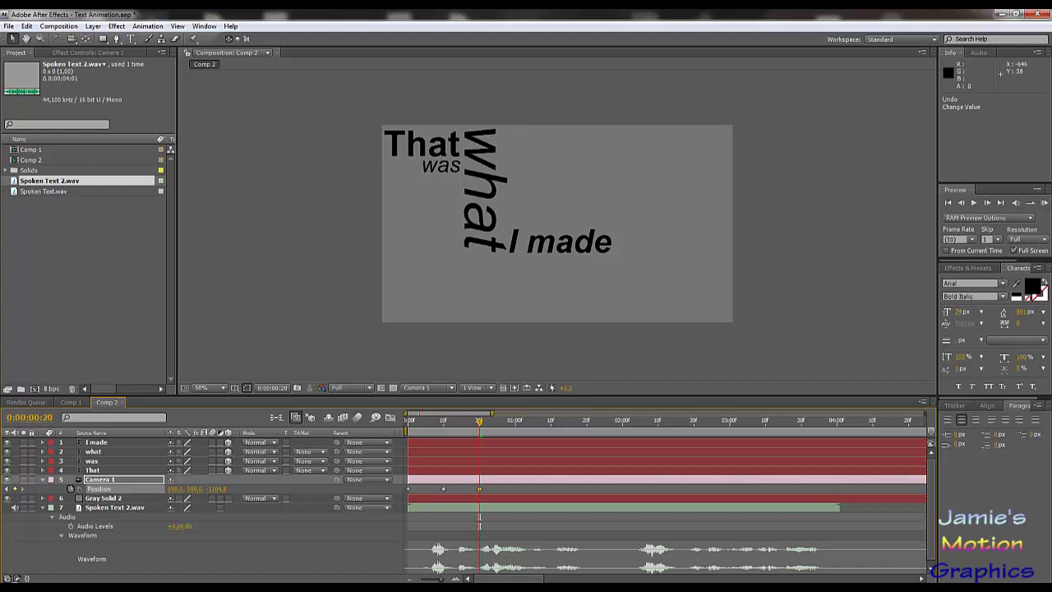
pyautogui.click(130, 39)
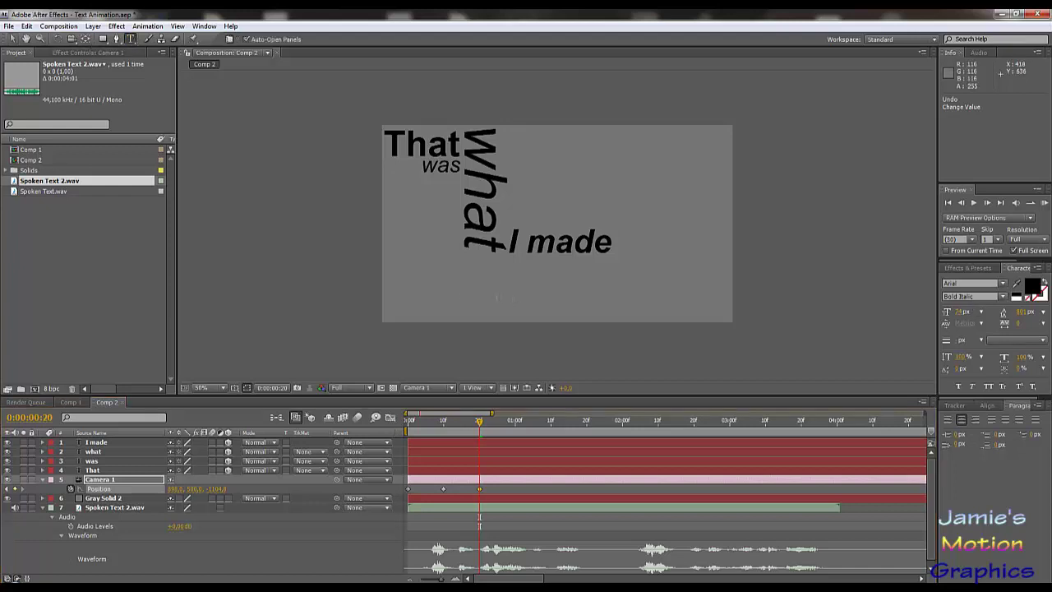
pyautogui.click(497, 297)
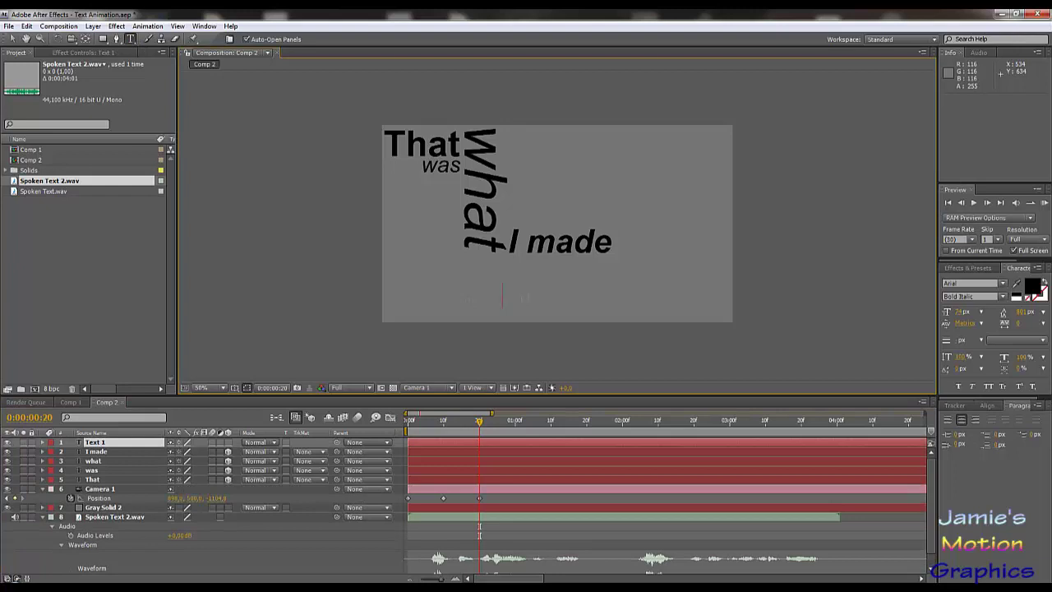
pyautogui.write('before')
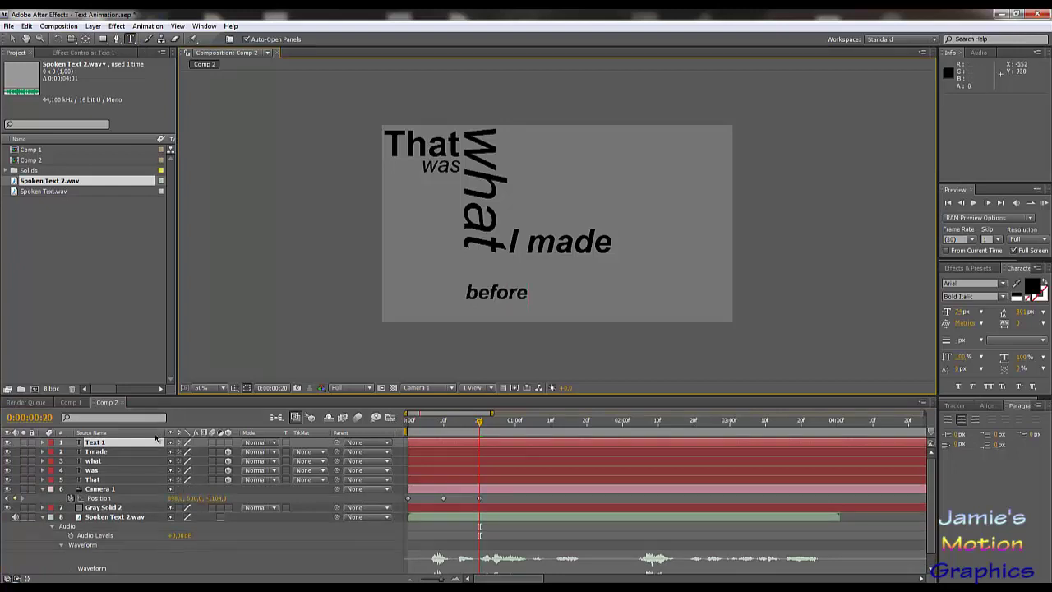
pyautogui.press('KP_Enter')
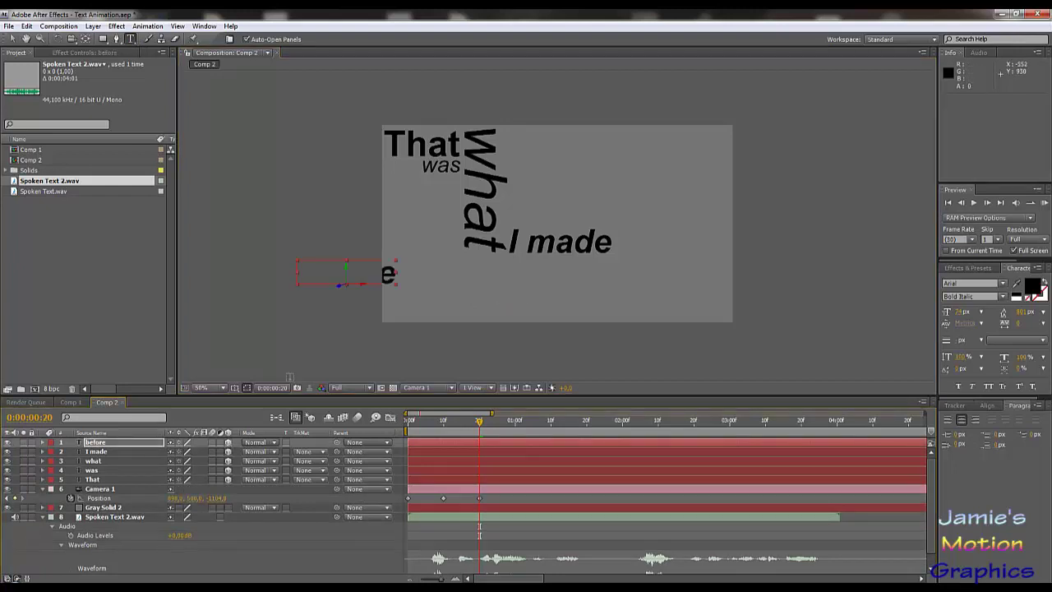
pyautogui.click(13, 41)
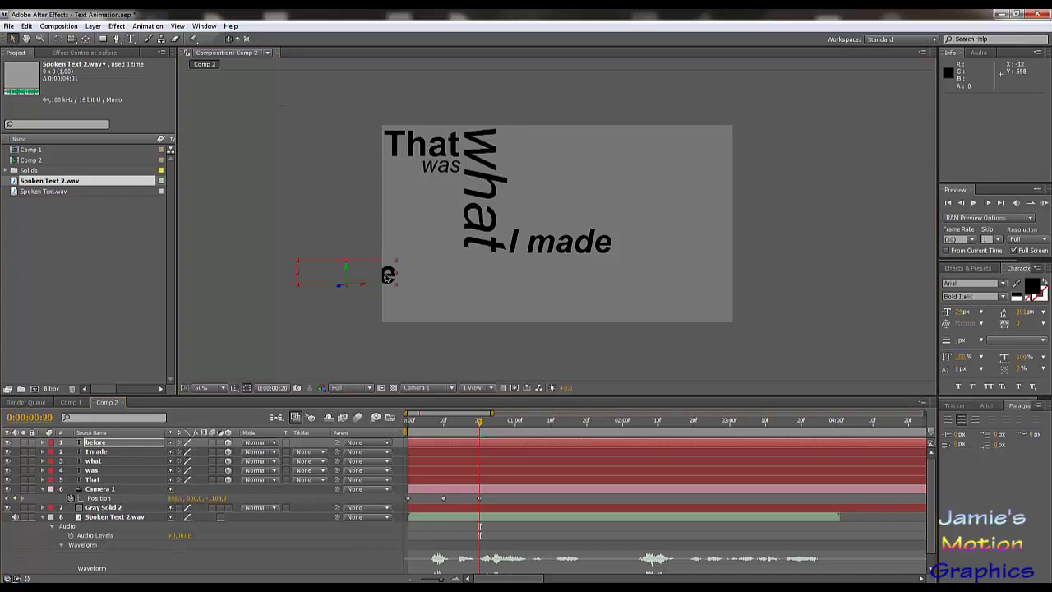
pyautogui.moveTo(387, 275); pyautogui.dragTo(568, 293)
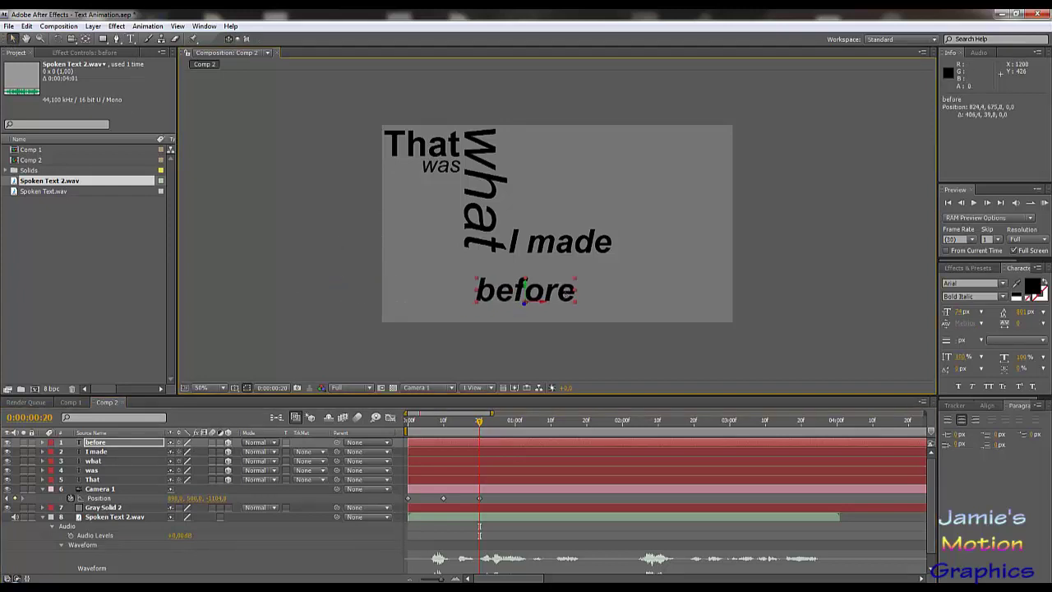
# Step: Set "before" to Regular style at about 215 px and place it under "I made", at about 986, 719
pyautogui.click(1003, 297)
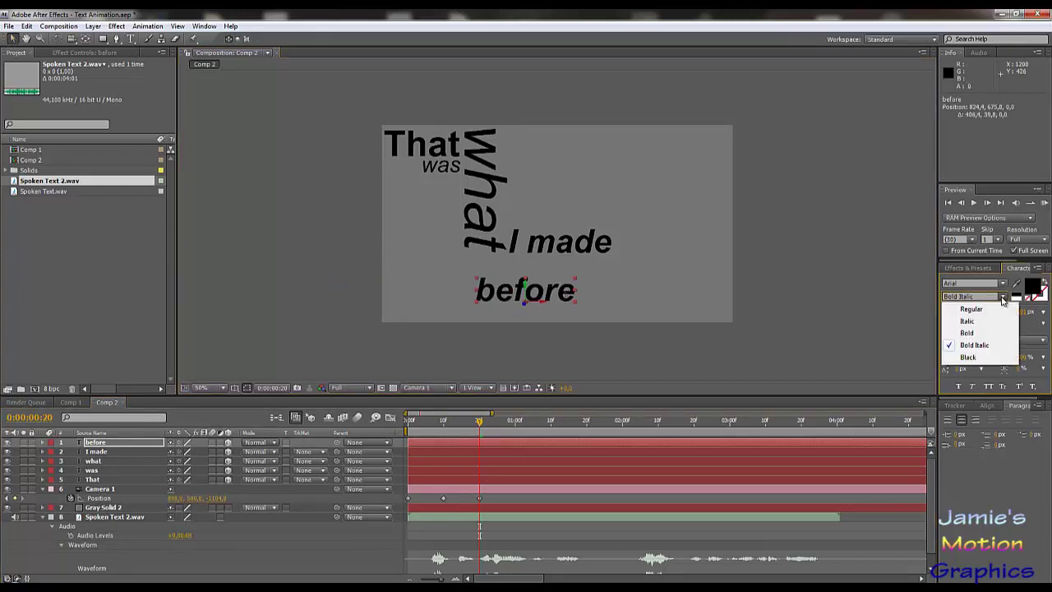
pyautogui.click(965, 304)
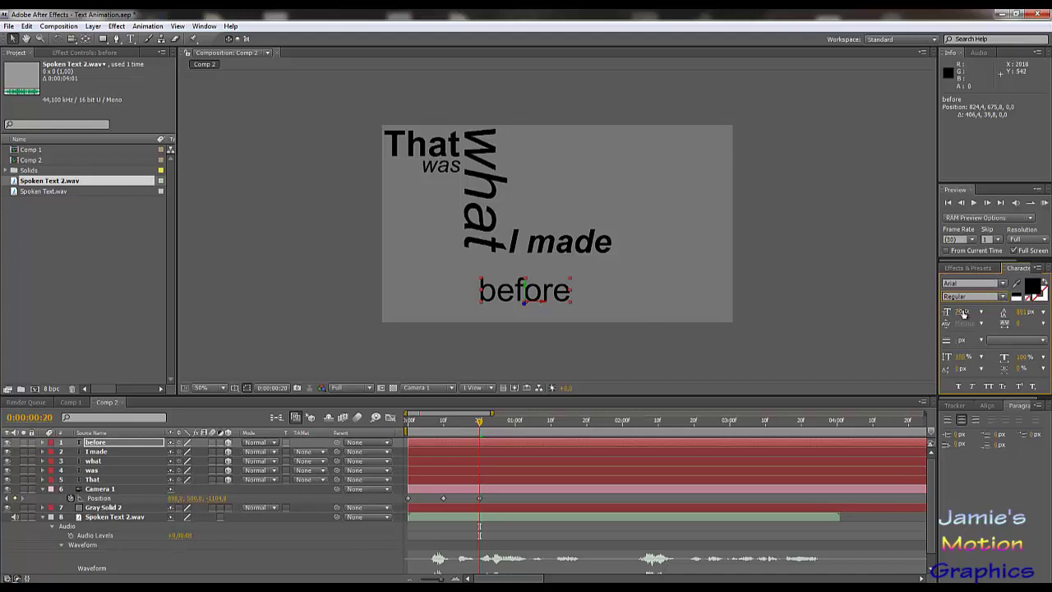
pyautogui.moveTo(963, 313); pyautogui.dragTo(1001, 313)
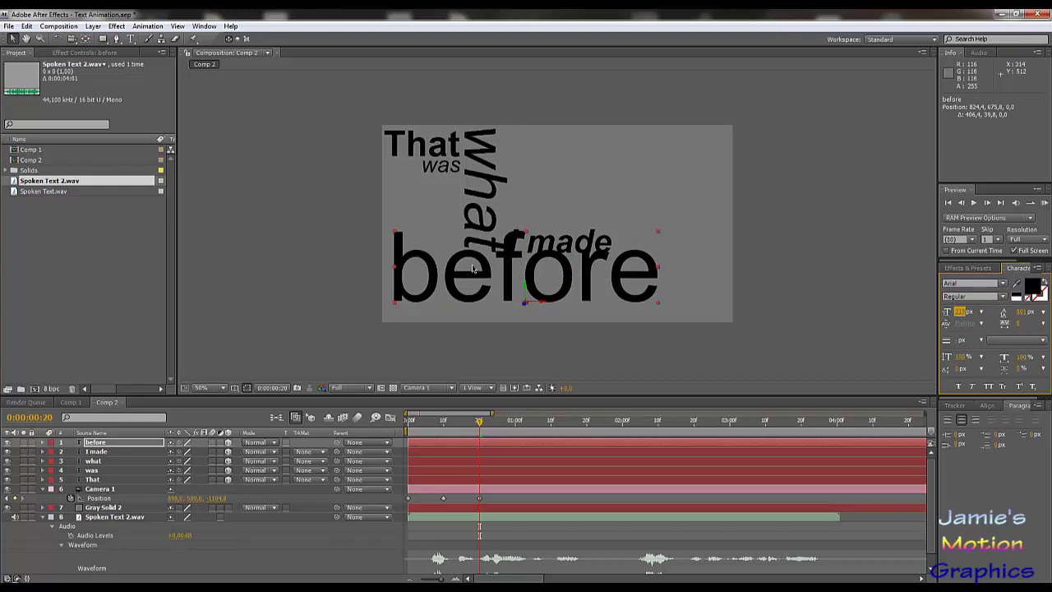
pyautogui.moveTo(485, 268); pyautogui.dragTo(556, 286)
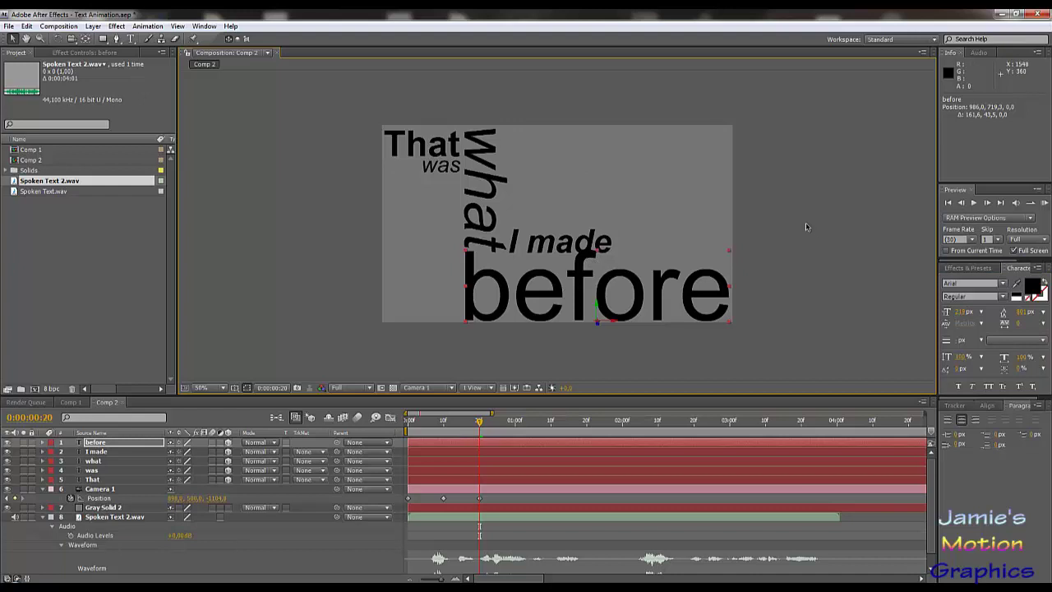
# Step: Reduce "before" to about 207 px and reposition it under "I made", at about 970, 719
pyautogui.moveTo(966, 314); pyautogui.dragTo(958, 317)
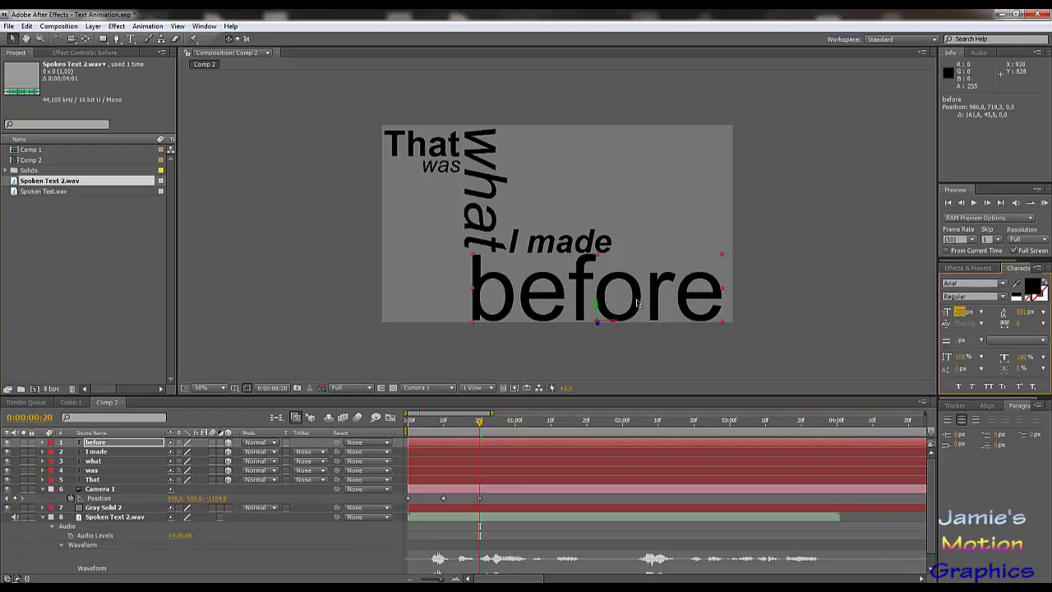
pyautogui.moveTo(635, 302); pyautogui.dragTo(630, 304)
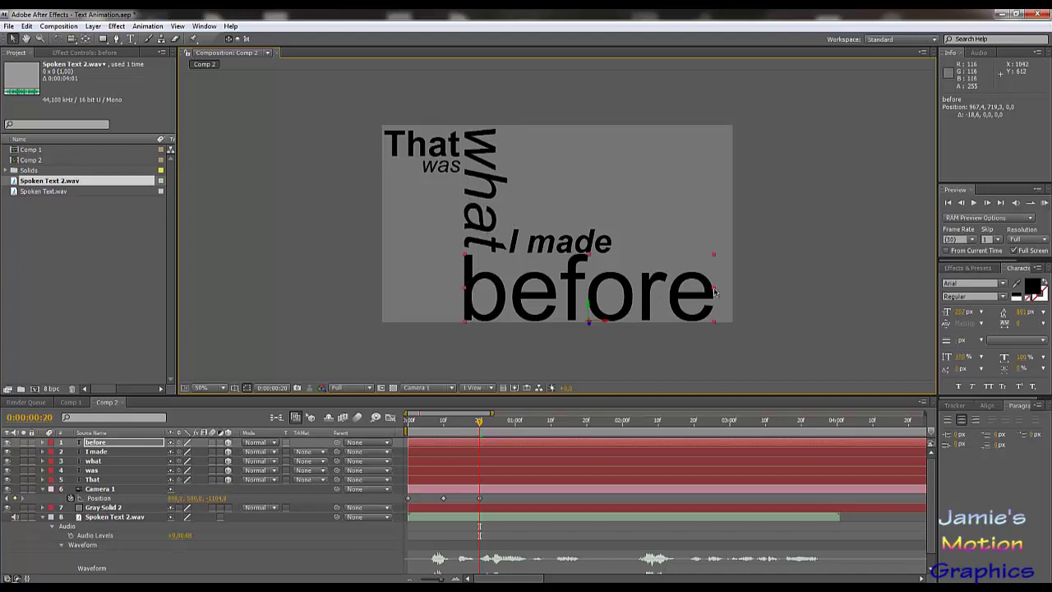
pyautogui.moveTo(711, 289); pyautogui.dragTo(723, 294)
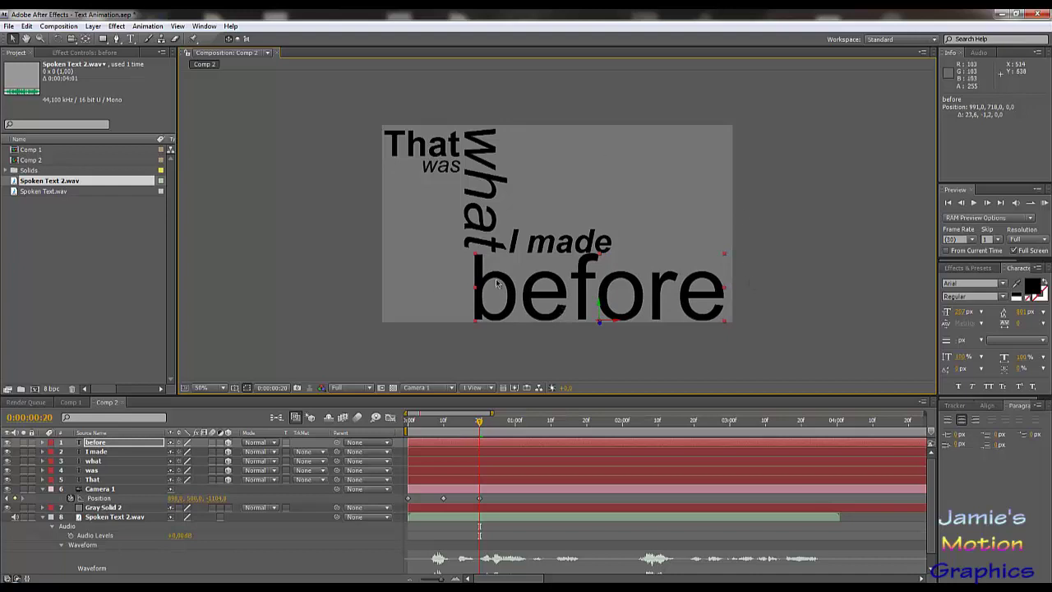
pyautogui.moveTo(731, 281); pyautogui.dragTo(710, 286)
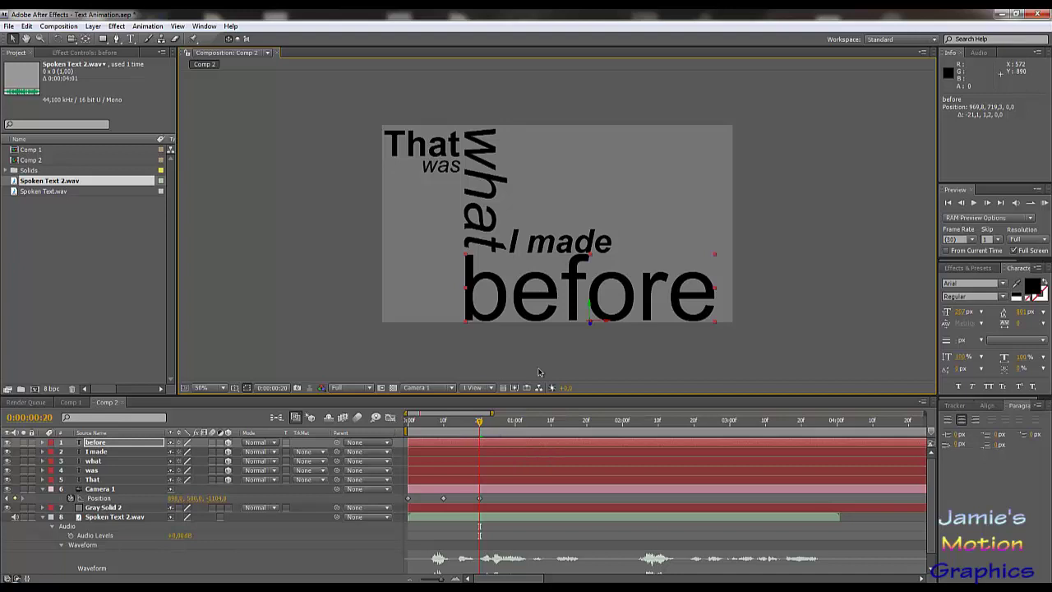
# Step: Preview the audio from 0:00:00:20 and set the current time to 0:00:02:07, at the next spoken word in the waveform
pyautogui.press('KP_Decimal')
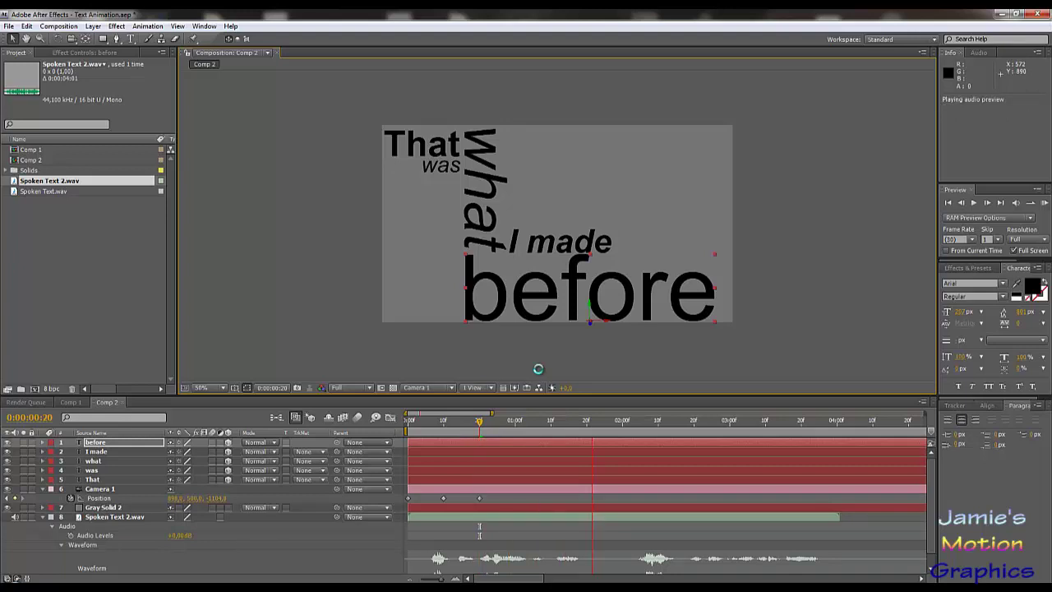
pyautogui.press('KP_Decimal')
pyautogui.moveTo(630, 421); pyautogui.dragTo(644, 456)
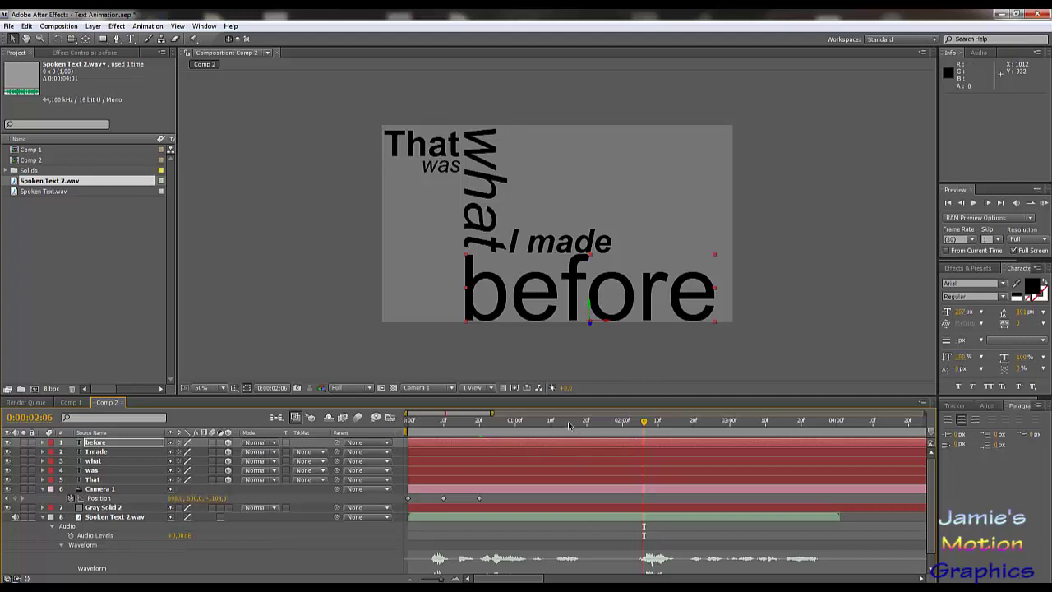
pyautogui.press('pagedown')
pyautogui.click(623, 422)
pyautogui.moveTo(625, 423); pyautogui.dragTo(653, 430)
pyautogui.click(647, 432)
# Step: Keyframe Camera 1's position at 0:00:02:07, pulled back and shifted to about 1137, 633, -1773
pyautogui.moveTo(217, 499); pyautogui.dragTo(69, 506)
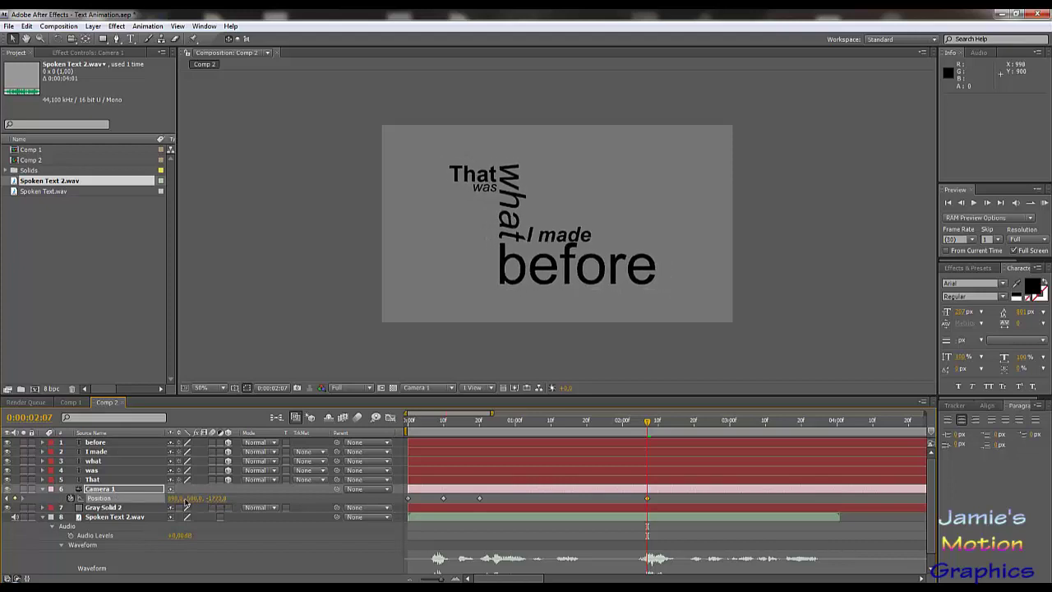
pyautogui.moveTo(173, 498); pyautogui.dragTo(330, 519)
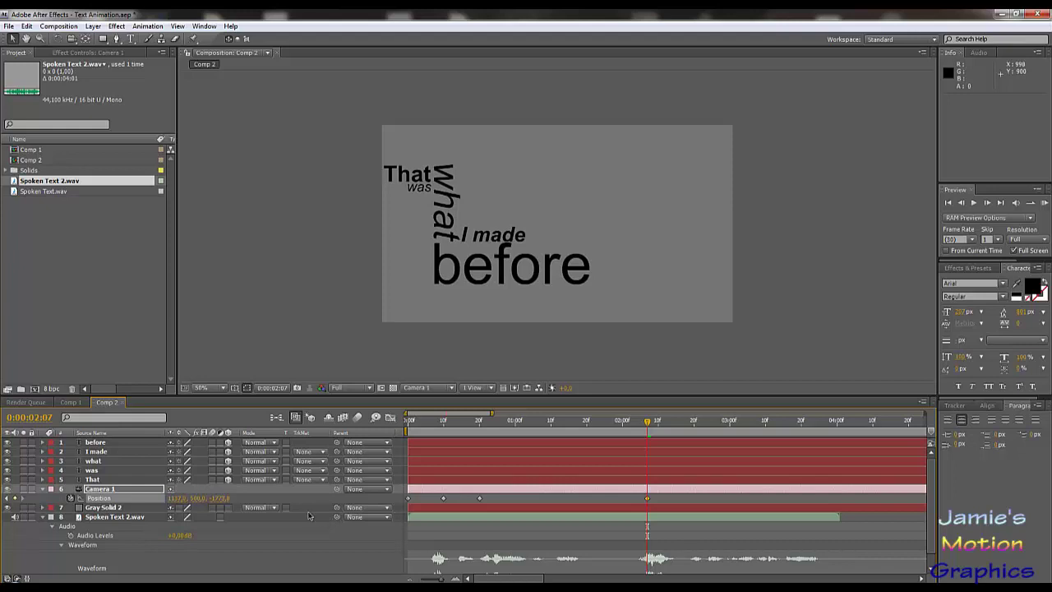
pyautogui.moveTo(200, 499); pyautogui.dragTo(270, 497)
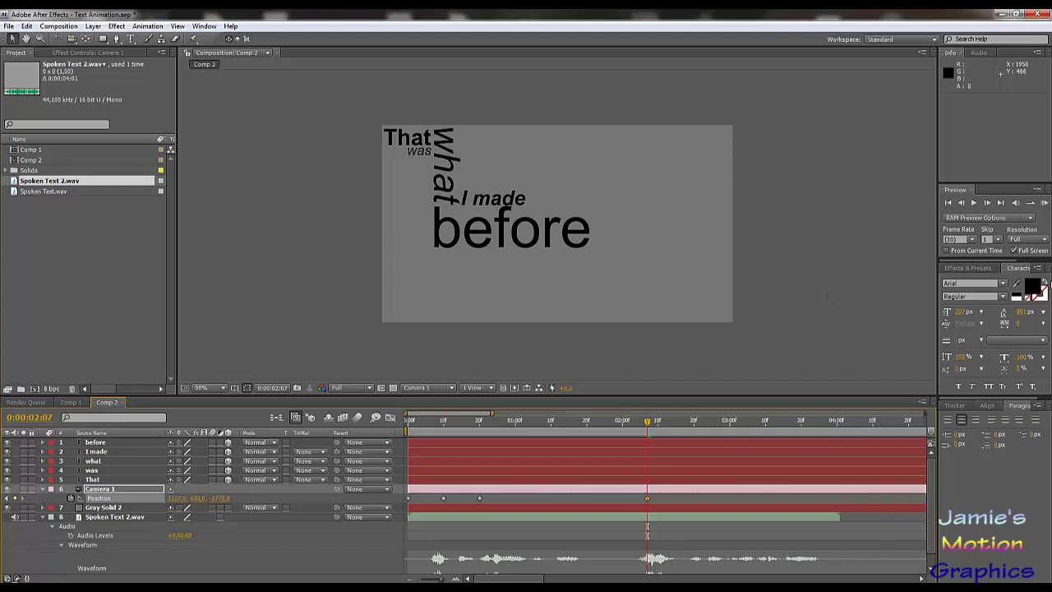
# Step: Add a 3D text layer reading "Now" and place it below the end of "before", at about 1357, 937
pyautogui.click(130, 39)
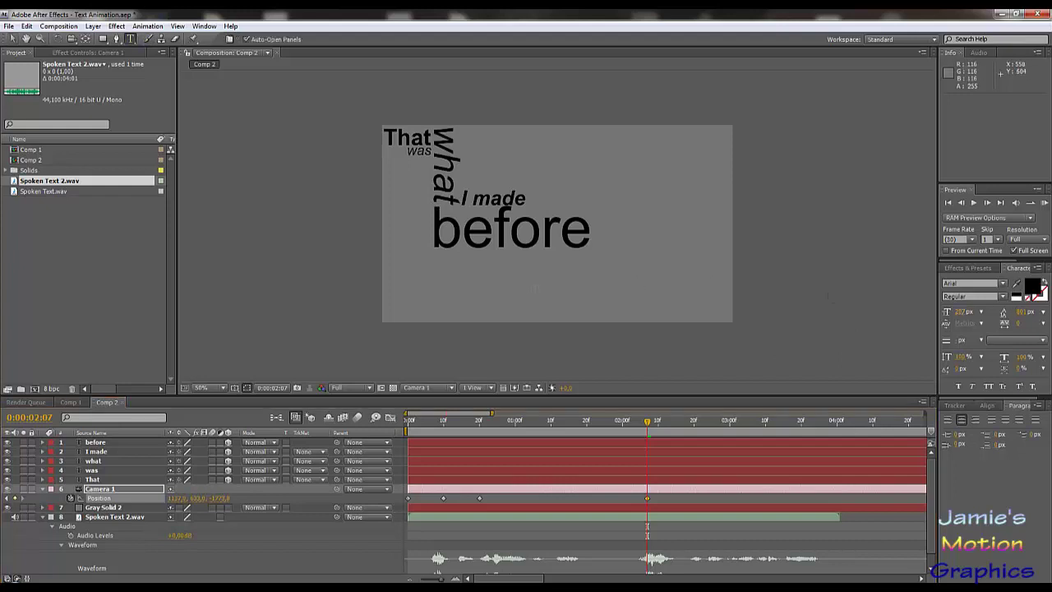
pyautogui.click(535, 284)
pyautogui.write('Now')
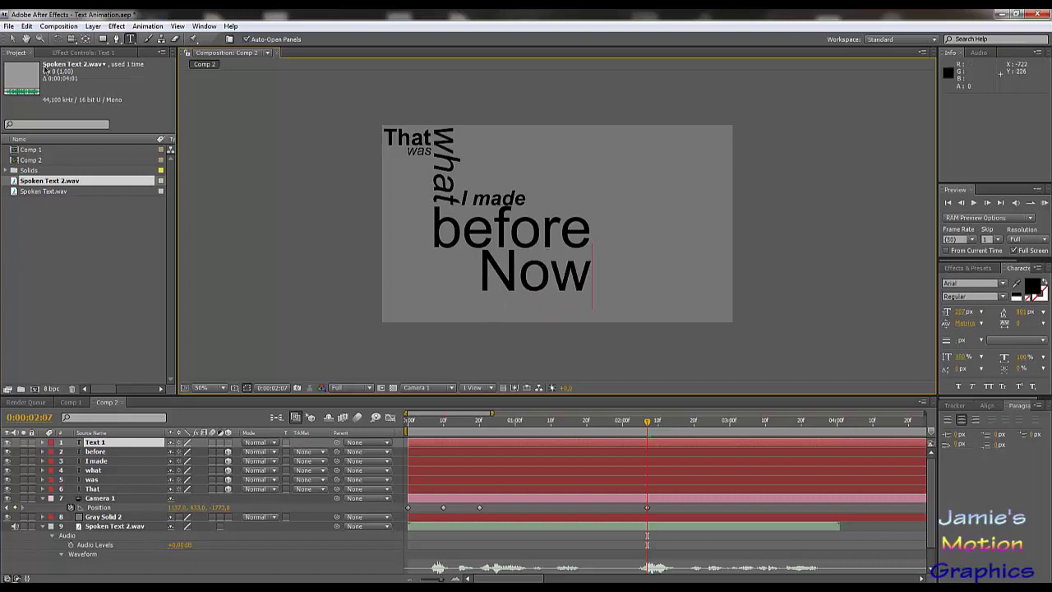
pyautogui.click(12, 38)
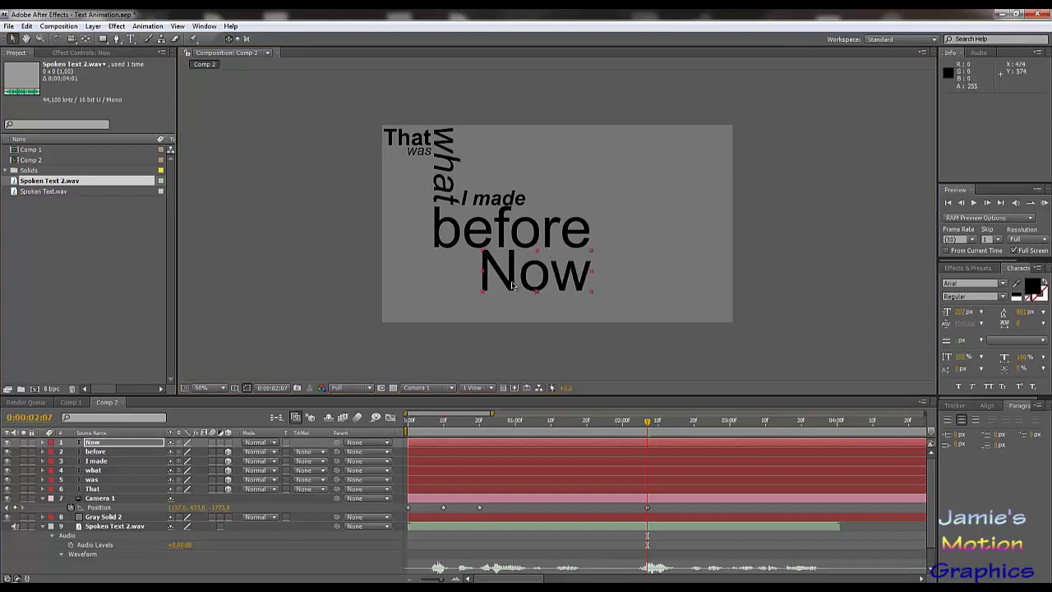
pyautogui.moveTo(550, 252); pyautogui.dragTo(627, 304)
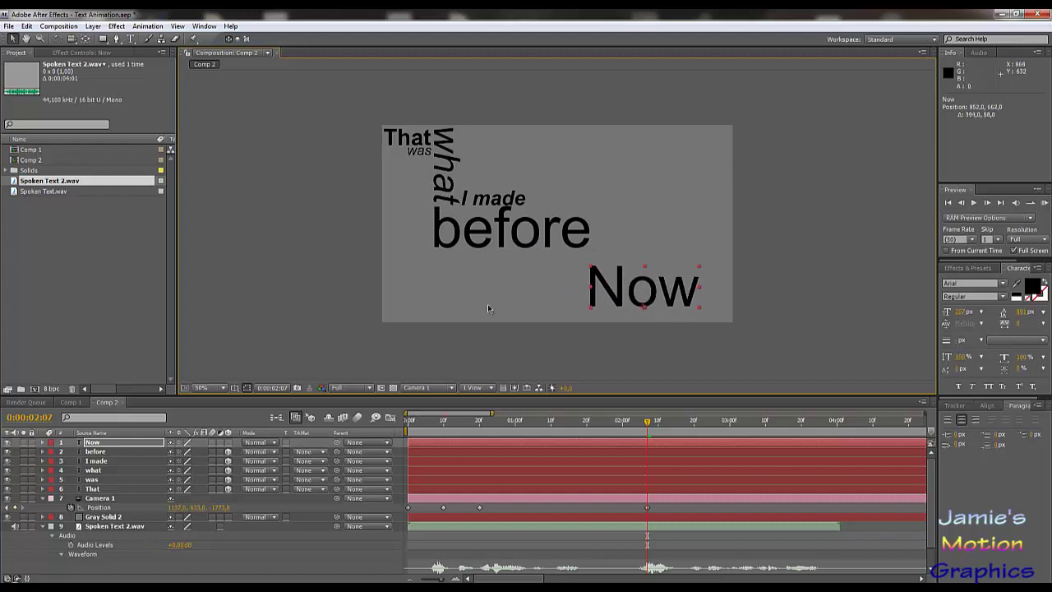
pyautogui.click(228, 442)
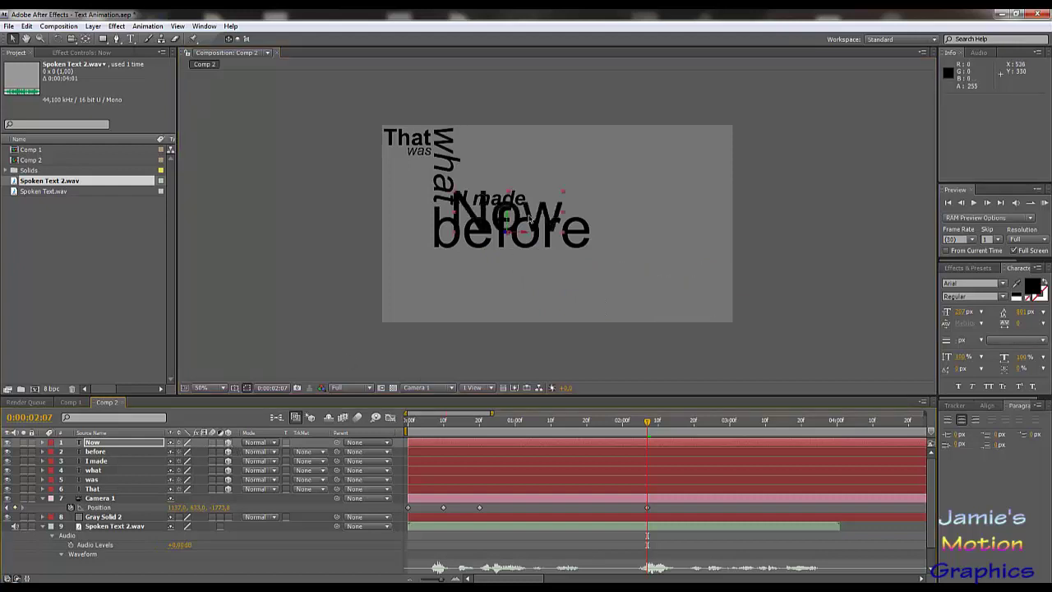
pyautogui.moveTo(535, 222); pyautogui.dragTo(647, 300)
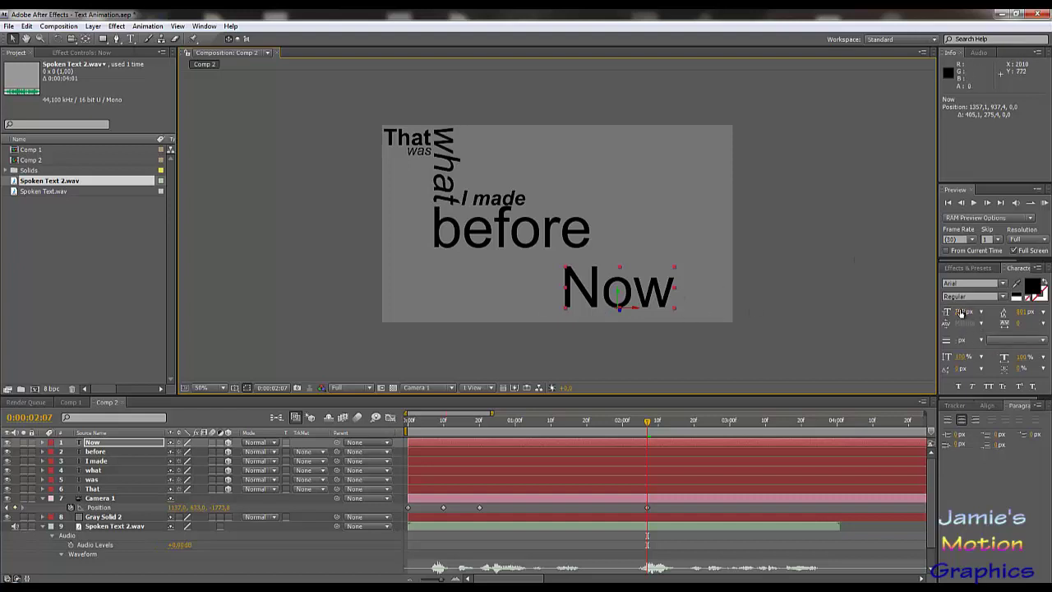
# Step: Enlarge "Now" to about 340 px, make it Bold, and move it to about 1381, 967
pyautogui.moveTo(960, 313); pyautogui.dragTo(1041, 314)
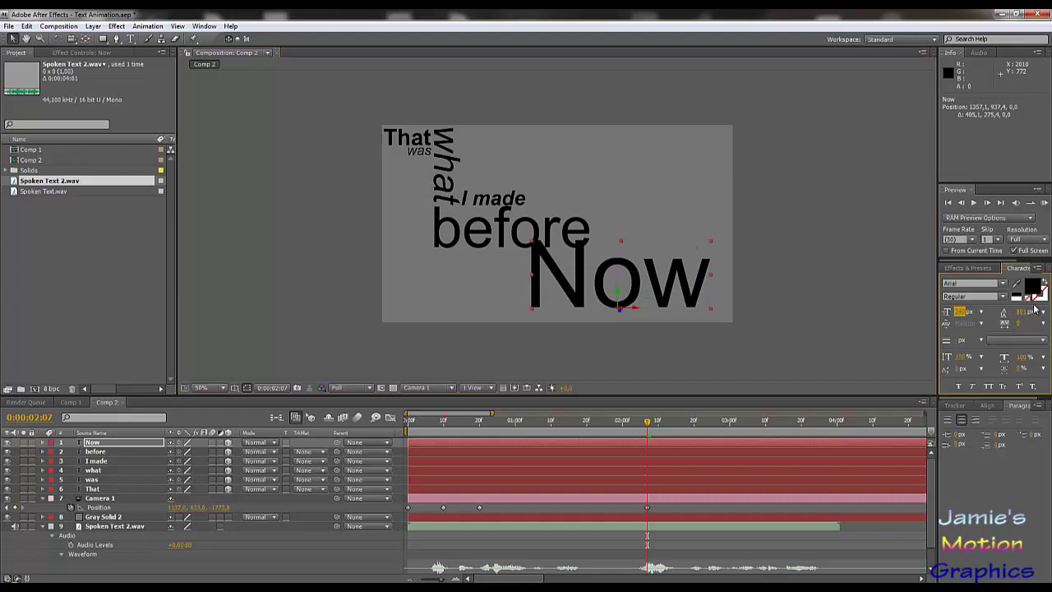
pyautogui.click(1003, 297)
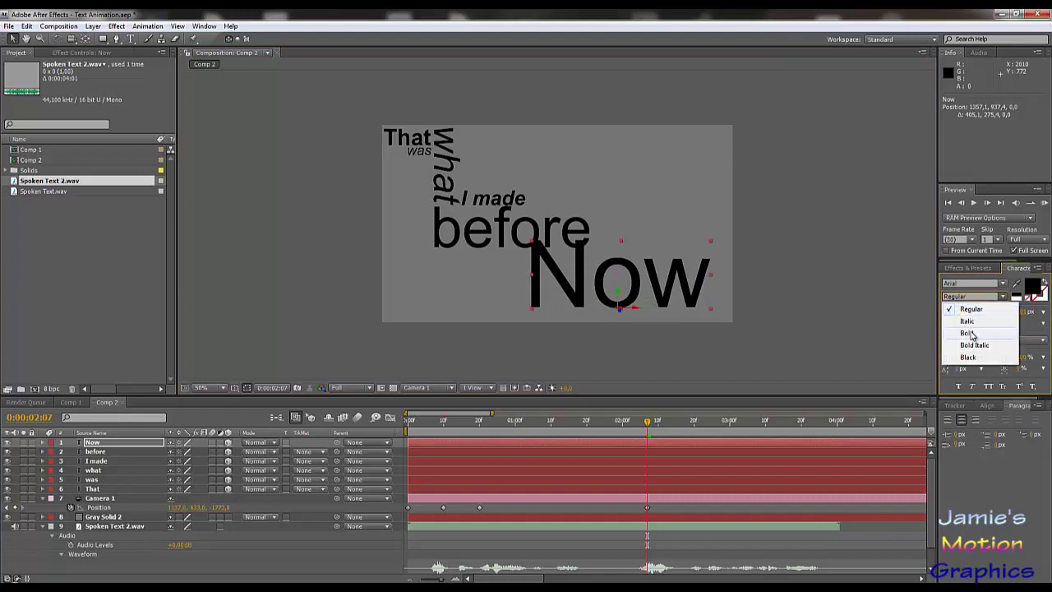
pyautogui.click(968, 333)
pyautogui.moveTo(578, 284)
pyautogui.mouseDown()
pyautogui.moveTo(551, 301)
pyautogui.moveTo(592, 293)
pyautogui.moveTo(531, 289)
pyautogui.moveTo(592, 270)
pyautogui.moveTo(608, 187)
pyautogui.moveTo(580, 292)
pyautogui.mouseUp()
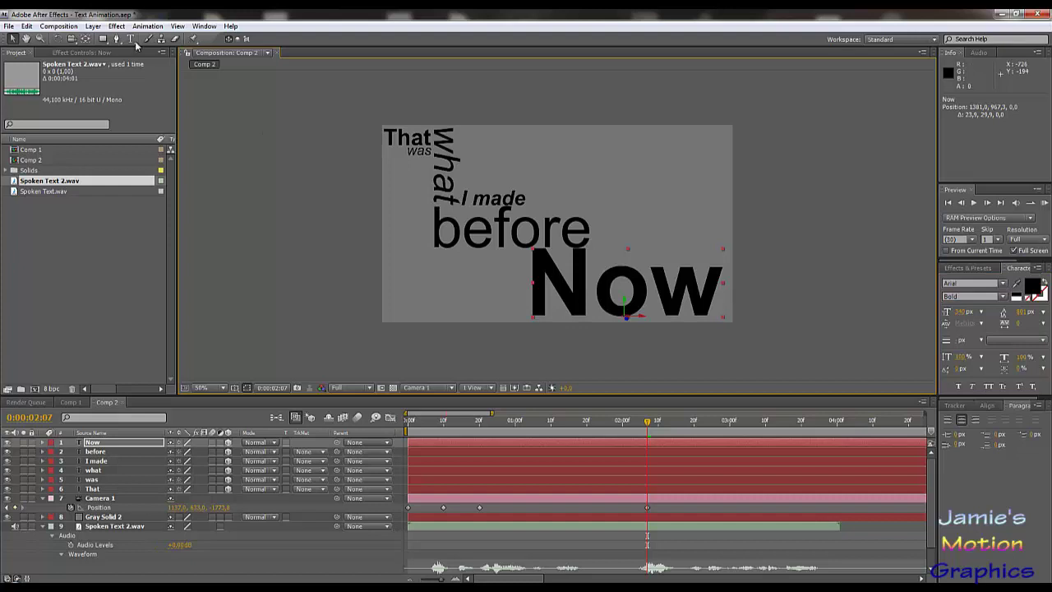
# Step: Try rotating "Now" 90° around Z and placing it against the end of "before"
pyautogui.press('r')
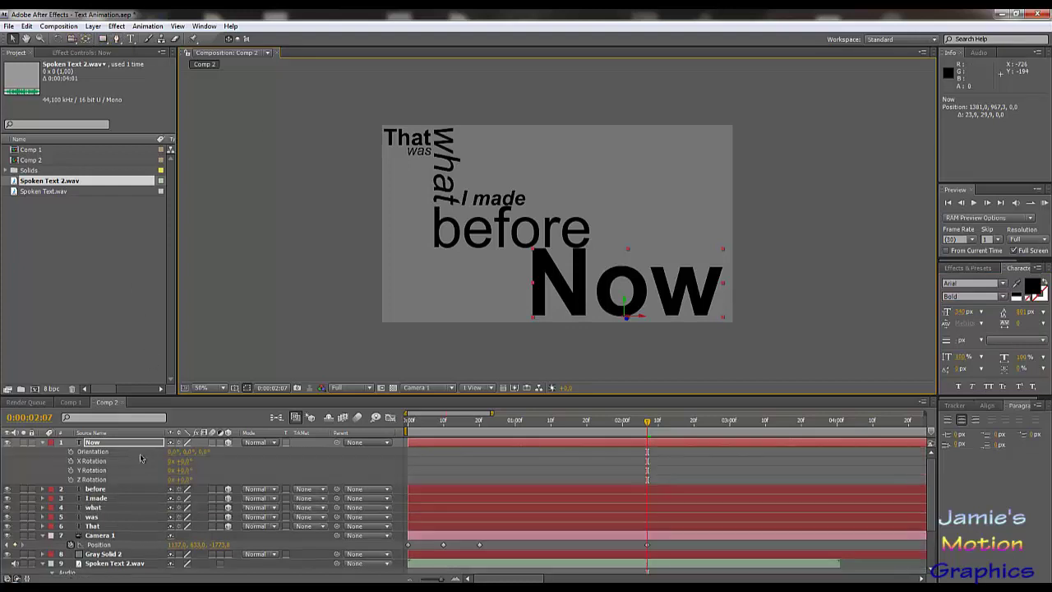
pyautogui.click(182, 480)
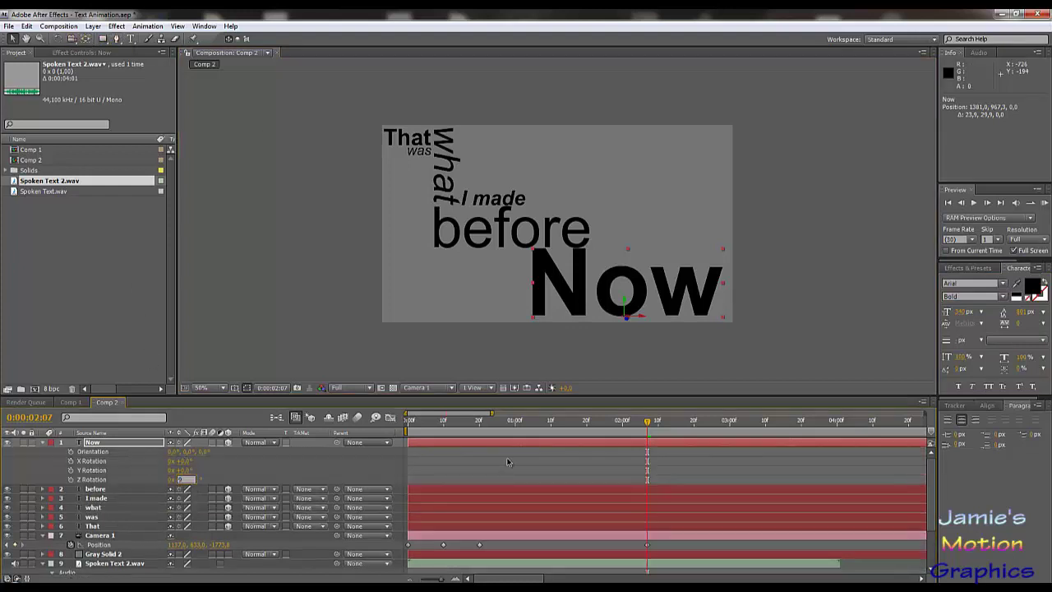
pyautogui.write('90')
pyautogui.press('Return')
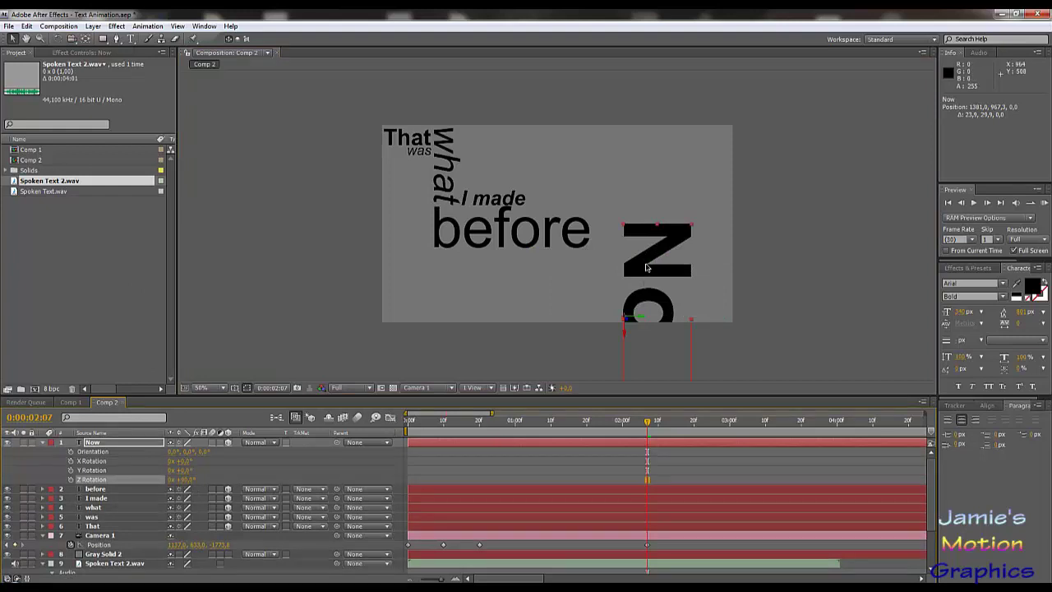
pyautogui.moveTo(646, 267); pyautogui.dragTo(615, 258)
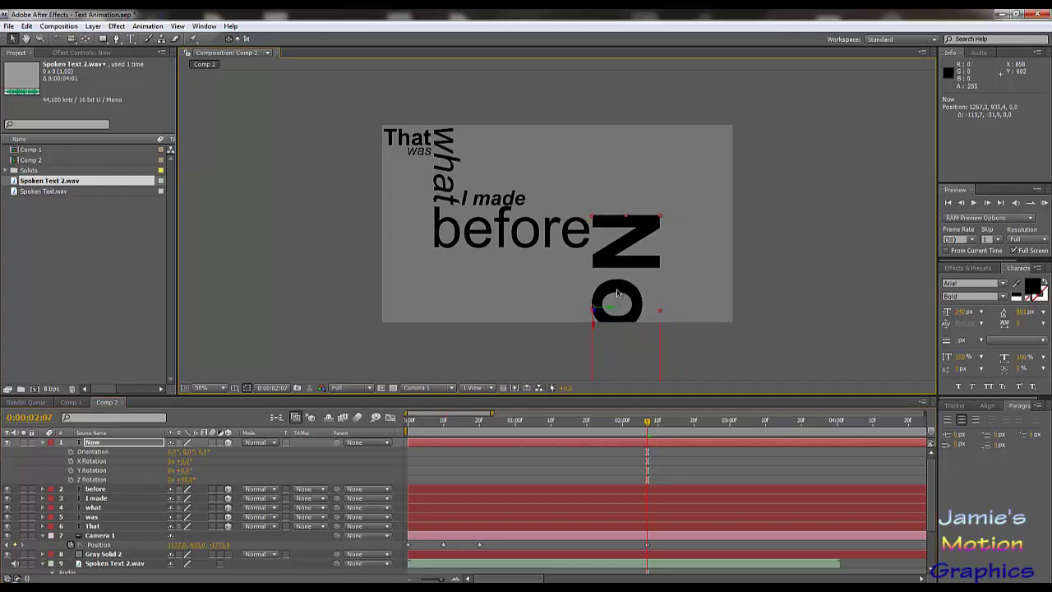
# Step: Set the Z rotation of "Now" to 0° and place it below "before", at about 1393, 971
pyautogui.click(181, 479)
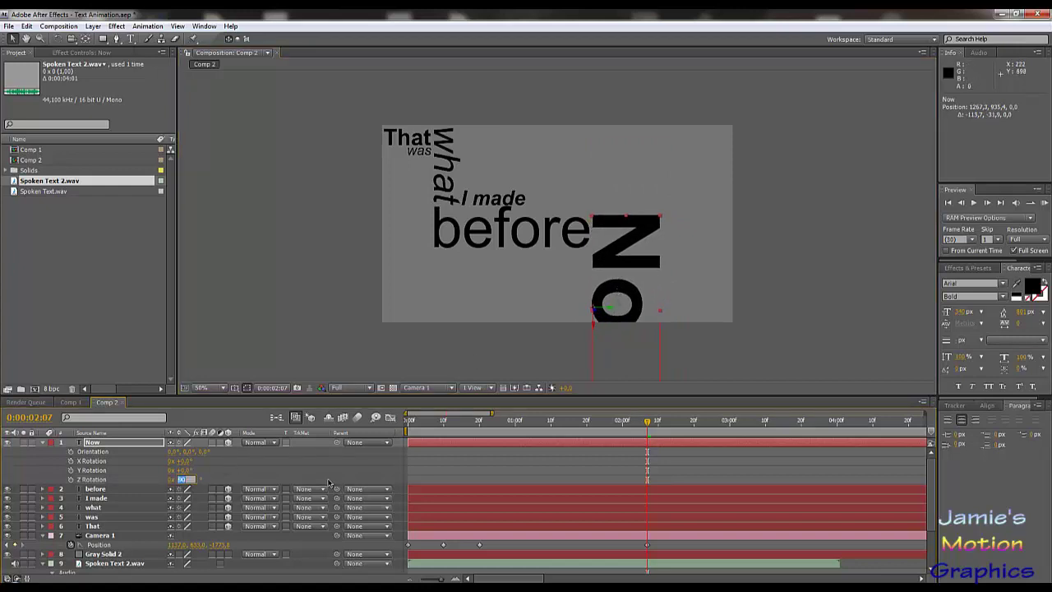
pyautogui.write('0')
pyautogui.press('Return')
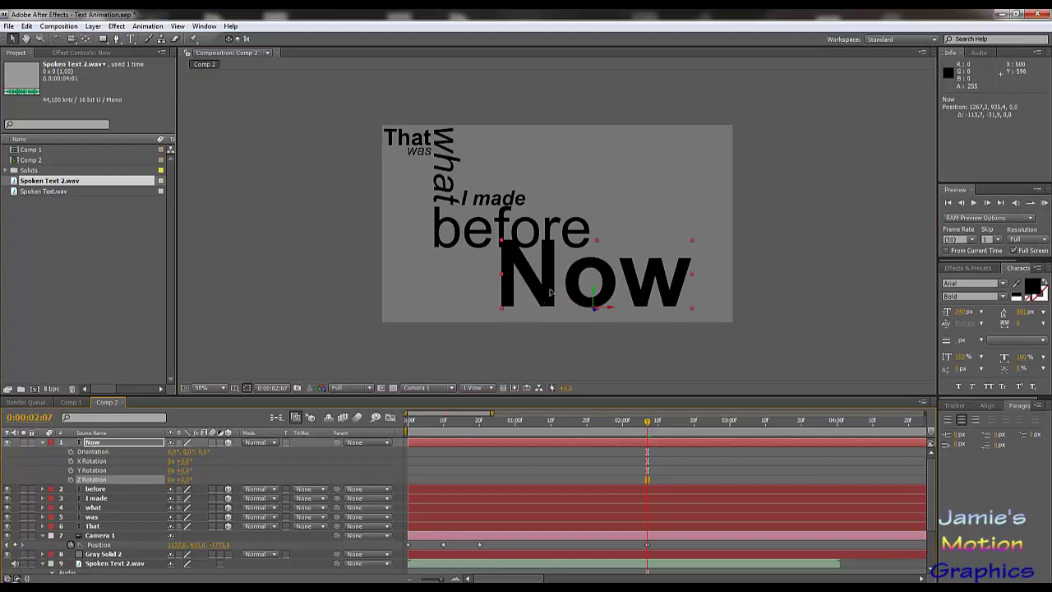
pyautogui.moveTo(550, 292); pyautogui.dragTo(581, 300)
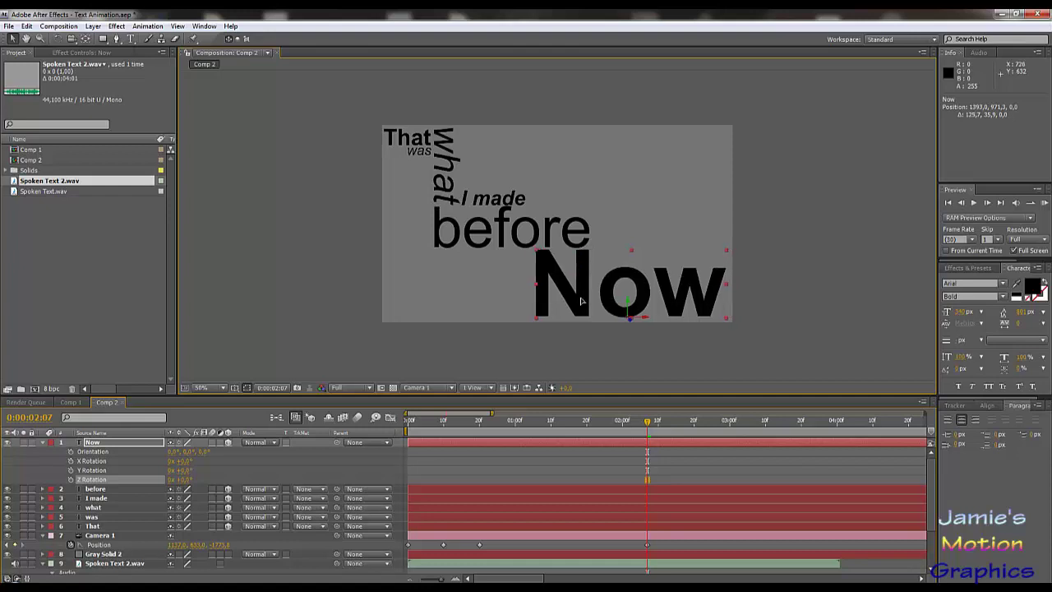
pyautogui.click(581, 301)
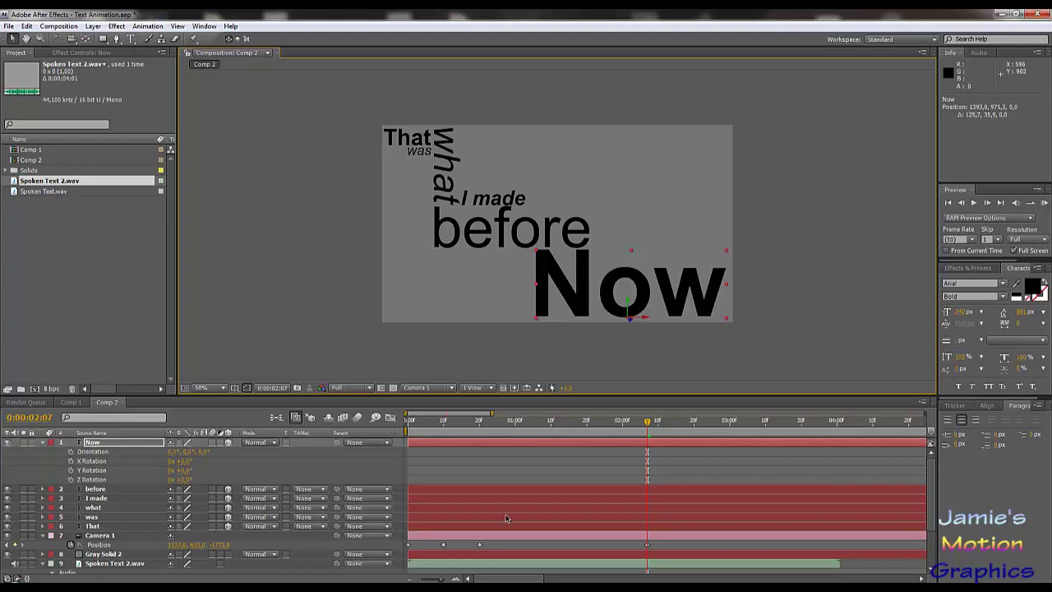
# Step: Check the camera move after the "before" framing frame by frame and return the current time to 0:00:00:20
pyautogui.moveTo(526, 427); pyautogui.dragTo(487, 434)
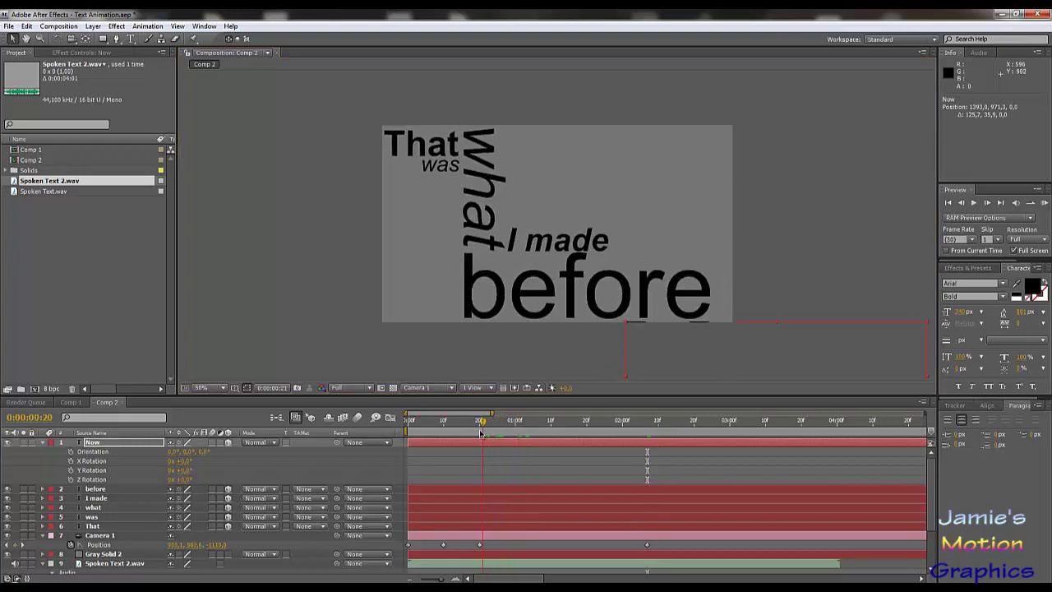
pyautogui.press('pagedown')
pyautogui.press('pagedown')
pyautogui.press('pagedown')
pyautogui.press('pagedown')
pyautogui.press('pagedown')
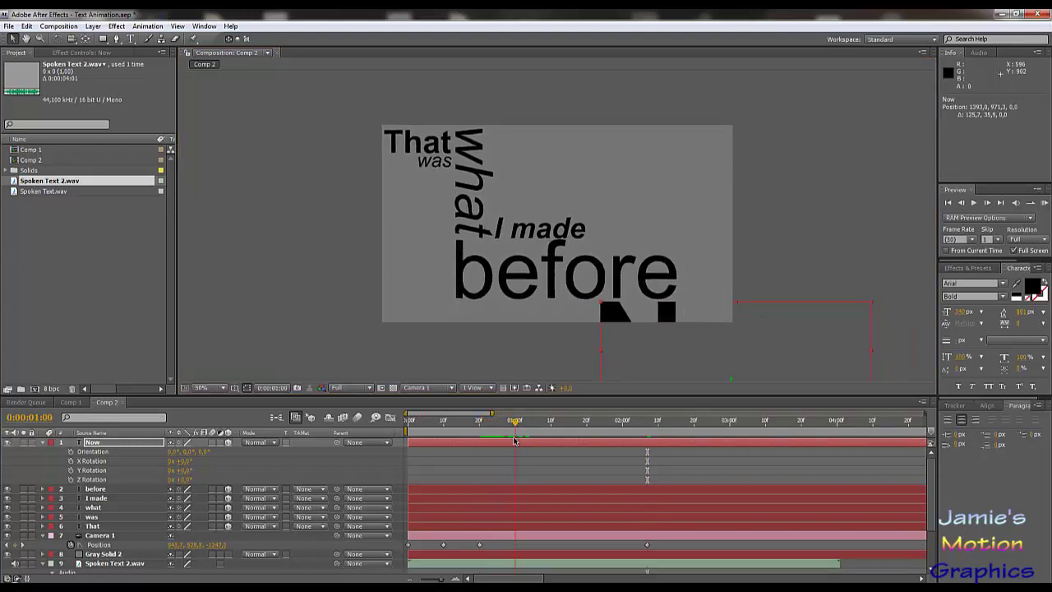
pyautogui.press('pageup')
pyautogui.press('pageup')
pyautogui.press('pageup')
pyautogui.press('pageup')
pyautogui.press('pageup')
pyautogui.press('pageup')
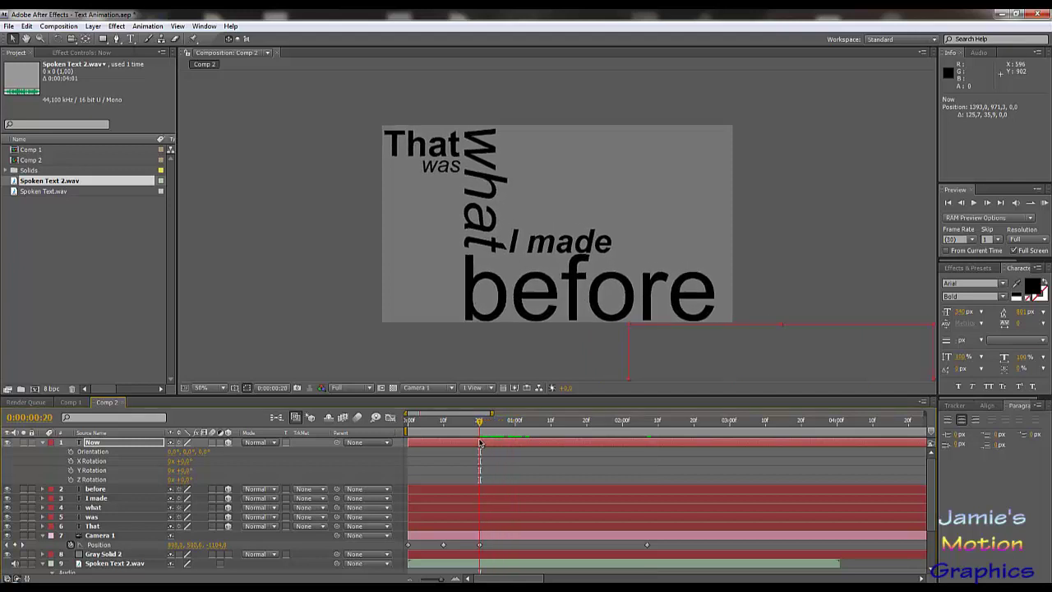
# Step: Duplicate the "before" layer, replace the copy's text with a period, and try moving it slightly up before undoing the move
pyautogui.click(99, 490)
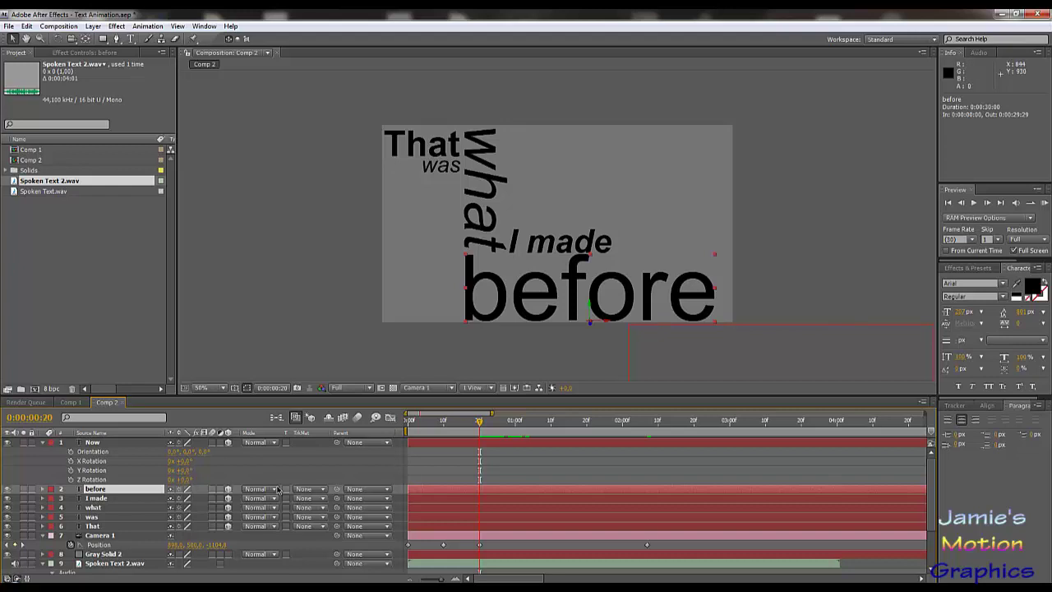
pyautogui.hotkey('ctrl', 'd')
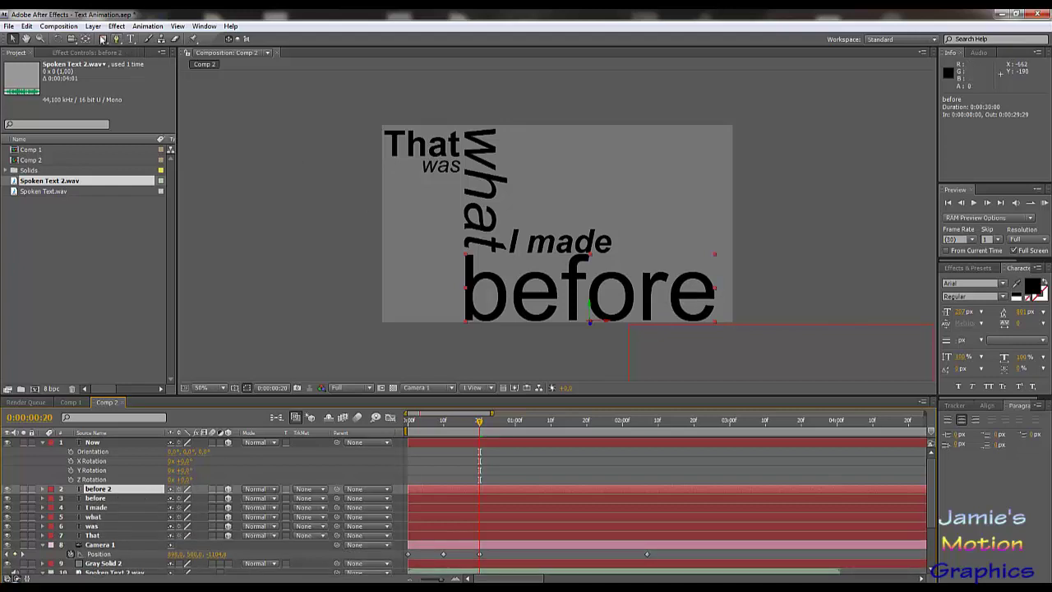
pyautogui.click(130, 39)
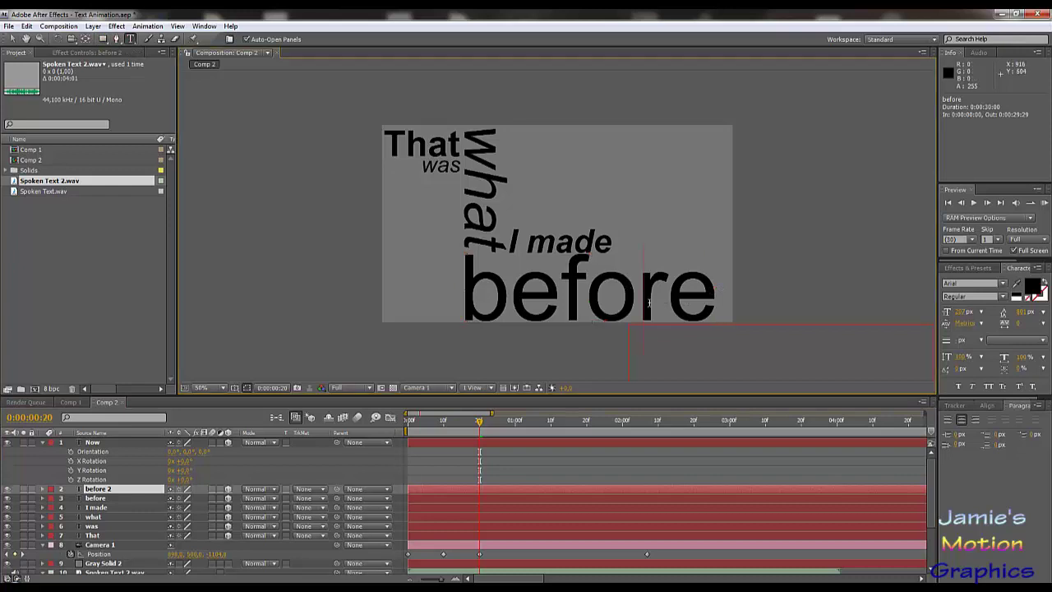
pyautogui.doubleClick(719, 339)
pyautogui.press('Escape')
pyautogui.click(12, 39)
pyautogui.press('BackSpace')
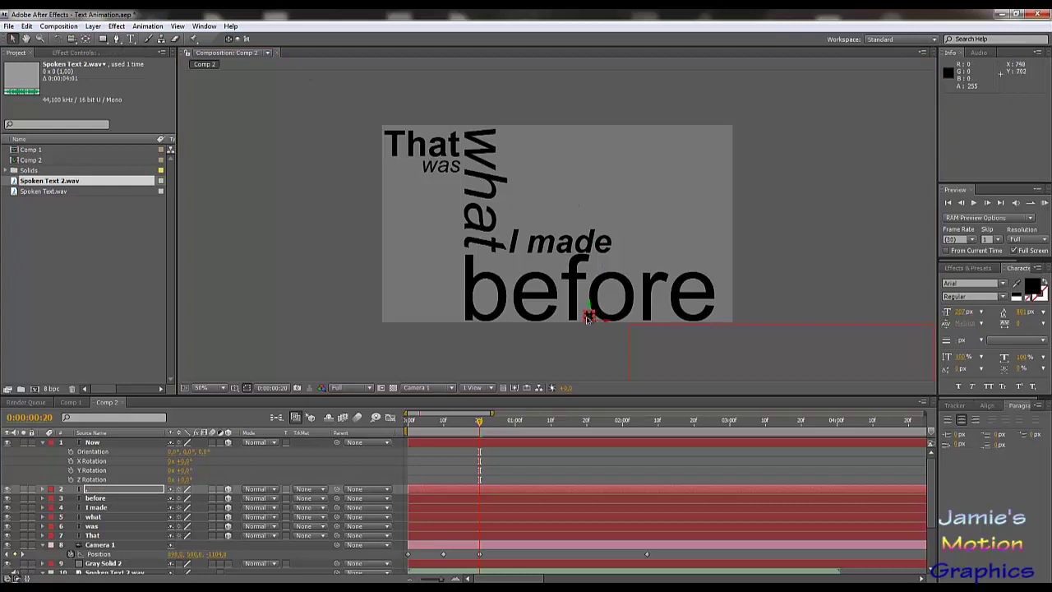
pyautogui.moveTo(590, 320); pyautogui.dragTo(590, 316)
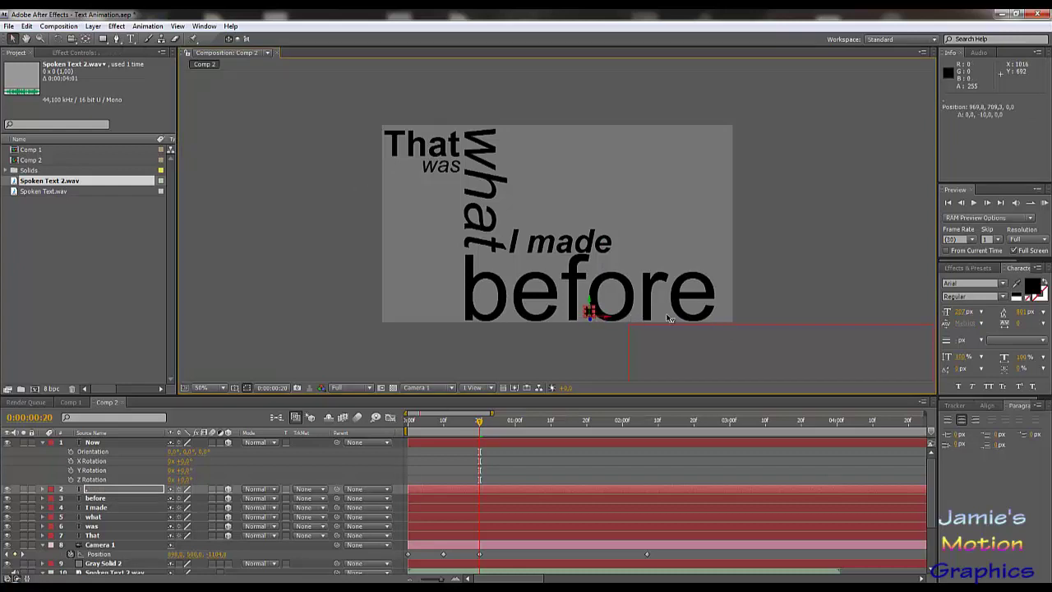
pyautogui.hotkey('ctrl', 'z')
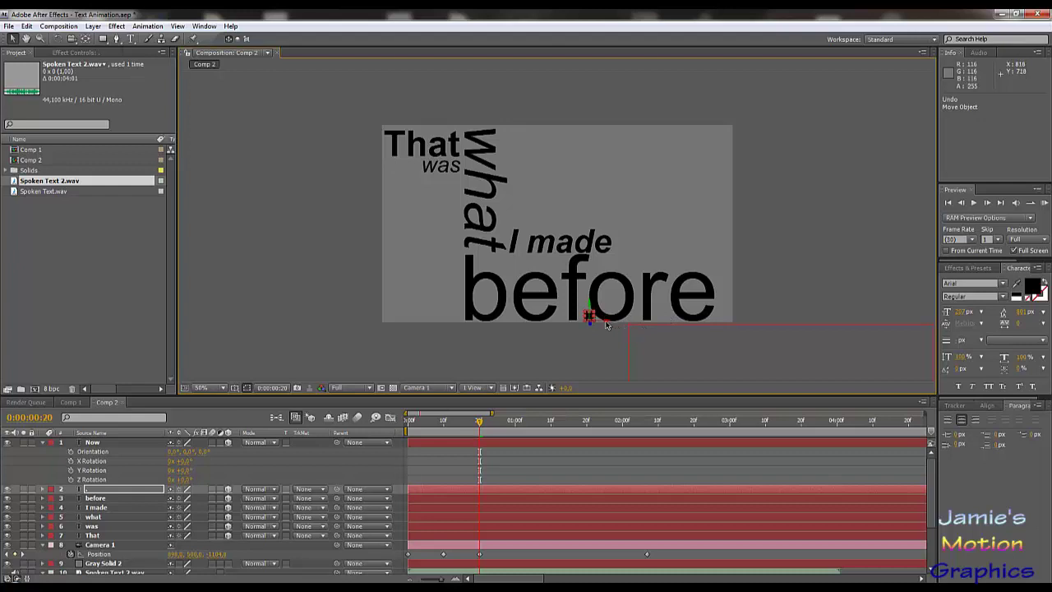
pyautogui.click(609, 320)
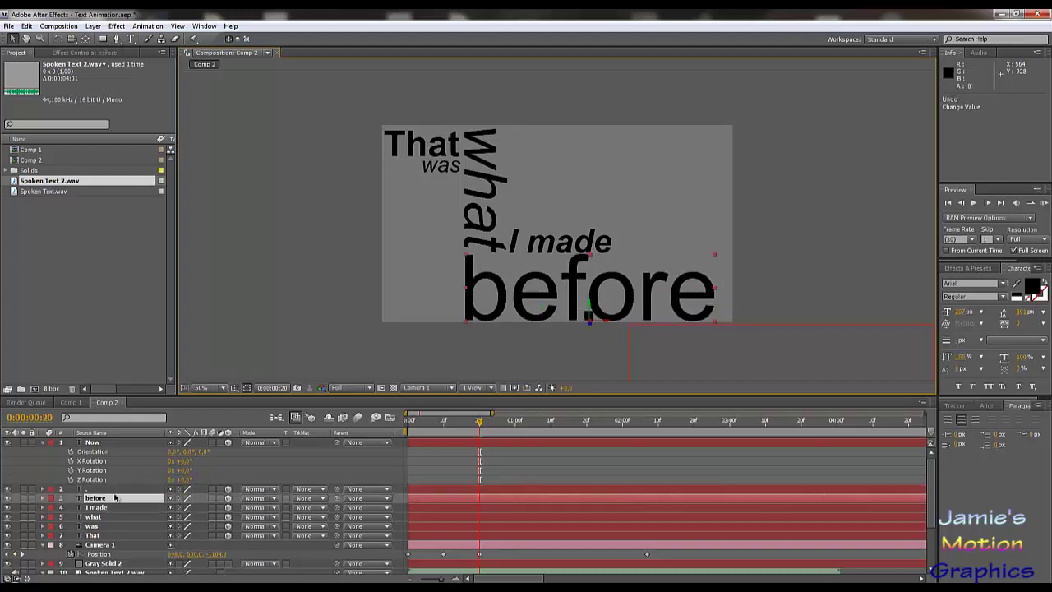
pyautogui.press('p')
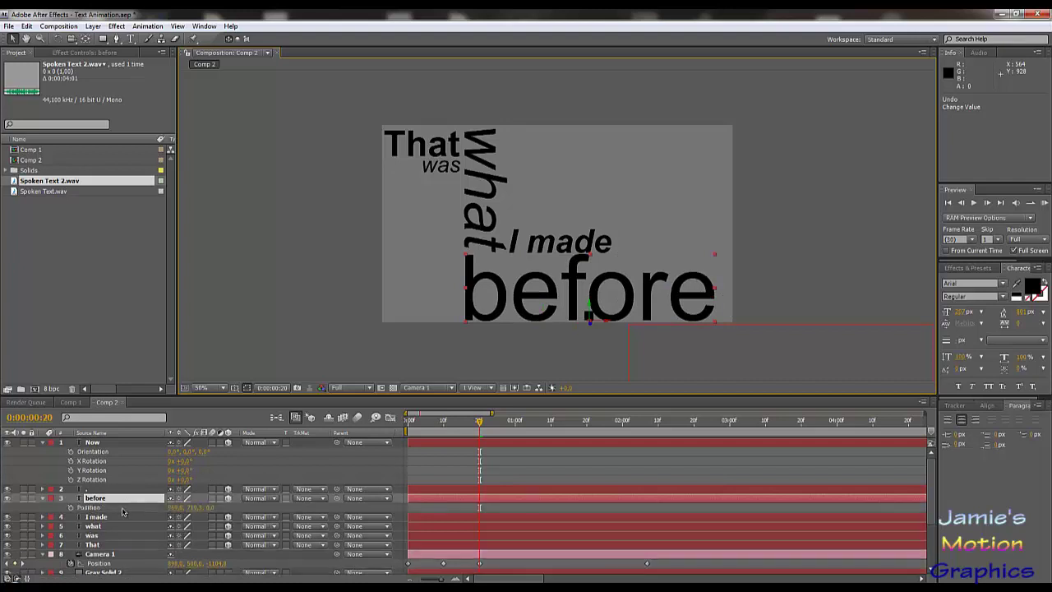
pyautogui.doubleClick(92, 490)
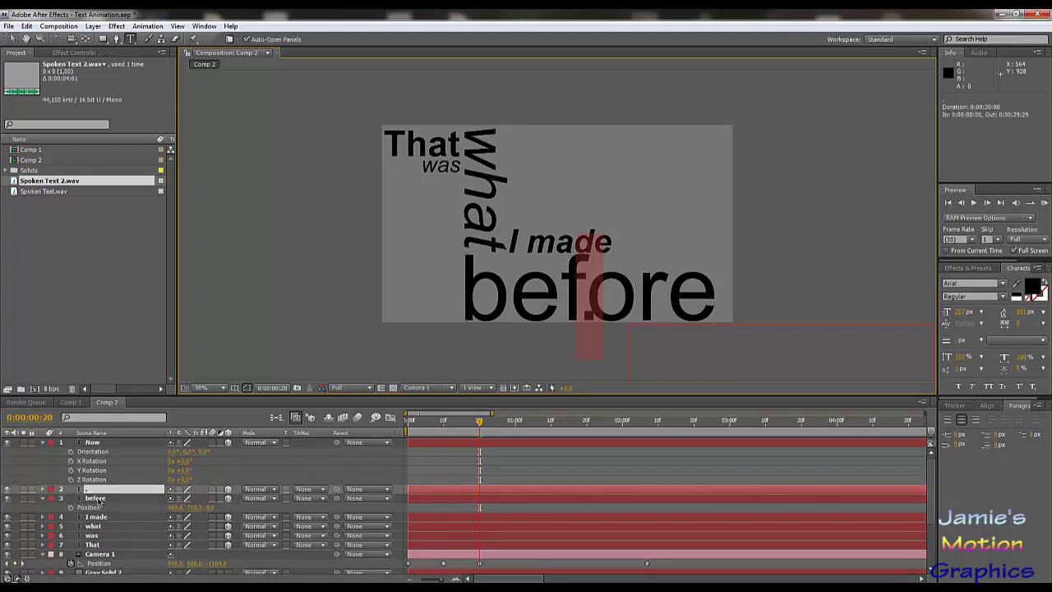
pyautogui.write('o')
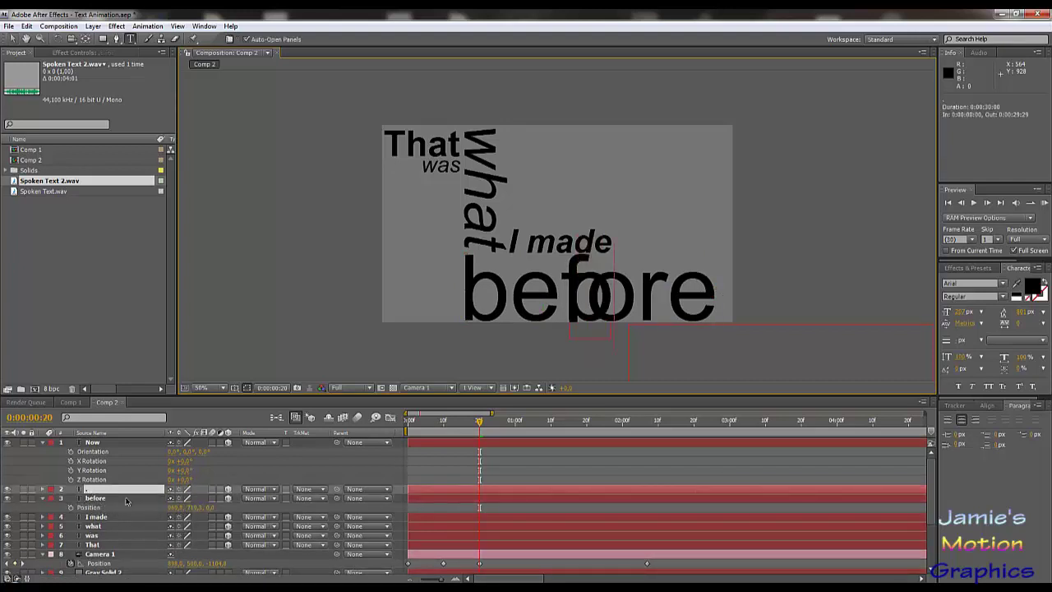
pyautogui.write('o')
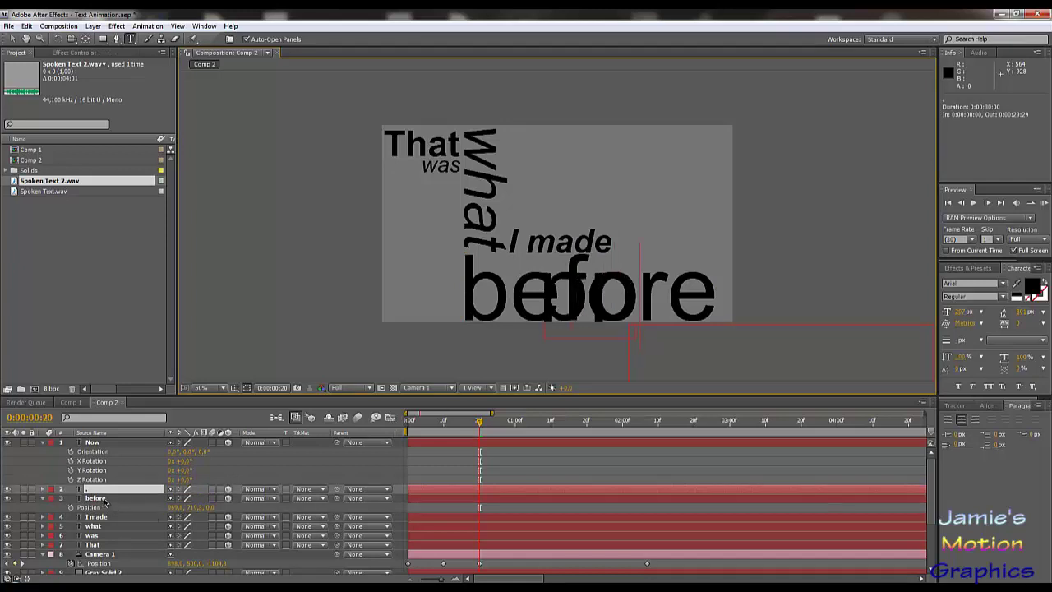
pyautogui.press('BackSpace')
pyautogui.press('BackSpace')
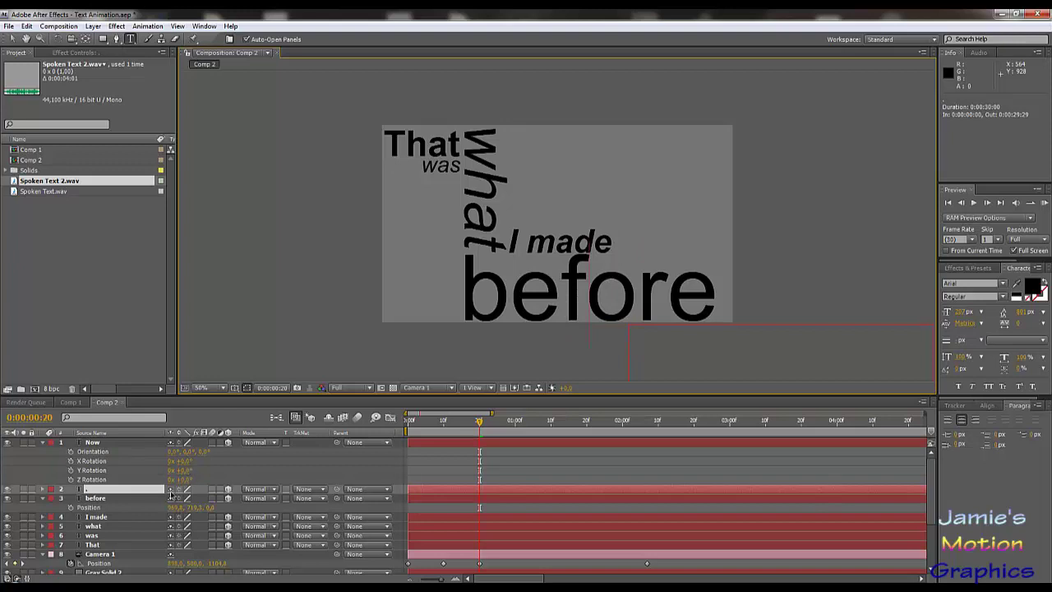
pyautogui.click(128, 498)
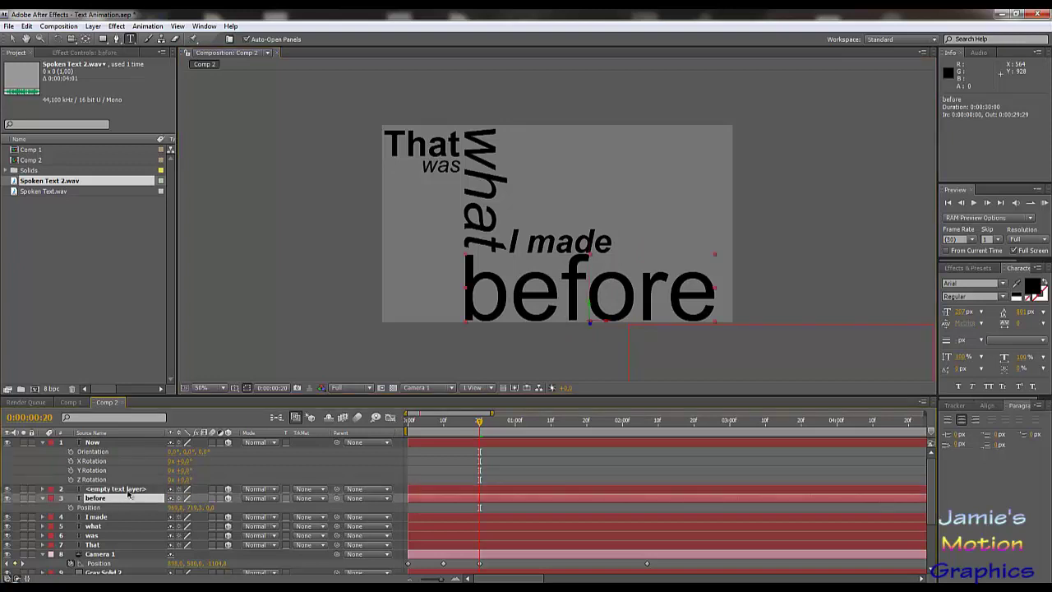
pyautogui.click(128, 489)
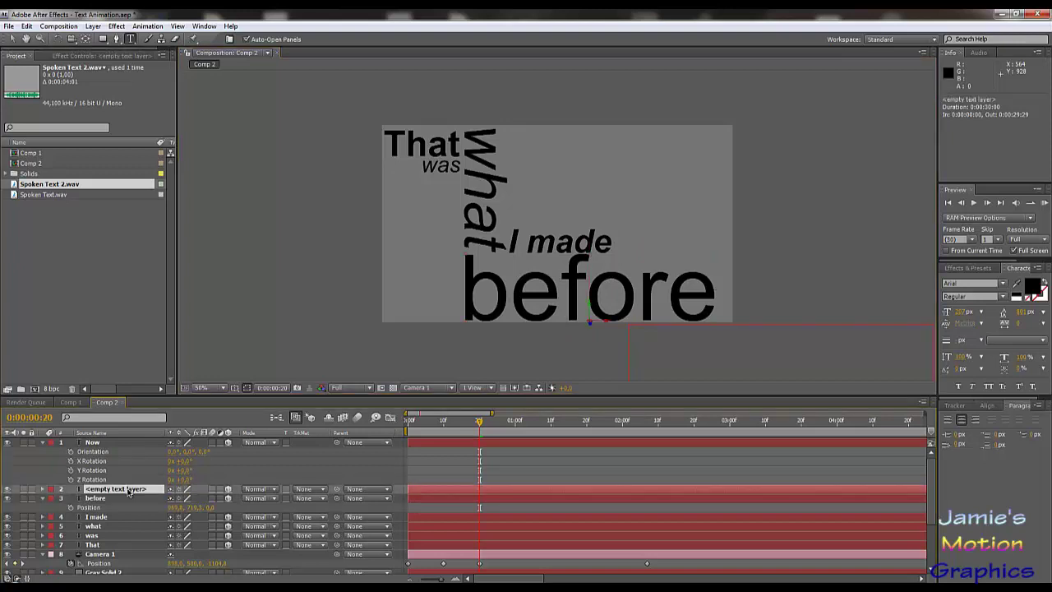
pyautogui.press('BackSpace')
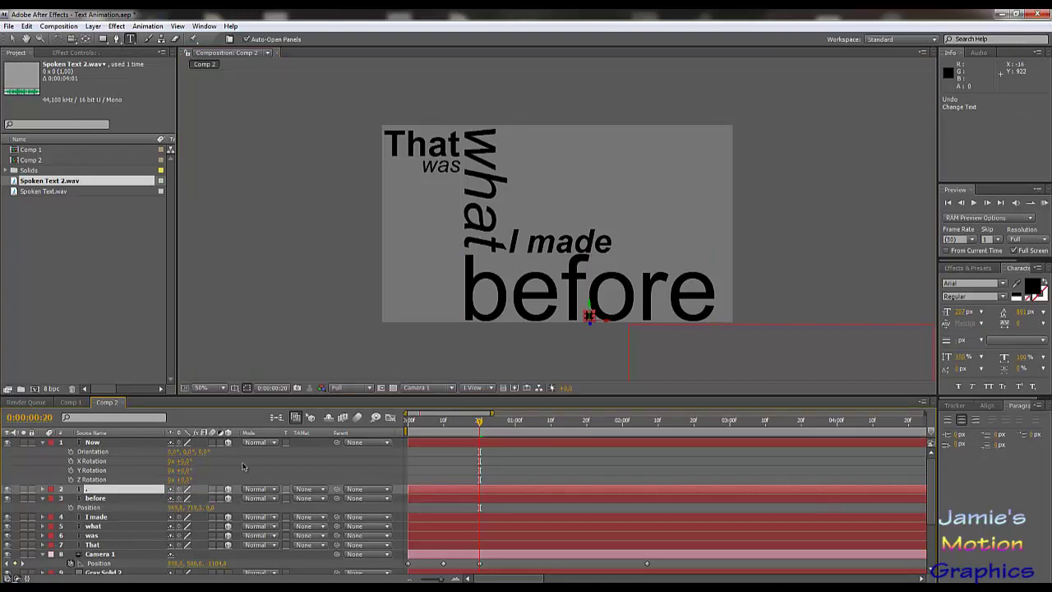
# Step: Set the period layer's X position to about 1273 so it sits directly after the word "before"
pyautogui.press('p')
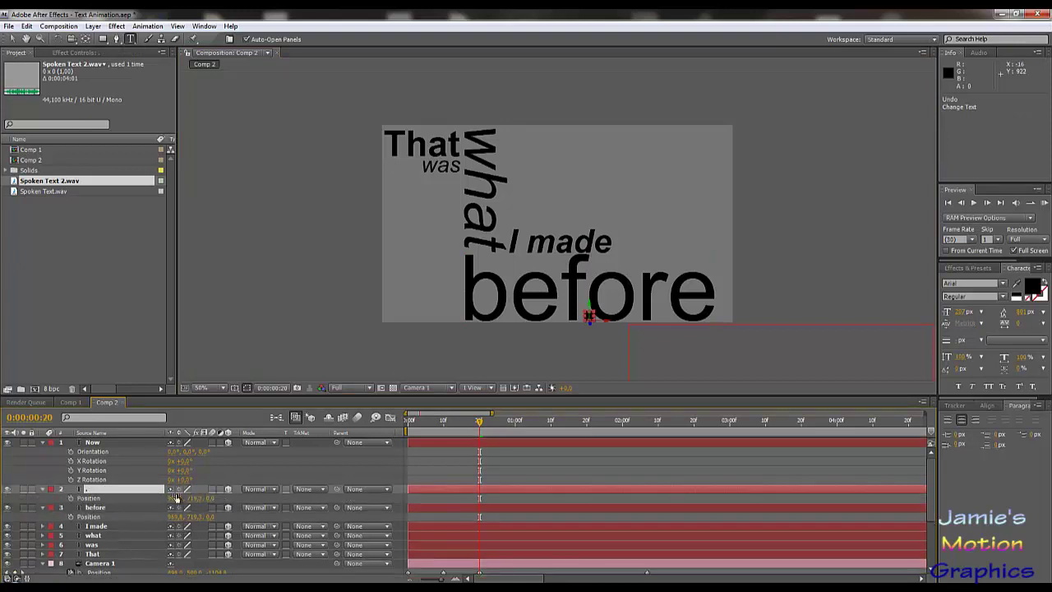
pyautogui.moveTo(175, 498); pyautogui.dragTo(354, 507)
pyautogui.press('BackSpace')
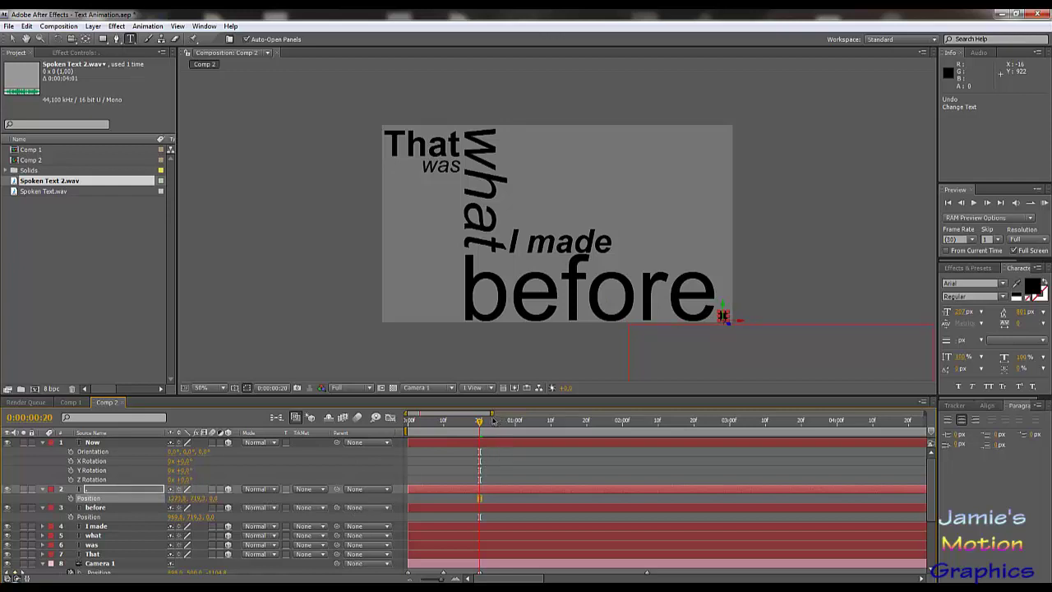
# Step: At 0:00:02:07, reduce "Now" to a 327 px font size and place it below the period, at about 1419, 981
pyautogui.moveTo(493, 421); pyautogui.dragTo(648, 457)
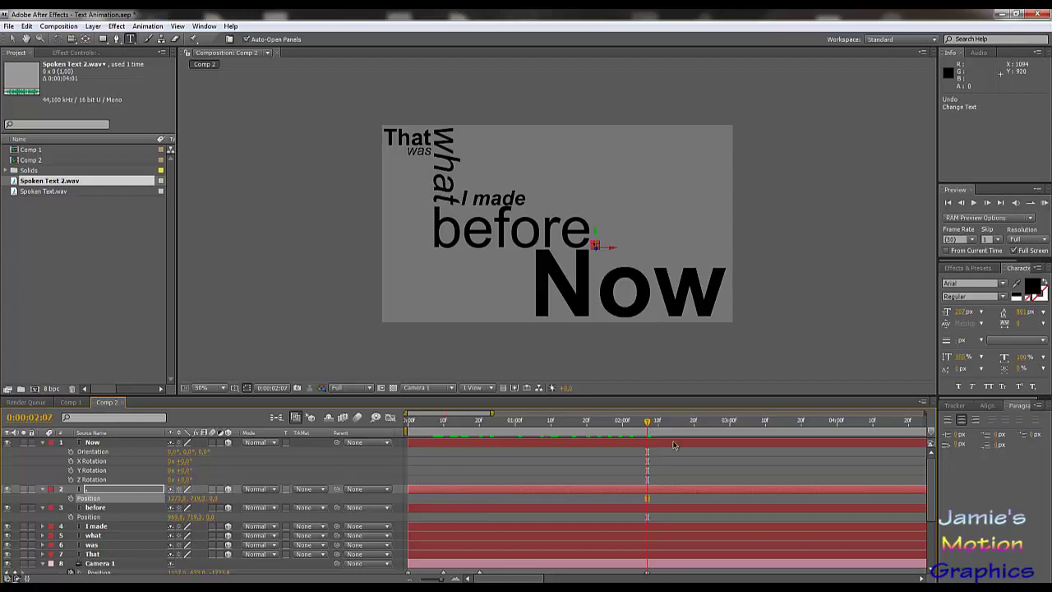
pyautogui.press('KP_Decimal')
pyautogui.click(13, 39)
pyautogui.moveTo(570, 291); pyautogui.dragTo(582, 182)
pyautogui.click(584, 178)
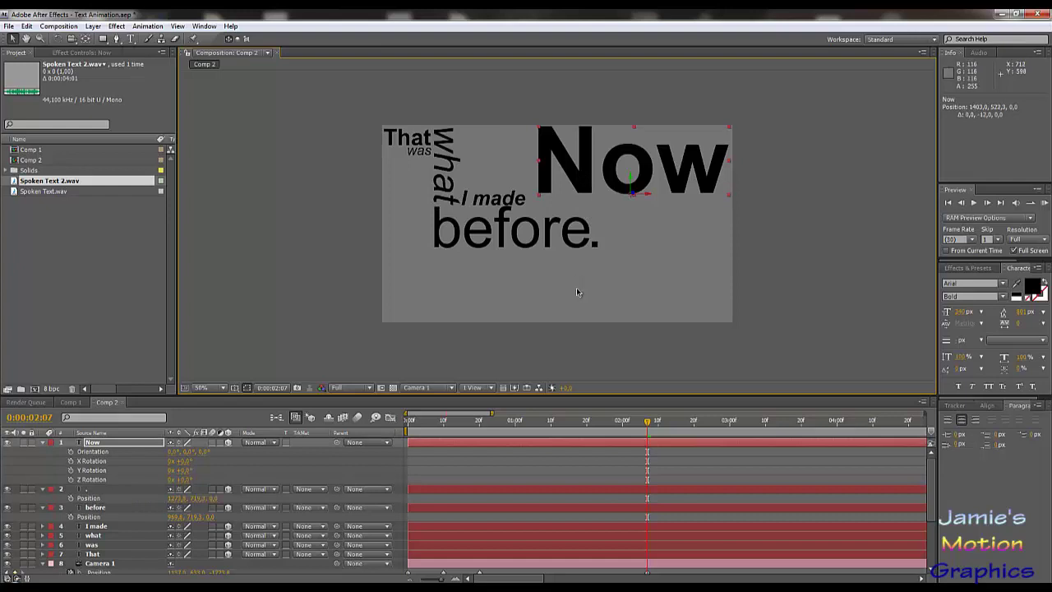
pyautogui.moveTo(591, 220); pyautogui.dragTo(592, 311)
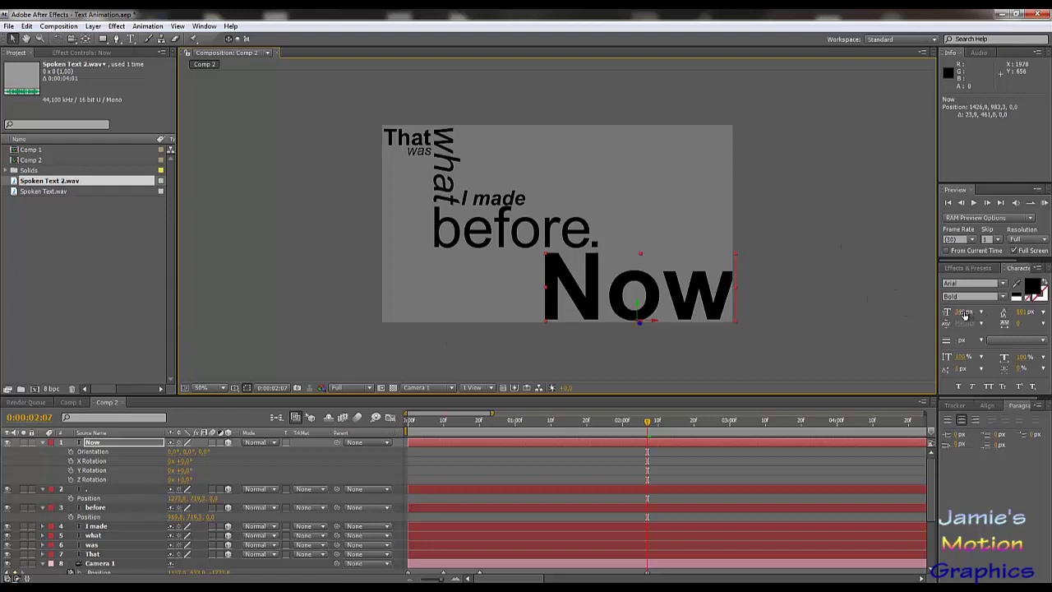
pyautogui.moveTo(965, 315); pyautogui.dragTo(957, 316)
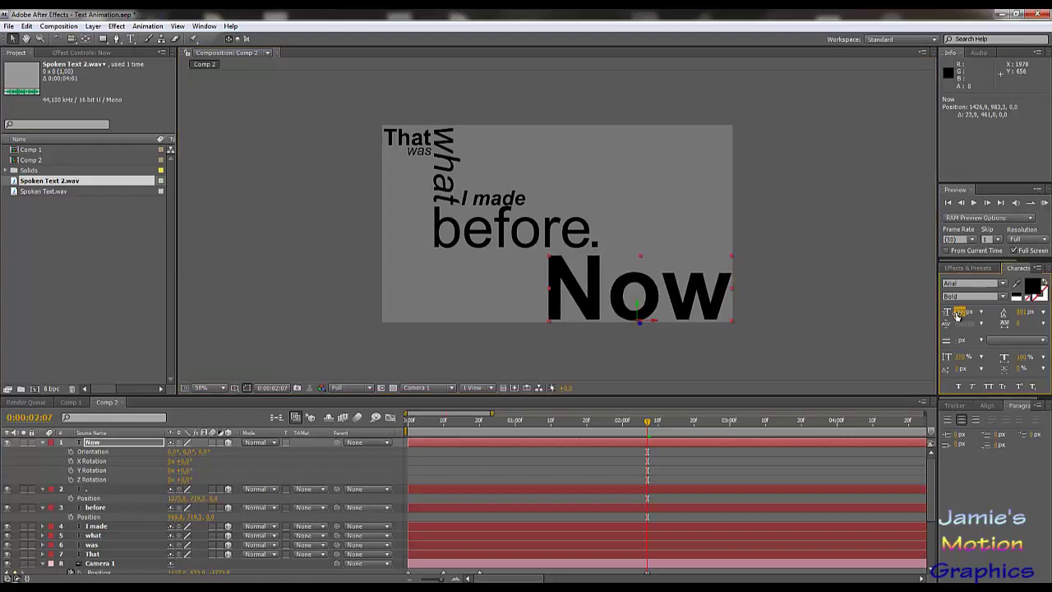
pyautogui.moveTo(592, 281); pyautogui.dragTo(591, 280)
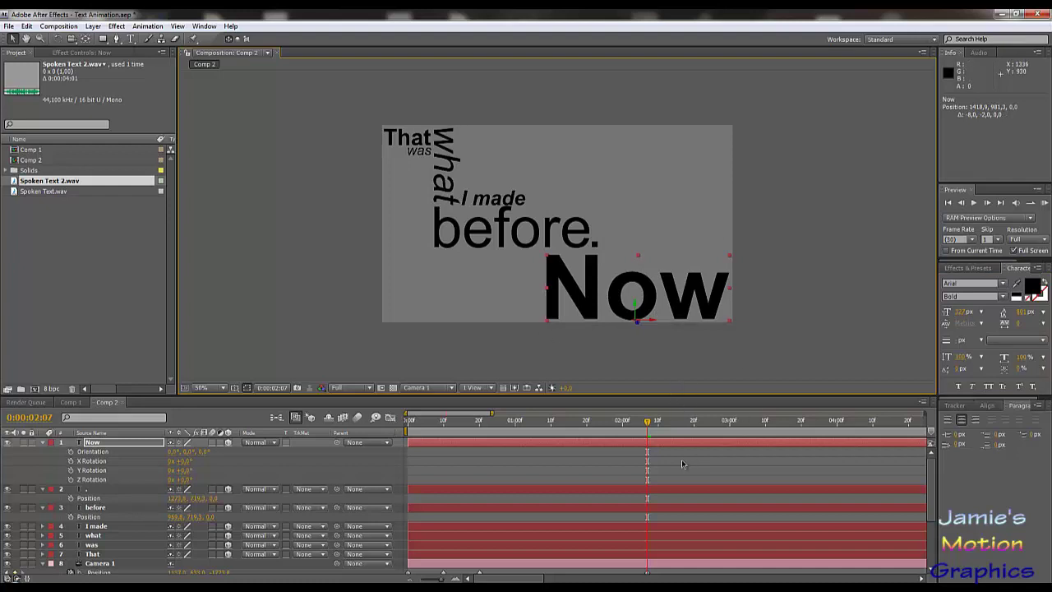
# Step: At 0:00:02:11, keyframe Camera 1's position to about 1305, 722, -2242, leaving room around "Now" for more text
pyautogui.scroll(-5, 658, 493)
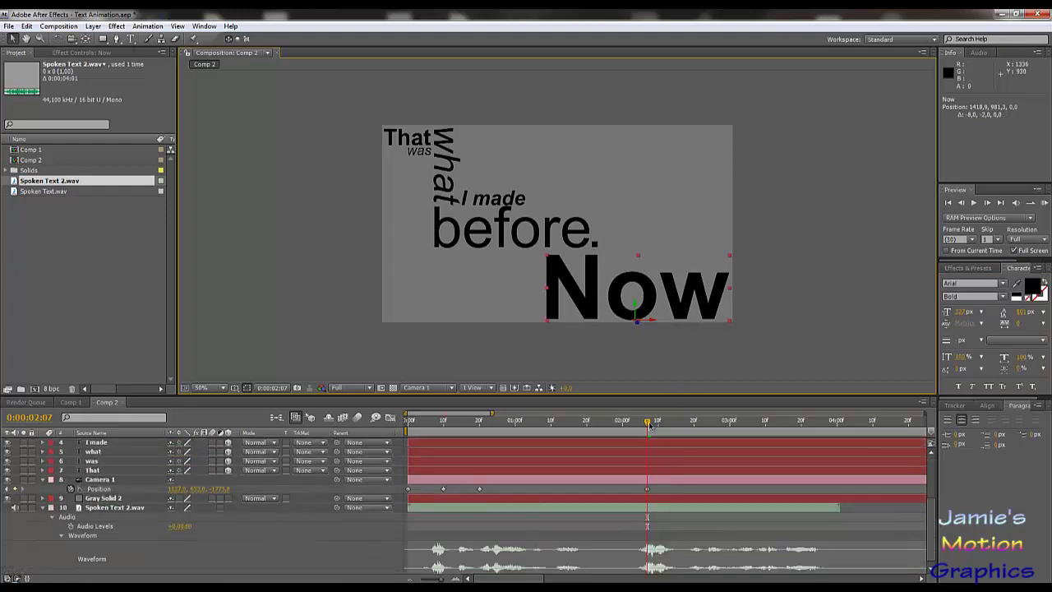
pyautogui.moveTo(653, 424); pyautogui.dragTo(661, 428)
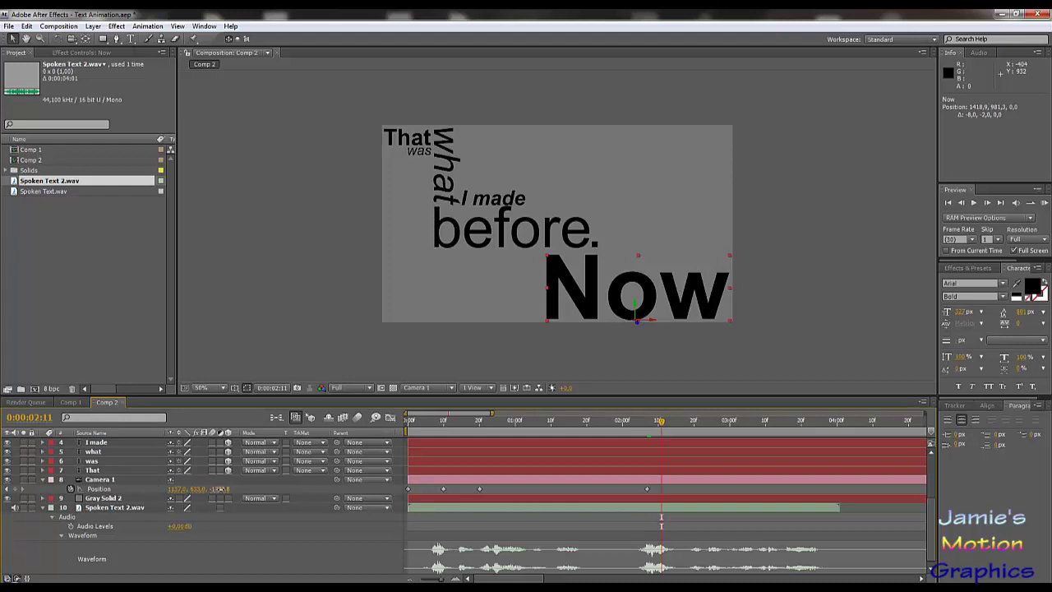
pyautogui.moveTo(220, 488); pyautogui.dragTo(197, 493)
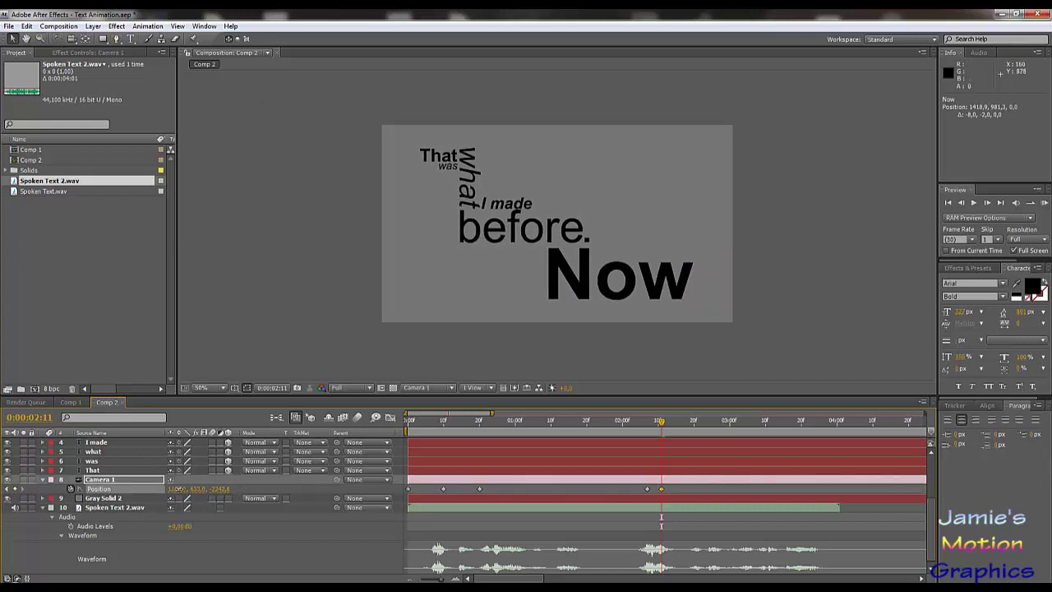
pyautogui.moveTo(177, 488); pyautogui.dragTo(163, 488)
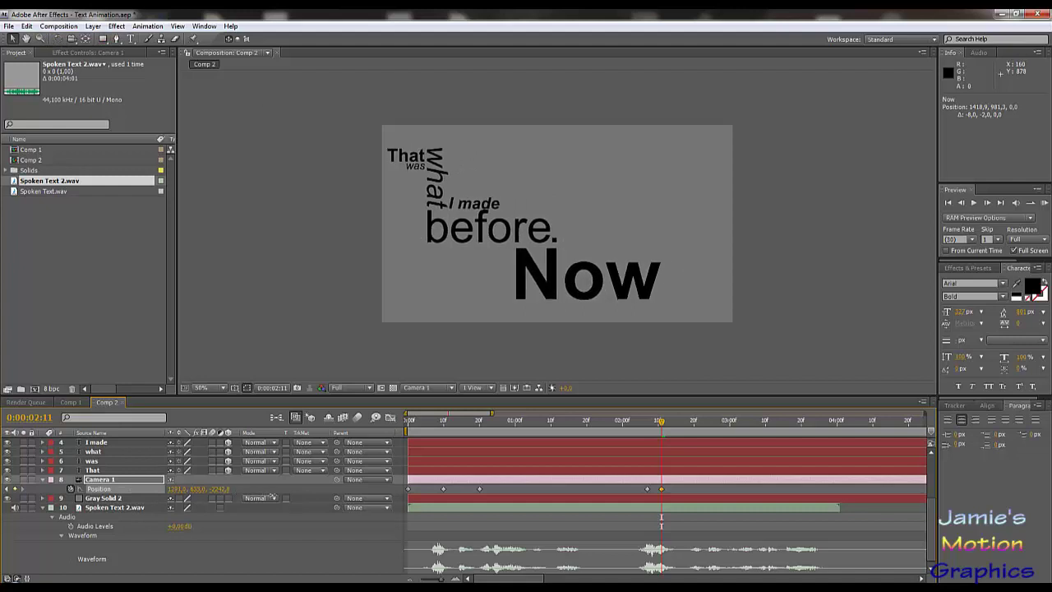
pyautogui.moveTo(272, 497); pyautogui.dragTo(278, 496)
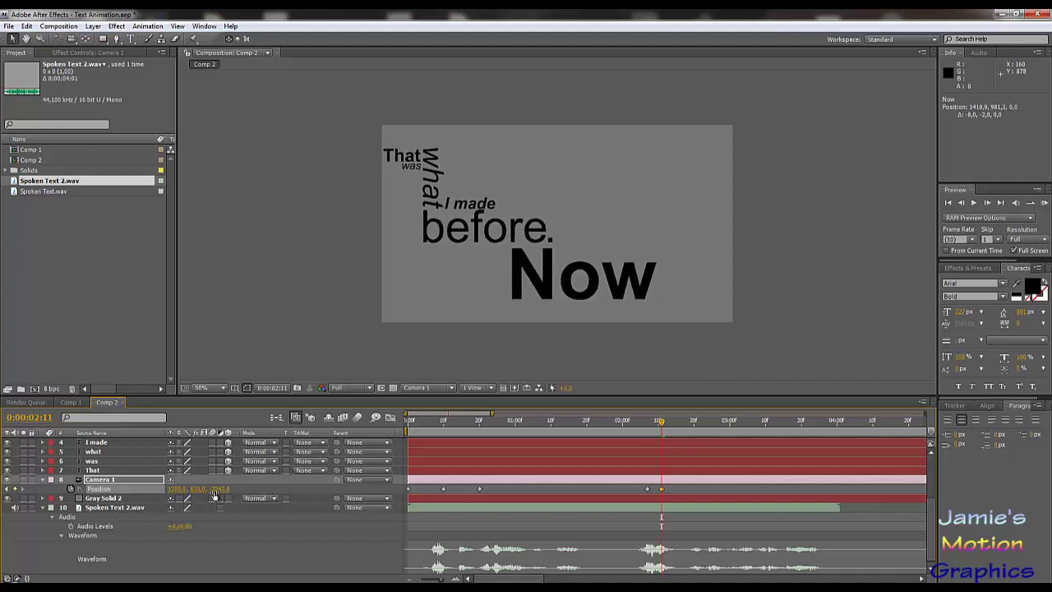
pyautogui.moveTo(197, 489); pyautogui.dragTo(254, 489)
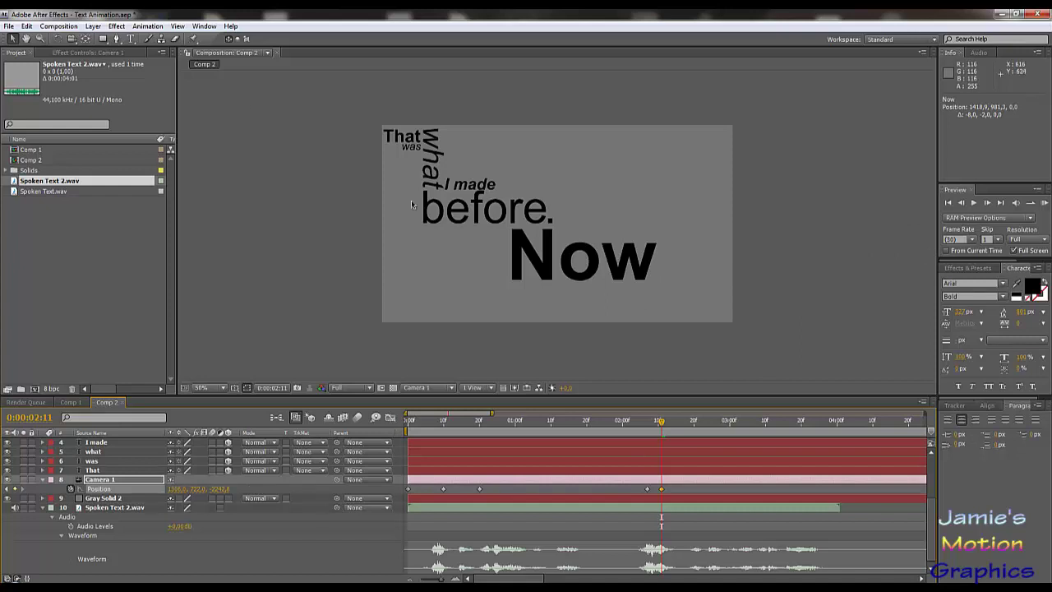
# Step: Add a separate text layer reading "we're" in an empty area of the composition
pyautogui.hotkey('ctrl', 't')
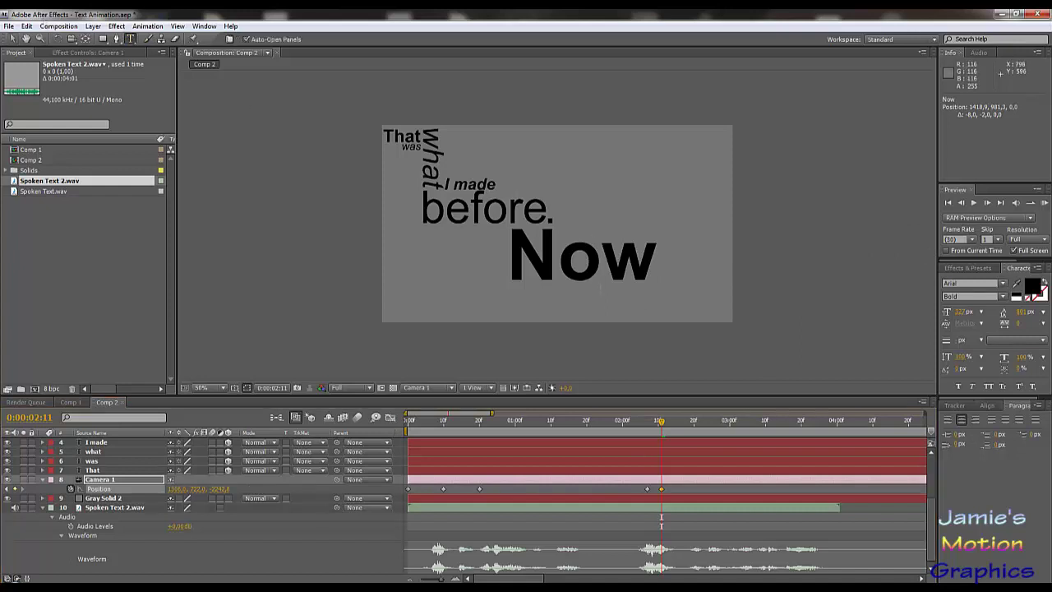
pyautogui.click(602, 288)
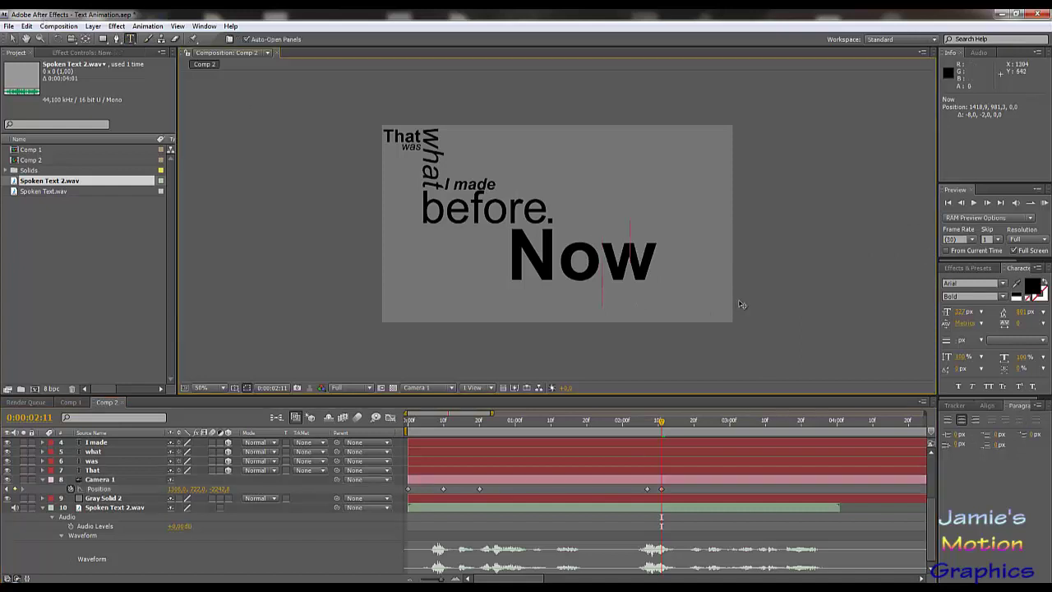
pyautogui.write('w')
pyautogui.press('BackSpace')
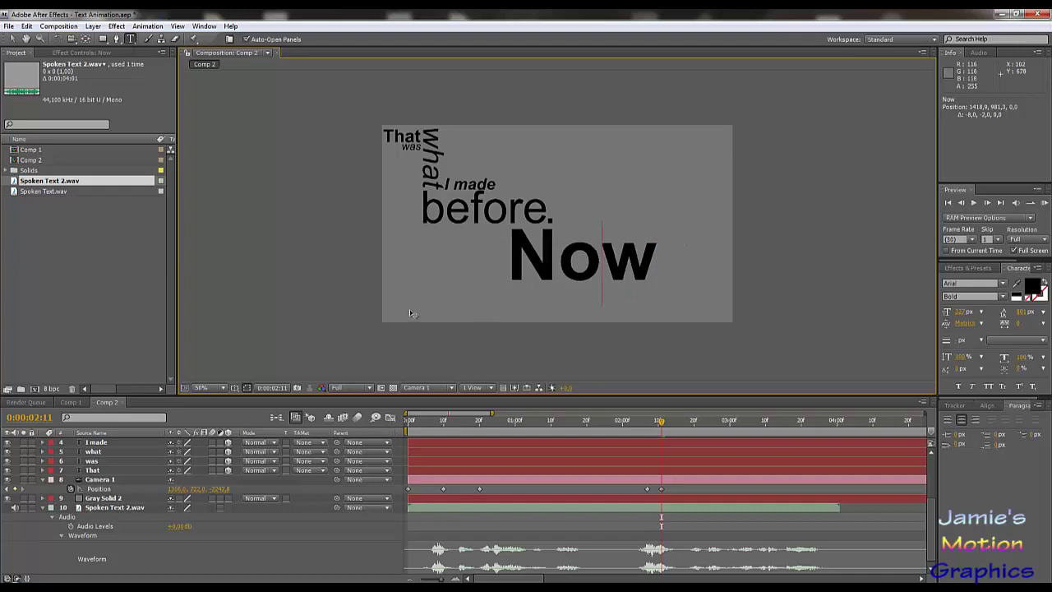
pyautogui.click(255, 546)
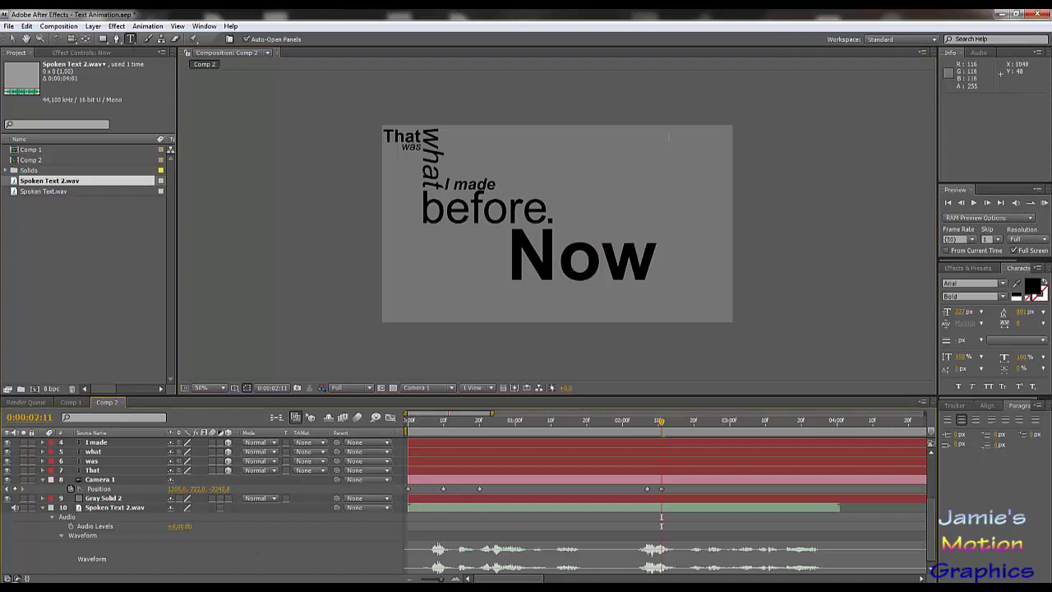
pyautogui.hotkey('ctrl', 'v')
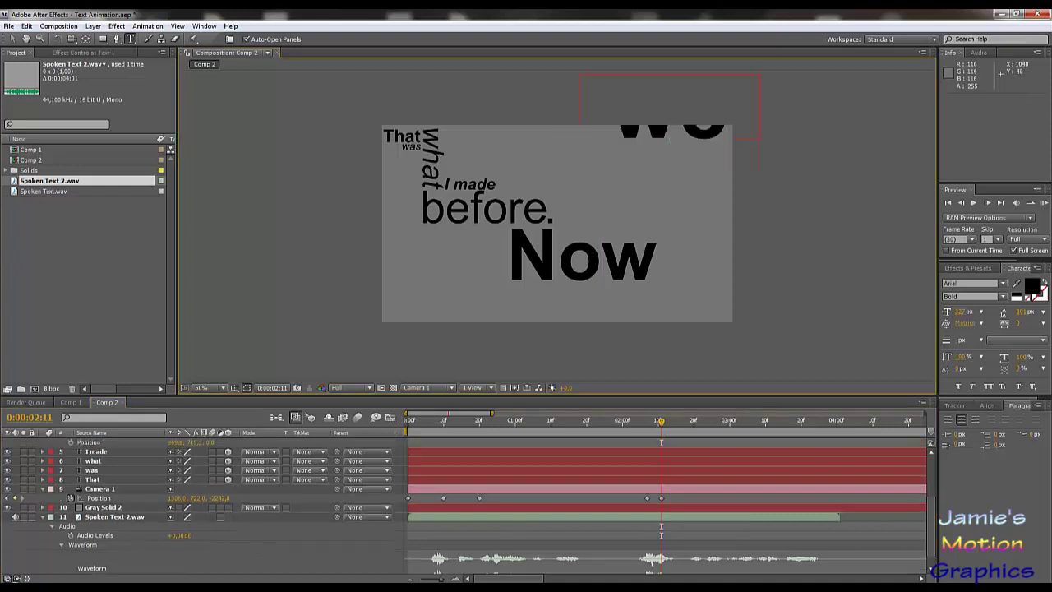
# Step: Make the "we're" layer 3D and place it below "Now", at about 1658, 1169
pyautogui.click(12, 39)
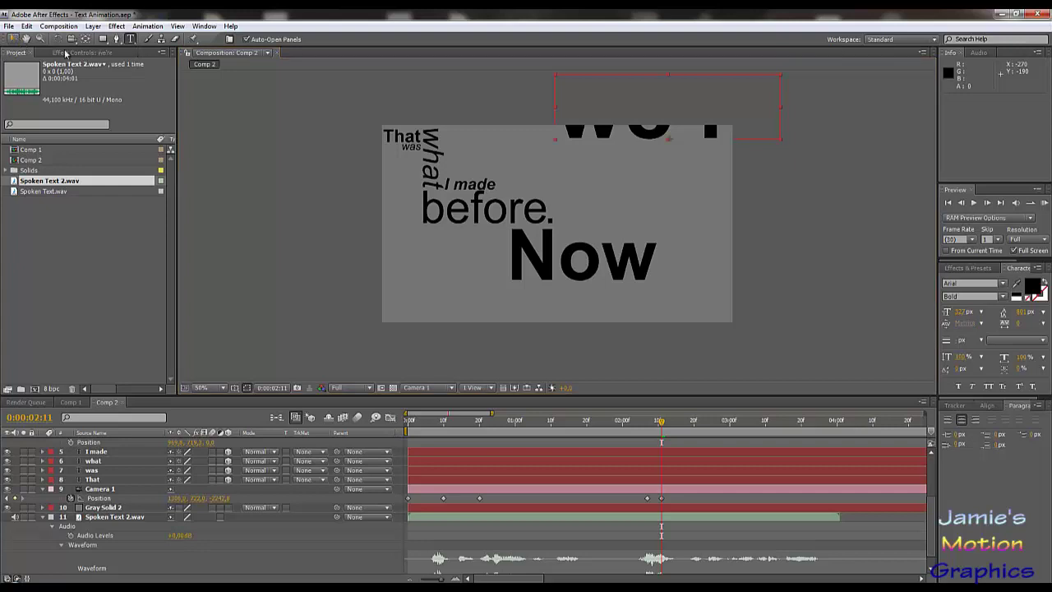
pyautogui.moveTo(655, 135); pyautogui.dragTo(555, 233)
pyautogui.scroll(3, 232, 462)
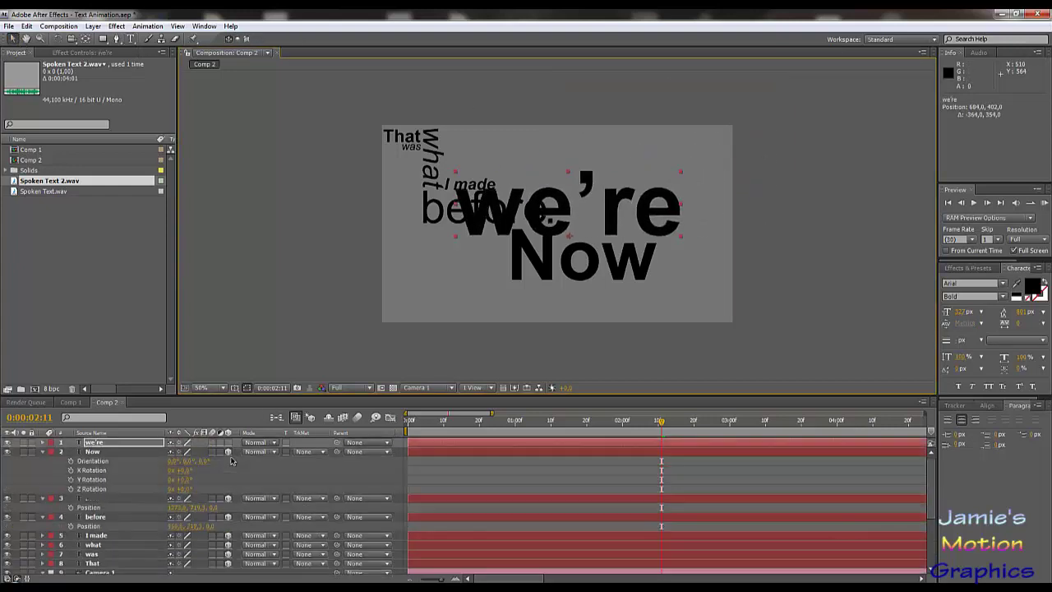
pyautogui.moveTo(576, 205); pyautogui.dragTo(603, 306)
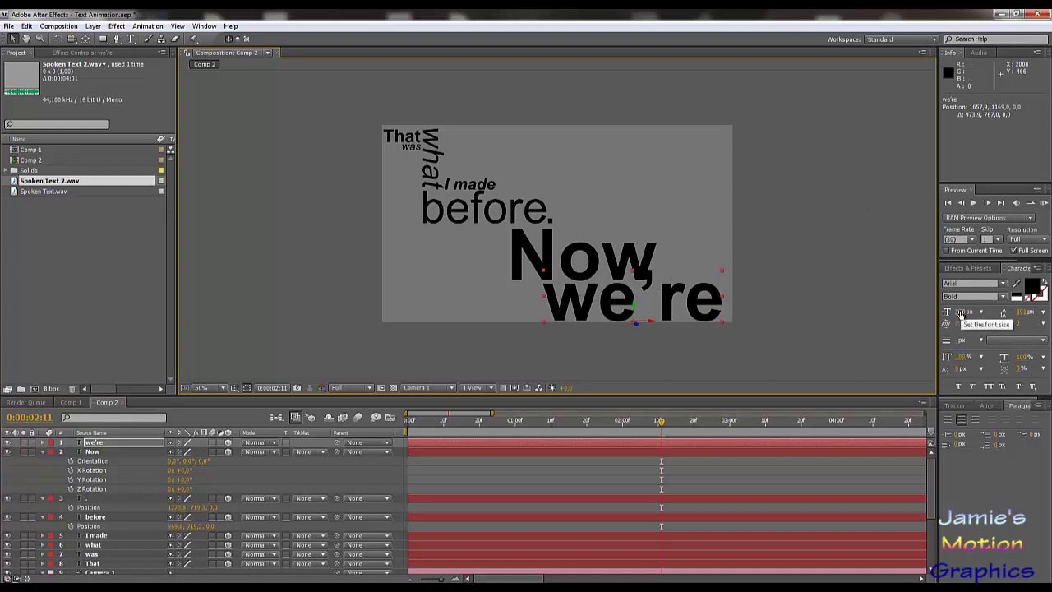
# Step: Set "we're" to 182 px Arial Regular and fit it under the end of "Now", at about 1560, 1126
pyautogui.moveTo(960, 310); pyautogui.dragTo(629, 298)
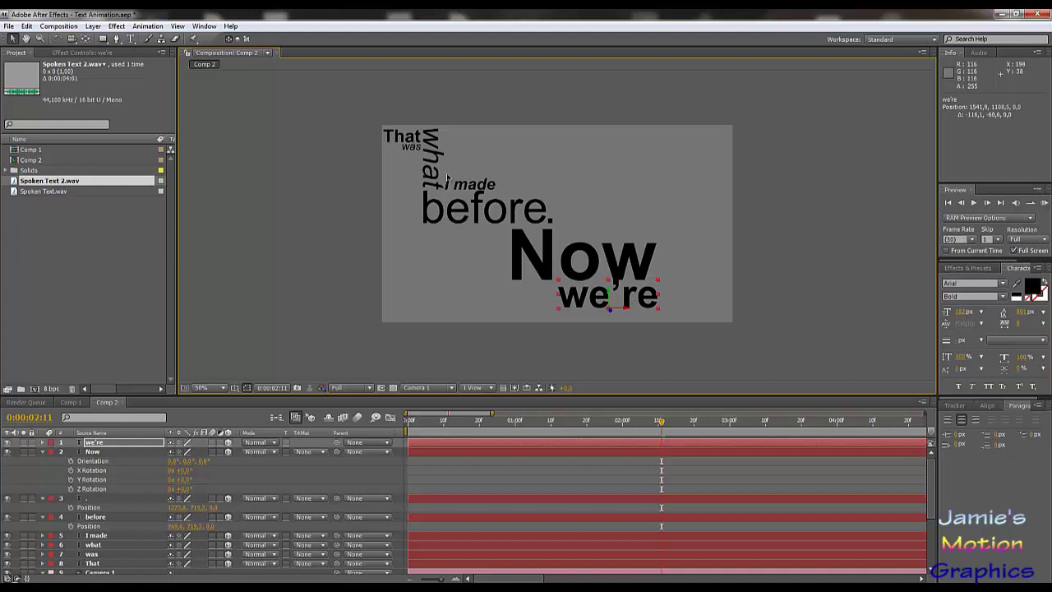
pyautogui.click(999, 297)
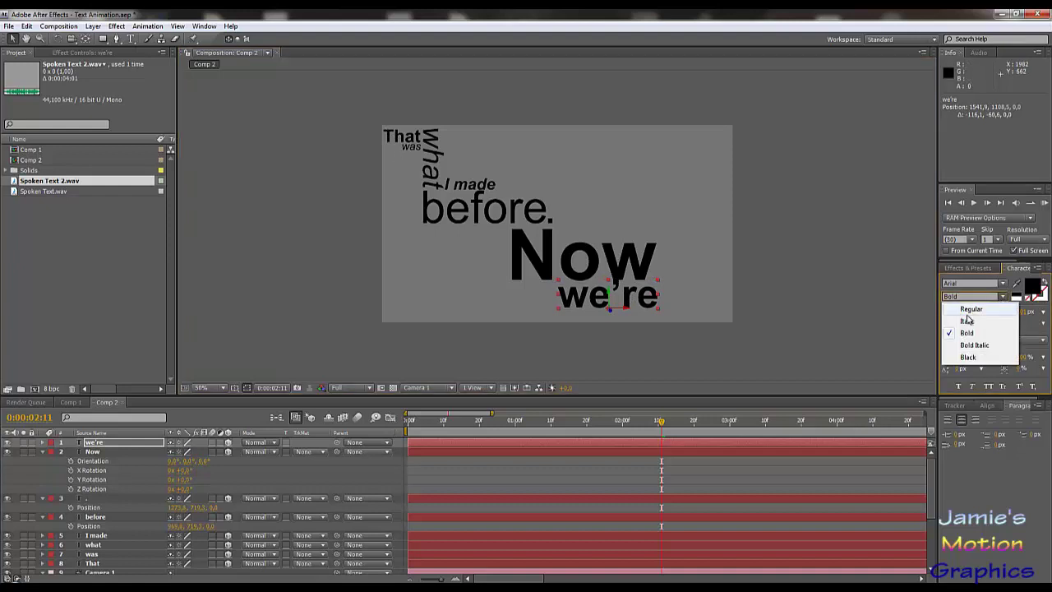
pyautogui.click(970, 309)
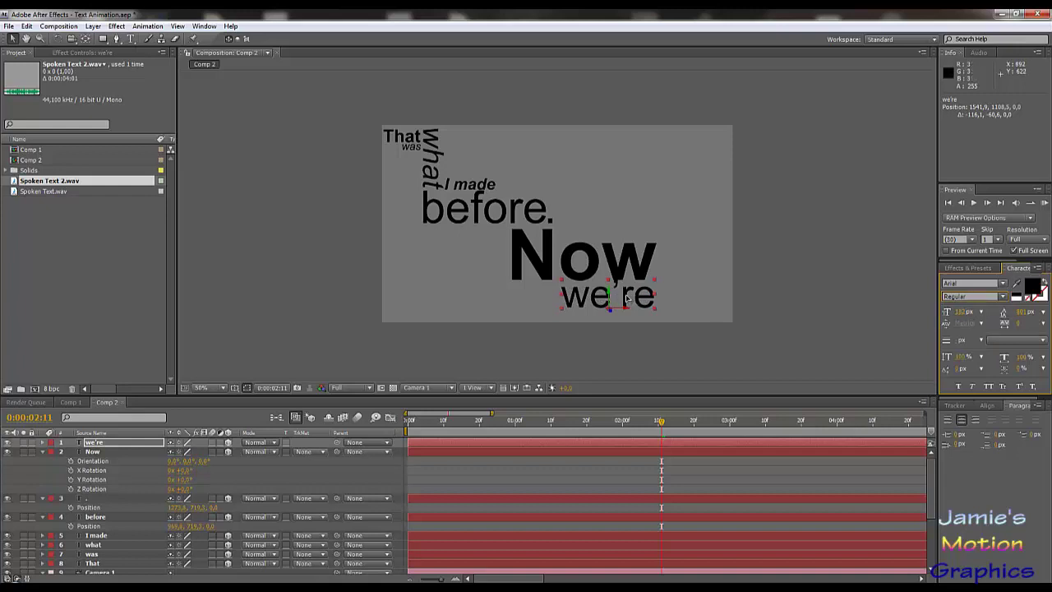
pyautogui.moveTo(628, 301); pyautogui.dragTo(632, 303)
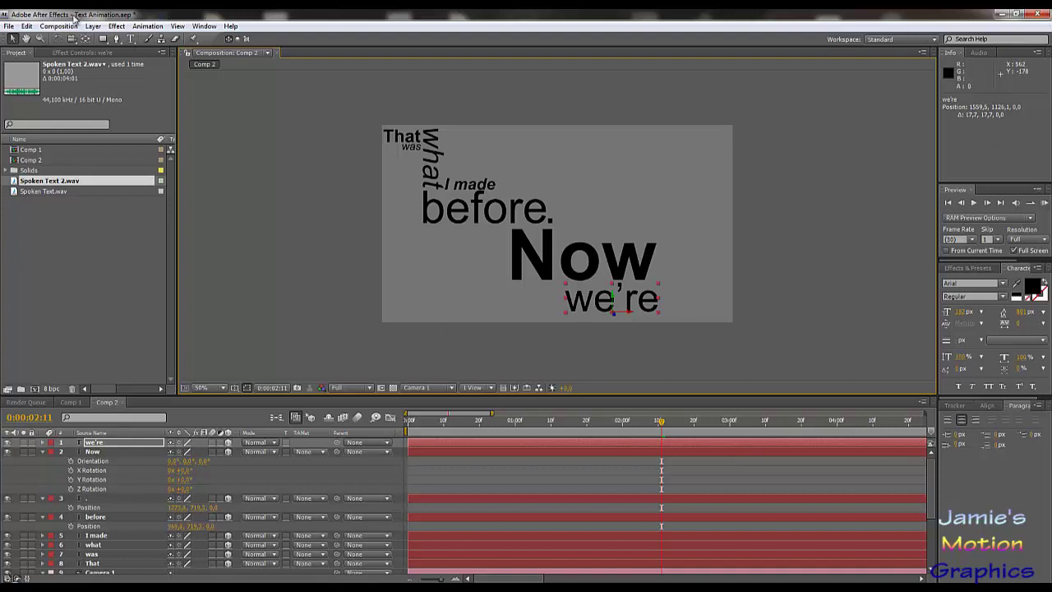
# Step: Add a separate 3D text layer reading "going" and move it to about 1862, 569, above the end of "Now"
pyautogui.click(131, 38)
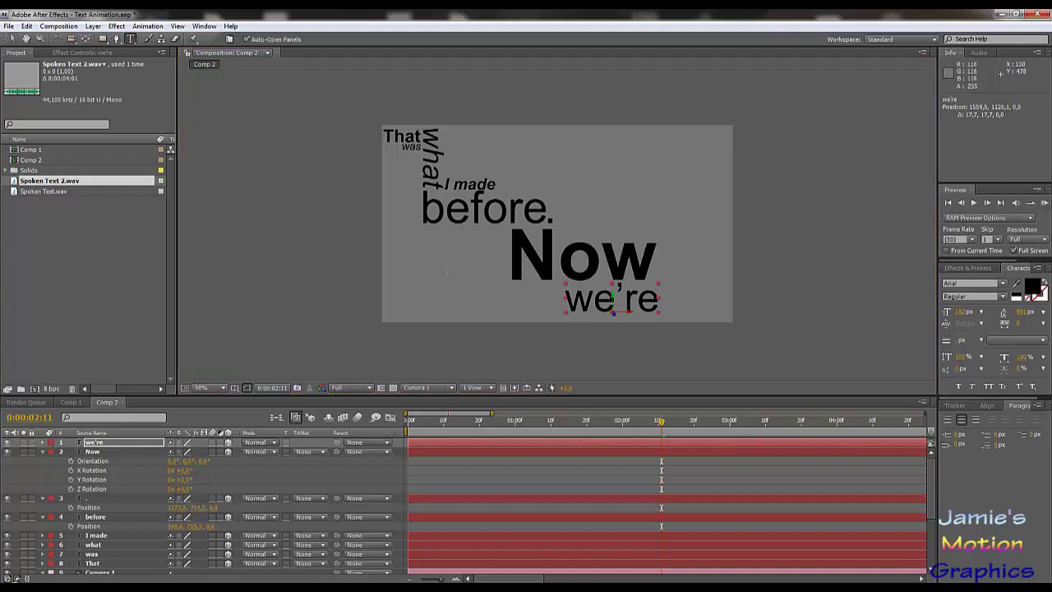
pyautogui.click(456, 347)
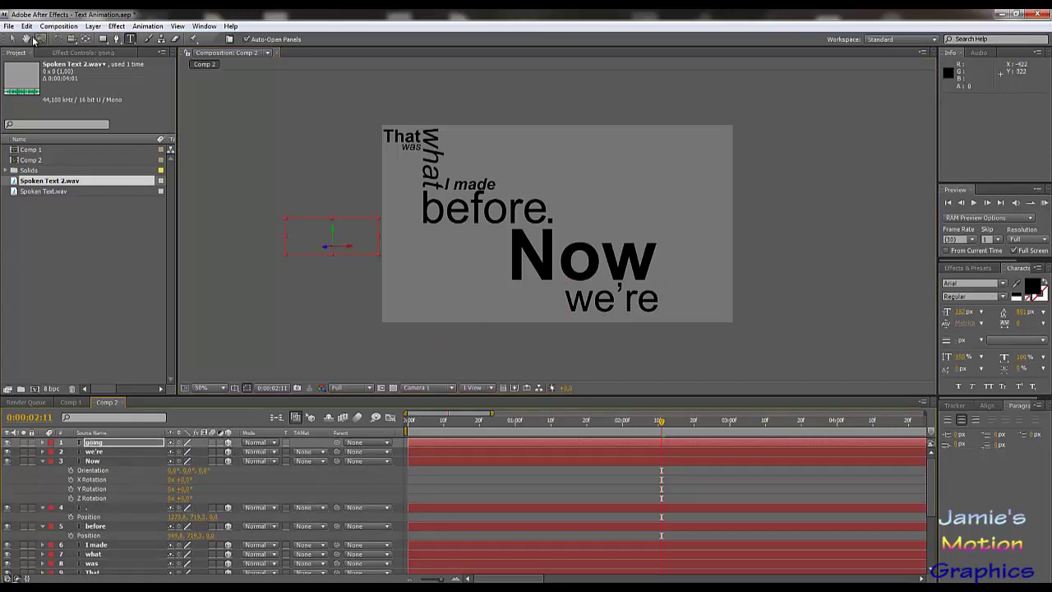
pyautogui.click(13, 38)
pyautogui.moveTo(351, 236); pyautogui.dragTo(693, 176)
# Step: Set the Z rotation of the "going" layer to 90° so the word runs vertically
pyautogui.press('r')
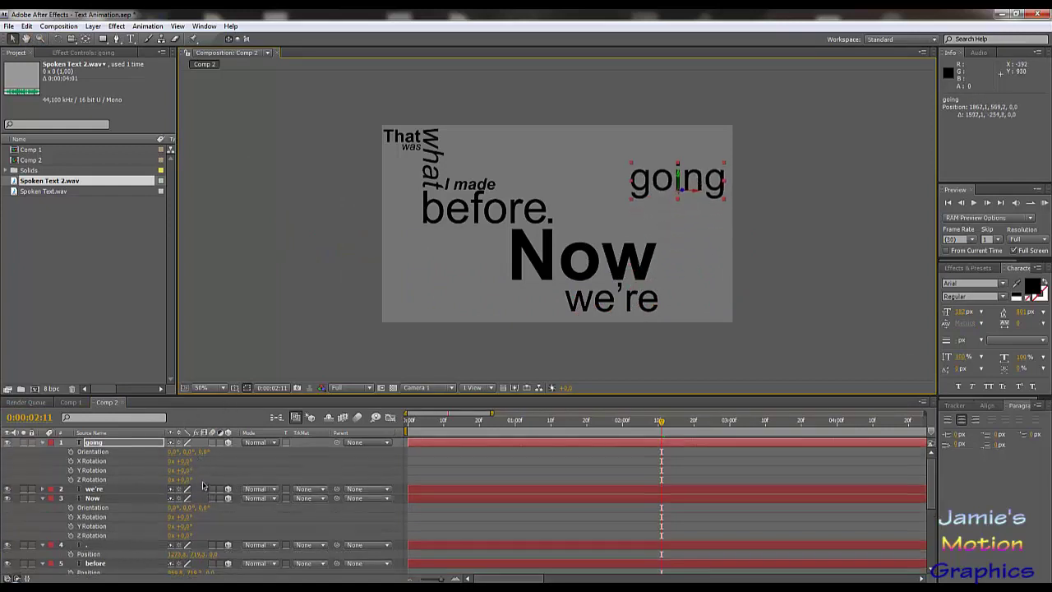
pyautogui.click(185, 480)
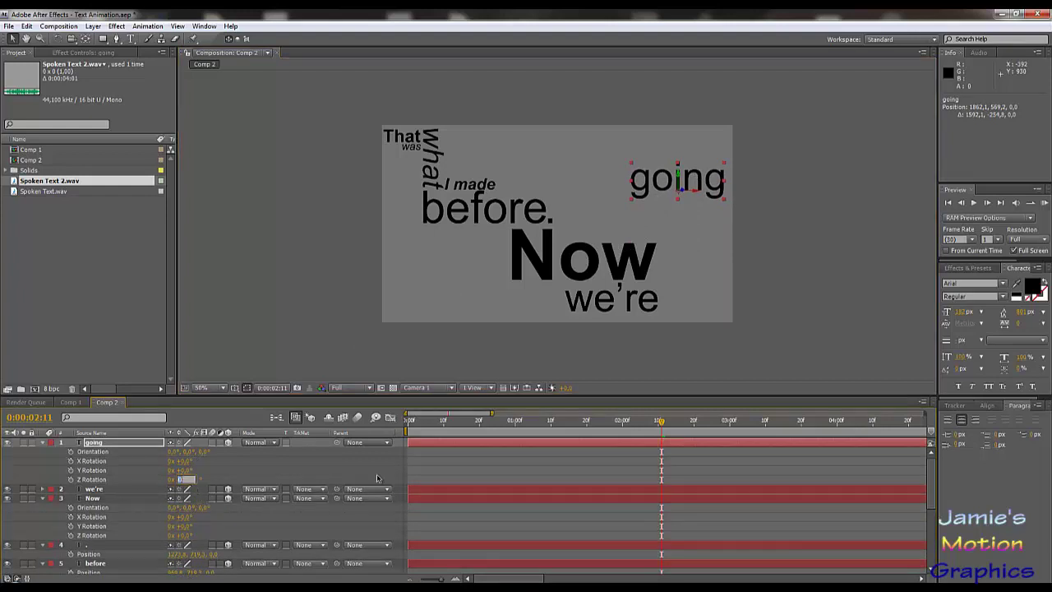
pyautogui.write('90')
pyautogui.press('Return')
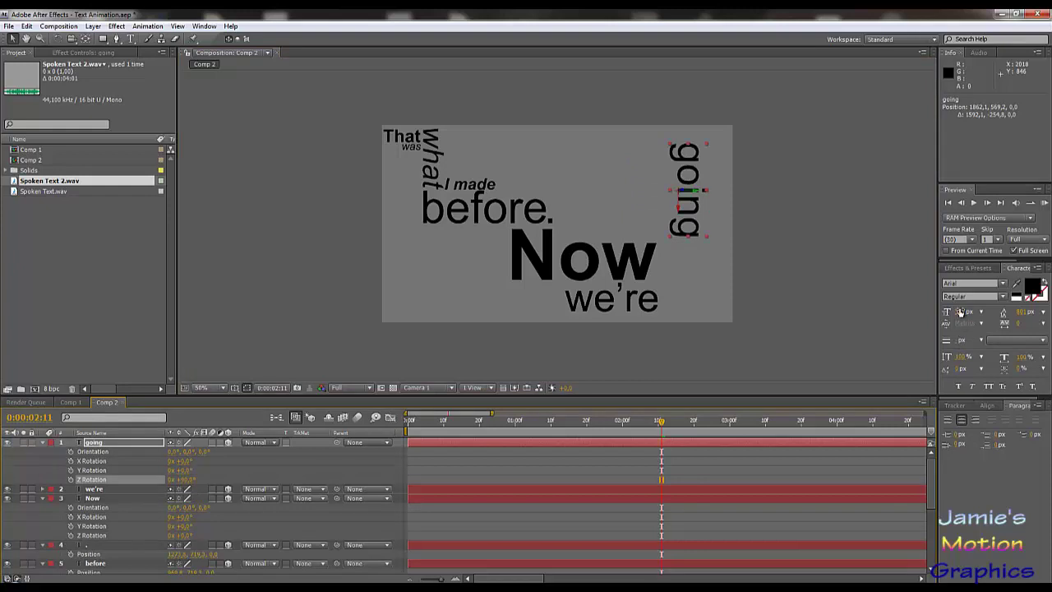
# Step: Enlarge "going", set it to Arial Italic, and move it beside the end of "Now", at about 1847, 1175
pyautogui.moveTo(960, 311); pyautogui.dragTo(1042, 316)
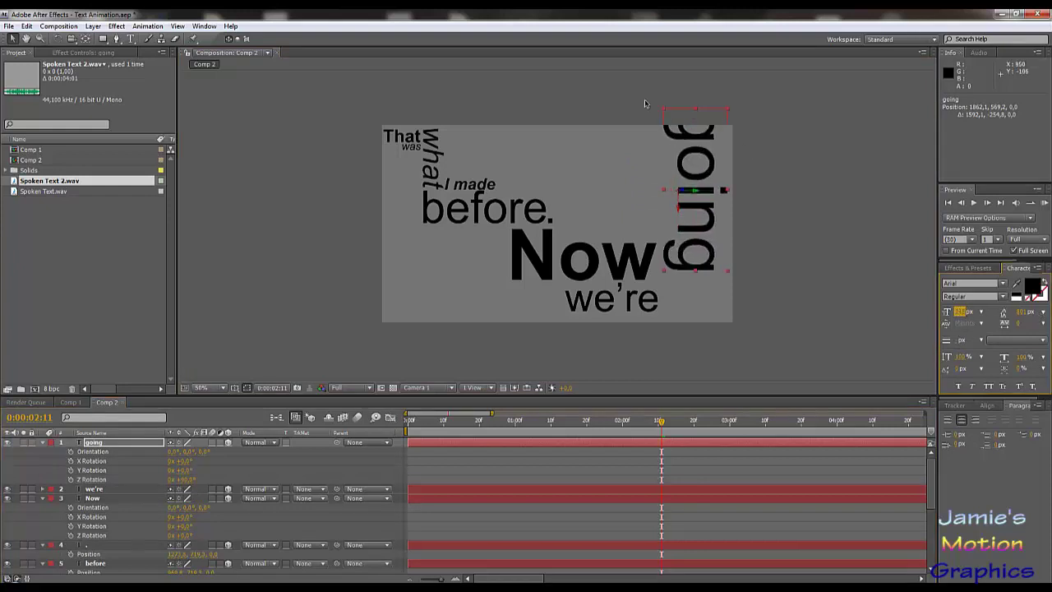
pyautogui.click(1001, 297)
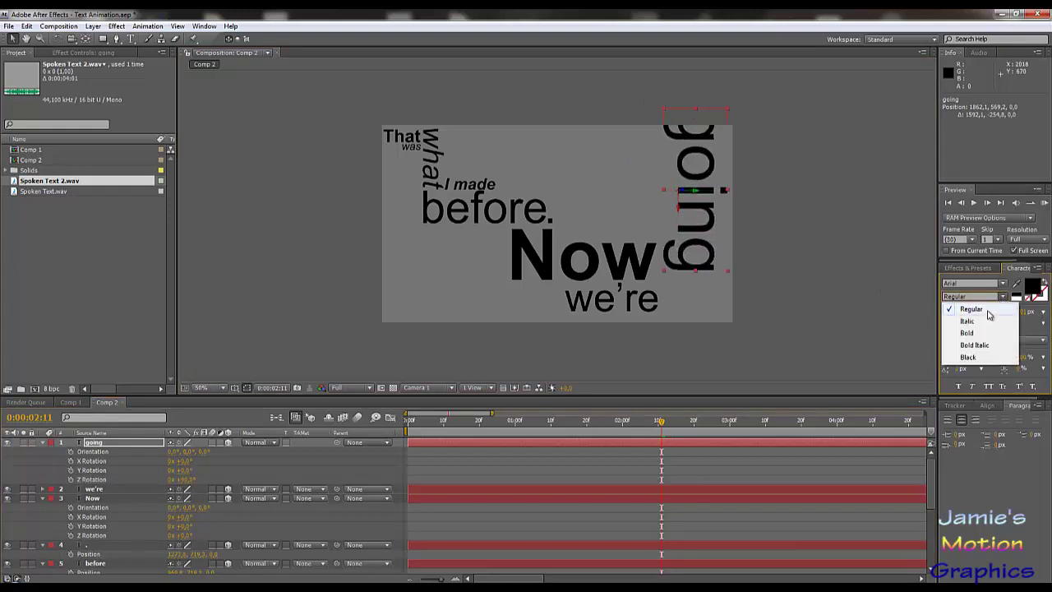
pyautogui.click(983, 318)
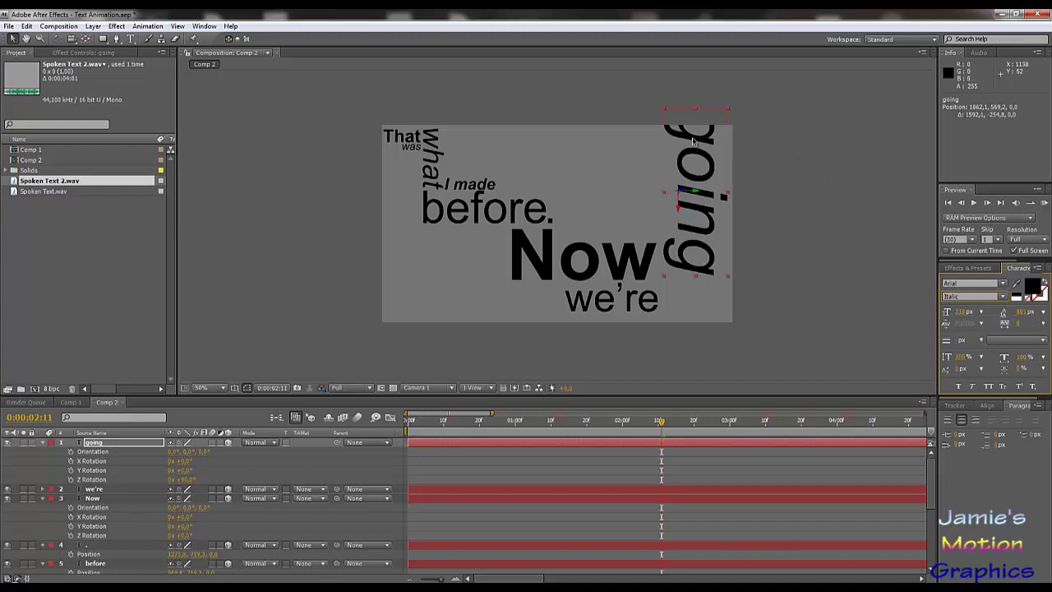
pyautogui.moveTo(693, 146); pyautogui.dragTo(684, 269)
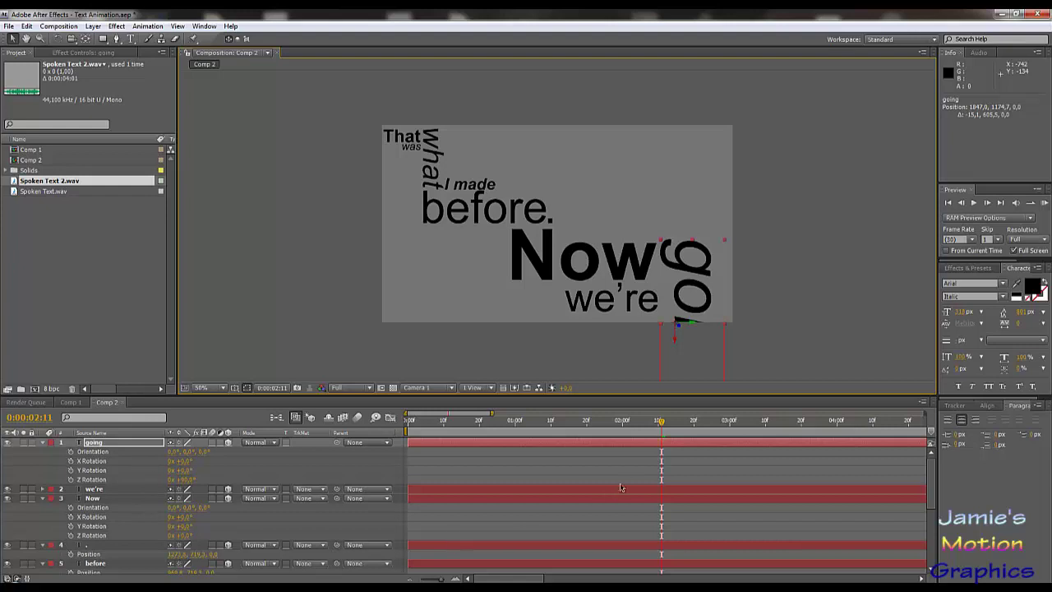
# Step: At 0:00:02:20, keyframe Camera 1's position to about 1584, 885, -3058 to bring "going" into view
pyautogui.scroll(-5, 622, 488)
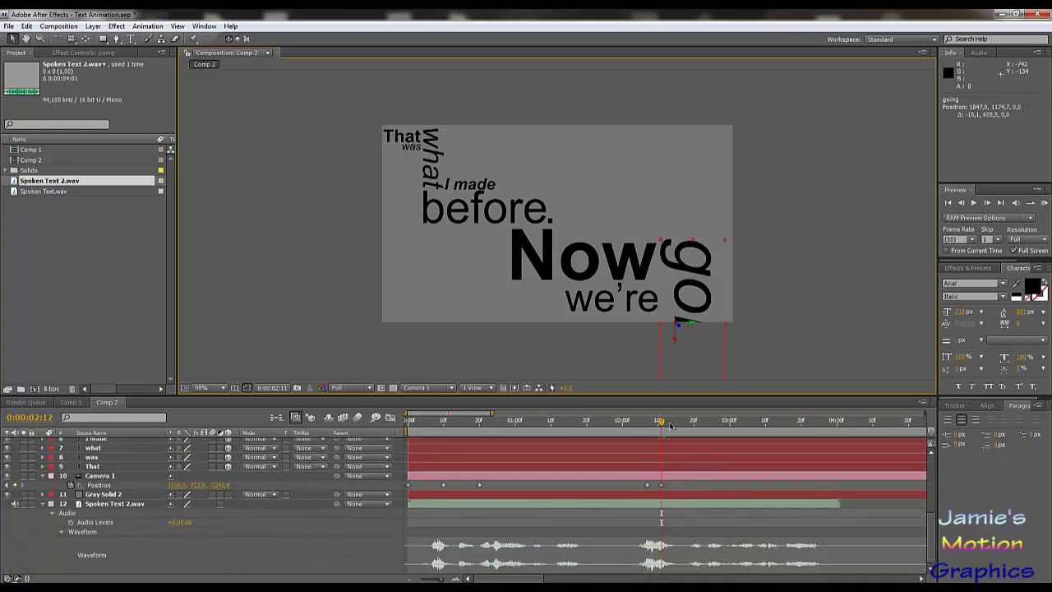
pyautogui.moveTo(670, 425); pyautogui.dragTo(692, 430)
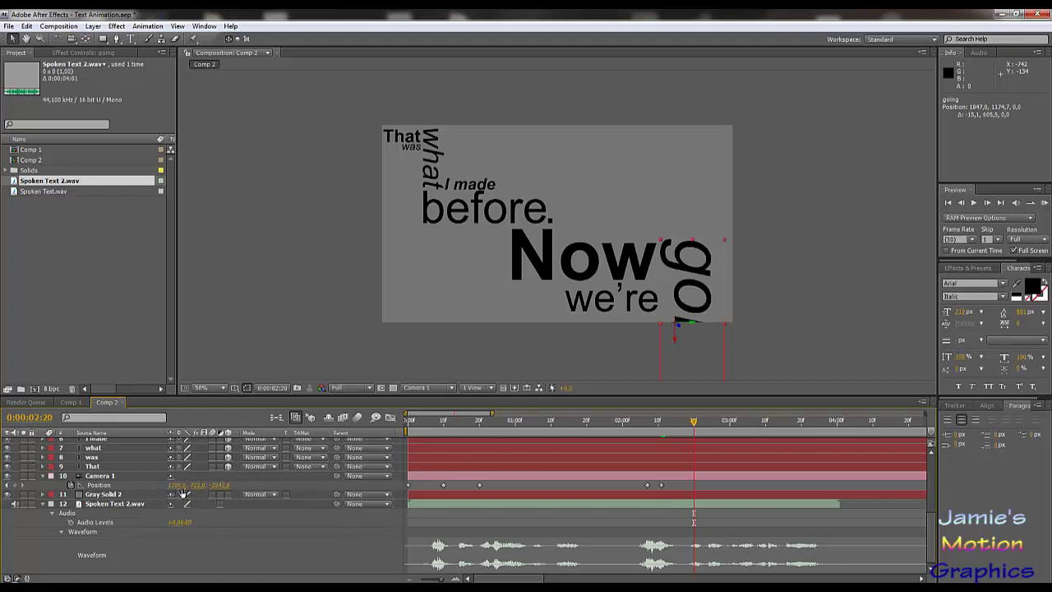
pyautogui.moveTo(224, 485); pyautogui.dragTo(363, 511)
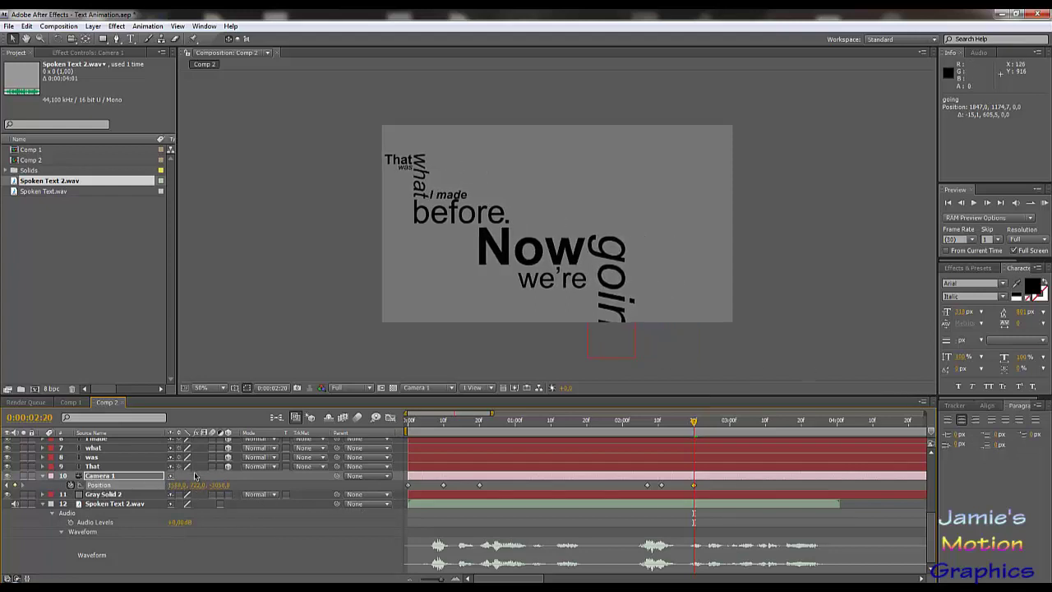
pyautogui.moveTo(198, 486); pyautogui.dragTo(288, 481)
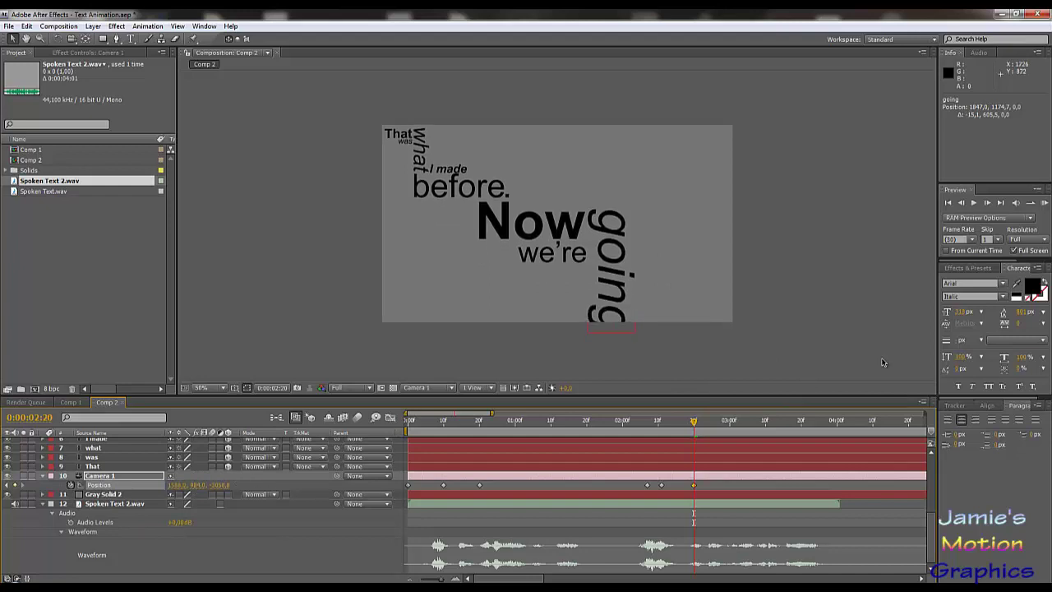
pyautogui.click(965, 312)
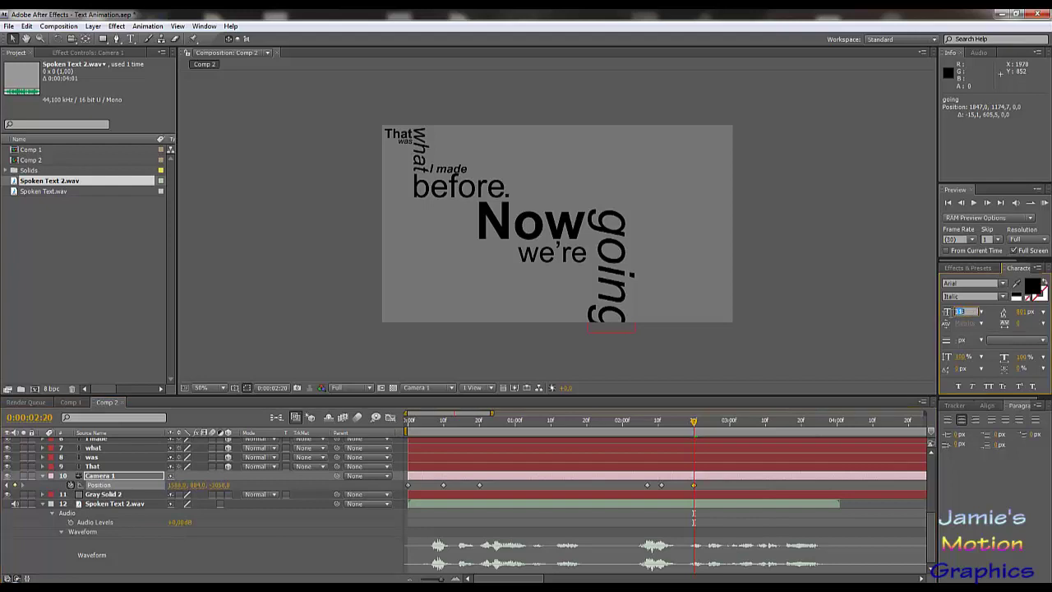
pyautogui.write('318')
pyautogui.press('Return')
pyautogui.click(965, 312)
pyautogui.write('200')
pyautogui.press('Return')
pyautogui.click(961, 315)
pyautogui.hotkey('ctrl', 'z')
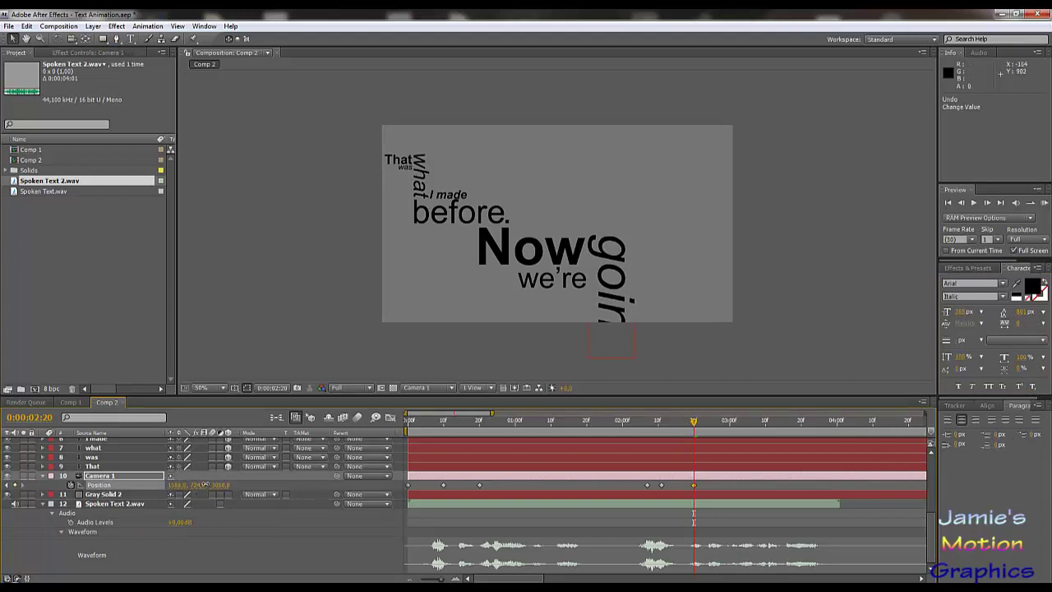
# Step: Set Camera 1's Y position at 0:00:02:20 to about 888 to frame the vertical word
pyautogui.moveTo(205, 485); pyautogui.dragTo(312, 467)
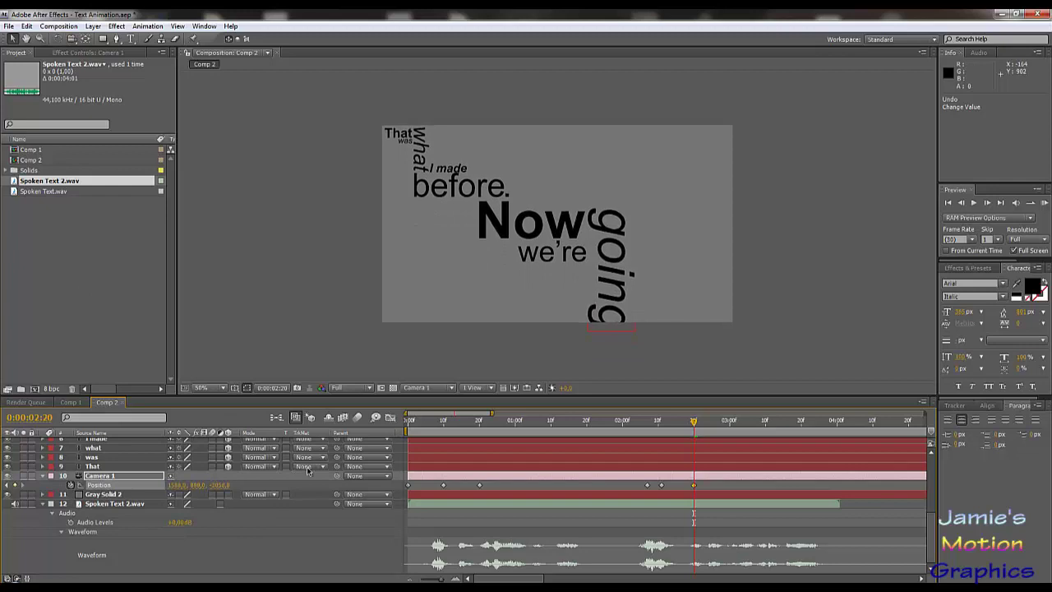
# Step: Reduce the "going" text to about 282 px and reposition it against "Now", at about 1844, 1147
pyautogui.scroll(6, 118, 454)
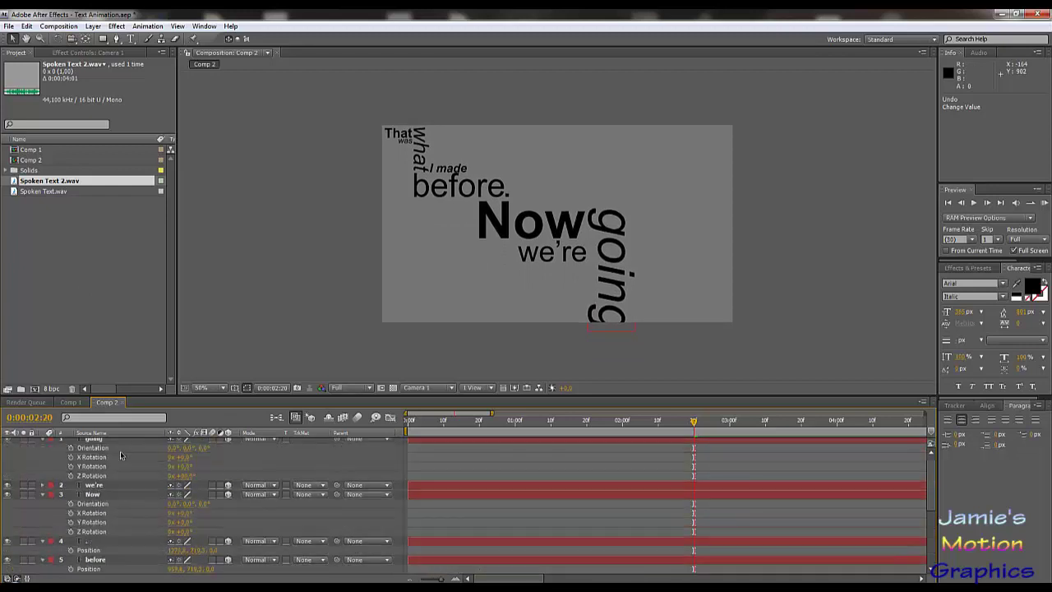
pyautogui.click(105, 443)
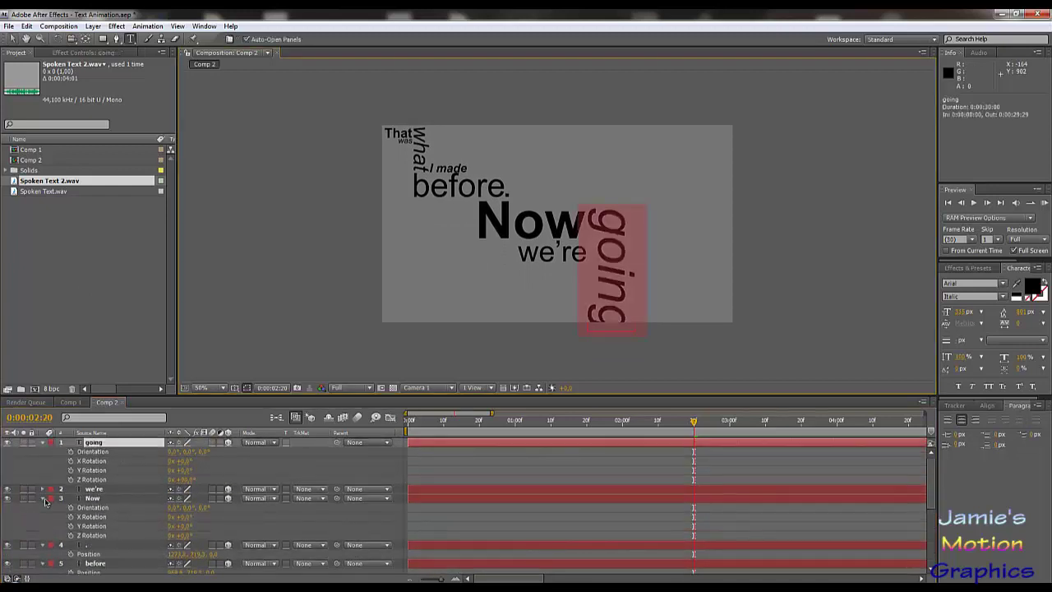
pyautogui.click(42, 498)
pyautogui.scroll(-1, 43, 498)
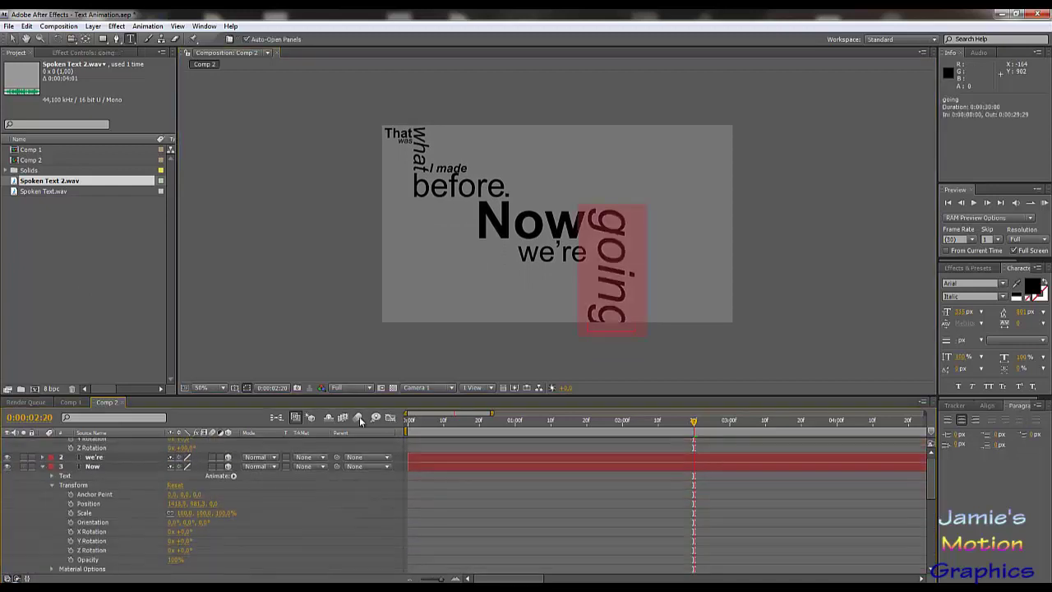
pyautogui.click(962, 313)
pyautogui.moveTo(960, 315); pyautogui.dragTo(946, 313)
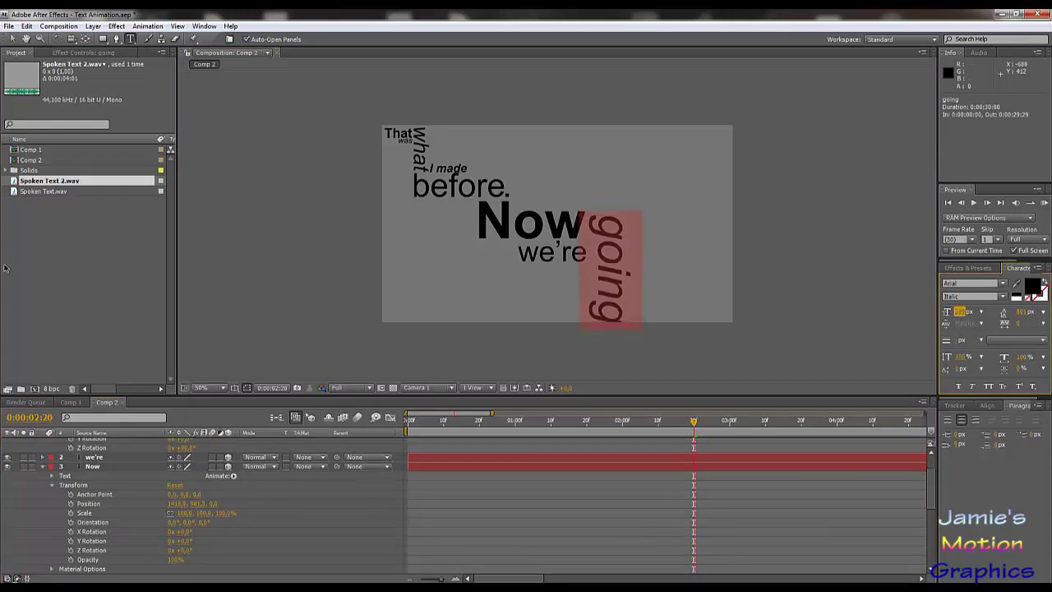
pyautogui.click(12, 39)
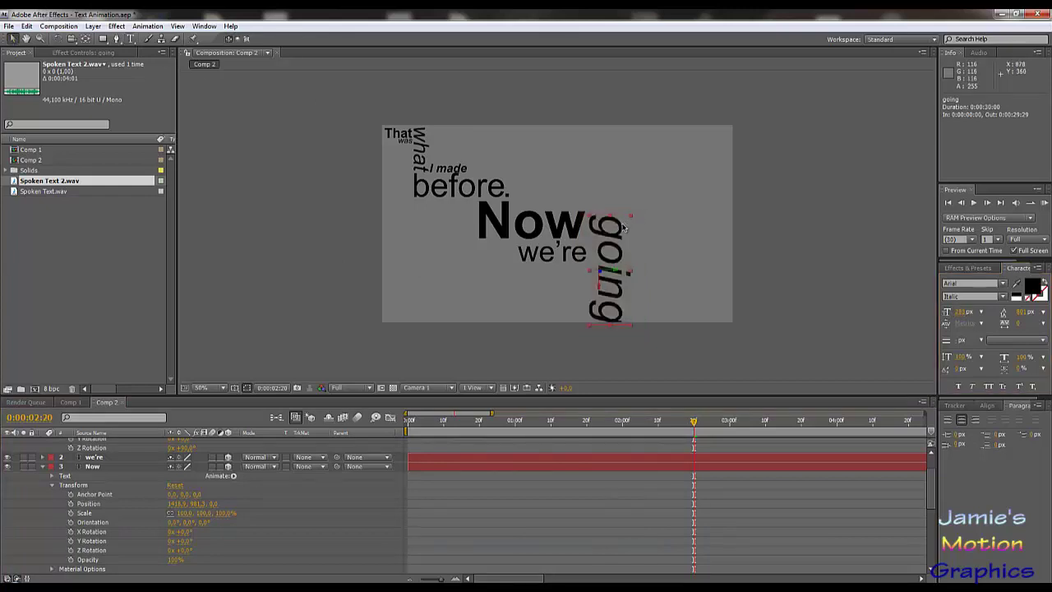
pyautogui.moveTo(623, 226); pyautogui.dragTo(620, 217)
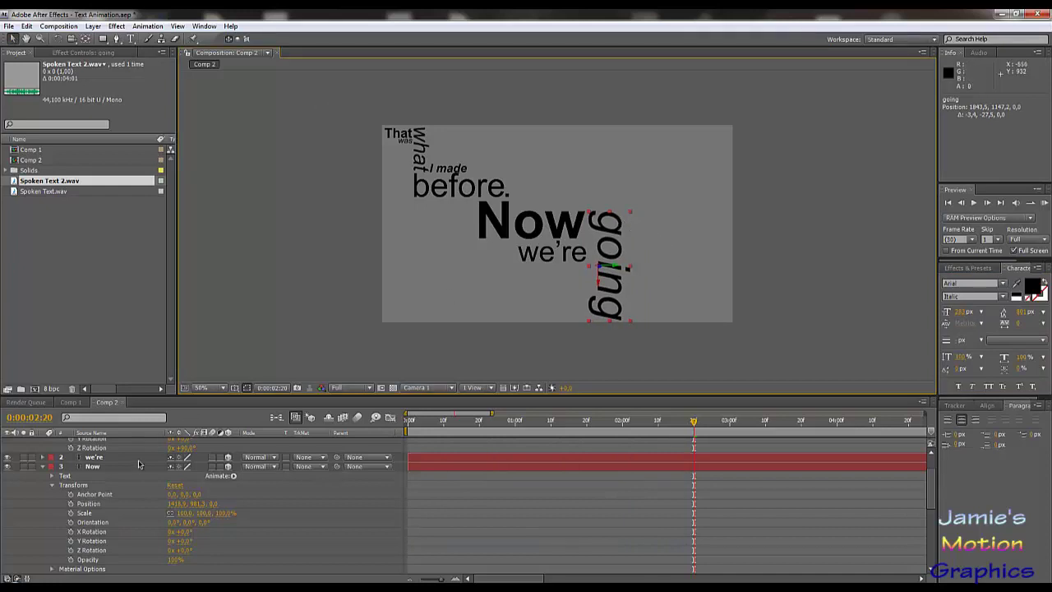
# Step: Add a separate text layer reading "to" and place it beside the end of "going", at about 1102, 702
pyautogui.scroll(2, 135, 468)
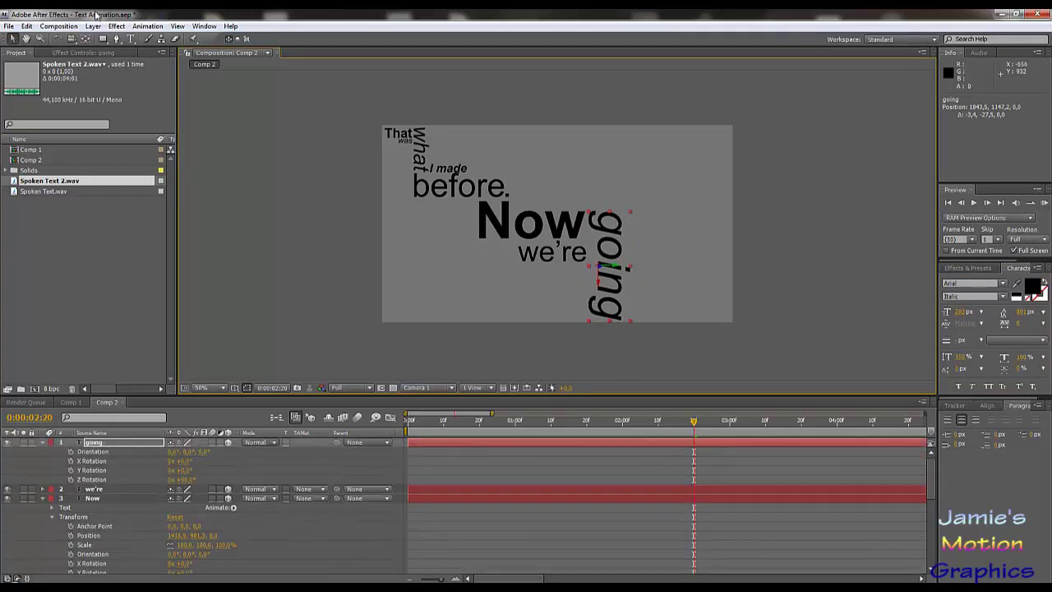
pyautogui.click(131, 39)
pyautogui.click(792, 162)
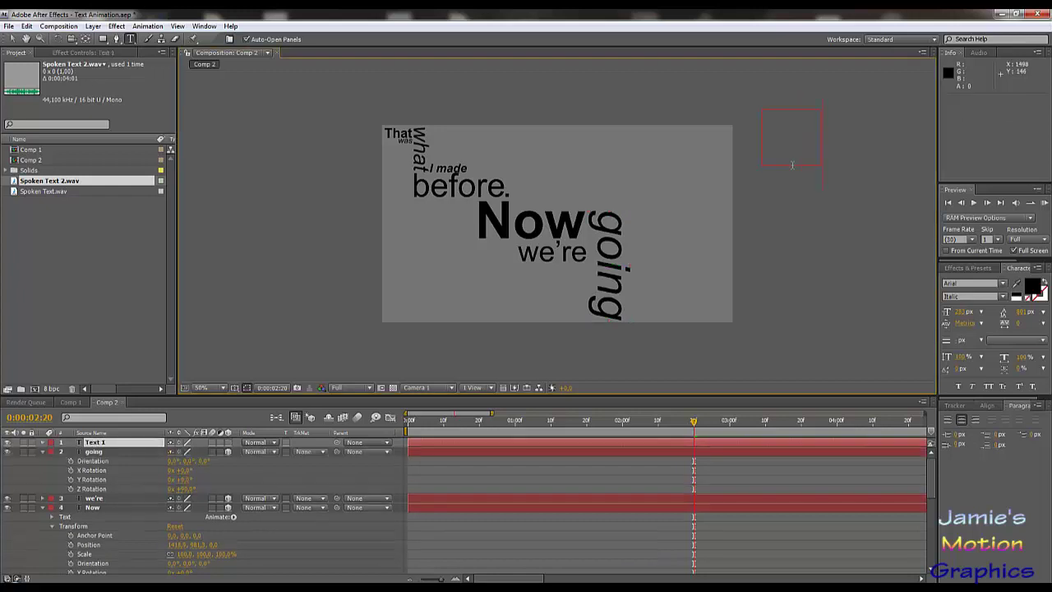
pyautogui.click(11, 39)
pyautogui.moveTo(796, 155); pyautogui.dragTo(692, 308)
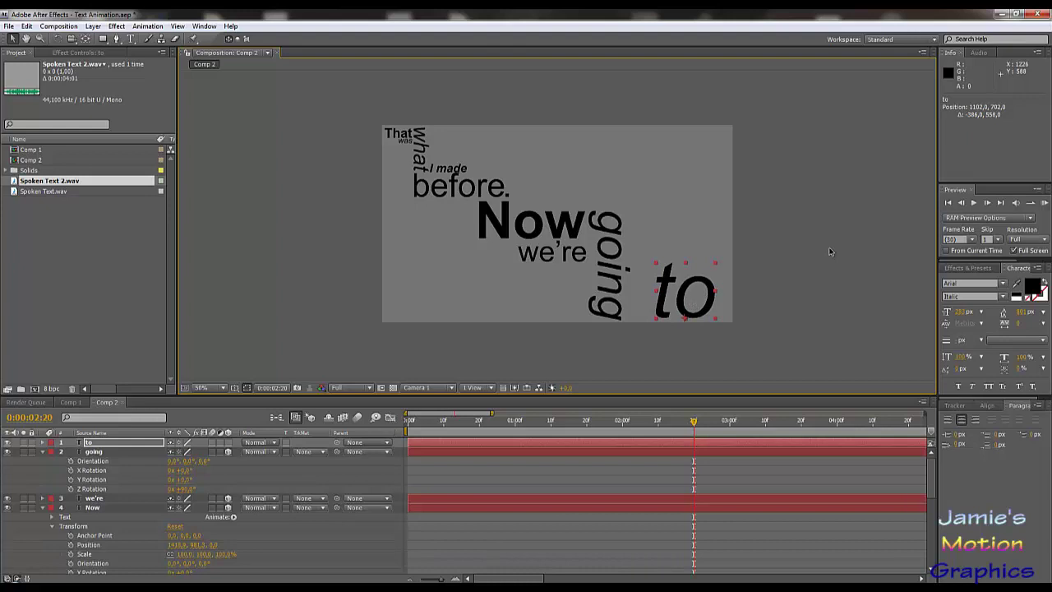
# Step: Enlarge "to" to about 472 px and fit it tightly against "going", at about 1086, 710
pyautogui.click(963, 313)
pyautogui.moveTo(967, 315); pyautogui.dragTo(1043, 282)
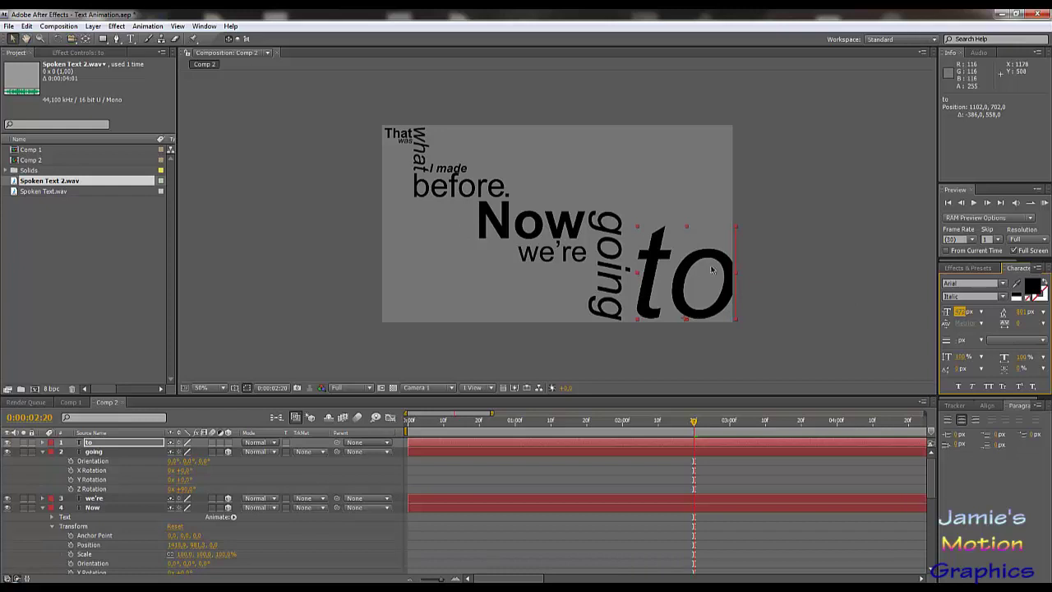
pyautogui.moveTo(682, 277); pyautogui.dragTo(678, 278)
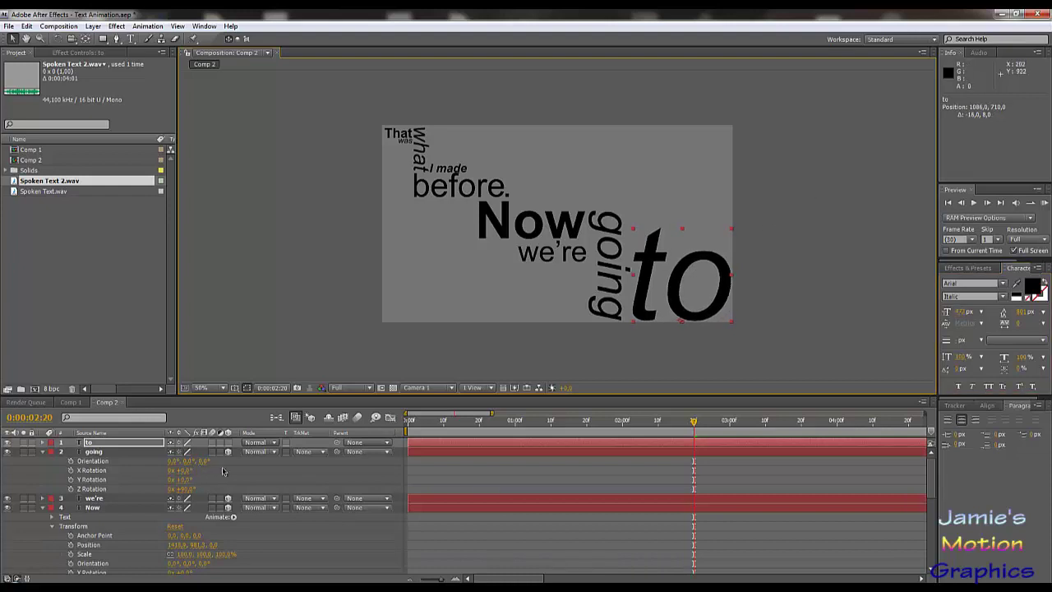
# Step: Preview the narration audio from 0:00:02:20 and bring Camera 1's position keyframes into view
pyautogui.press('KP_Decimal')
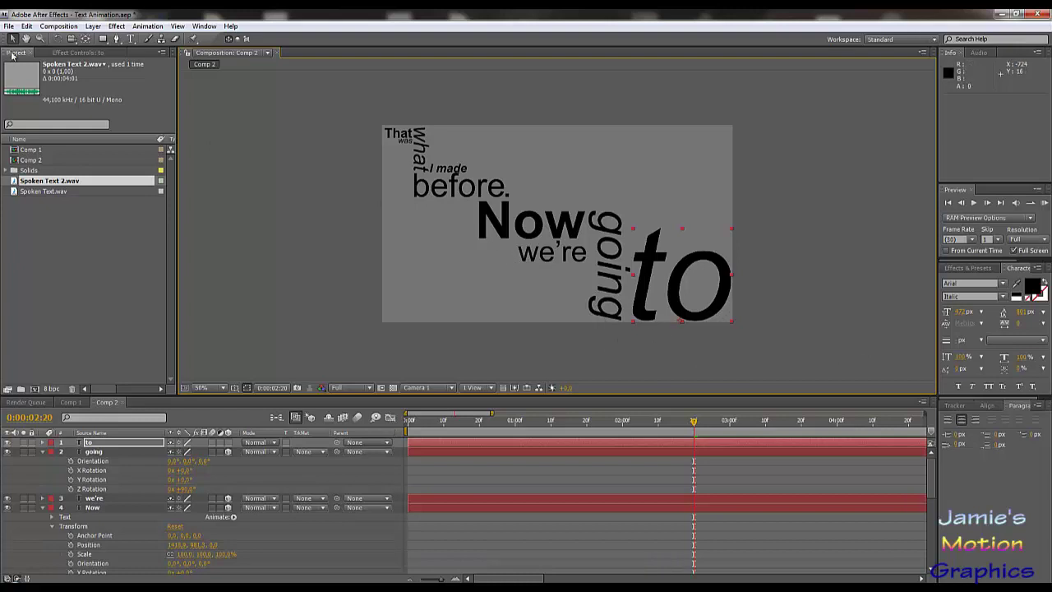
pyautogui.scroll(-5, 745, 499)
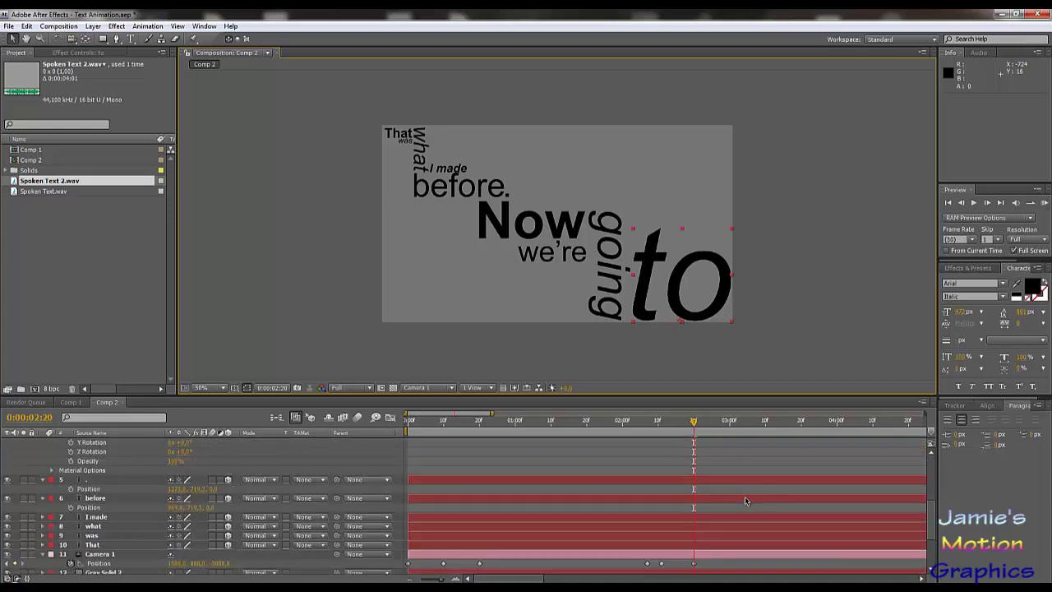
# Step: Move the current time to 0:00:03:00
pyautogui.moveTo(697, 423); pyautogui.dragTo(730, 434)
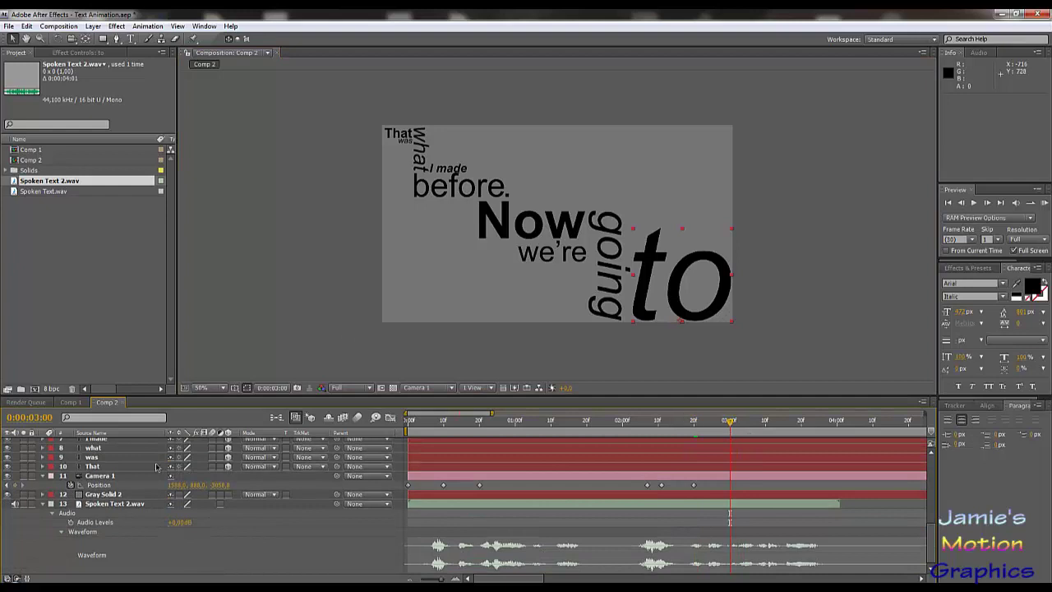
pyautogui.moveTo(221, 486); pyautogui.dragTo(165, 474)
pyautogui.hotkey('ctrl', 'z')
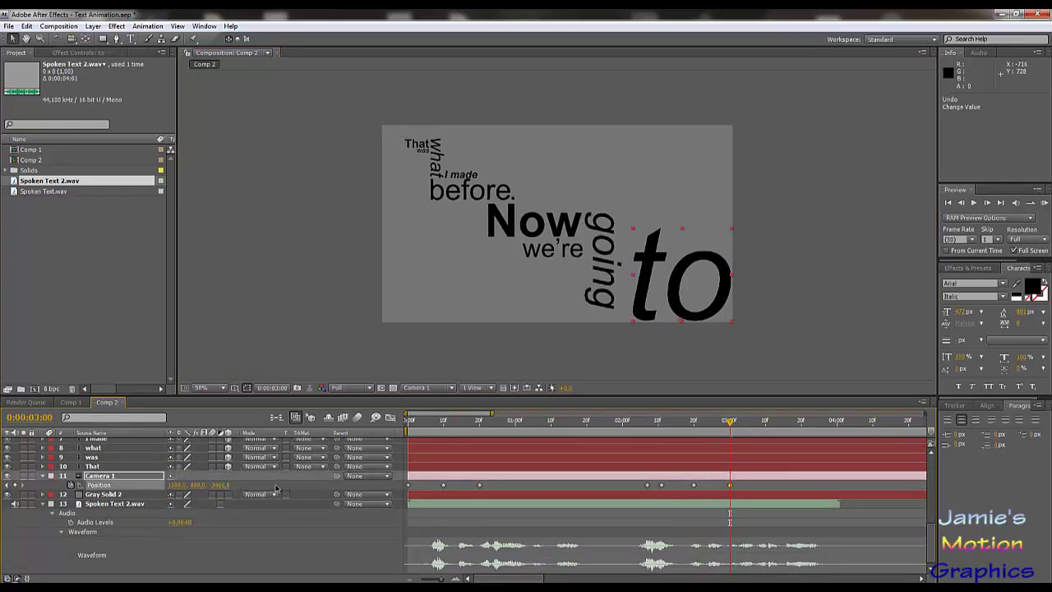
pyautogui.hotkey('ctrl', 'z')
# Step: Undo the last change to the word "to", then place it just after "going" and enlarge it to fill the frame's lower corner
pyautogui.scroll(2, 245, 499)
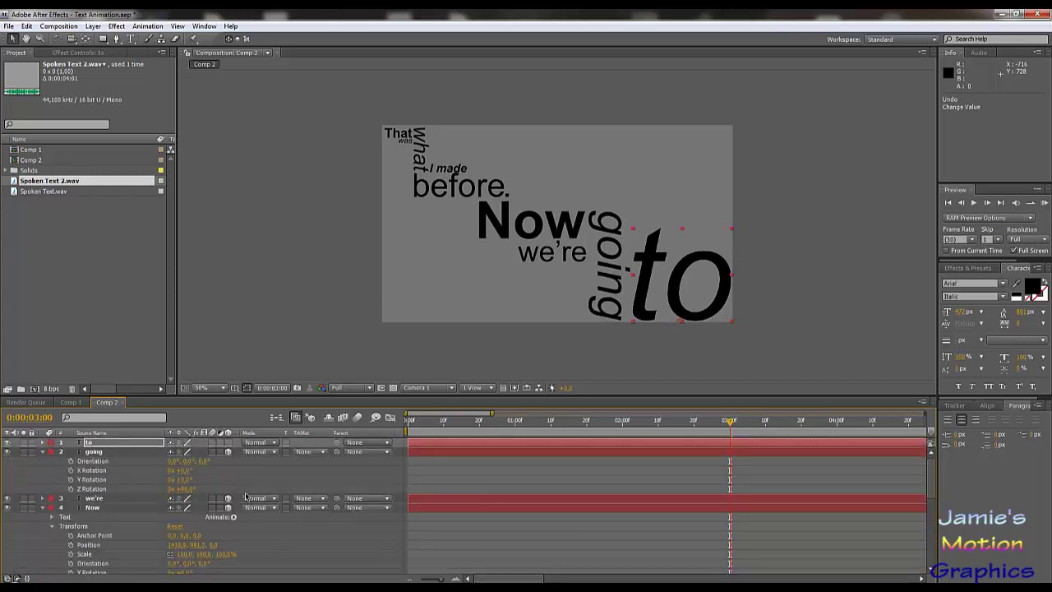
pyautogui.hotkey('ctrl', 'z')
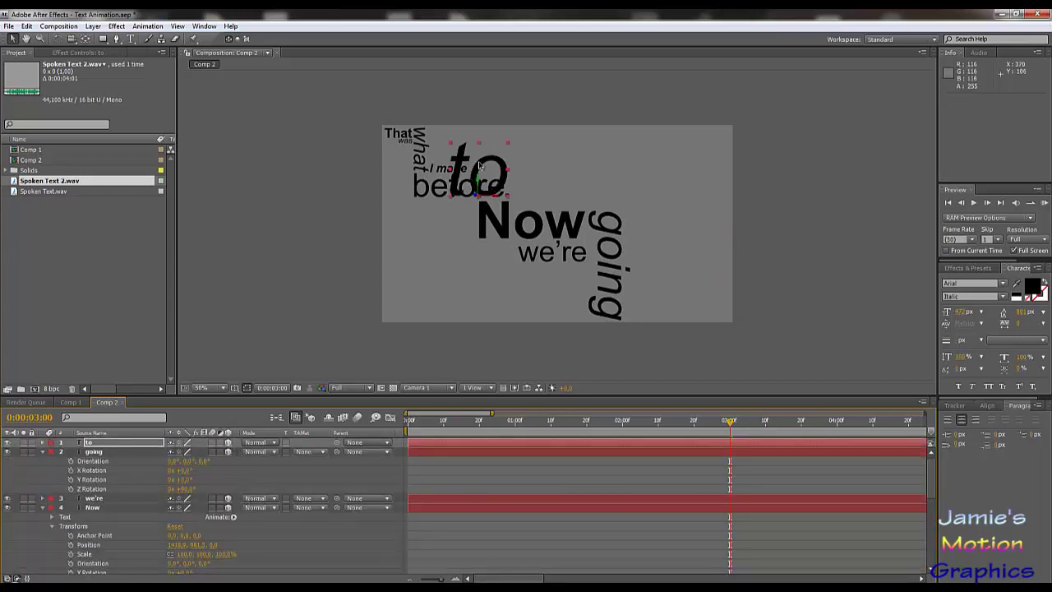
pyautogui.moveTo(479, 167); pyautogui.dragTo(679, 293)
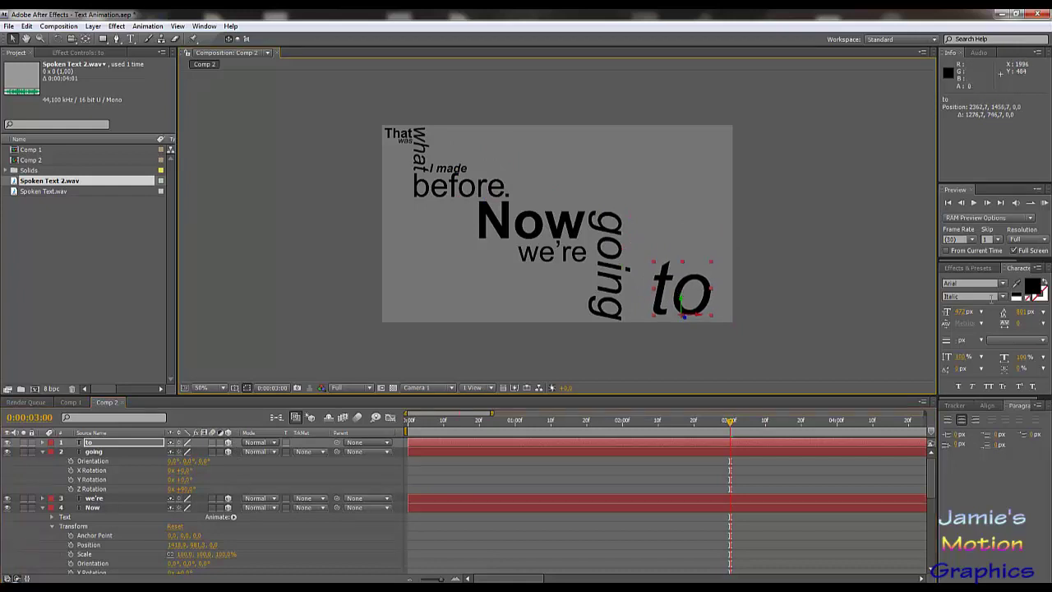
pyautogui.moveTo(960, 312)
pyautogui.mouseDown()
pyautogui.moveTo(983, 313)
pyautogui.moveTo(971, 312)
pyautogui.mouseUp()
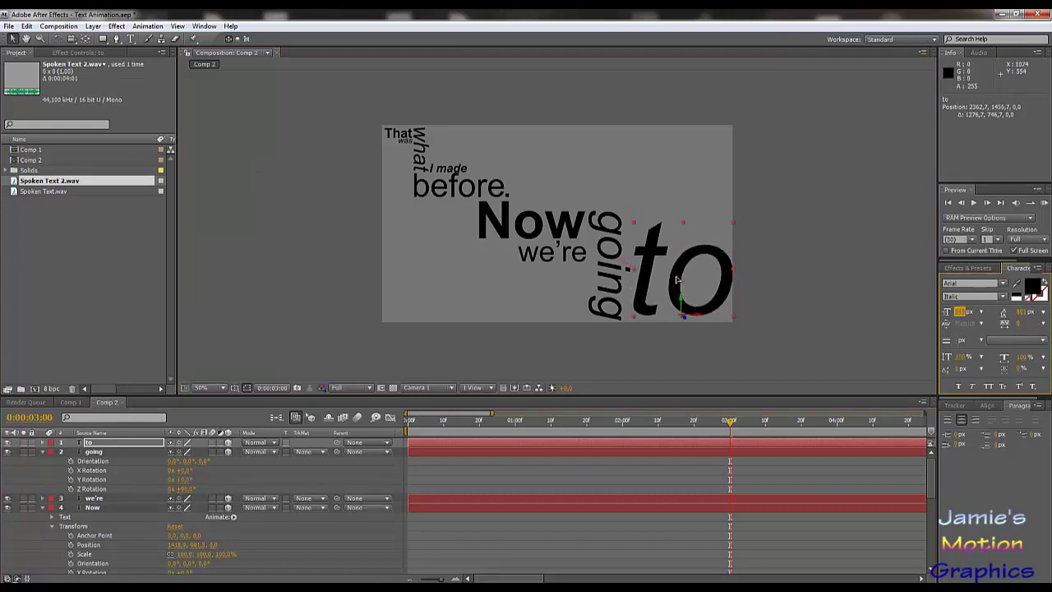
pyautogui.moveTo(677, 280); pyautogui.dragTo(675, 285)
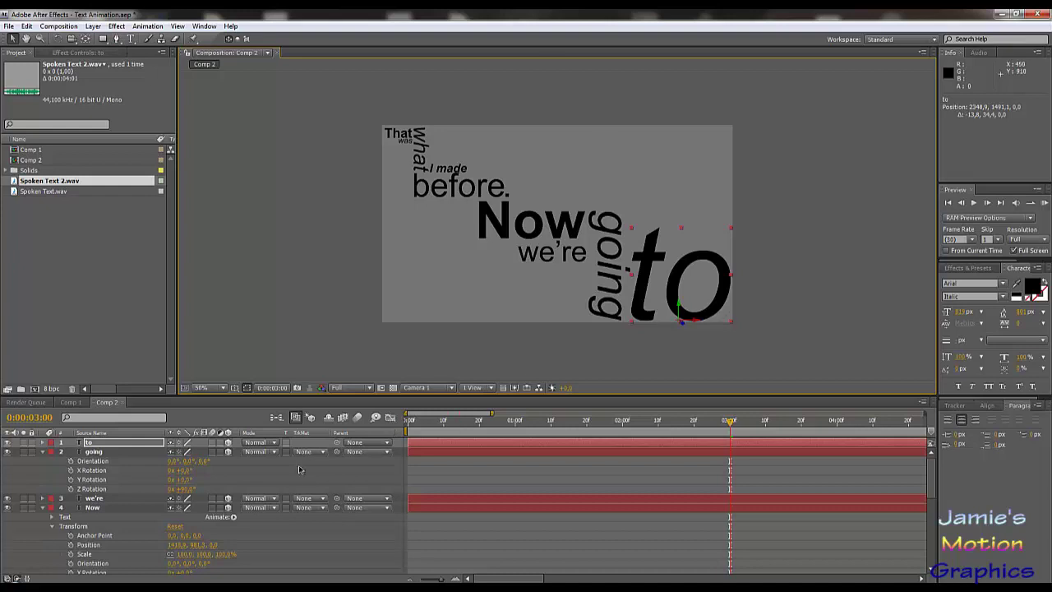
# Step: Keyframe the Camera 1 position at 2131, 1172, -4620 to pull back and make room beyond the word "to"
pyautogui.scroll(-5, 568, 485)
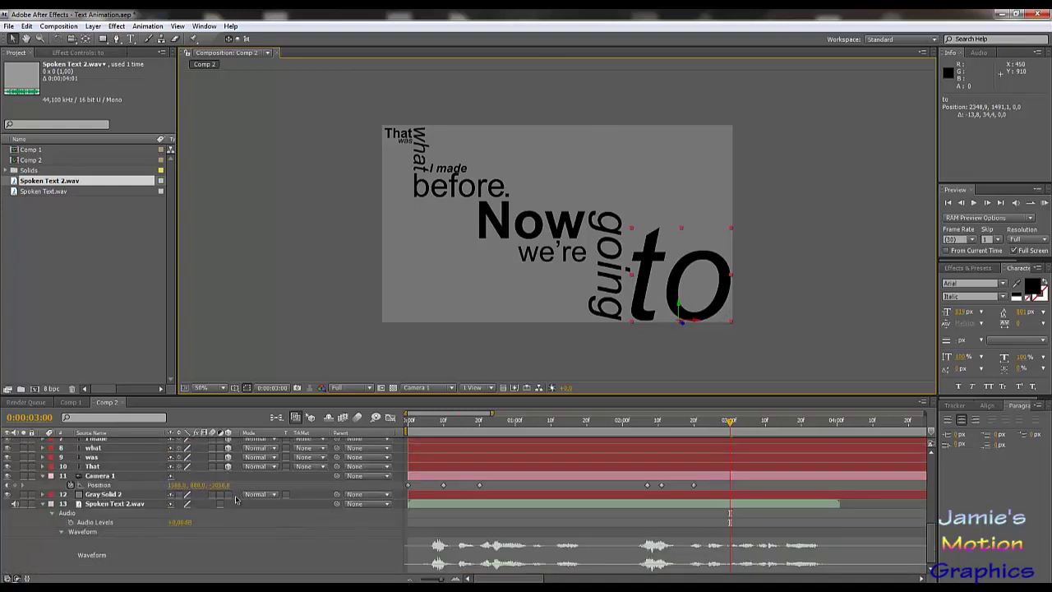
pyautogui.moveTo(215, 484); pyautogui.dragTo(20, 486)
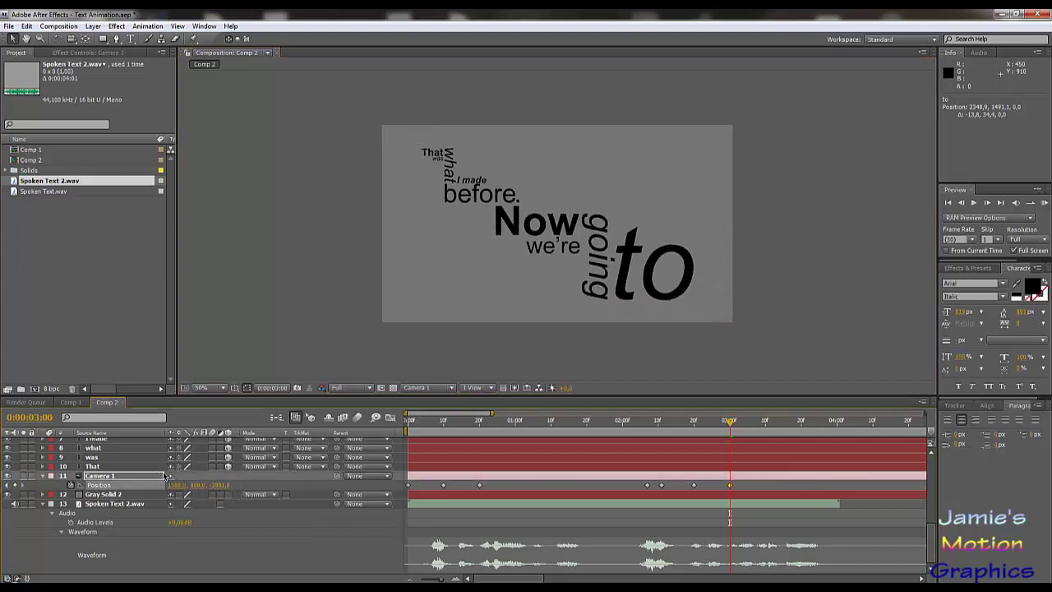
pyautogui.moveTo(165, 477); pyautogui.dragTo(50, 490)
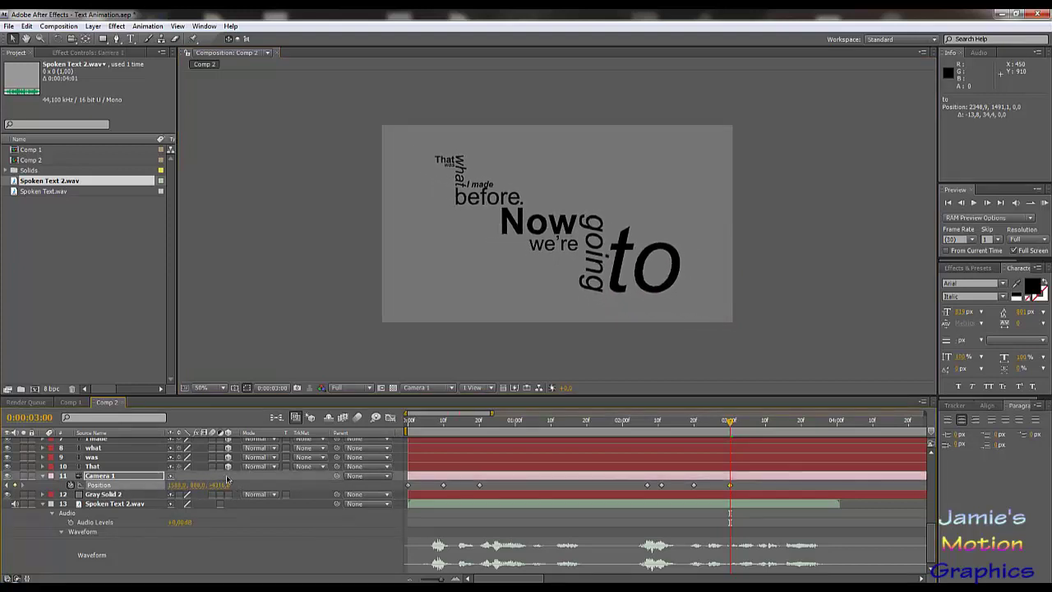
pyautogui.moveTo(220, 490); pyautogui.dragTo(161, 485)
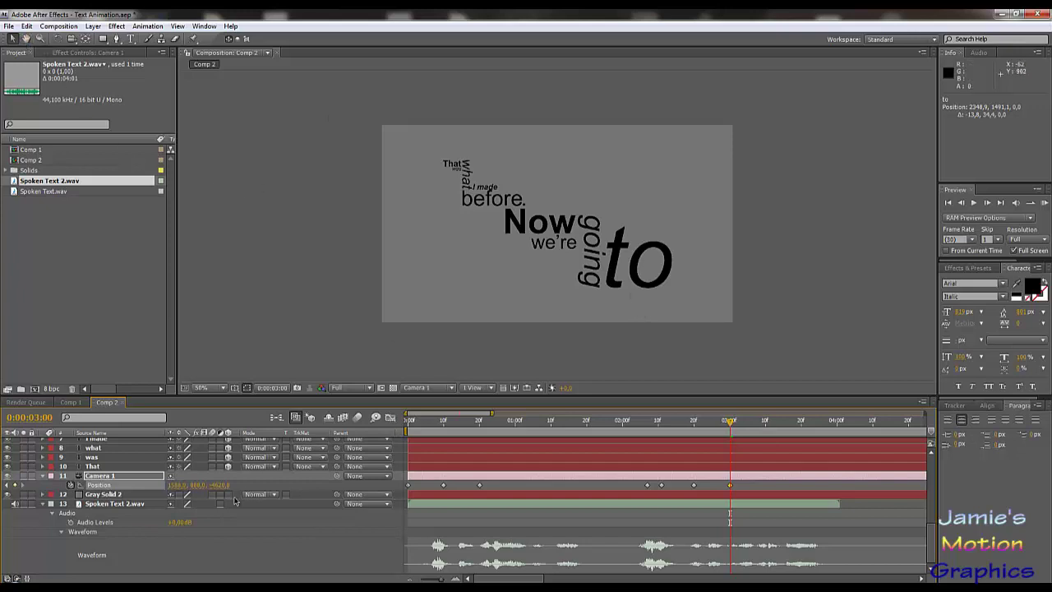
pyautogui.moveTo(173, 485); pyautogui.dragTo(502, 514)
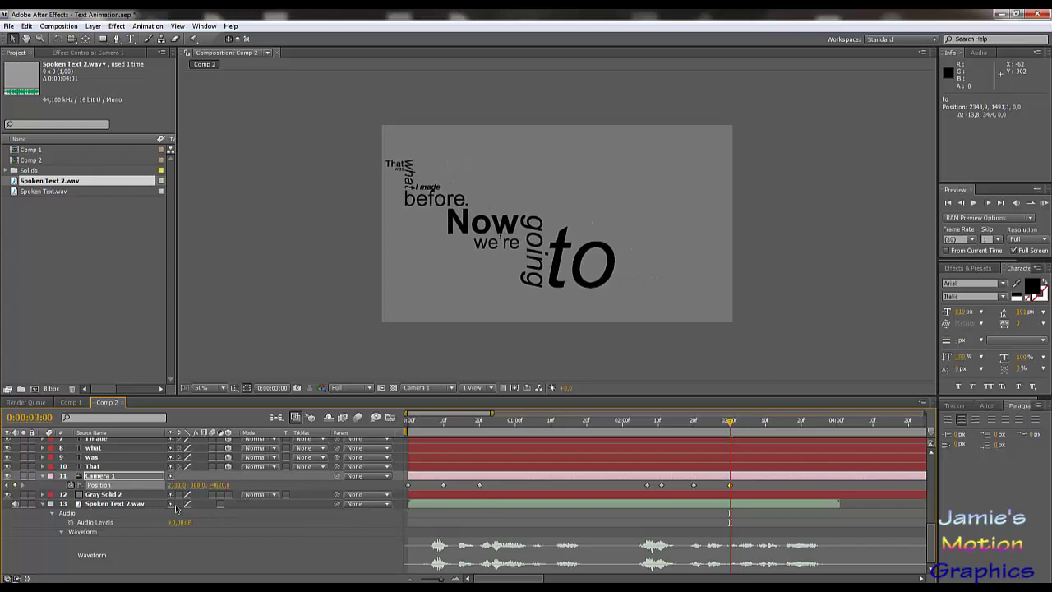
pyautogui.moveTo(203, 484); pyautogui.dragTo(356, 480)
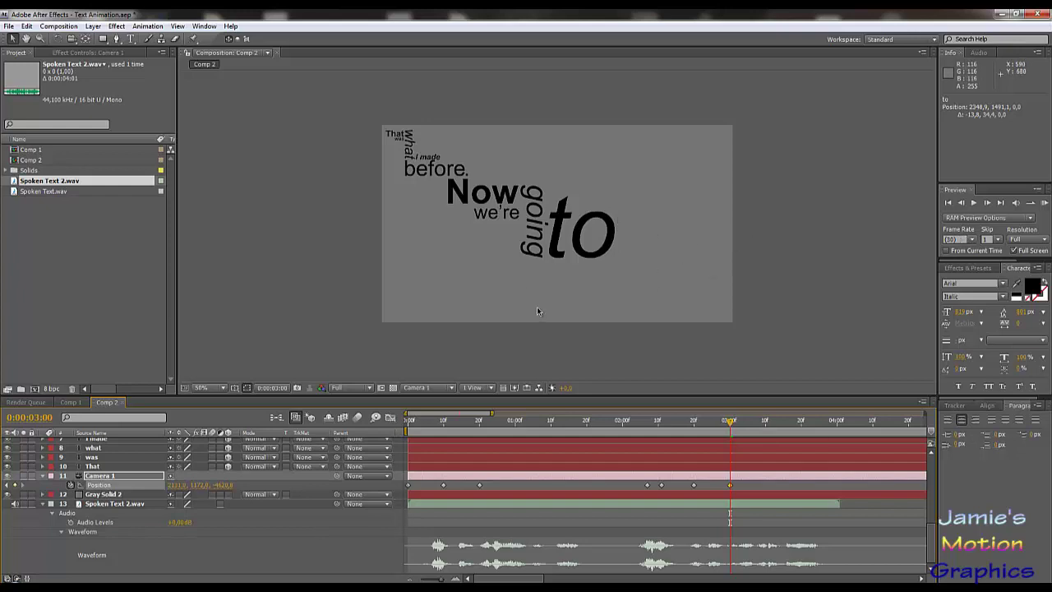
# Step: Add a text layer reading "make" and turn it into a 3D layer
pyautogui.click(129, 39)
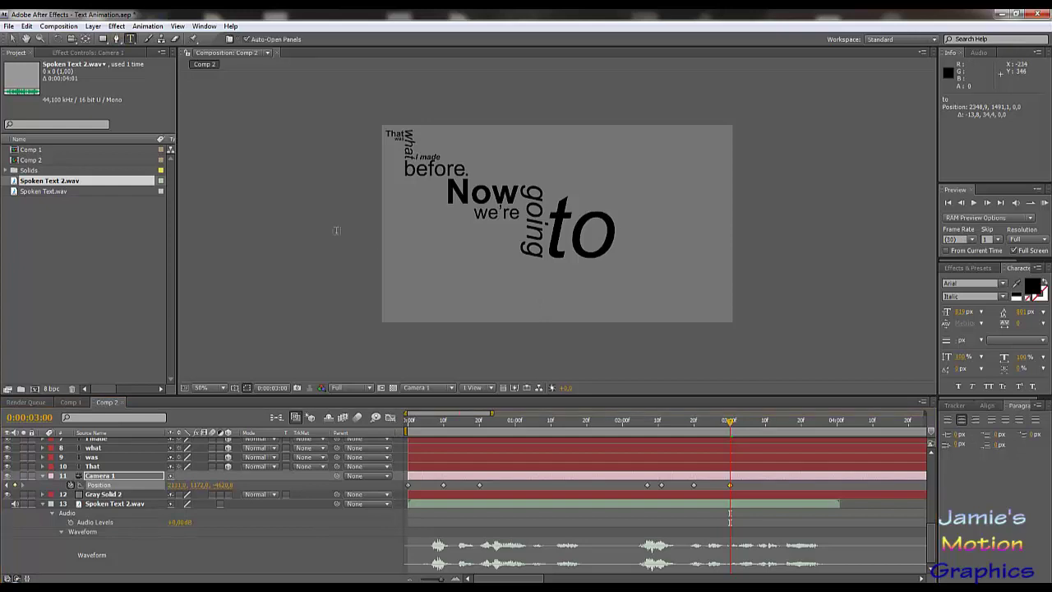
pyautogui.click(393, 280)
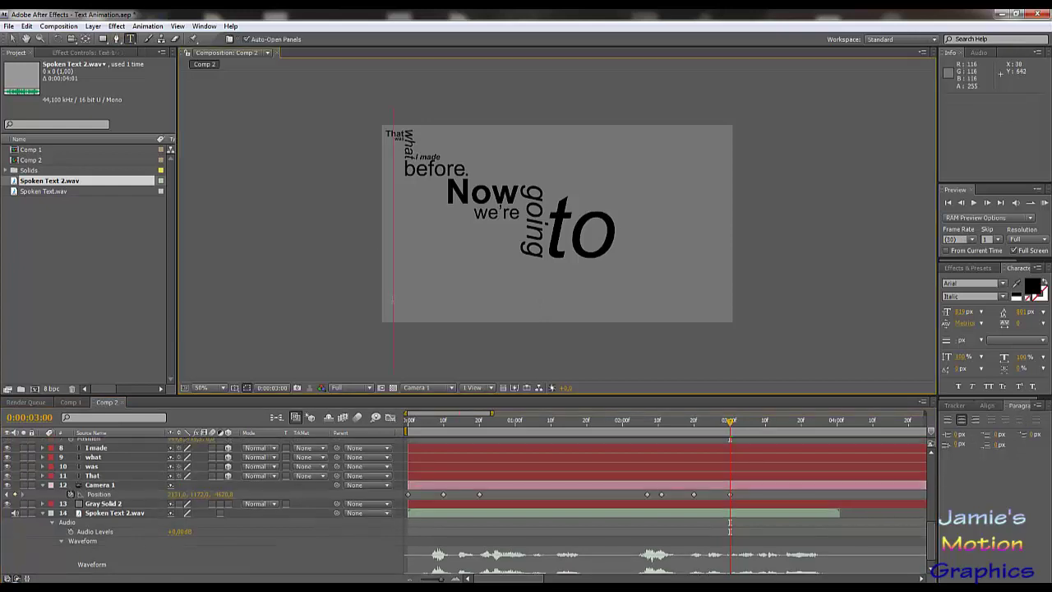
pyautogui.write('make')
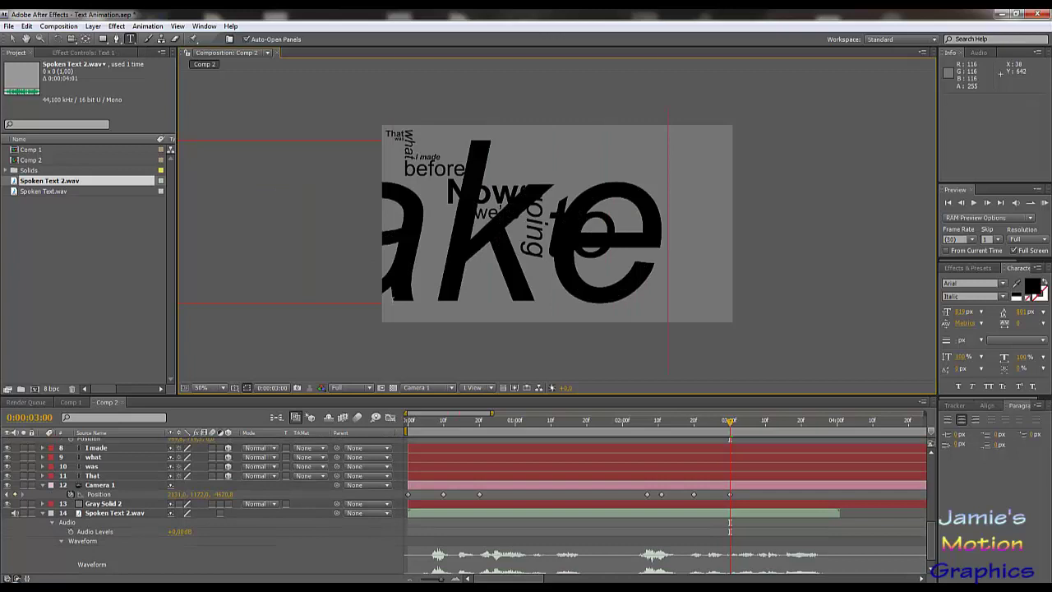
pyautogui.press('KP_Enter')
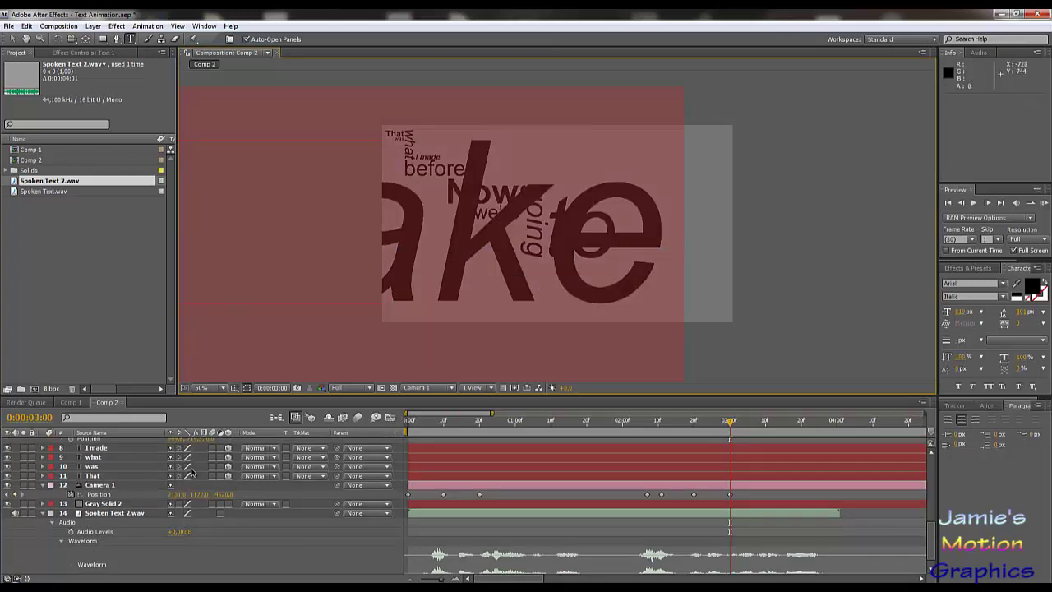
pyautogui.scroll(3, 193, 470)
pyautogui.scroll(6, 244, 483)
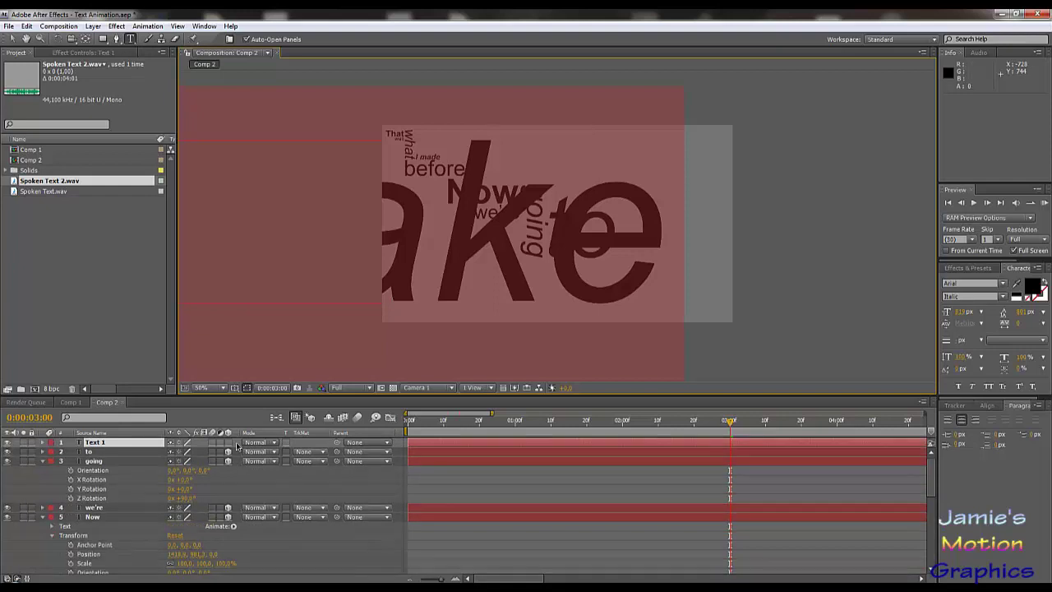
# Step: Collapse the expanded text layers and move Camera 1 to the top of the layer stack
pyautogui.click(44, 462)
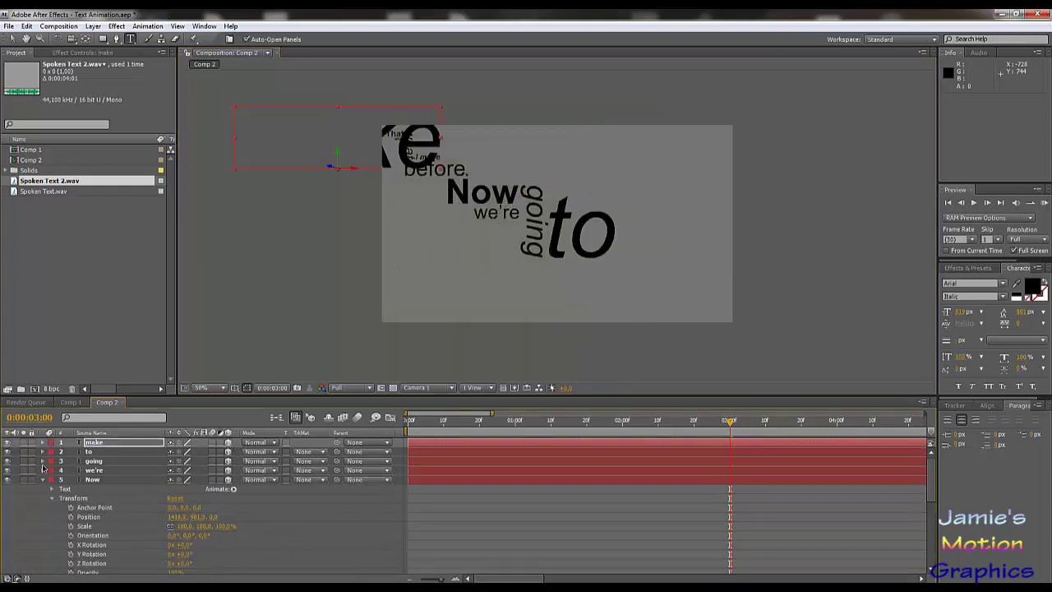
pyautogui.click(43, 479)
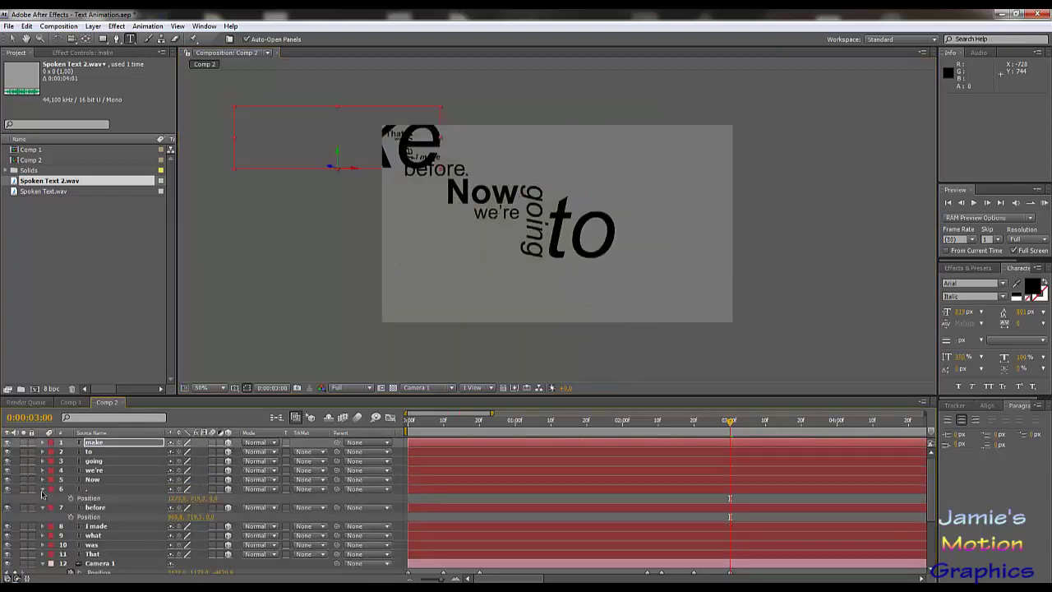
pyautogui.click(42, 489)
pyautogui.click(42, 498)
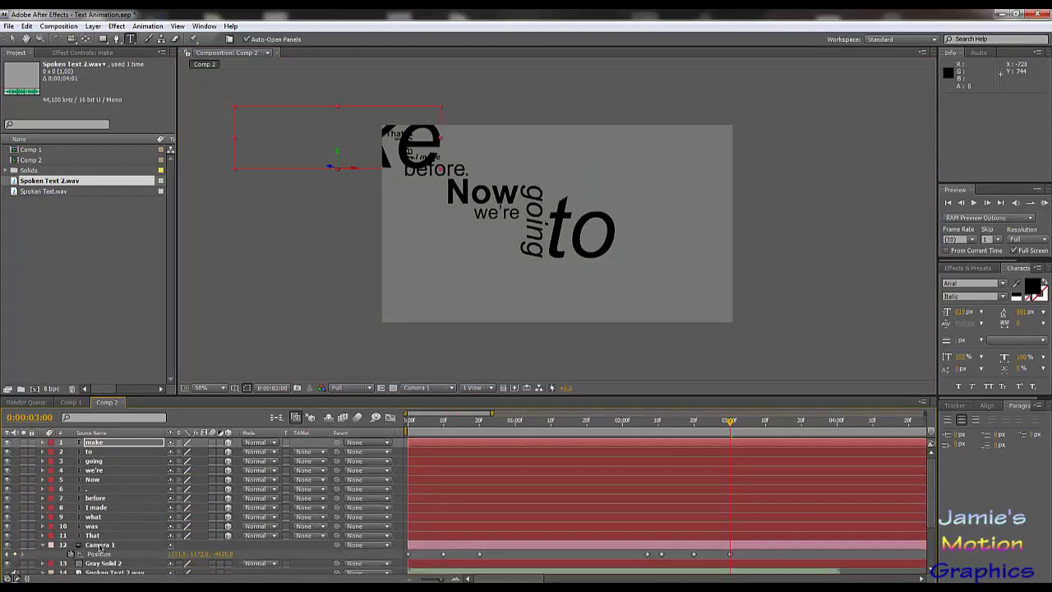
pyautogui.moveTo(98, 546); pyautogui.dragTo(99, 442)
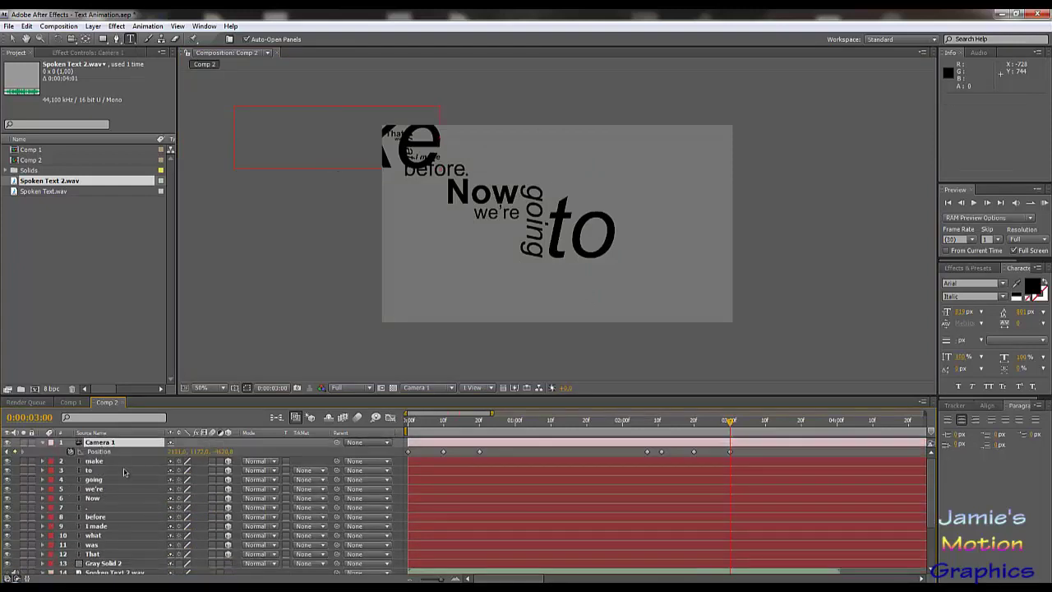
# Step: Move the "make" layer below the word "to" and set its Z rotation to 90°
pyautogui.click(109, 463)
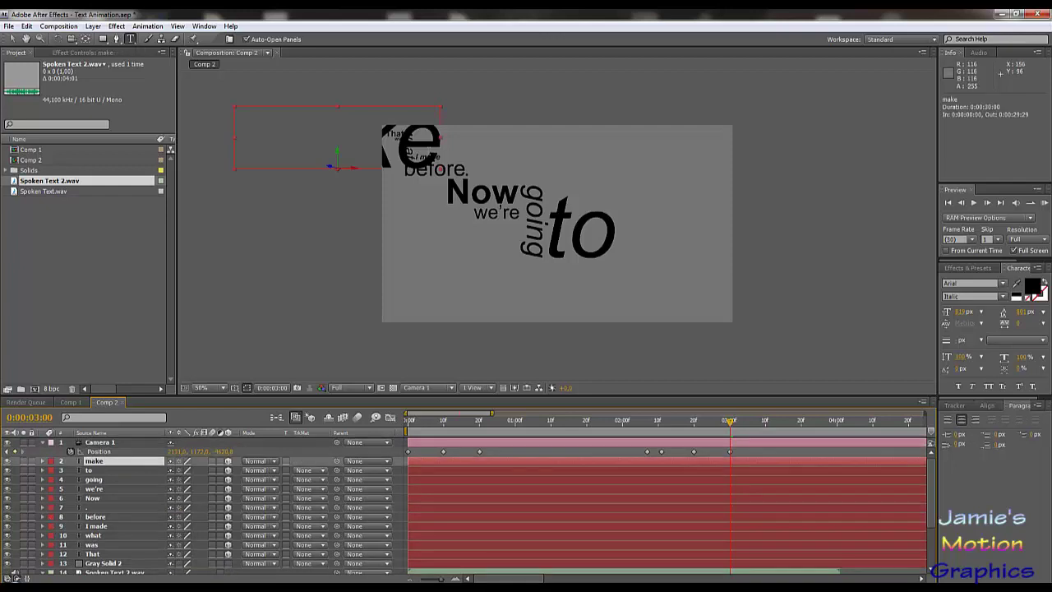
pyautogui.press('v')
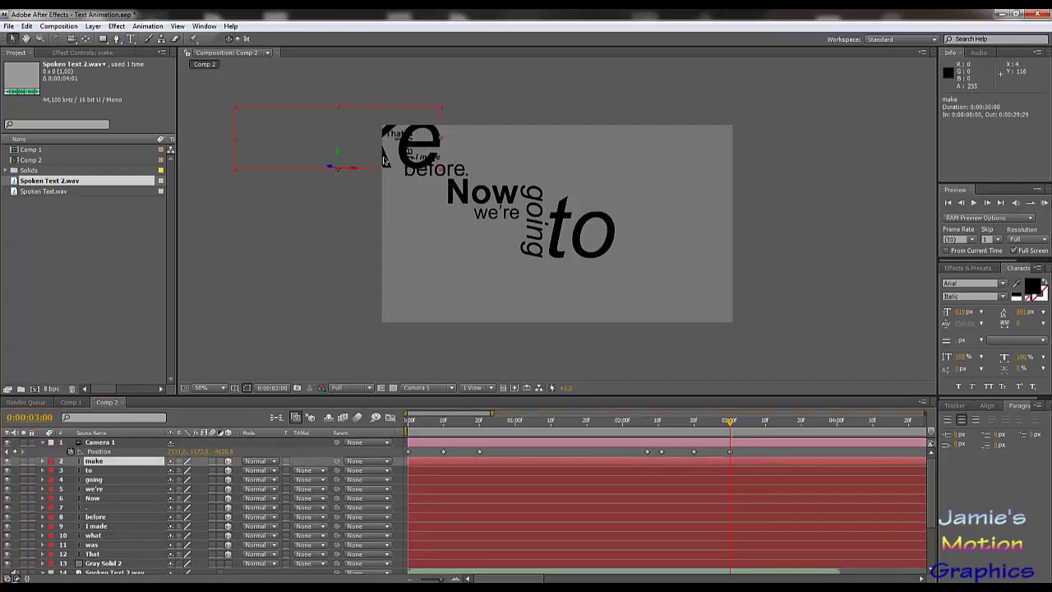
pyautogui.moveTo(385, 161); pyautogui.dragTo(599, 325)
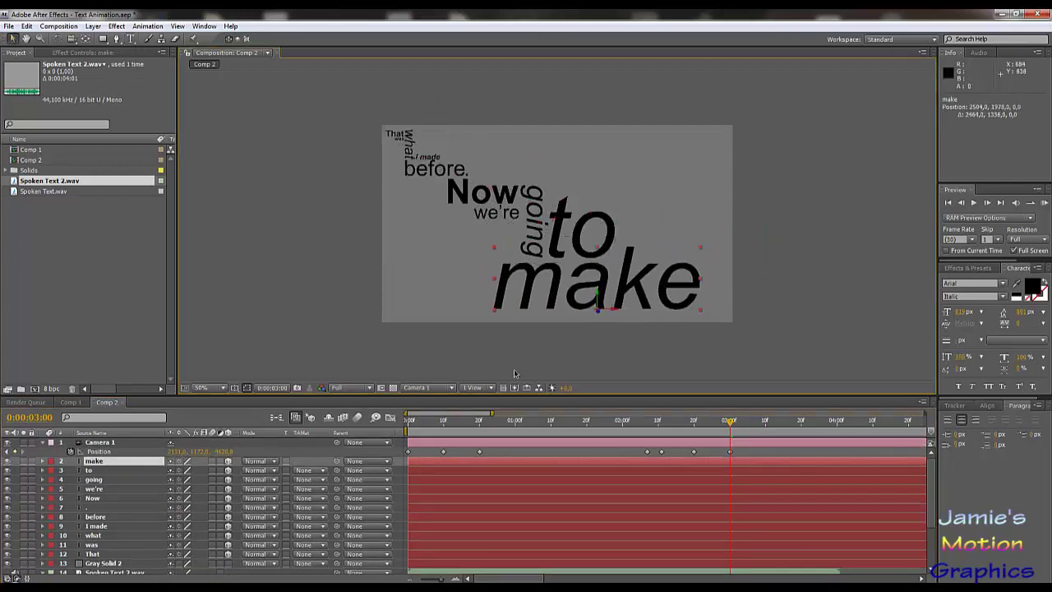
pyautogui.press('r')
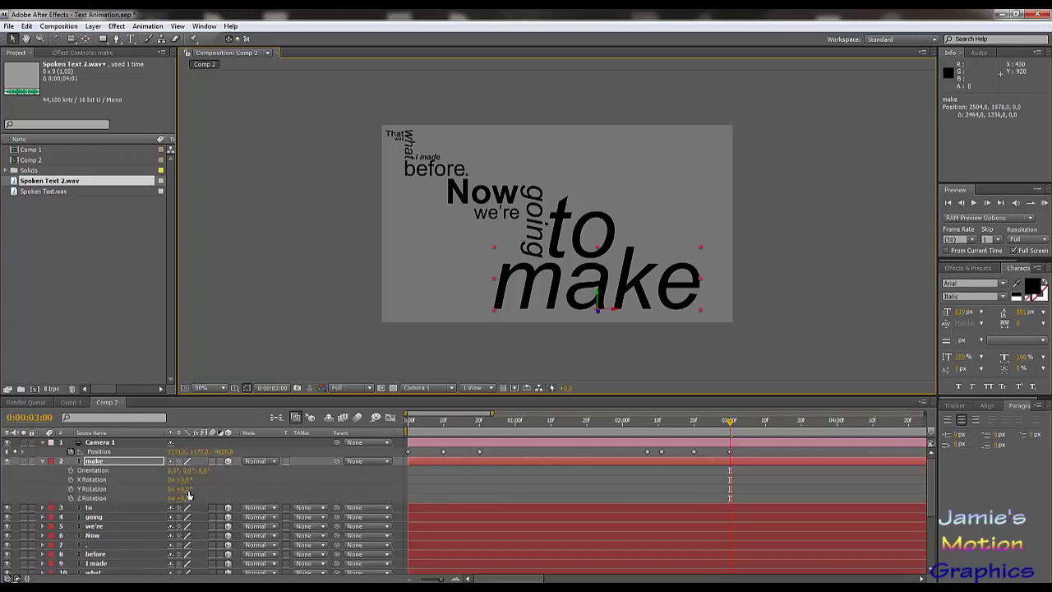
pyautogui.click(186, 498)
pyautogui.write('90')
pyautogui.press('Return')
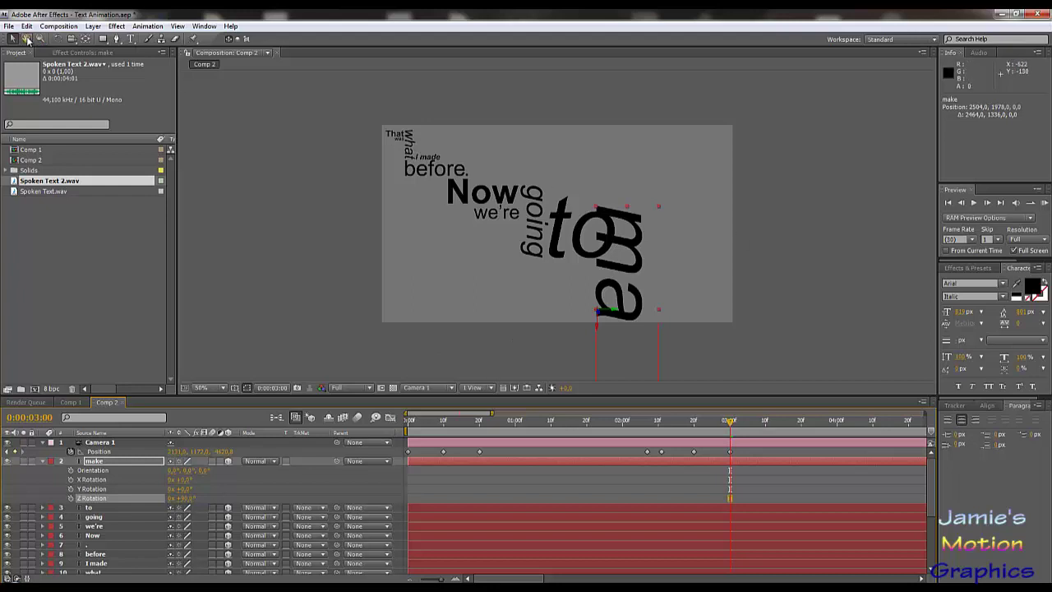
# Step: Shrink the rotated word "make" and fit it right after "to", running down to the frame's lower edge
pyautogui.moveTo(635, 250); pyautogui.dragTo(657, 259)
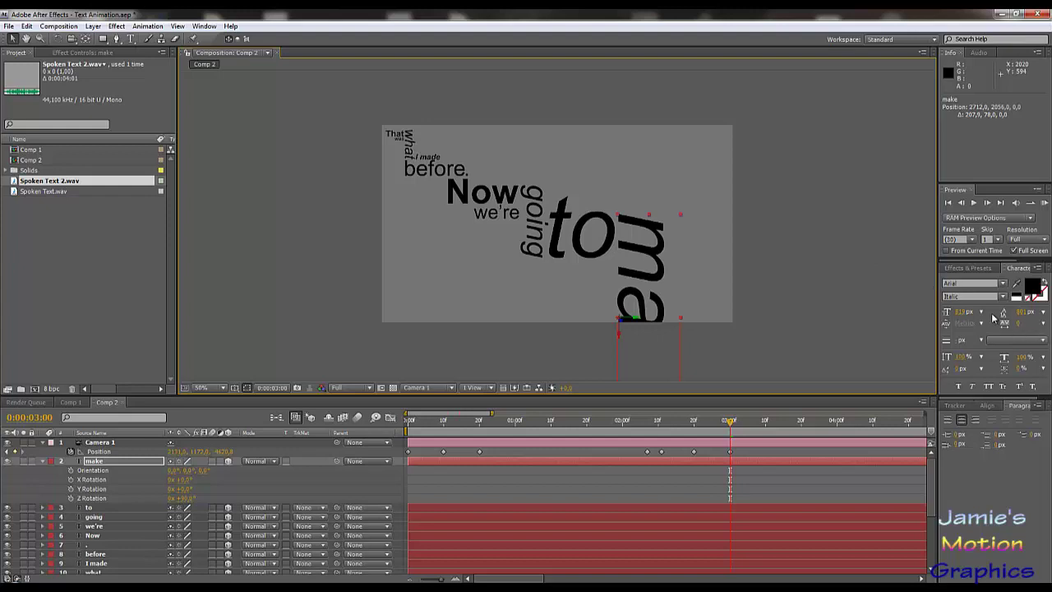
pyautogui.click(961, 312)
pyautogui.moveTo(961, 312); pyautogui.dragTo(739, 333)
pyautogui.click(91, 39)
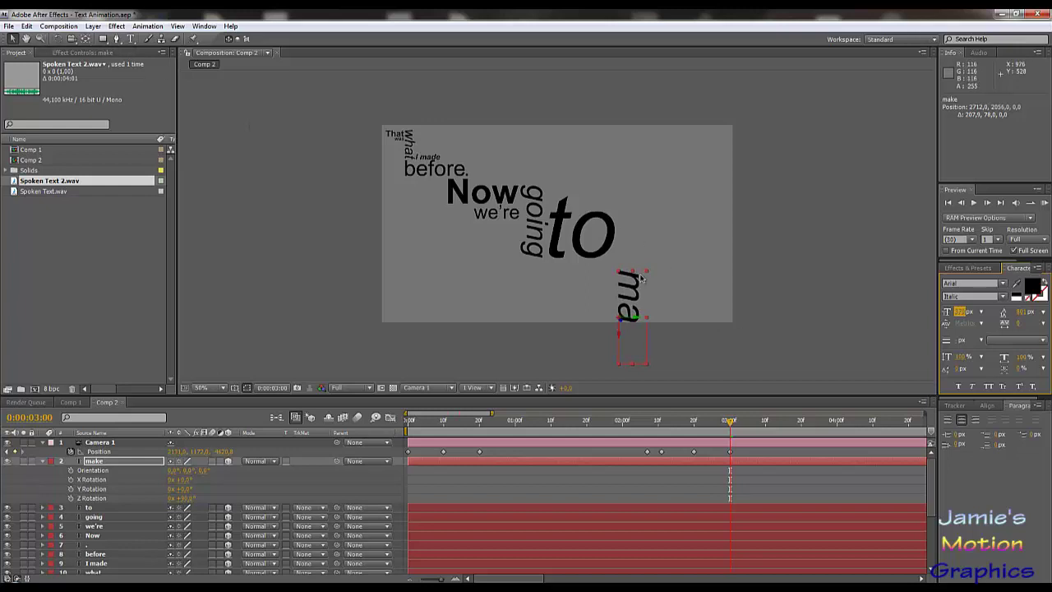
pyautogui.moveTo(635, 243); pyautogui.dragTo(637, 234)
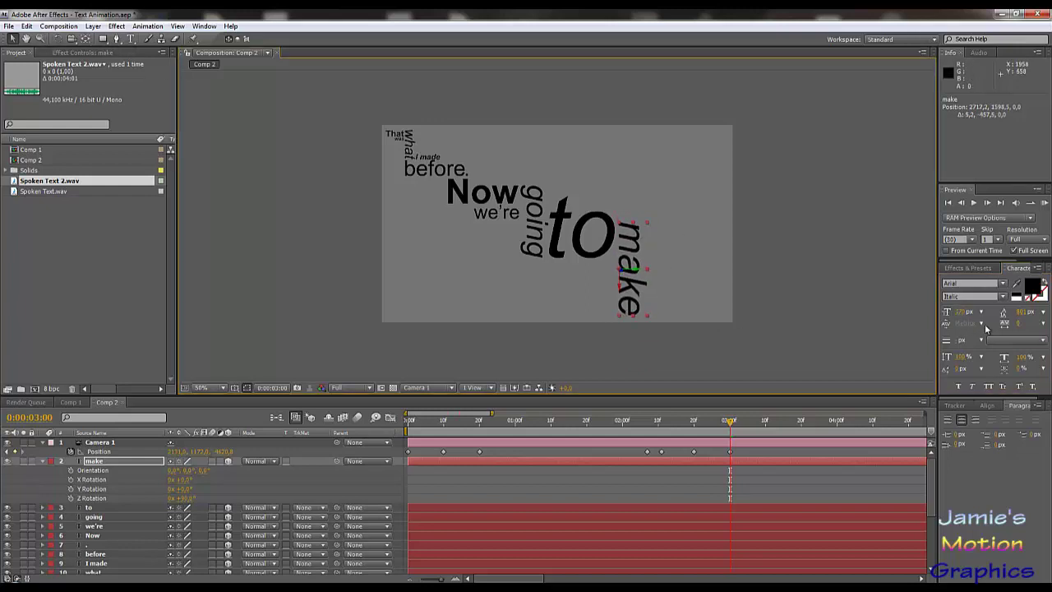
pyautogui.moveTo(963, 312); pyautogui.dragTo(996, 312)
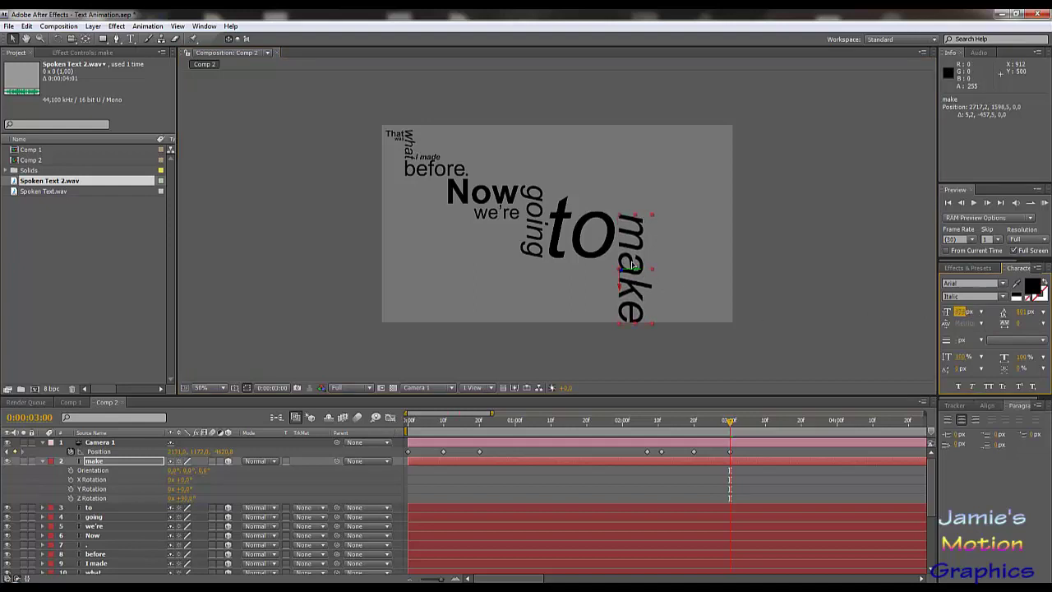
pyautogui.moveTo(636, 268); pyautogui.dragTo(630, 261)
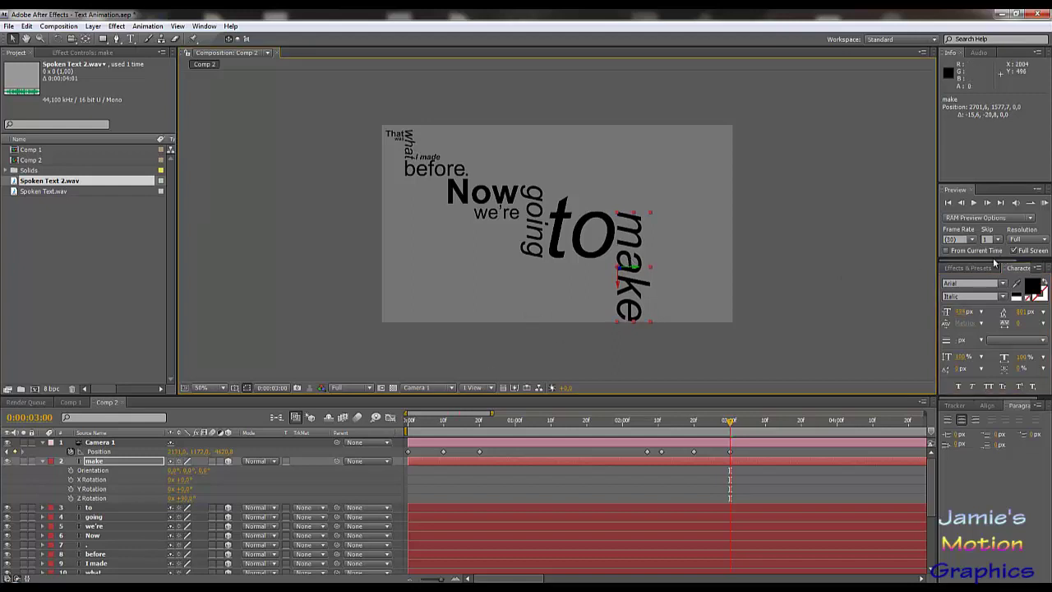
# Step: Try the word "make" in Bold, and set its font style to Regular
pyautogui.click(1006, 297)
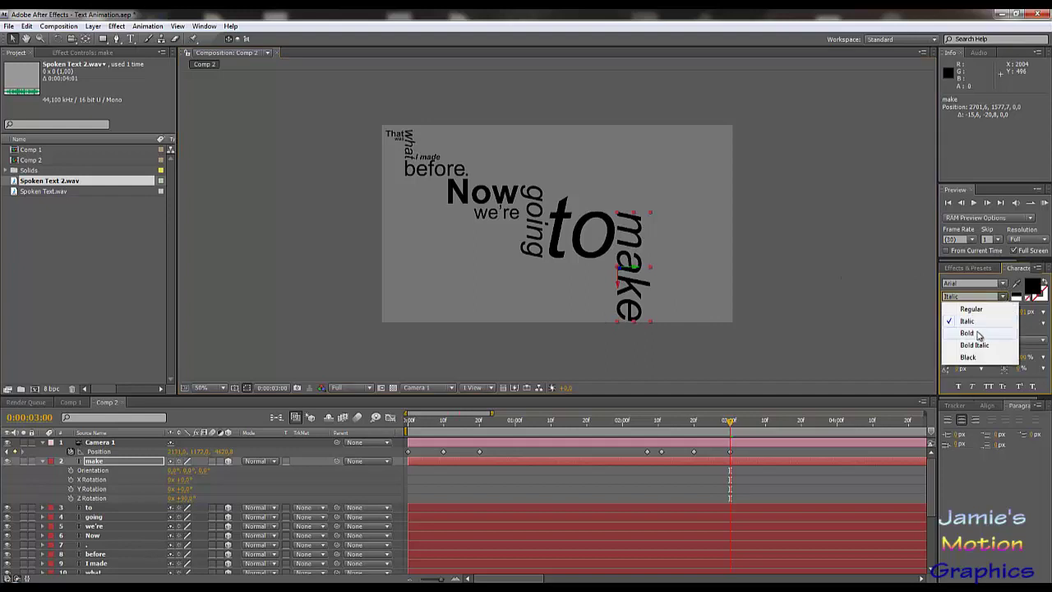
pyautogui.click(978, 334)
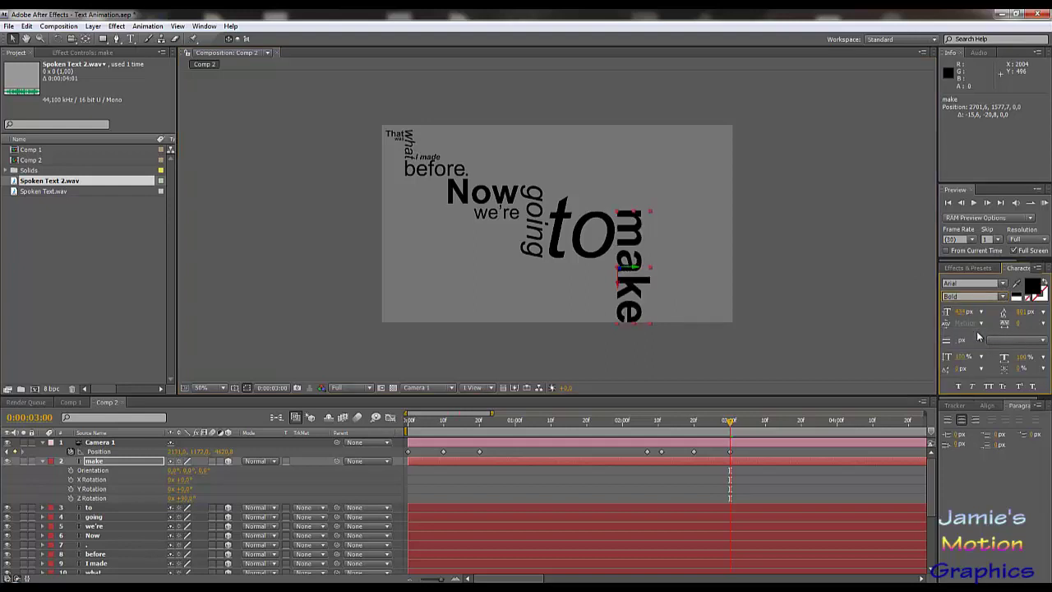
pyautogui.click(1002, 297)
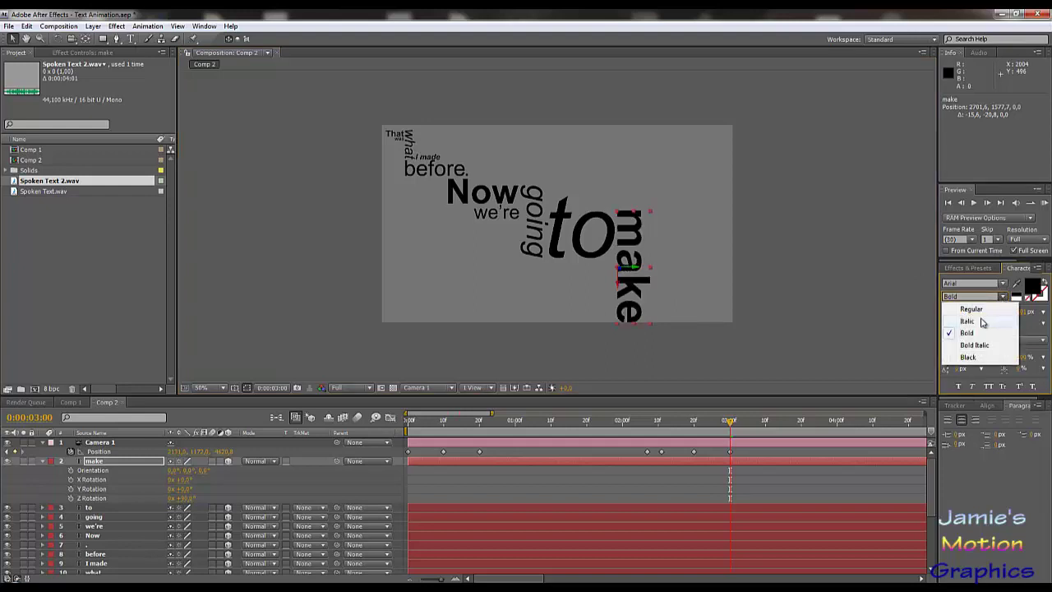
pyautogui.click(975, 310)
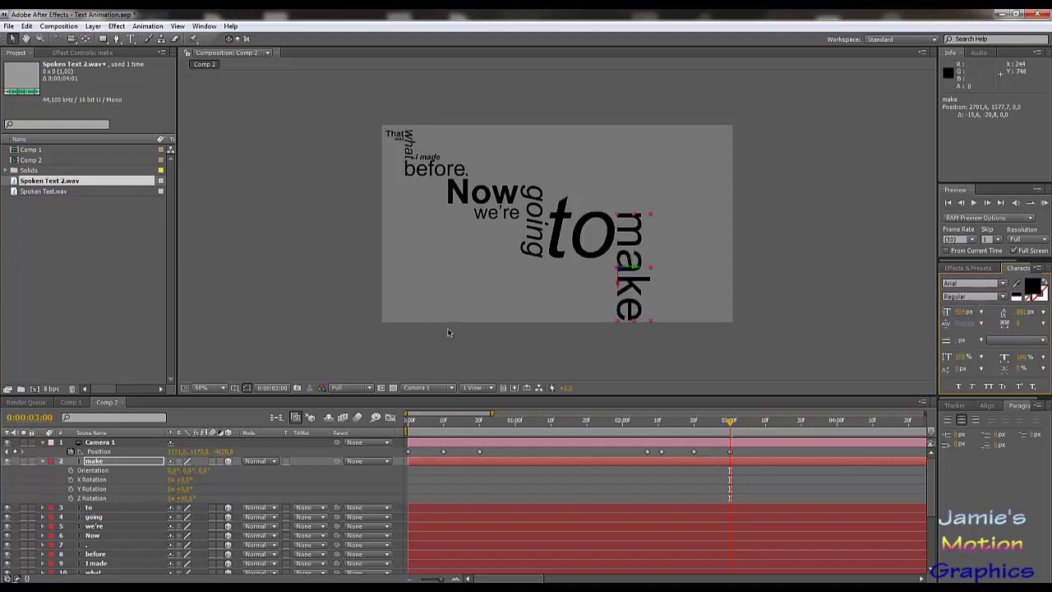
# Step: Add a text layer reading "something" and turn it into a 3D layer
pyautogui.click(129, 39)
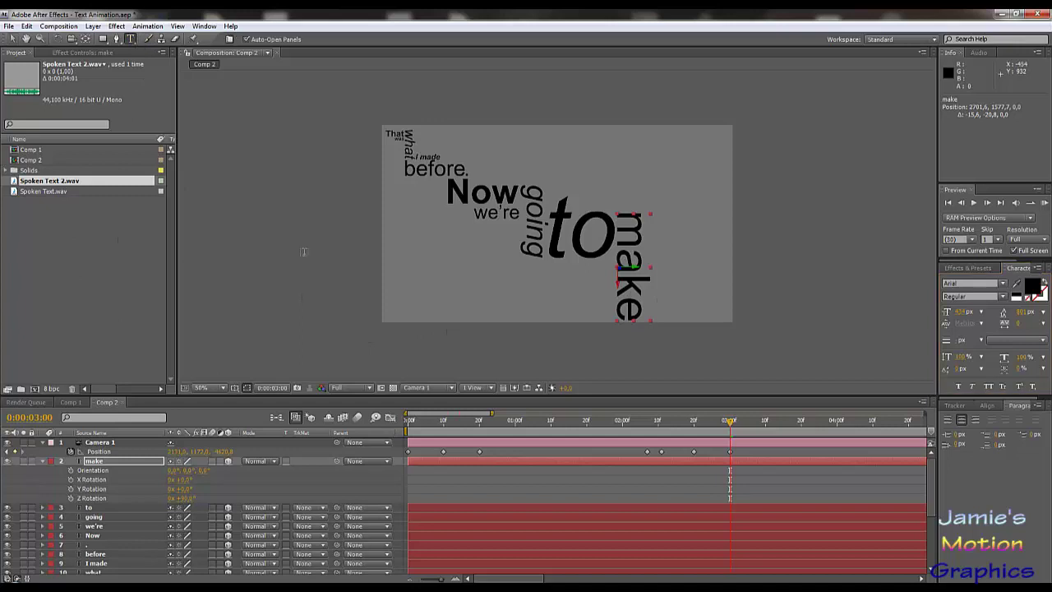
pyautogui.click(523, 359)
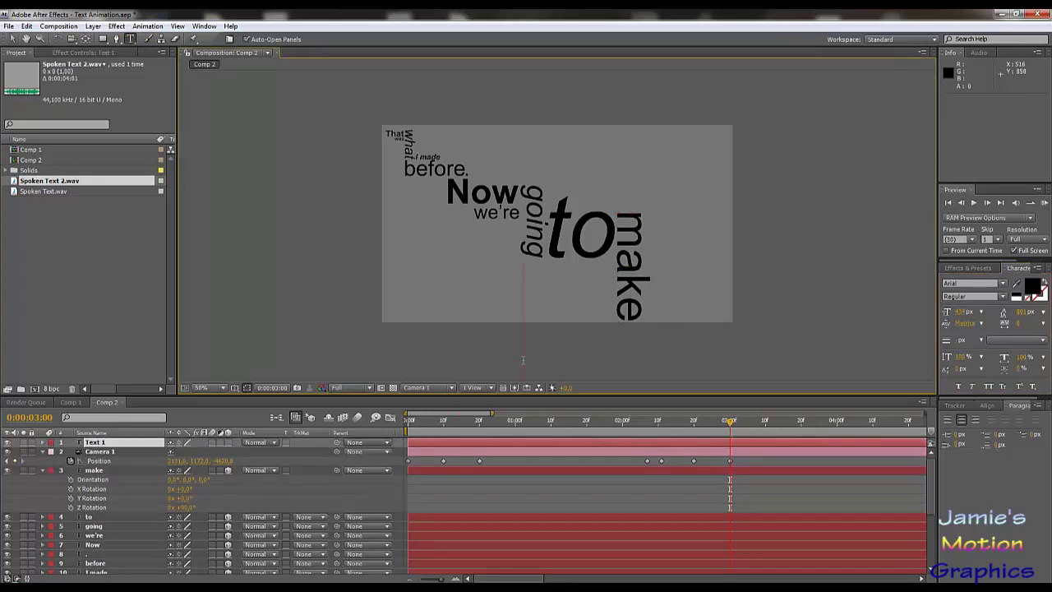
pyautogui.write('some')
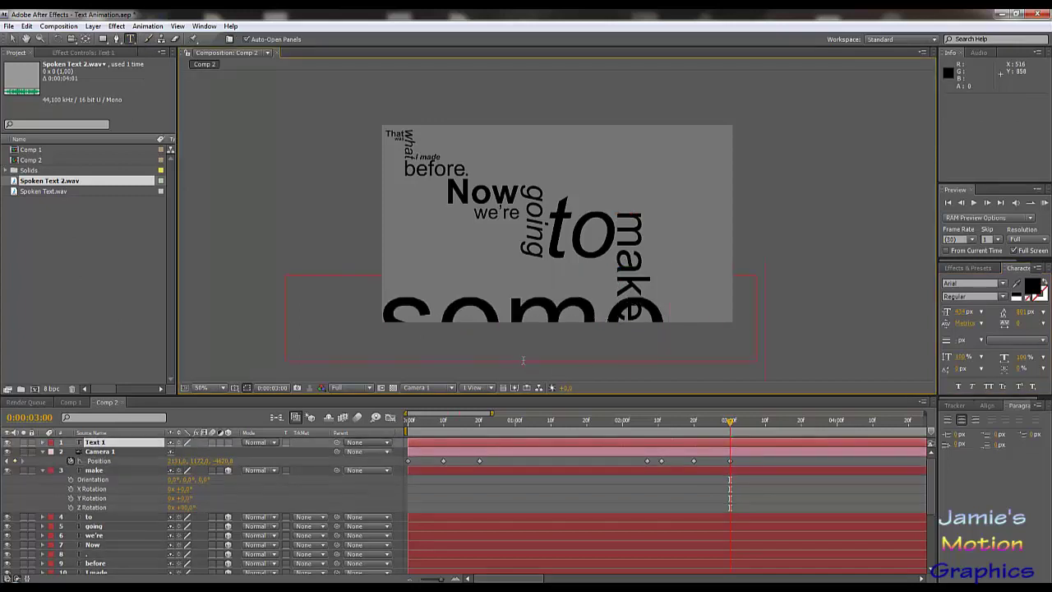
pyautogui.write('thing')
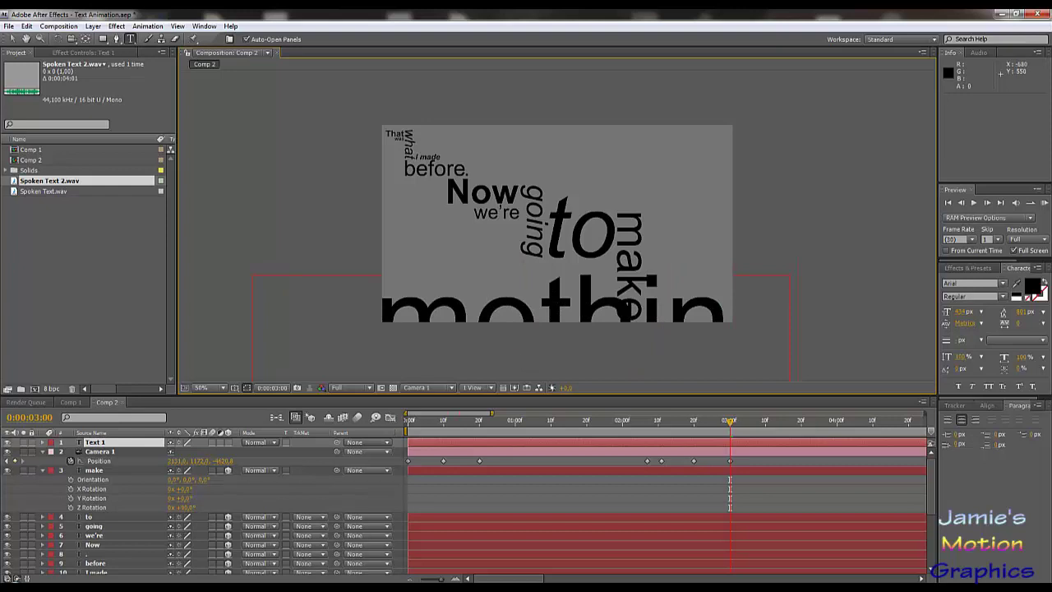
pyautogui.click(229, 447)
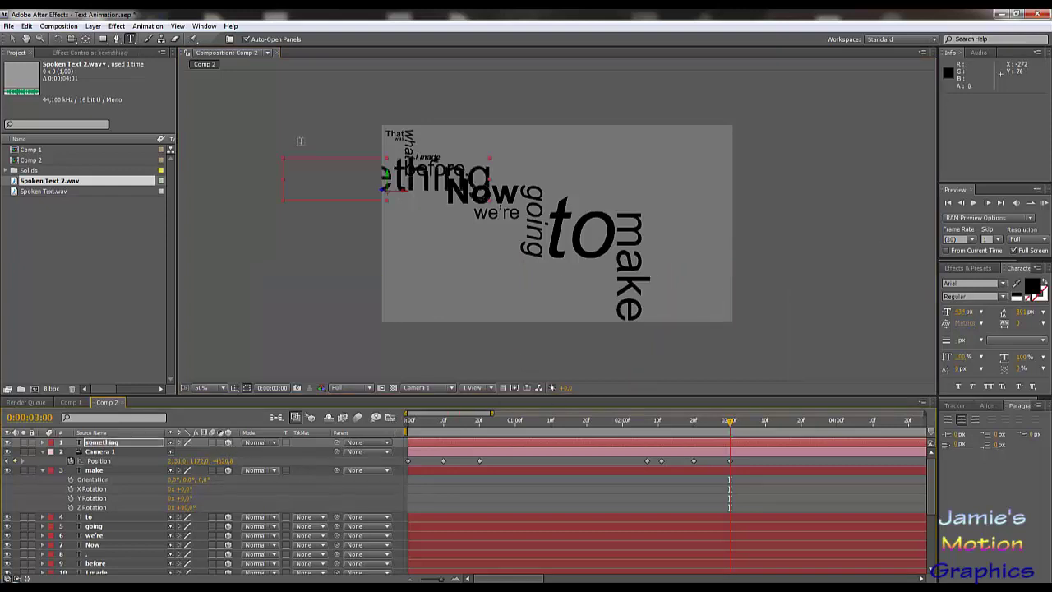
# Step: Set the Z rotation of the "something" layer to -90°
pyautogui.press('r')
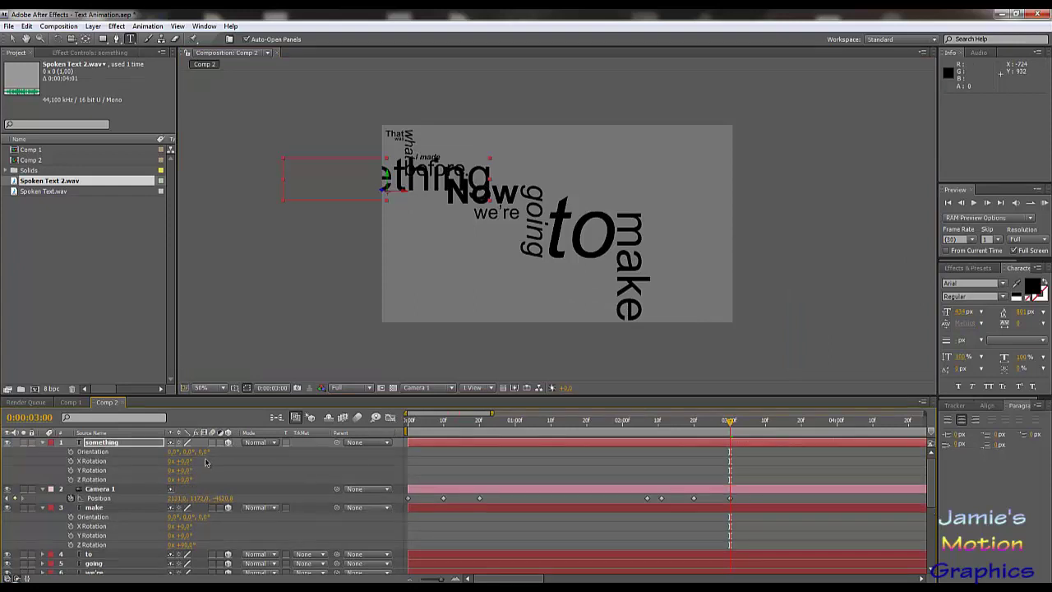
pyautogui.click(184, 480)
pyautogui.write('-90')
pyautogui.press('Return')
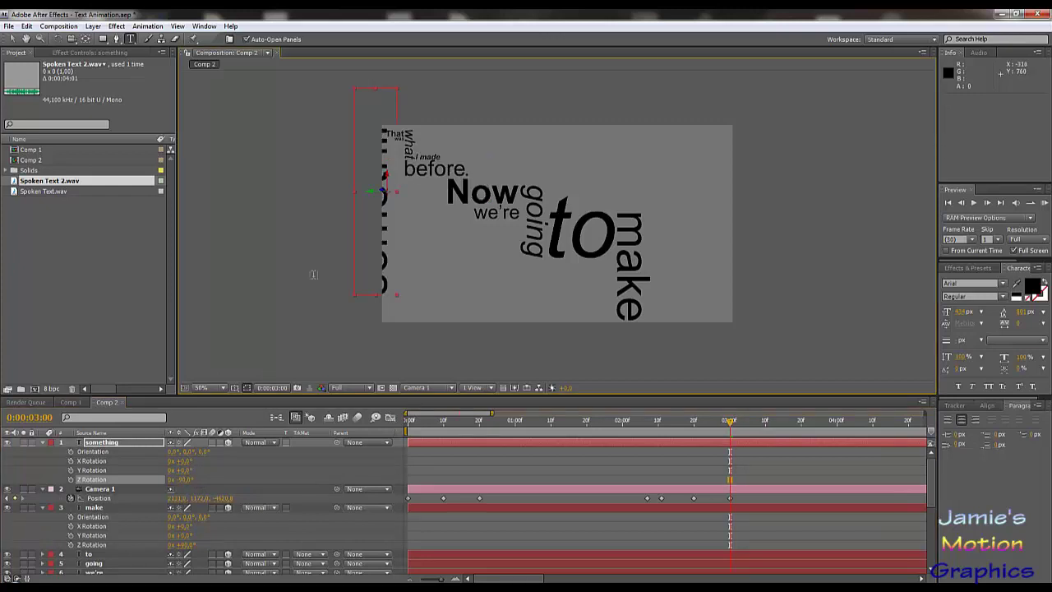
# Step: Shrink the rotated word "something" to the length of "make" and place it close alongside that word's outer edge
pyautogui.click(12, 39)
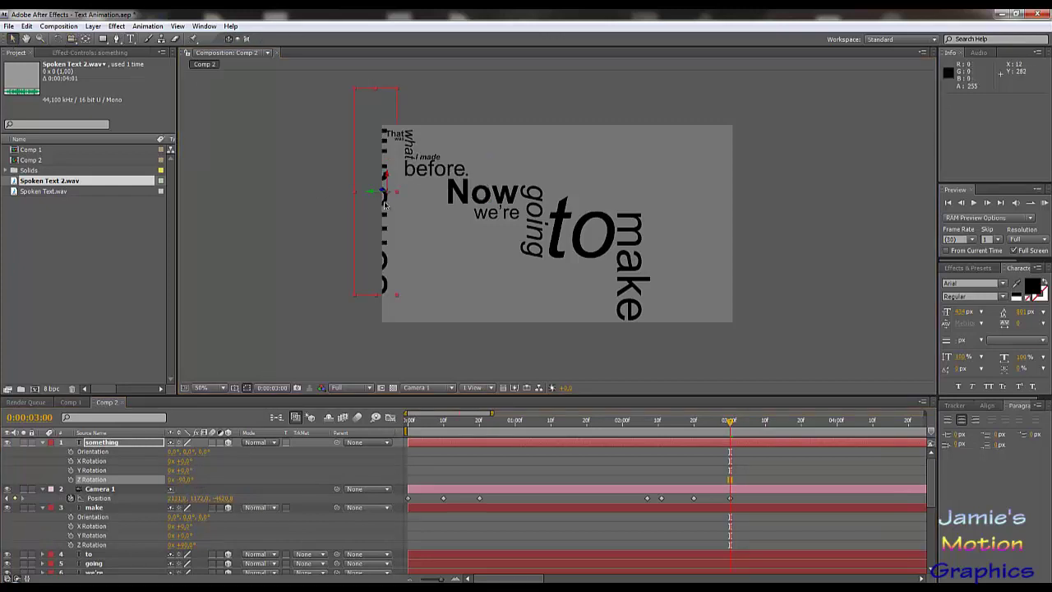
pyautogui.moveTo(386, 205); pyautogui.dragTo(674, 279)
pyautogui.moveTo(964, 313); pyautogui.dragTo(822, 320)
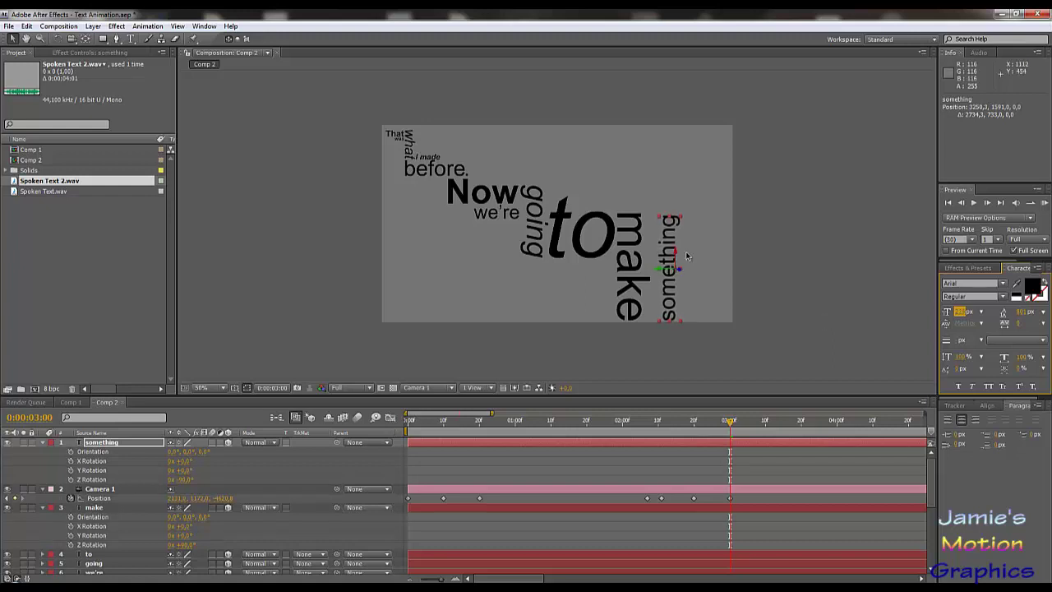
pyautogui.moveTo(669, 269); pyautogui.dragTo(660, 262)
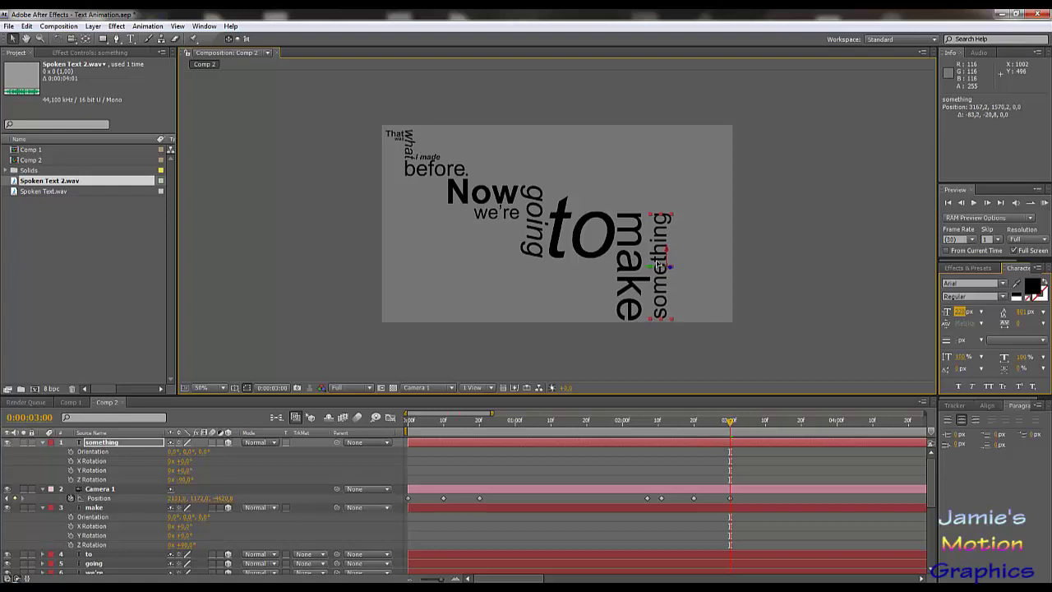
pyautogui.click(966, 312)
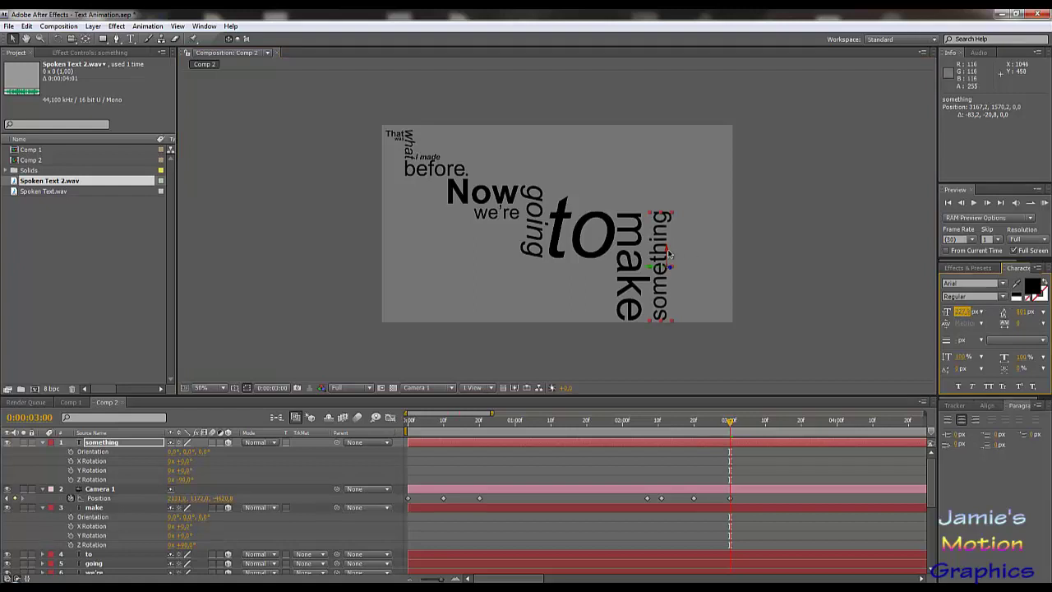
pyautogui.press('.')
pyautogui.press('.')
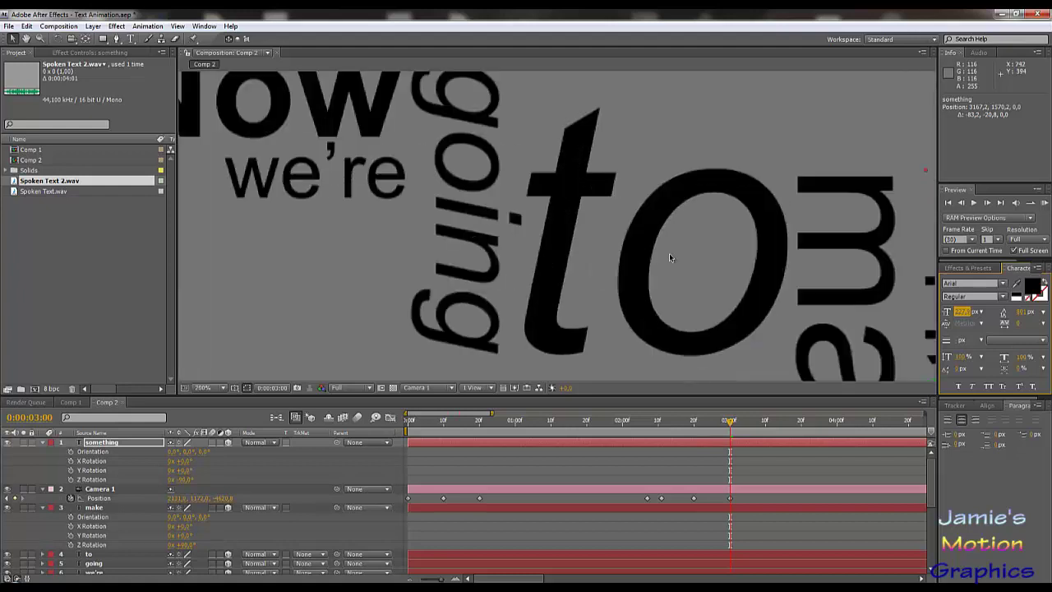
pyautogui.press(',')
pyautogui.press(',')
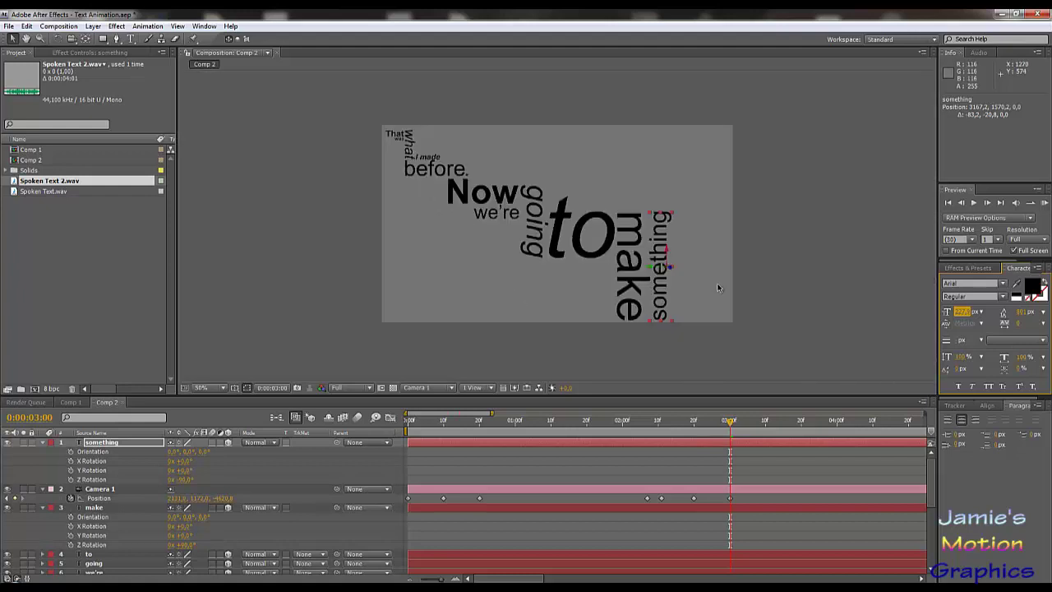
# Step: At 0:00:03:10, keyframe Camera 1 farther back, to a Z position of about -7176
pyautogui.click(130, 40)
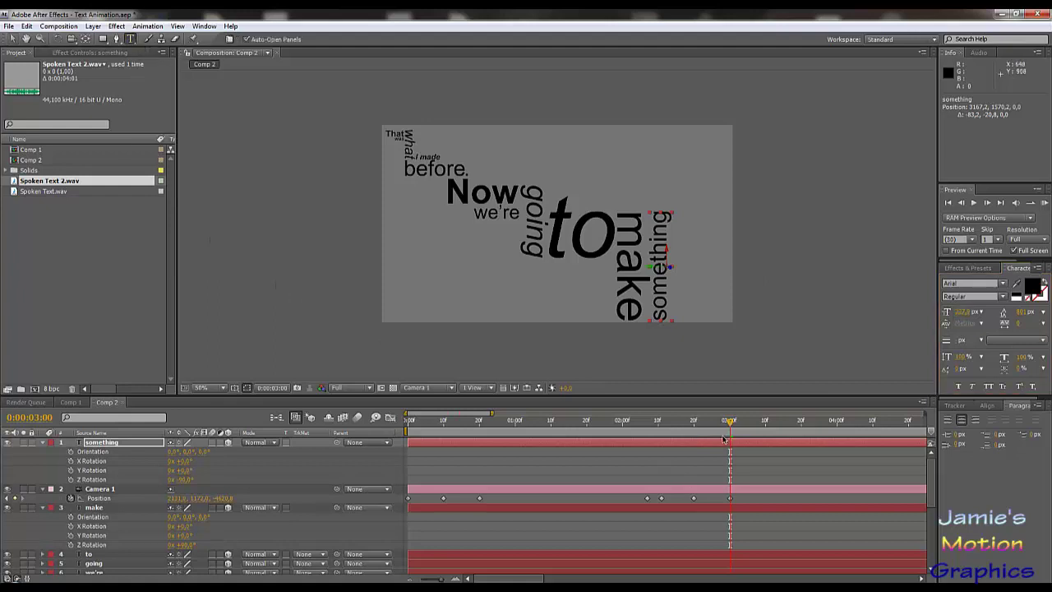
pyautogui.moveTo(731, 423); pyautogui.dragTo(767, 427)
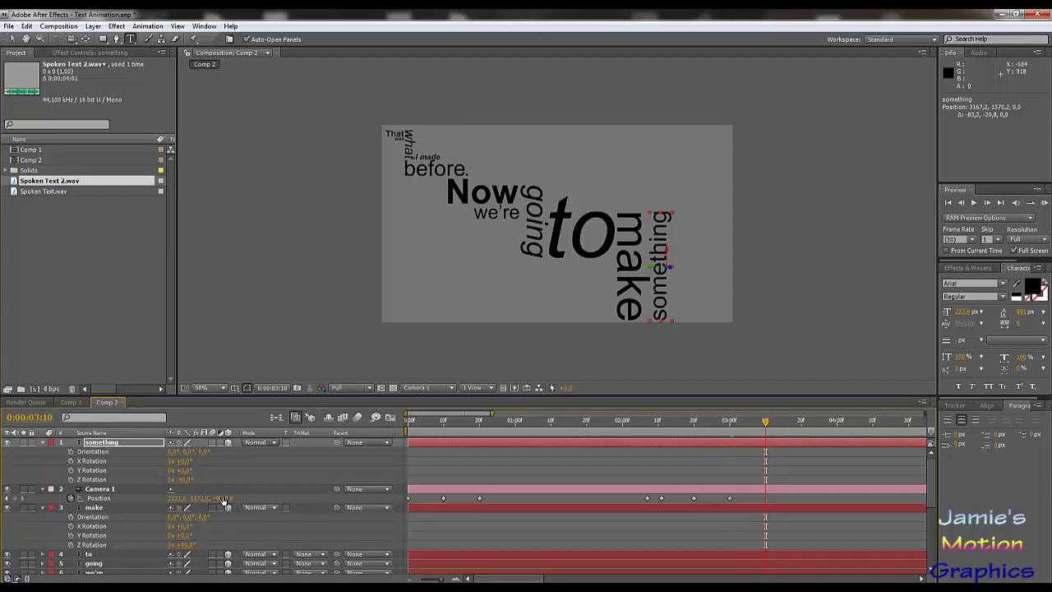
pyautogui.moveTo(223, 496); pyautogui.dragTo(4, 490)
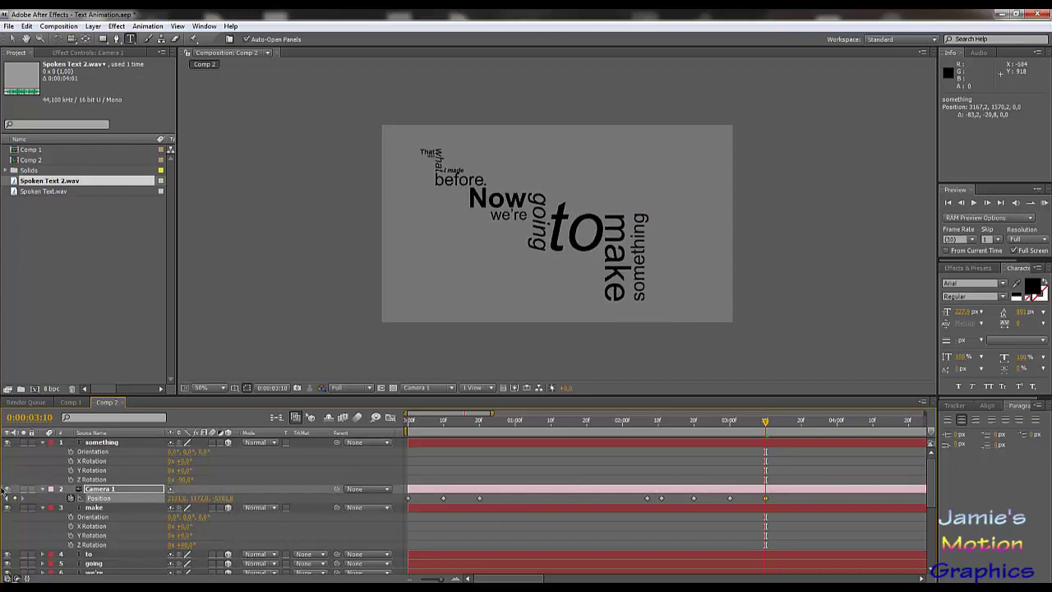
pyautogui.moveTo(227, 498); pyautogui.dragTo(2, 164)
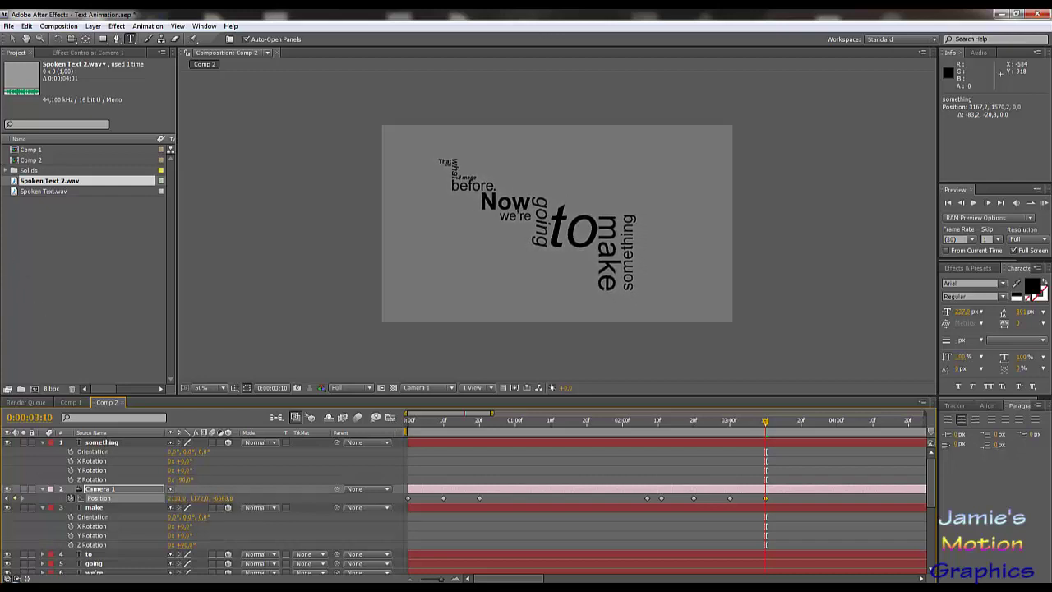
pyautogui.moveTo(224, 498); pyautogui.dragTo(97, 510)
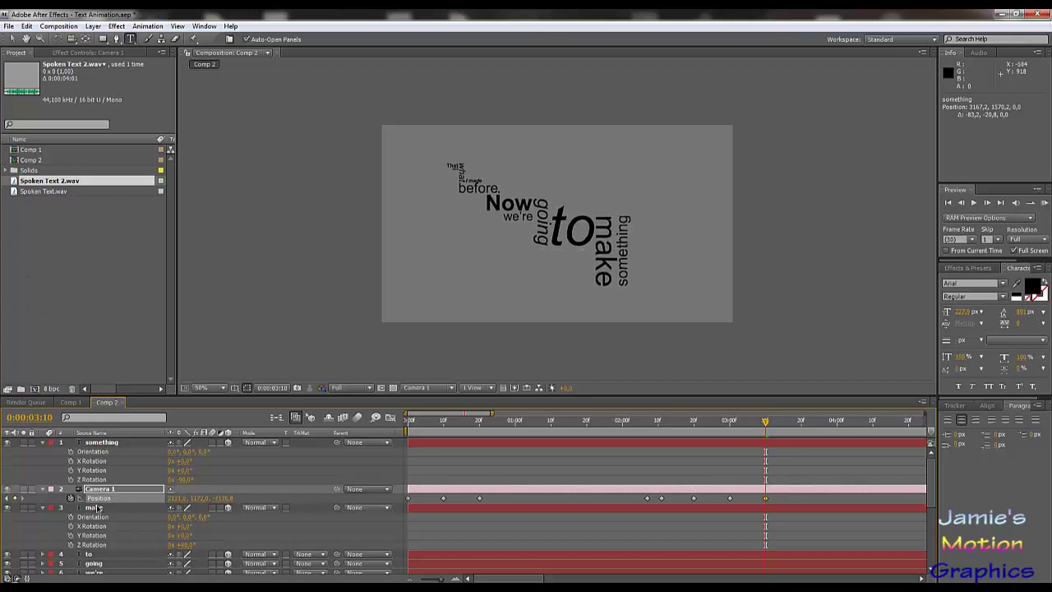
# Step: Shift Camera 1 right and down at 0:00:03:10, leaving empty space below and to the right of the existing words
pyautogui.click(12, 39)
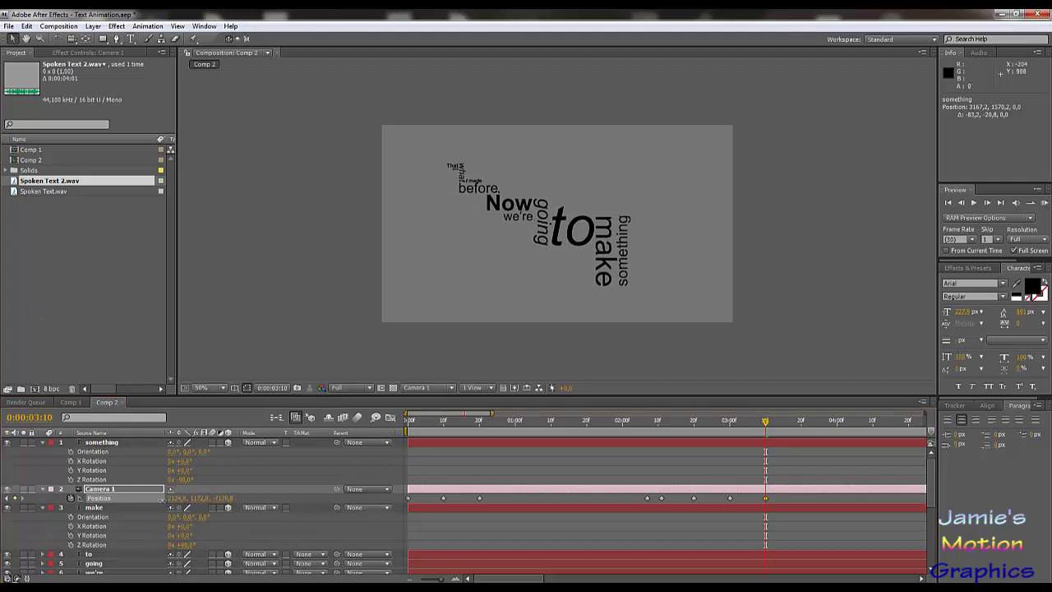
pyautogui.moveTo(161, 498); pyautogui.dragTo(689, 497)
pyautogui.moveTo(201, 501); pyautogui.dragTo(500, 474)
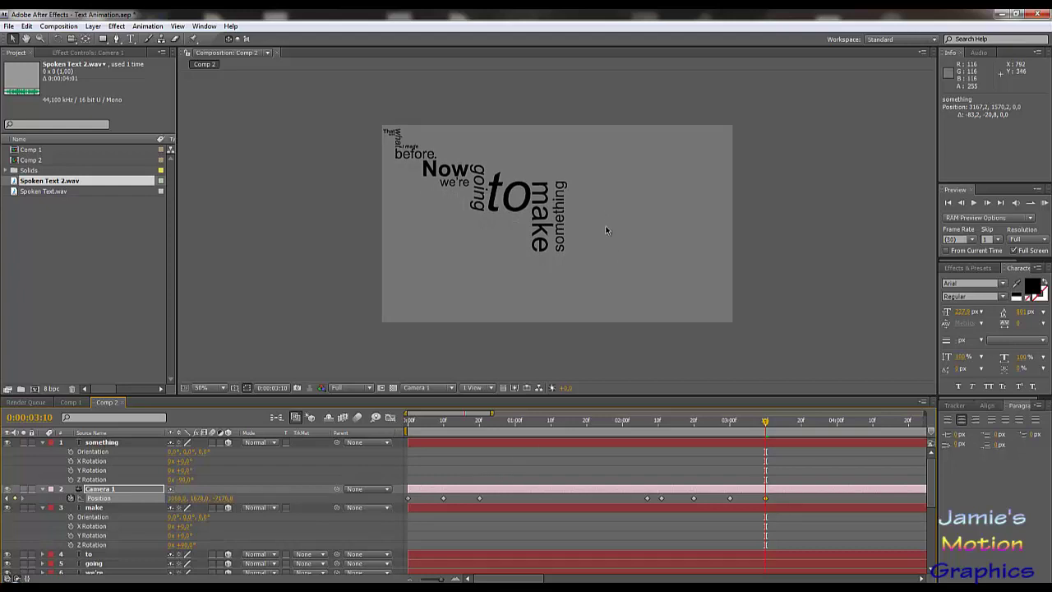
# Step: Add a text layer reading "new" below the existing words
pyautogui.click(130, 38)
pyautogui.click(573, 313)
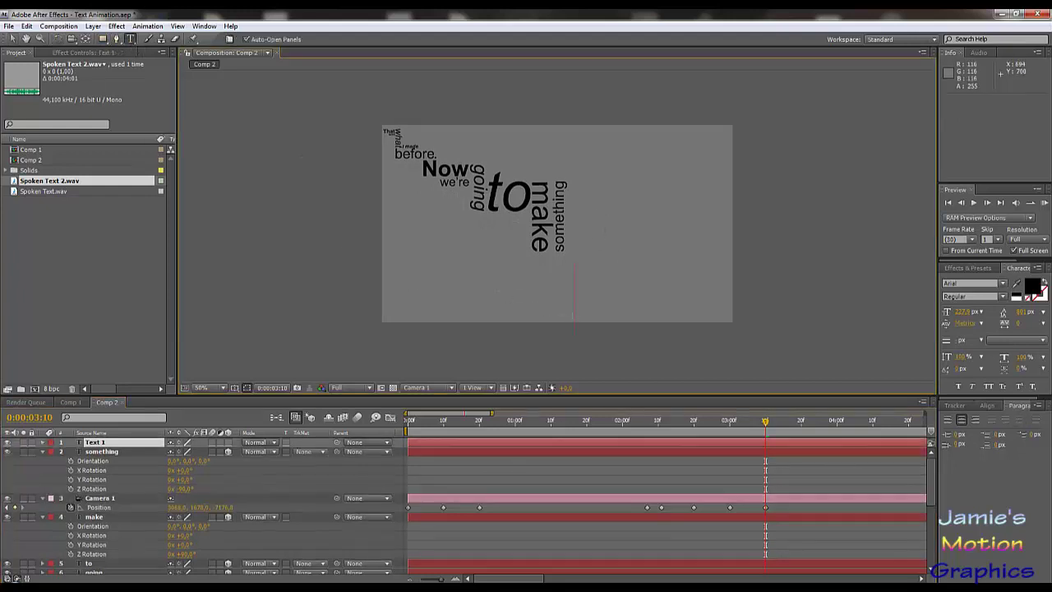
pyautogui.write('new')
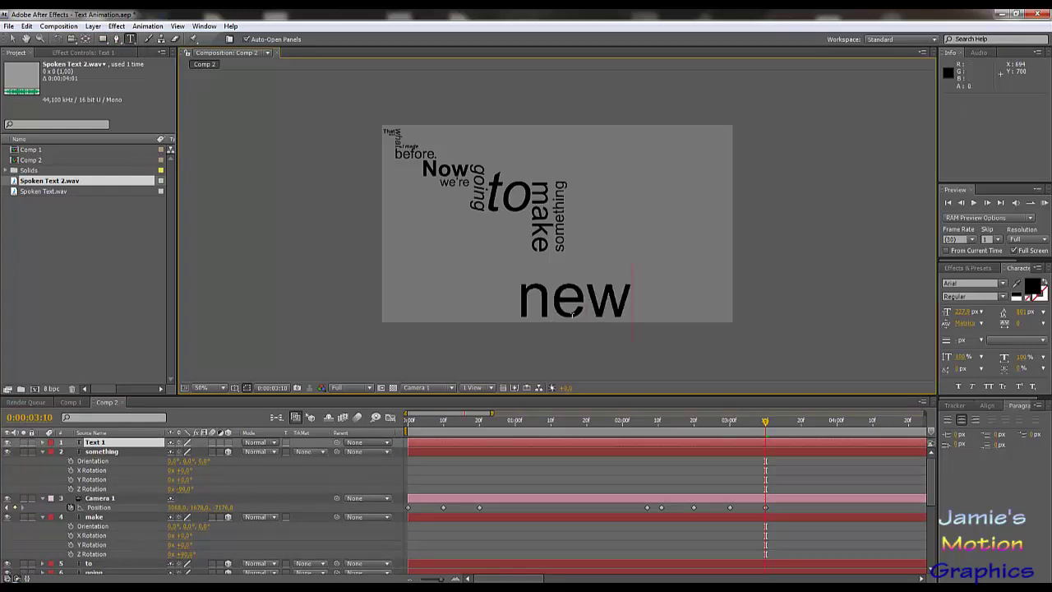
# Step: Set the word "new" to the Black font style and enlarge it to about twice its size
pyautogui.doubleClick(573, 313)
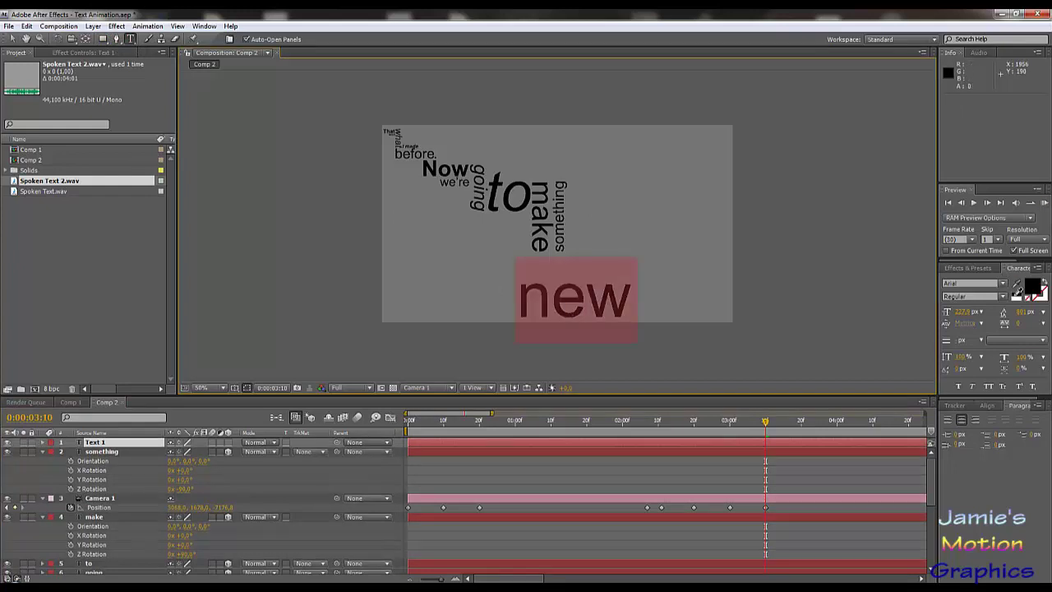
pyautogui.click(1003, 298)
pyautogui.click(978, 337)
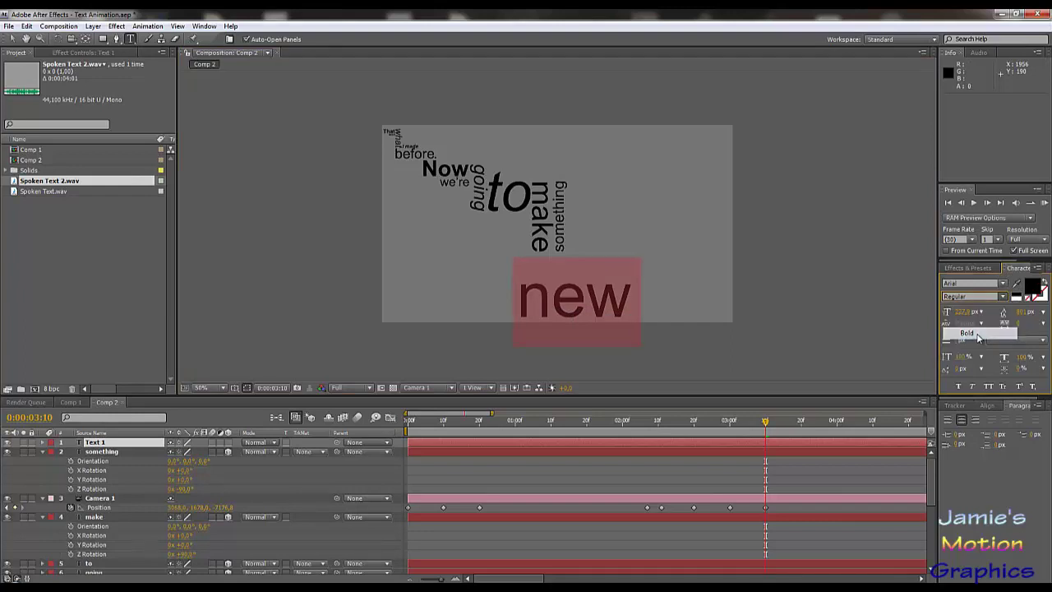
pyautogui.click(1002, 298)
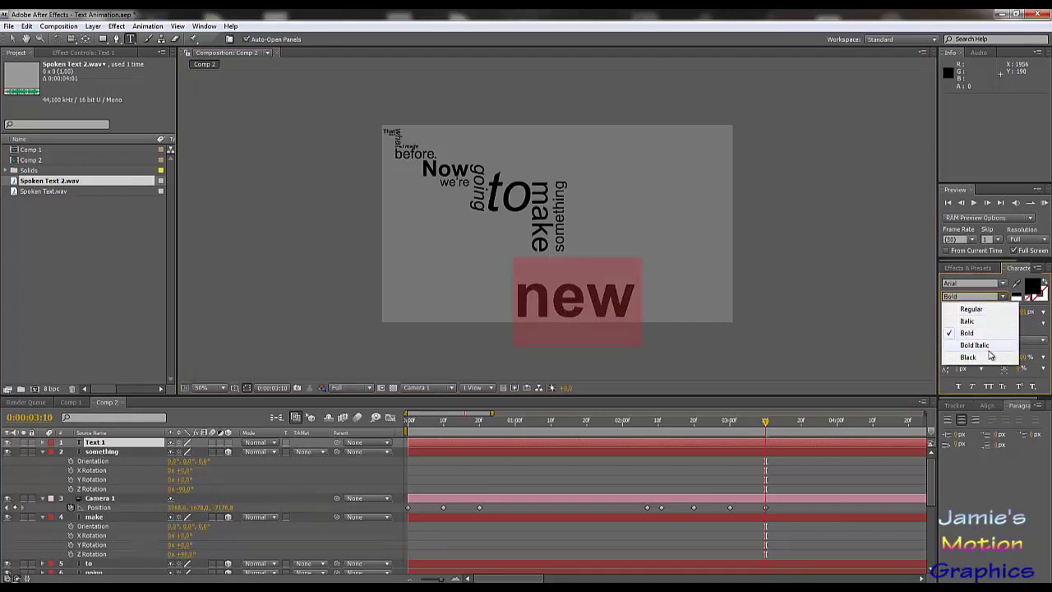
pyautogui.click(981, 357)
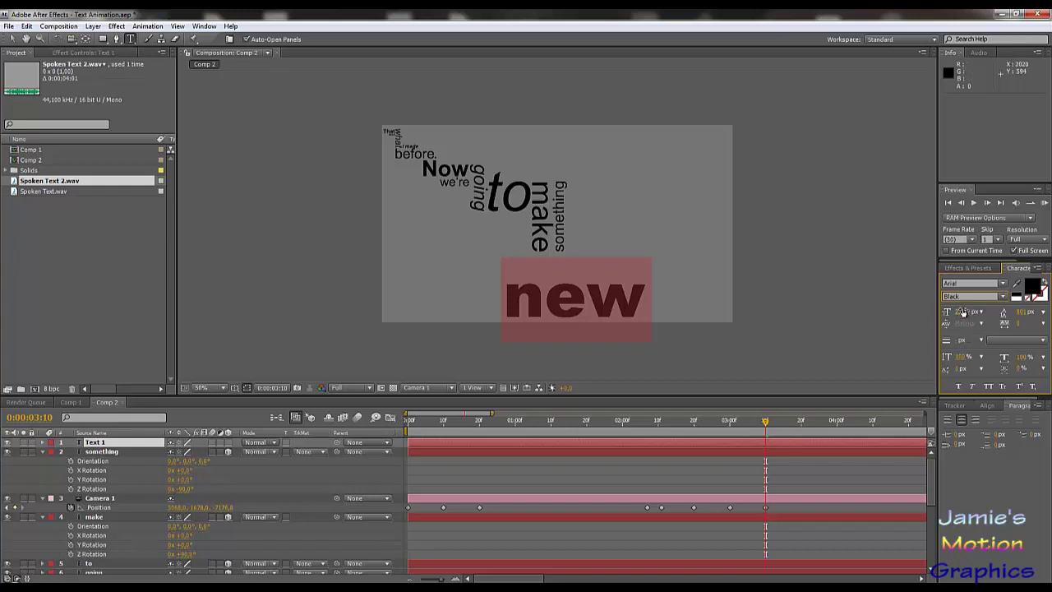
pyautogui.moveTo(963, 312); pyautogui.dragTo(1019, 312)
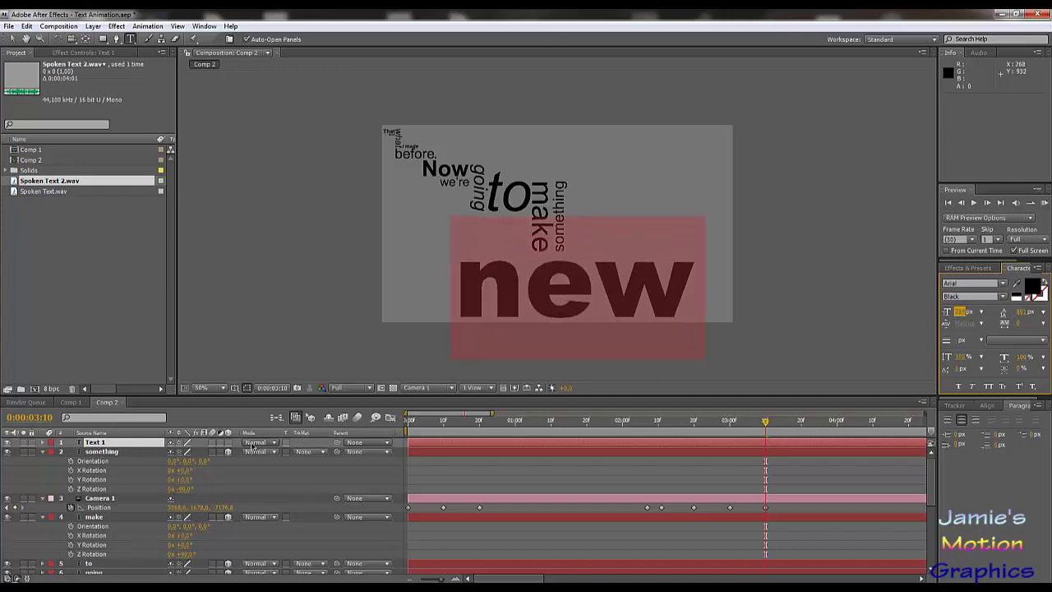
# Step: Place the word "new" as a 3D layer below and to the right of "something", enlarging it to about 1296 px
pyautogui.press('KP_Enter')
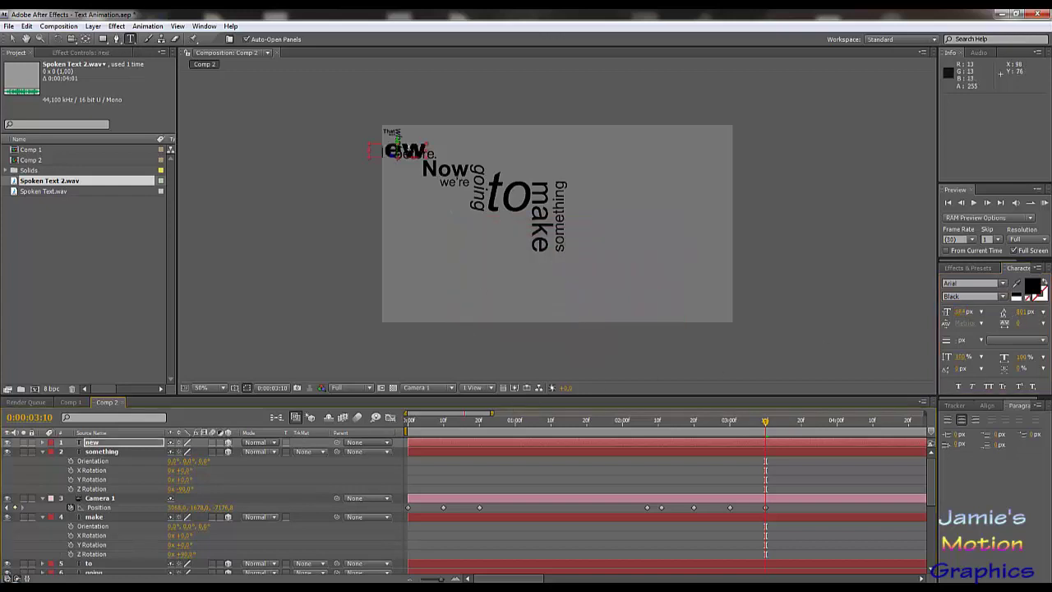
pyautogui.click(13, 39)
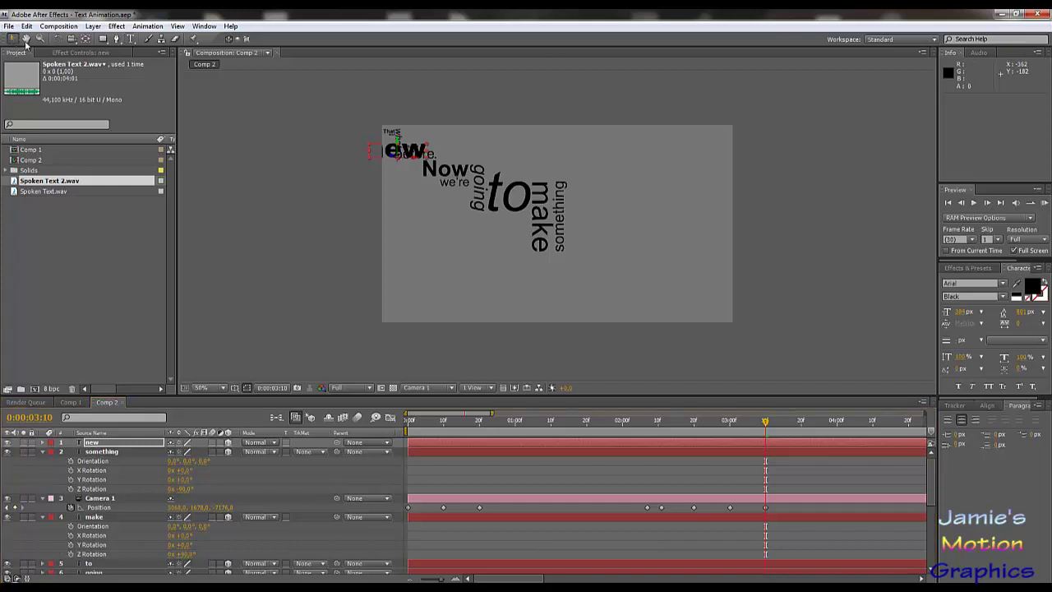
pyautogui.moveTo(435, 172); pyautogui.dragTo(673, 300)
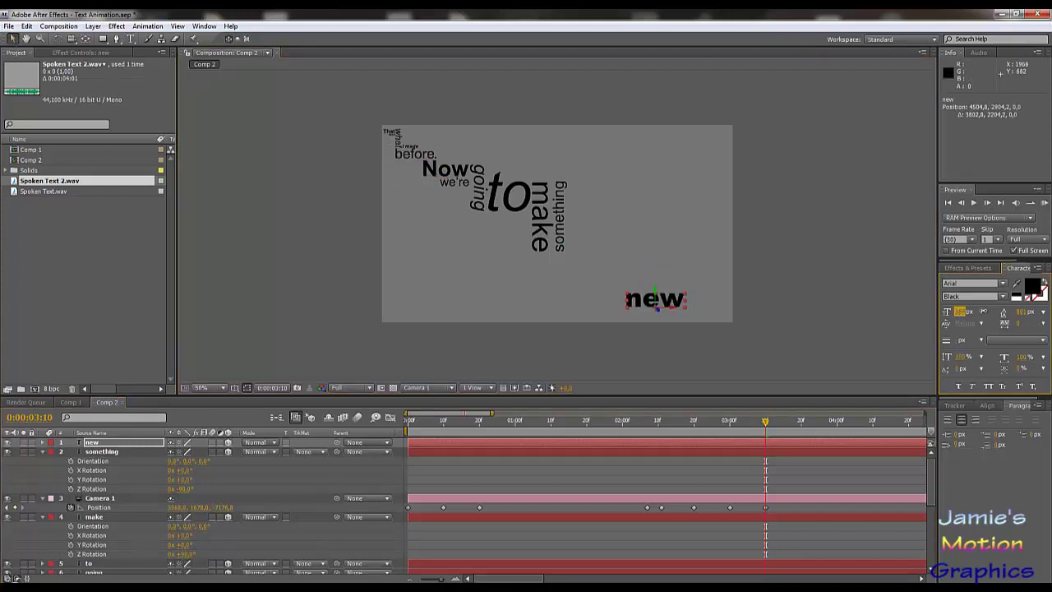
pyautogui.moveTo(960, 312)
pyautogui.mouseDown()
pyautogui.moveTo(1002, 312)
pyautogui.moveTo(978, 312)
pyautogui.mouseUp()
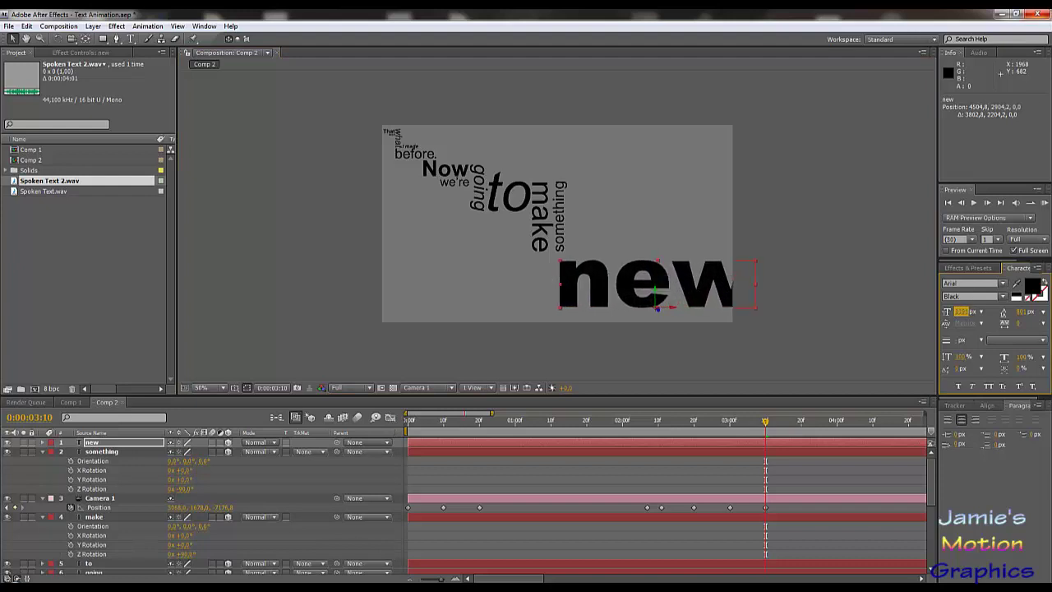
# Step: Set the word "new" to the Regular font style and move it up directly beside "something"
pyautogui.click(1003, 297)
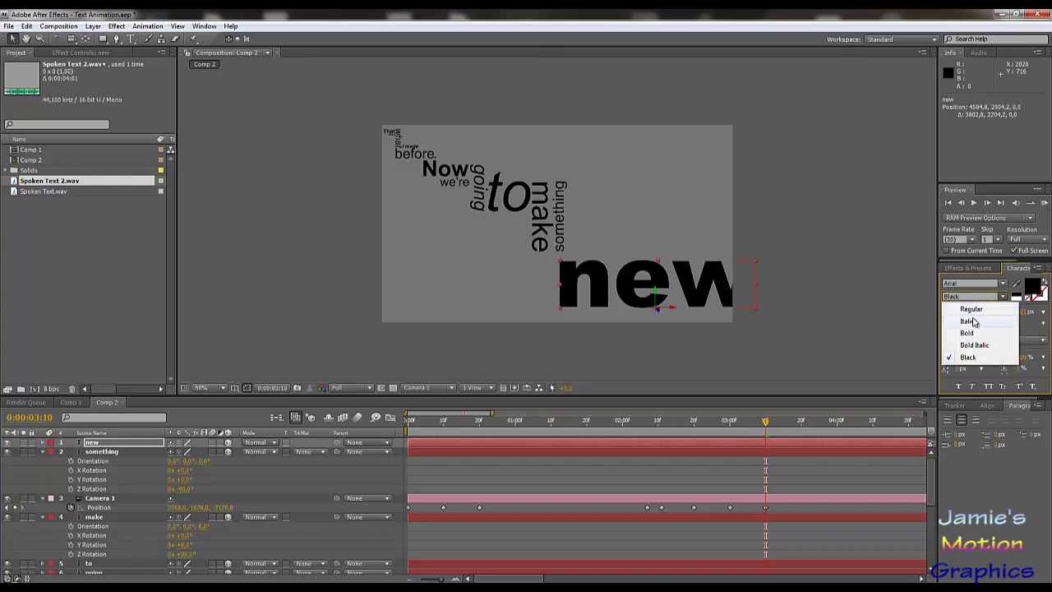
pyautogui.click(972, 309)
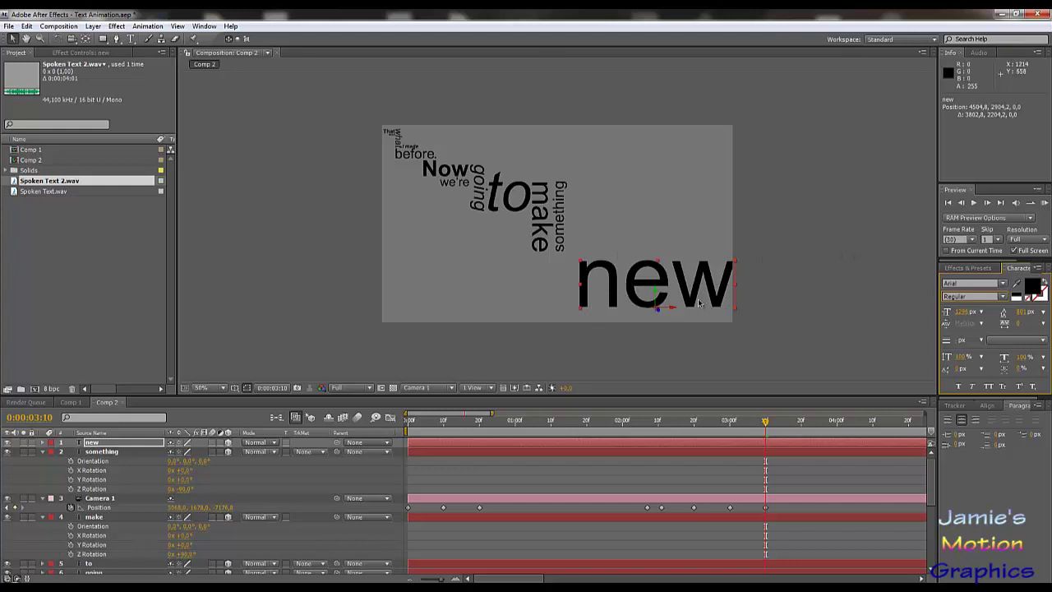
pyautogui.moveTo(662, 284); pyautogui.dragTo(654, 228)
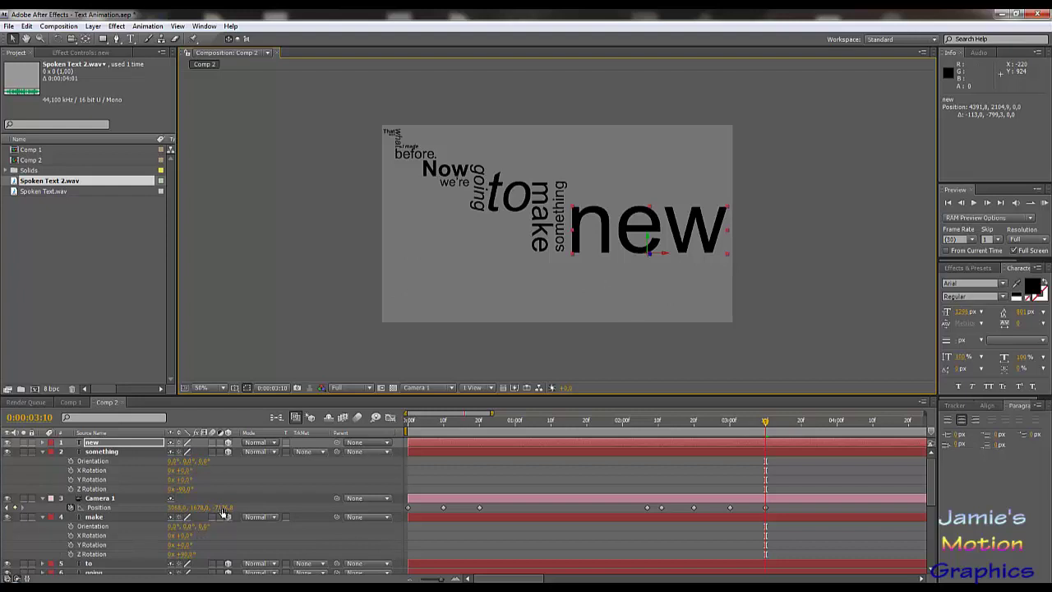
# Step: At 0:00:03:10, bring Camera 1 closer to a Z position of about -5713 and shift it left and up
pyautogui.moveTo(223, 509); pyautogui.dragTo(460, 502)
pyautogui.click(368, 497)
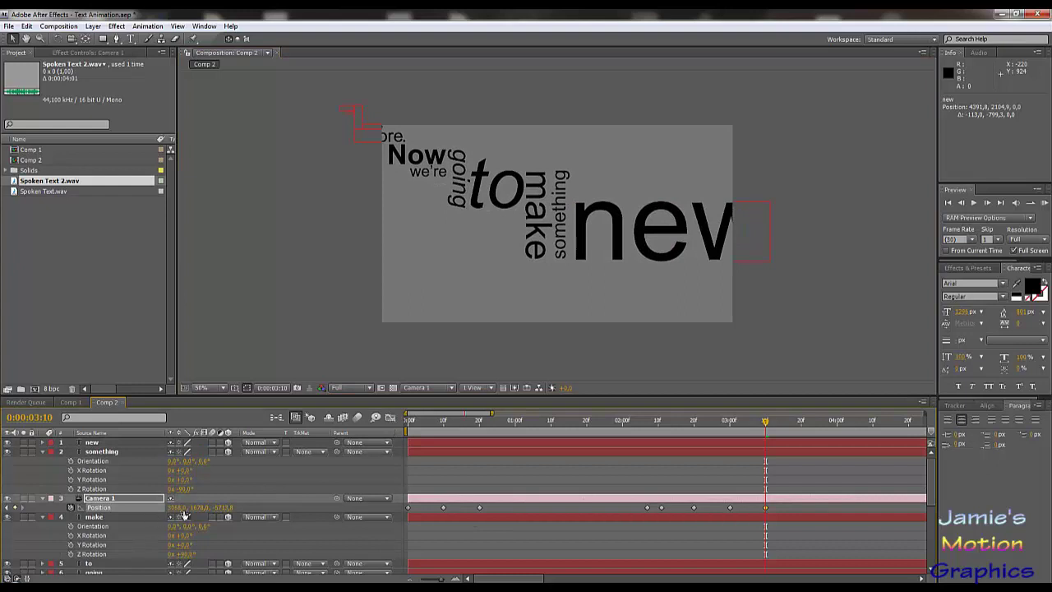
pyautogui.moveTo(176, 507); pyautogui.dragTo(51, 507)
pyautogui.moveTo(198, 513); pyautogui.dragTo(168, 507)
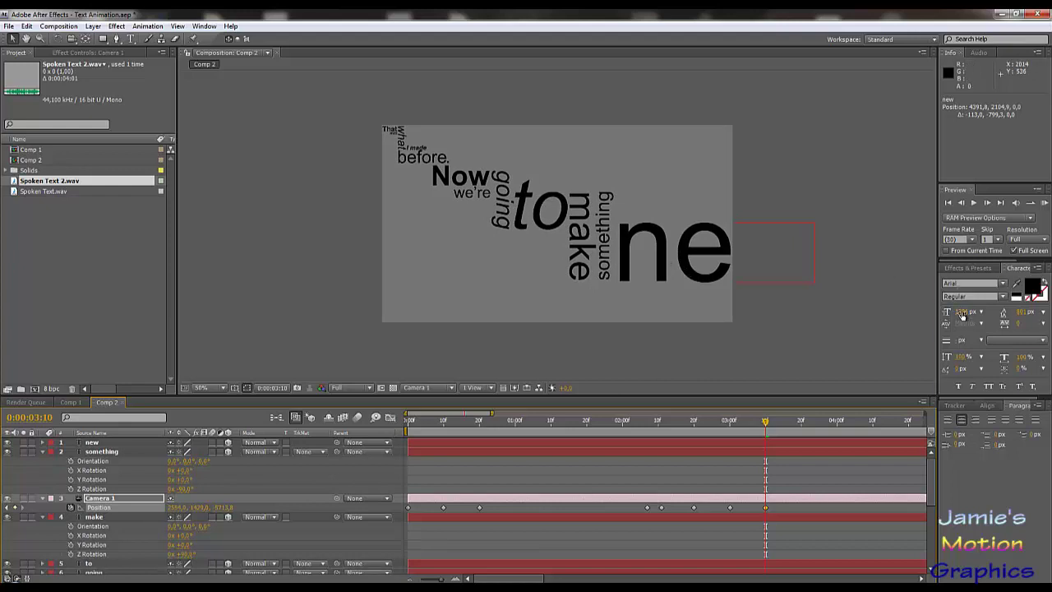
# Step: Reduce the word "new" to about 725 px and position it beside the lower end of "something", inside the frame
pyautogui.moveTo(962, 311); pyautogui.dragTo(704, 358)
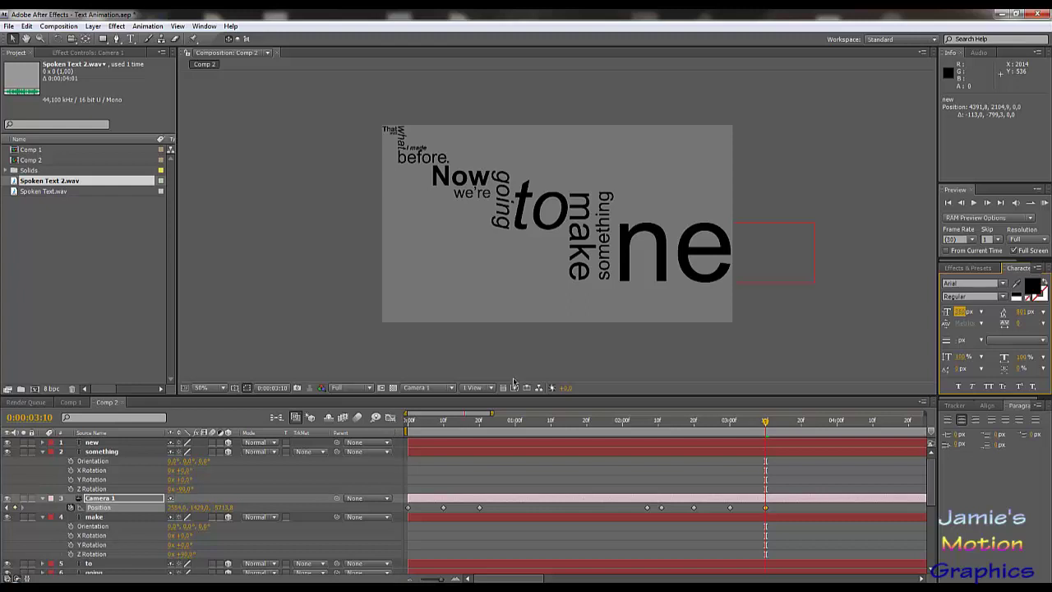
pyautogui.click(99, 444)
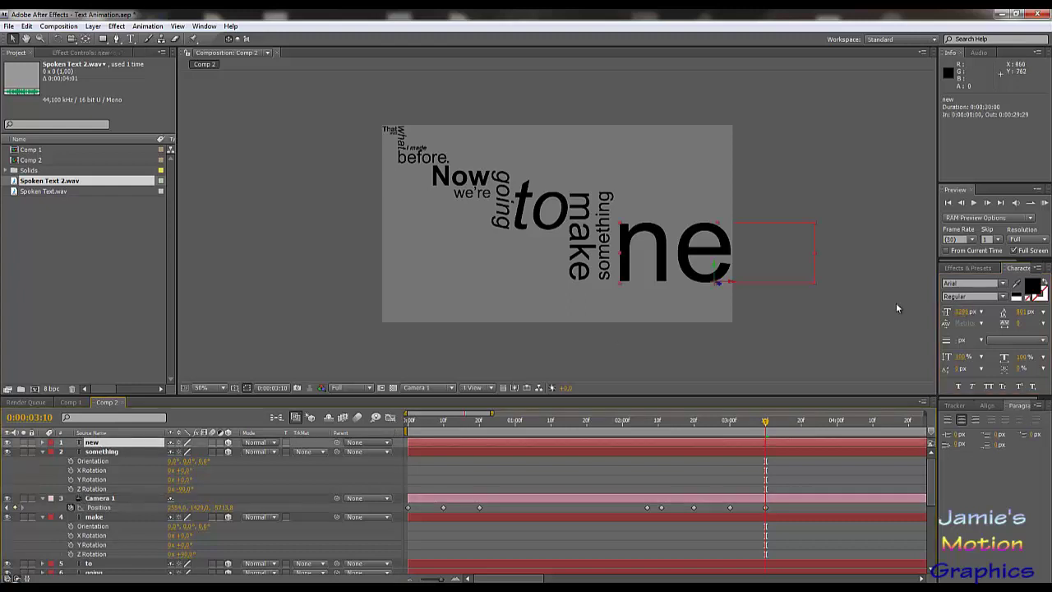
pyautogui.moveTo(969, 313); pyautogui.dragTo(779, 362)
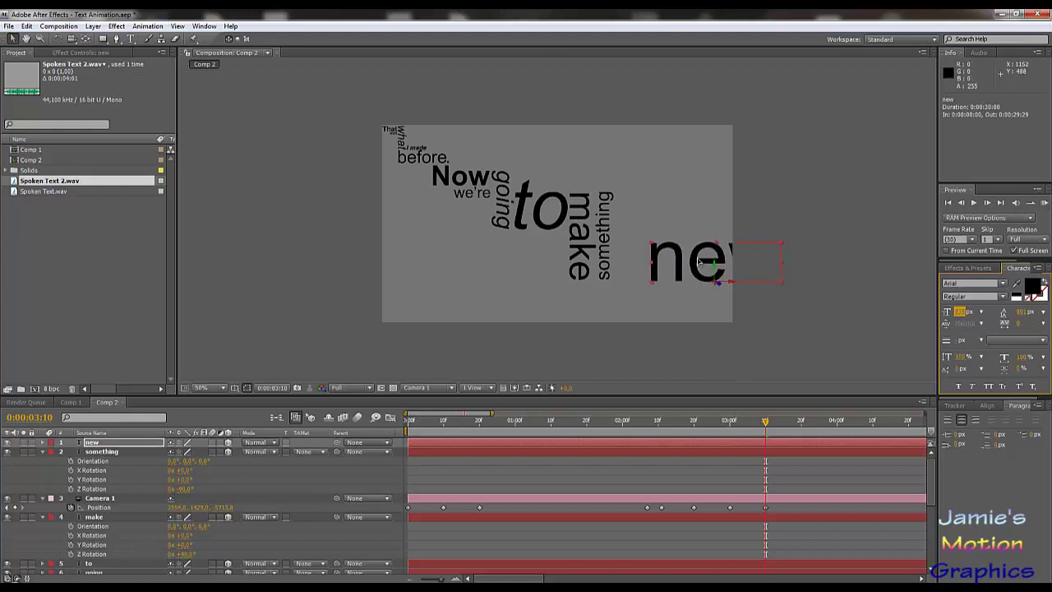
pyautogui.moveTo(701, 249); pyautogui.dragTo(662, 266)
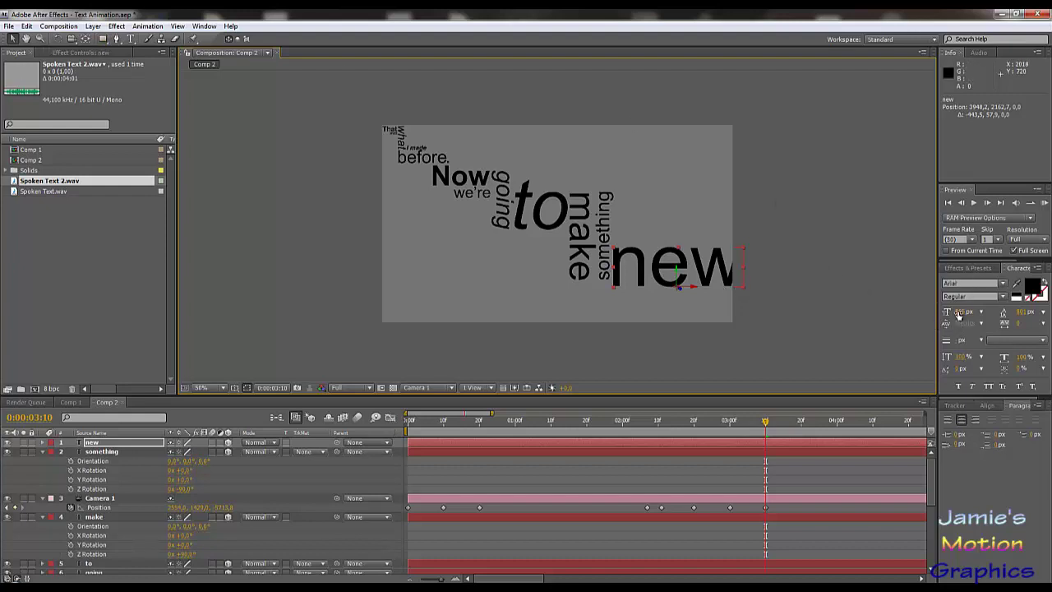
pyautogui.moveTo(957, 314); pyautogui.dragTo(506, 206)
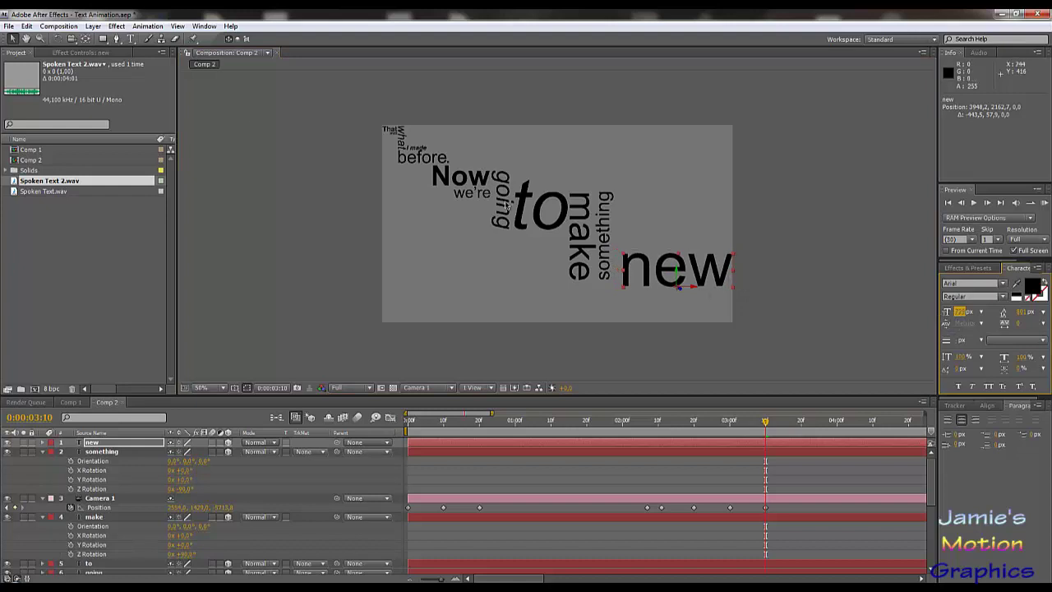
pyautogui.moveTo(662, 278); pyautogui.dragTo(655, 271)
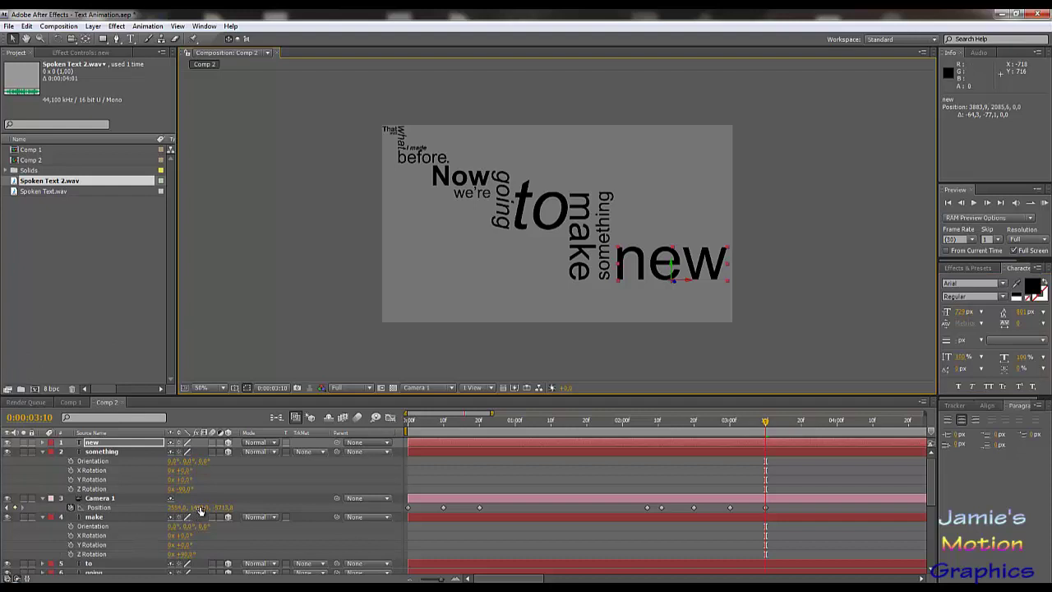
# Step: Set Camera 1's Y position to about 1255 at 0:00:03:10 and preview the animation
pyautogui.moveTo(197, 507); pyautogui.dragTo(176, 507)
pyautogui.click(100, 507)
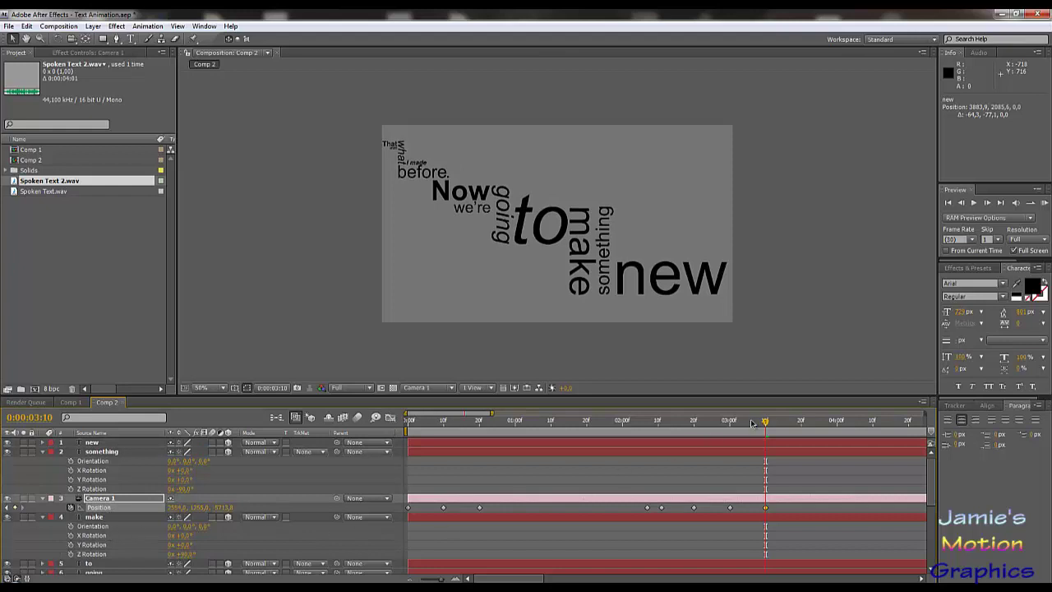
pyautogui.press('space')
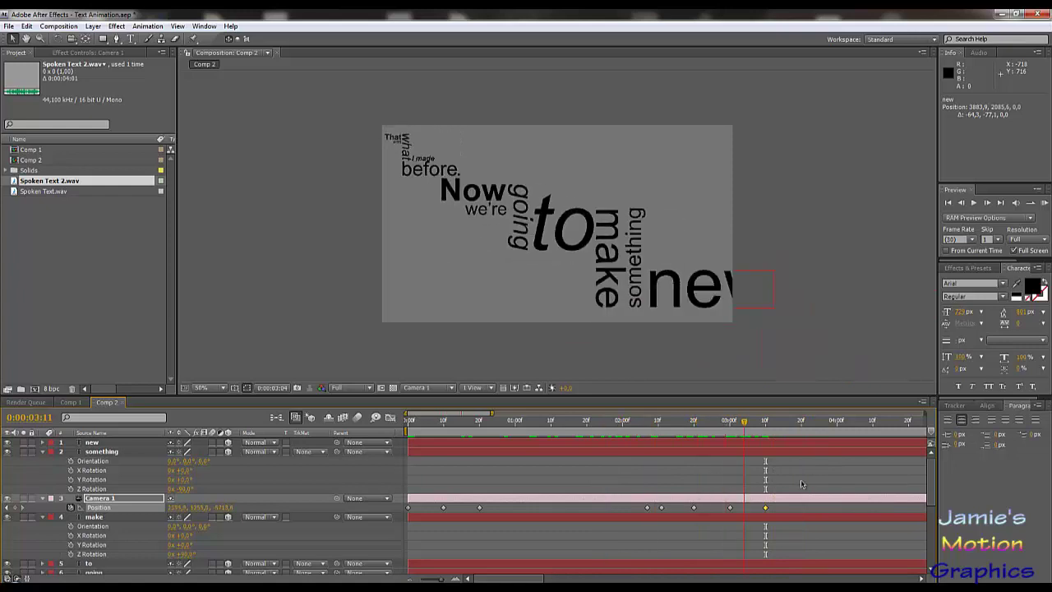
pyautogui.moveTo(800, 479); pyautogui.dragTo(767, 498)
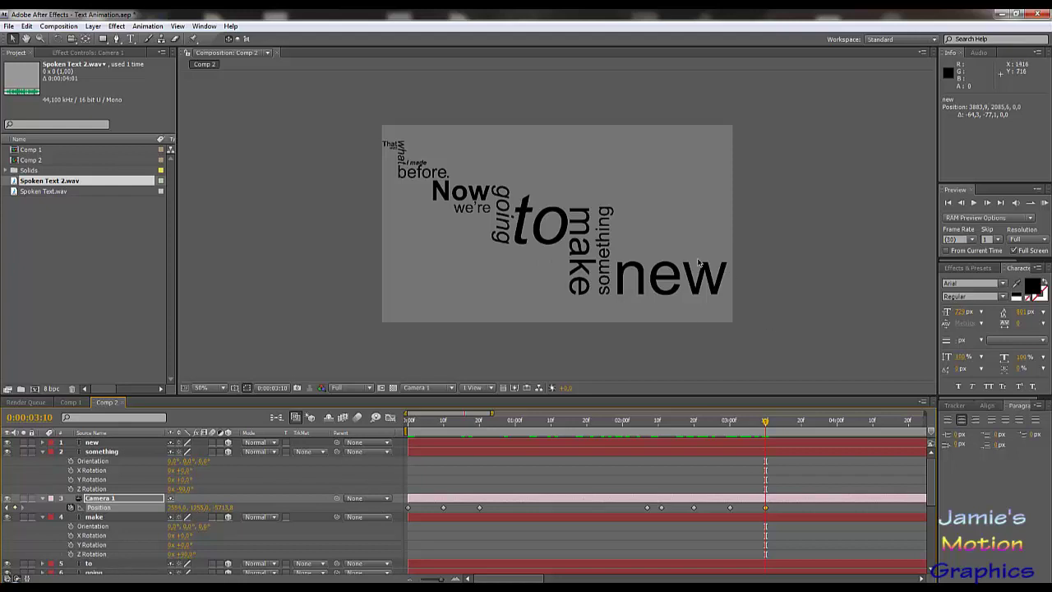
# Step: Tilt the word "new" in 3D by setting its Y Rotation to about -47°
pyautogui.click(103, 443)
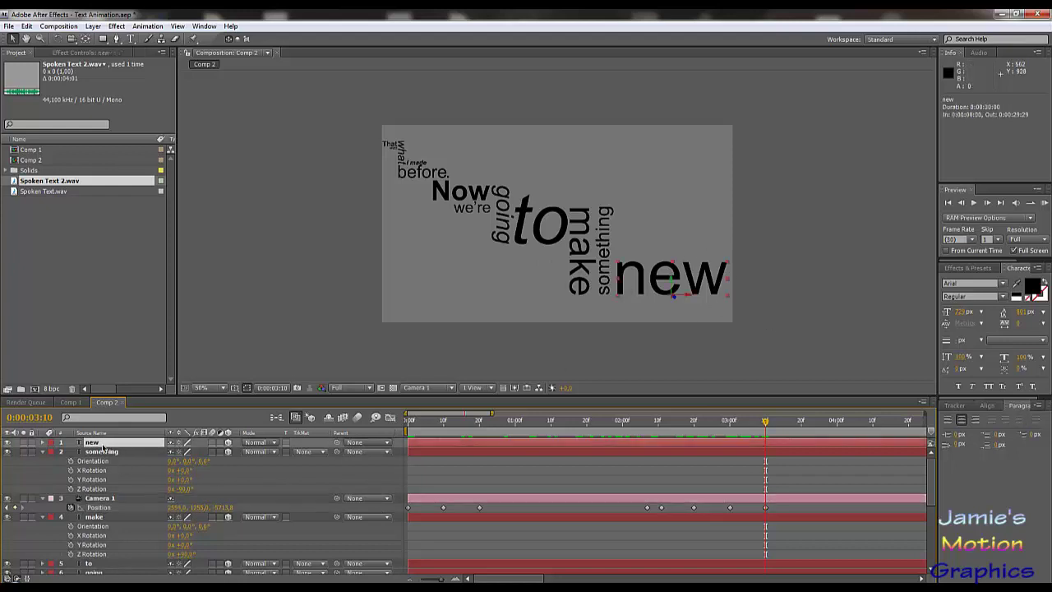
pyautogui.press('r')
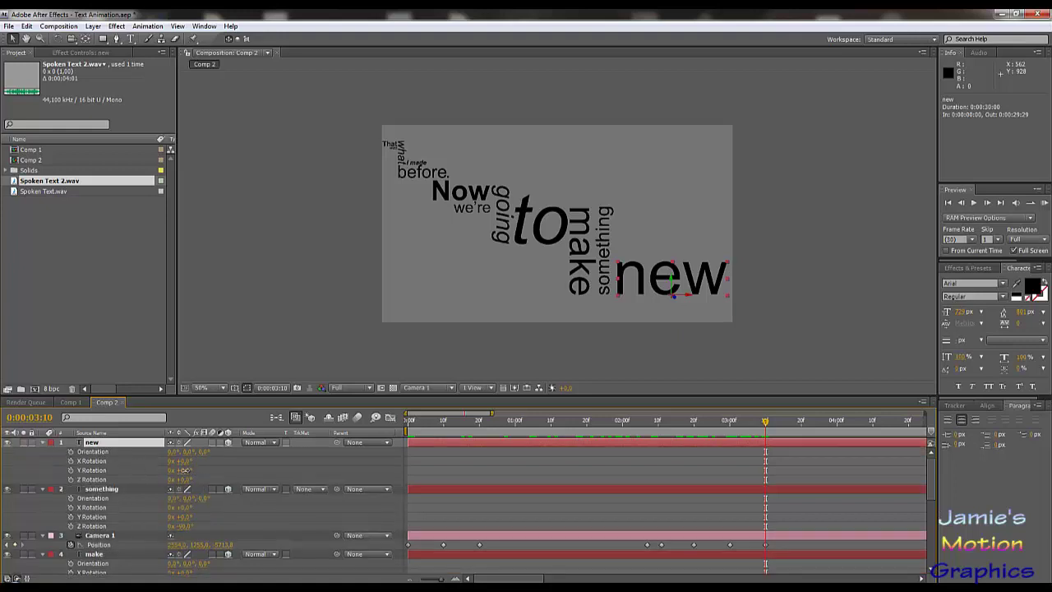
pyautogui.moveTo(184, 470); pyautogui.dragTo(156, 468)
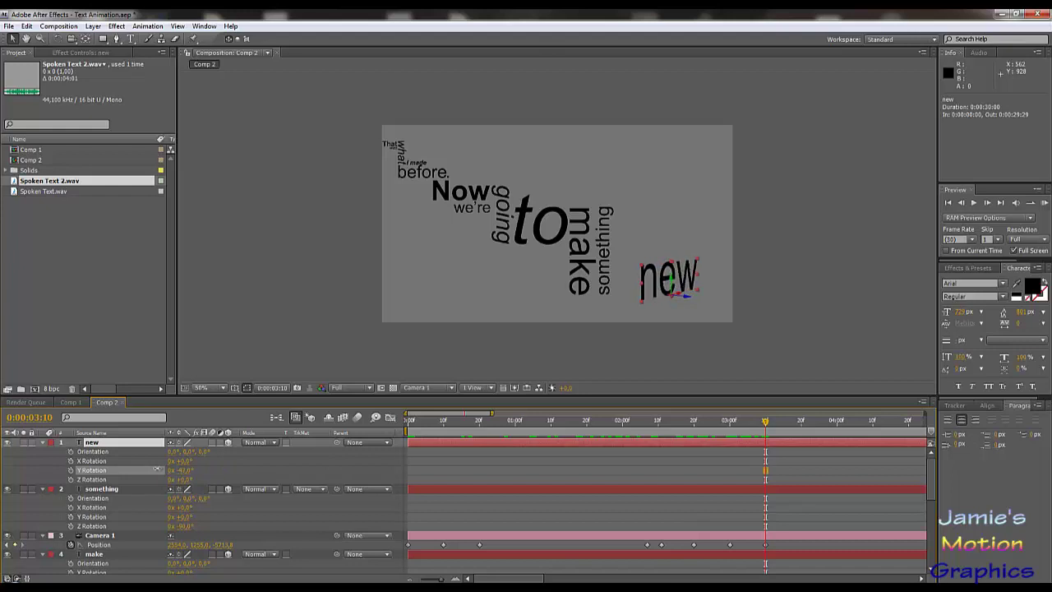
pyautogui.press('Return')
# Step: Set the Y Rotation of "something" to about -39° and that of "make" to about 49°
pyautogui.moveTo(182, 516)
pyautogui.mouseDown()
pyautogui.moveTo(234, 524)
pyautogui.moveTo(161, 517)
pyautogui.moveTo(174, 503)
pyautogui.mouseUp()
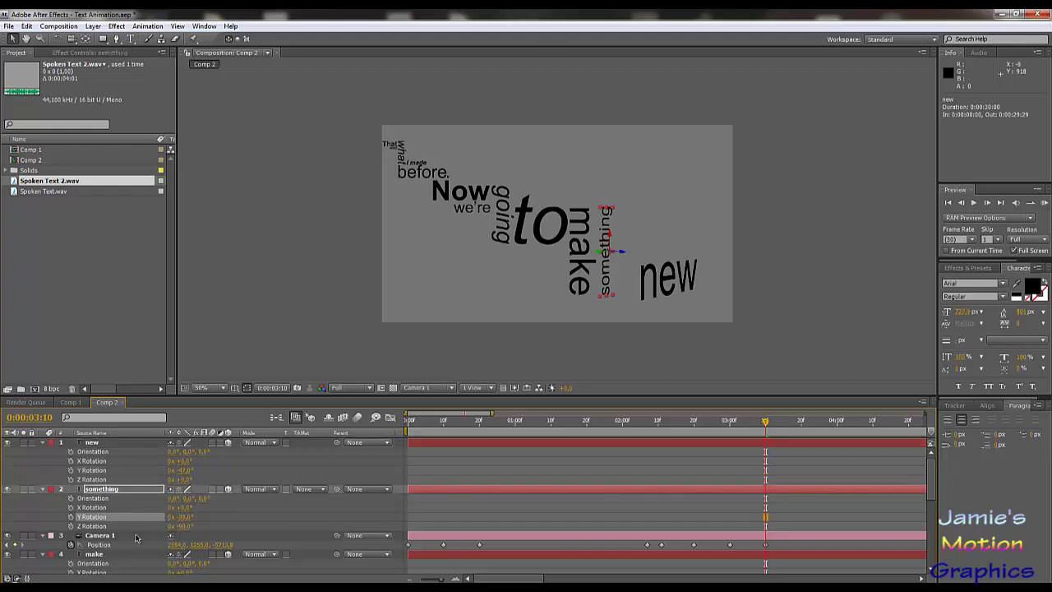
pyautogui.scroll(-2, 169, 516)
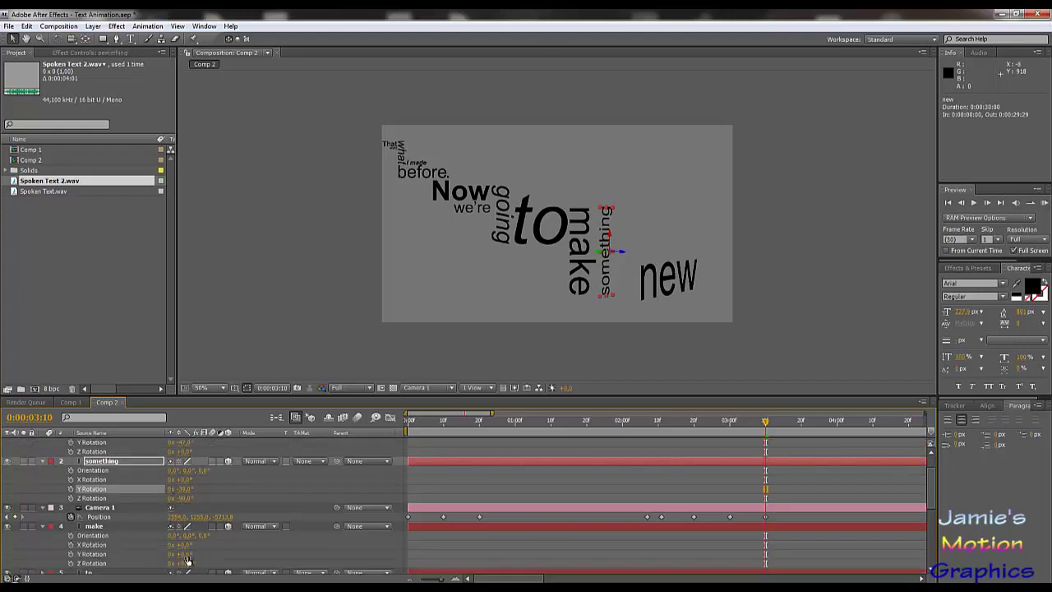
pyautogui.moveTo(180, 554); pyautogui.dragTo(218, 562)
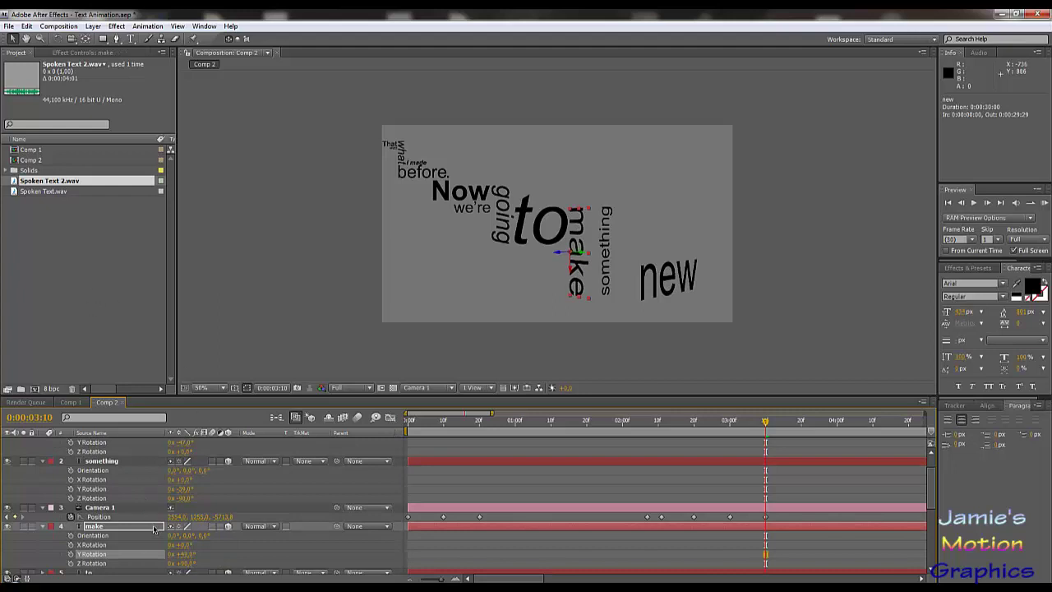
# Step: Move the word "something" closer to "make" by reducing its X position to about 3028
pyautogui.click(102, 461)
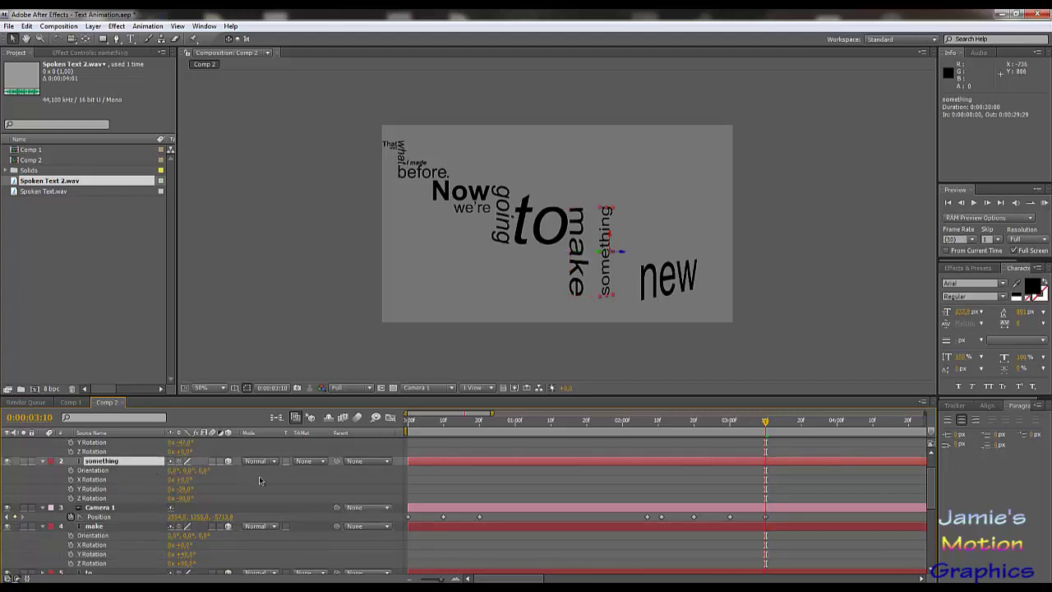
pyautogui.press('p')
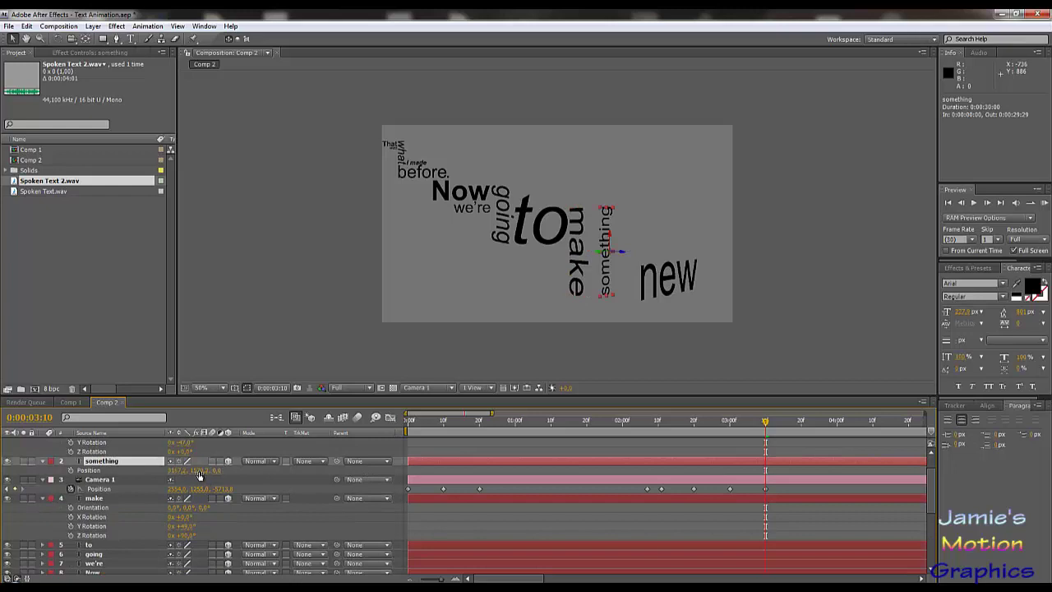
pyautogui.moveTo(185, 469); pyautogui.dragTo(104, 470)
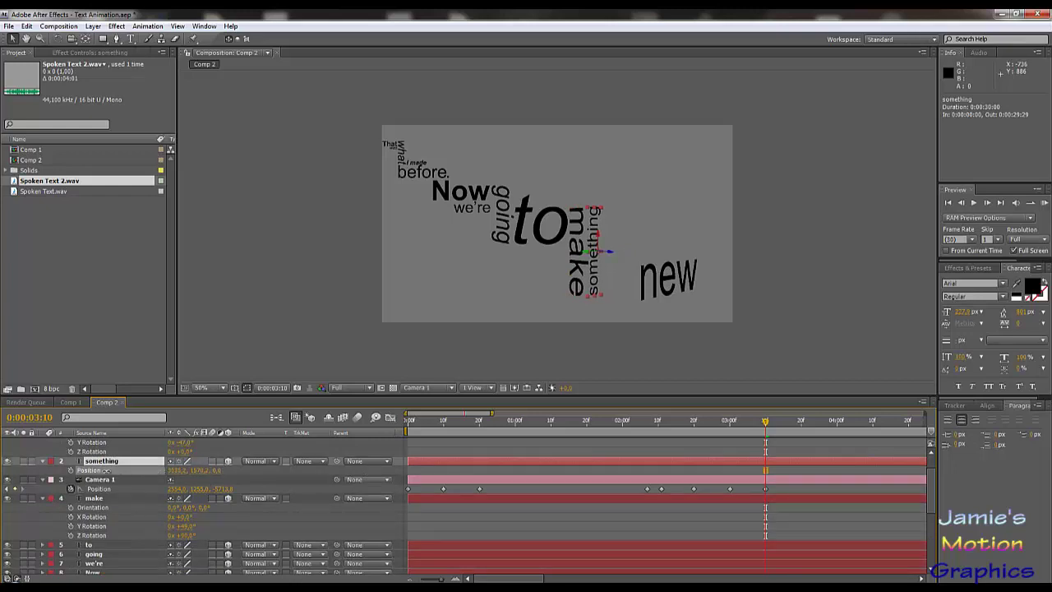
# Step: Enlarge the tilted word "new" to a font size of about 1296 px
pyautogui.scroll(2, 188, 461)
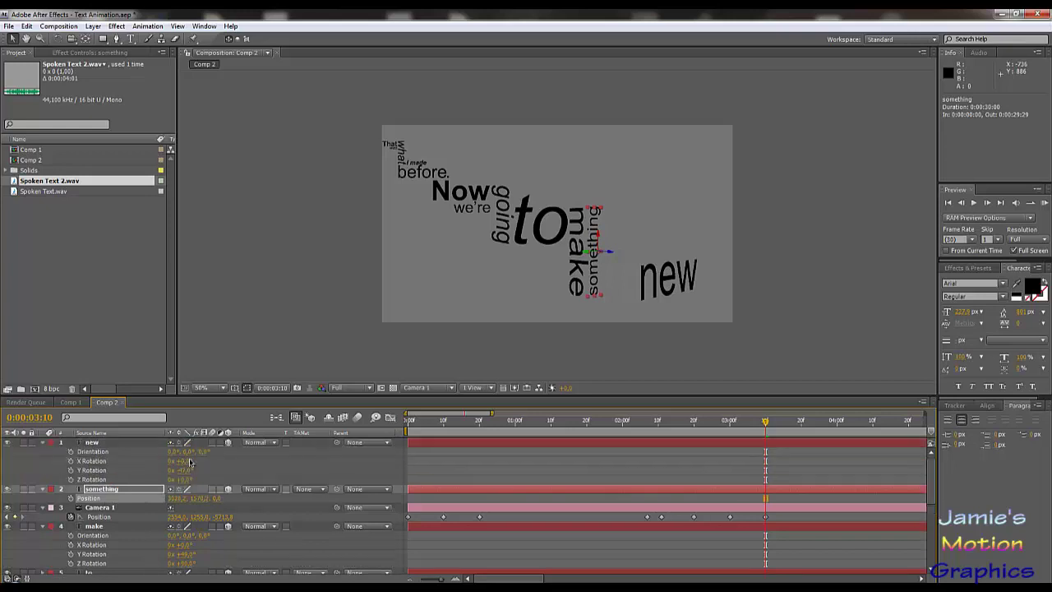
pyautogui.click(98, 443)
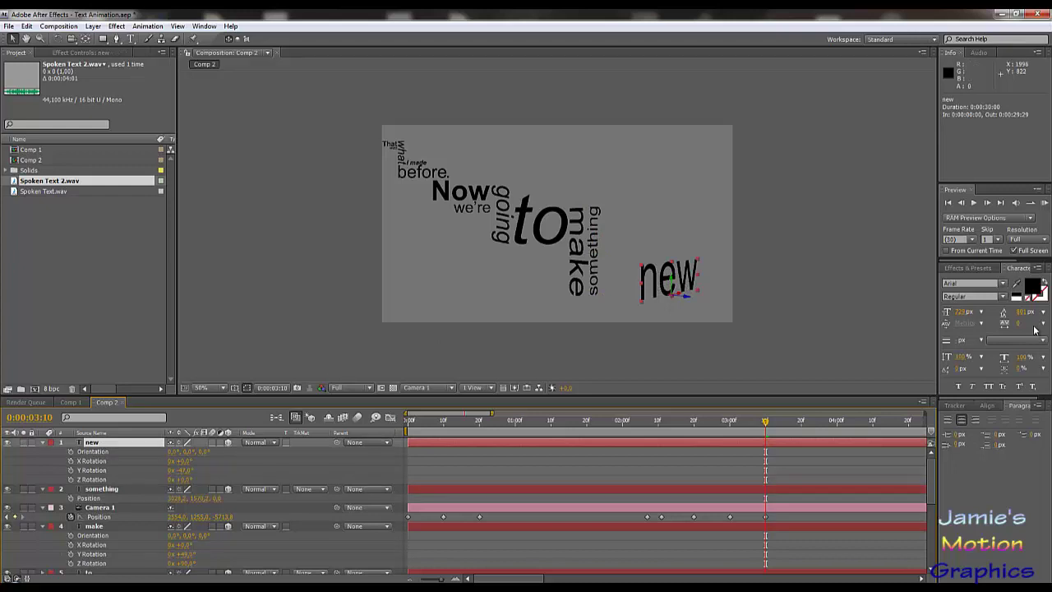
pyautogui.moveTo(963, 313)
pyautogui.mouseDown()
pyautogui.moveTo(988, 314)
pyautogui.moveTo(951, 311)
pyautogui.moveTo(960, 314)
pyautogui.mouseUp()
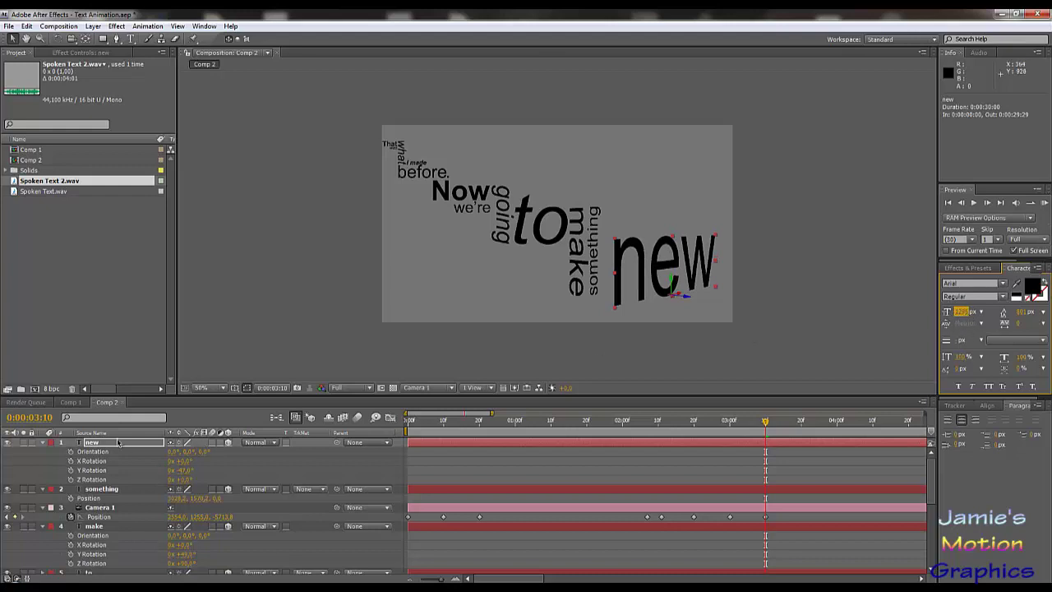
# Step: Scale the word "new" to about 121% and move it slightly down and right, clear of "something"
pyautogui.click(119, 444)
pyautogui.press('s')
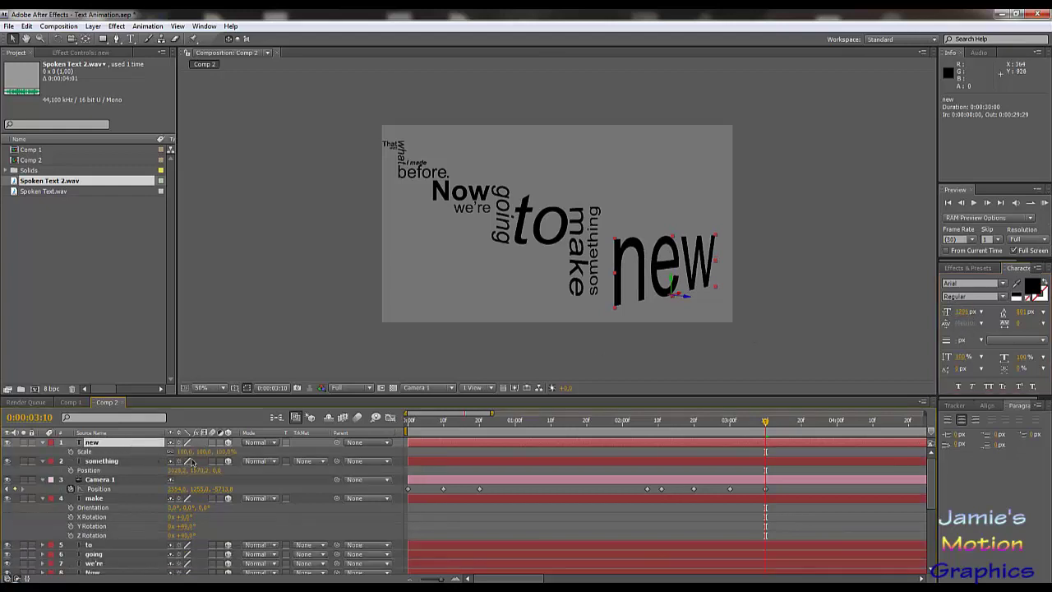
pyautogui.moveTo(186, 452); pyautogui.dragTo(195, 451)
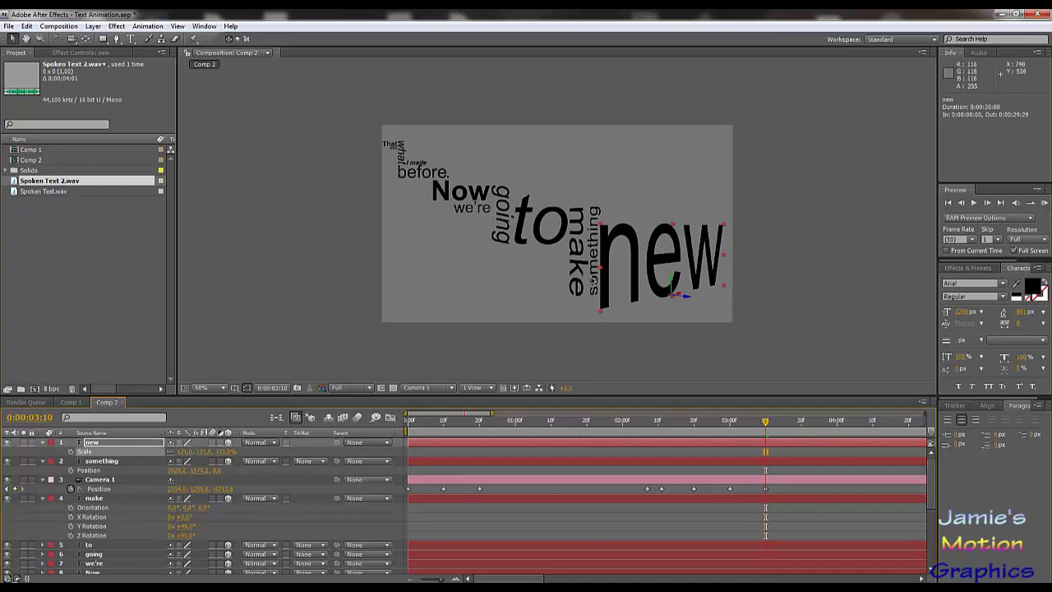
pyautogui.moveTo(643, 266)
pyautogui.mouseDown()
pyautogui.moveTo(639, 278)
pyautogui.moveTo(641, 255)
pyautogui.moveTo(642, 278)
pyautogui.mouseUp()
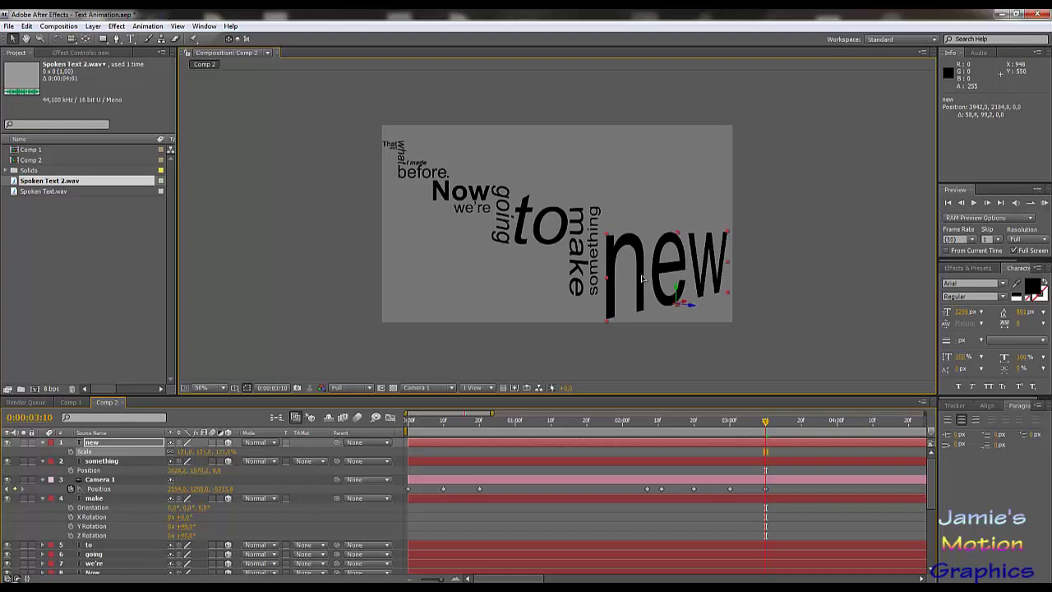
# Step: Enlarge the word "new" further by raising its layer scale to about 129%
pyautogui.click(965, 313)
pyautogui.moveTo(965, 313); pyautogui.dragTo(973, 315)
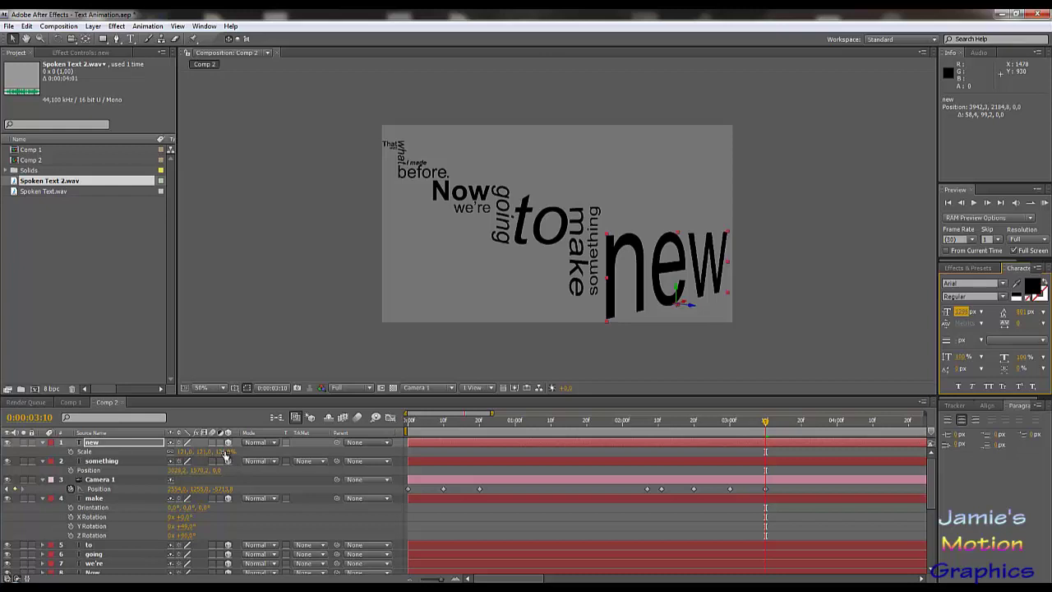
pyautogui.moveTo(226, 454); pyautogui.dragTo(271, 453)
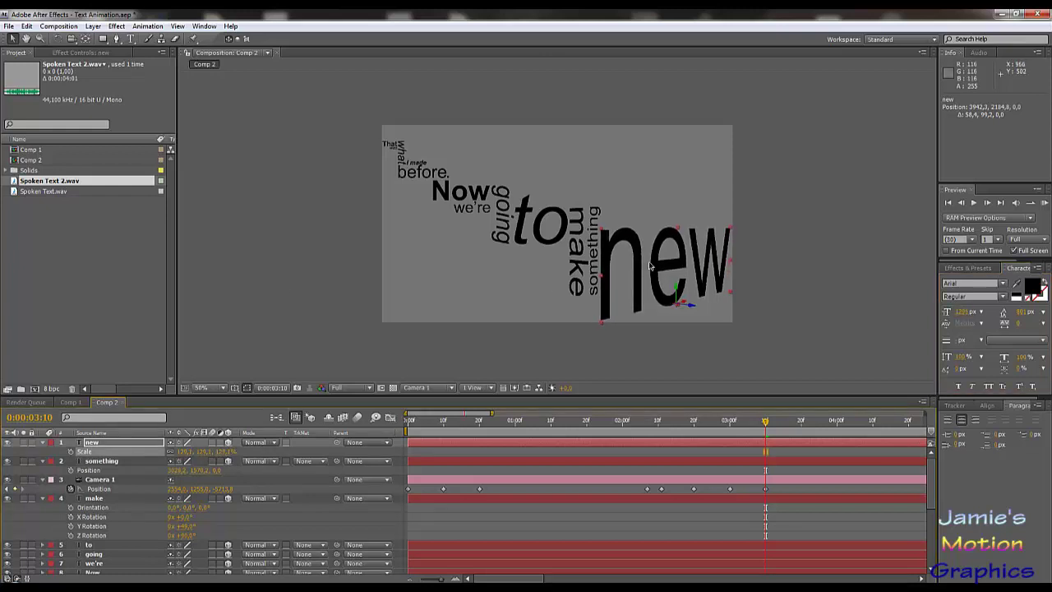
# Step: Nudge the word "new" slightly down and right, and set the camera's Y position to about 1408 at 0:00:03:10
pyautogui.moveTo(610, 259); pyautogui.dragTo(606, 258)
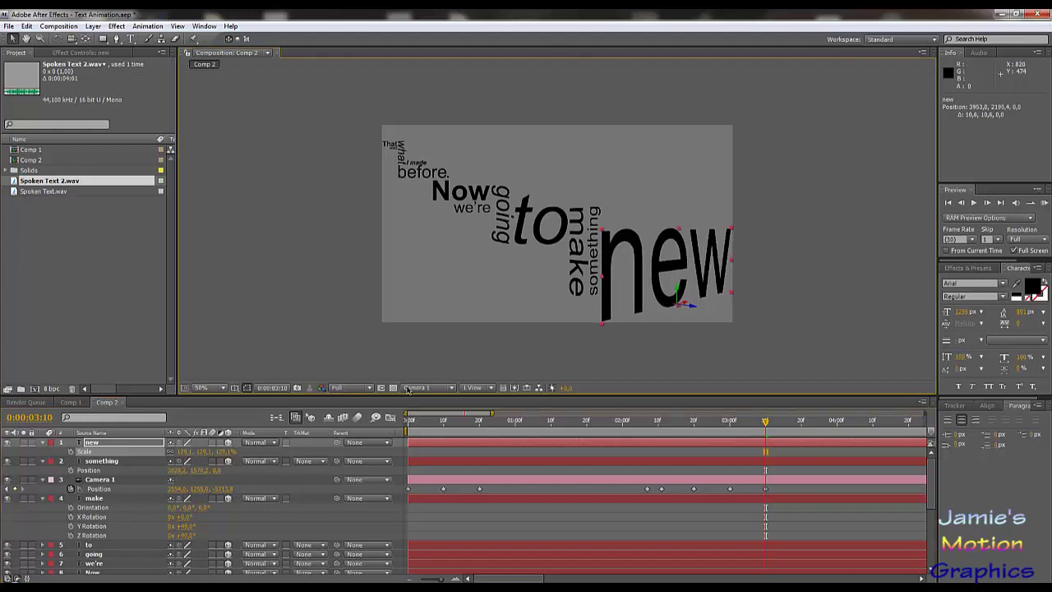
pyautogui.click(191, 455)
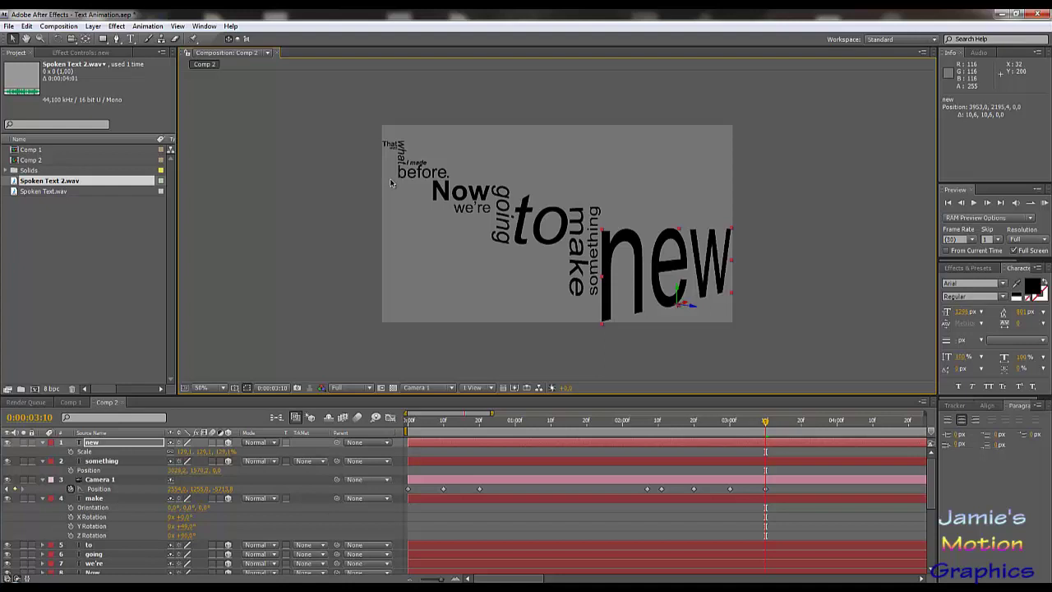
pyautogui.click(198, 489)
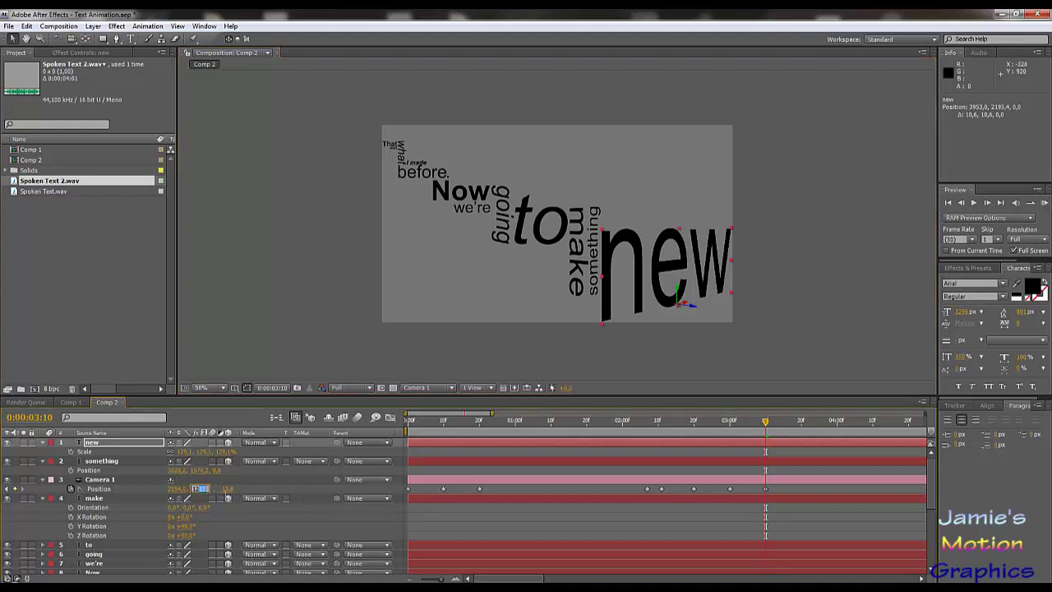
pyautogui.write('-155')
pyautogui.click(248, 491)
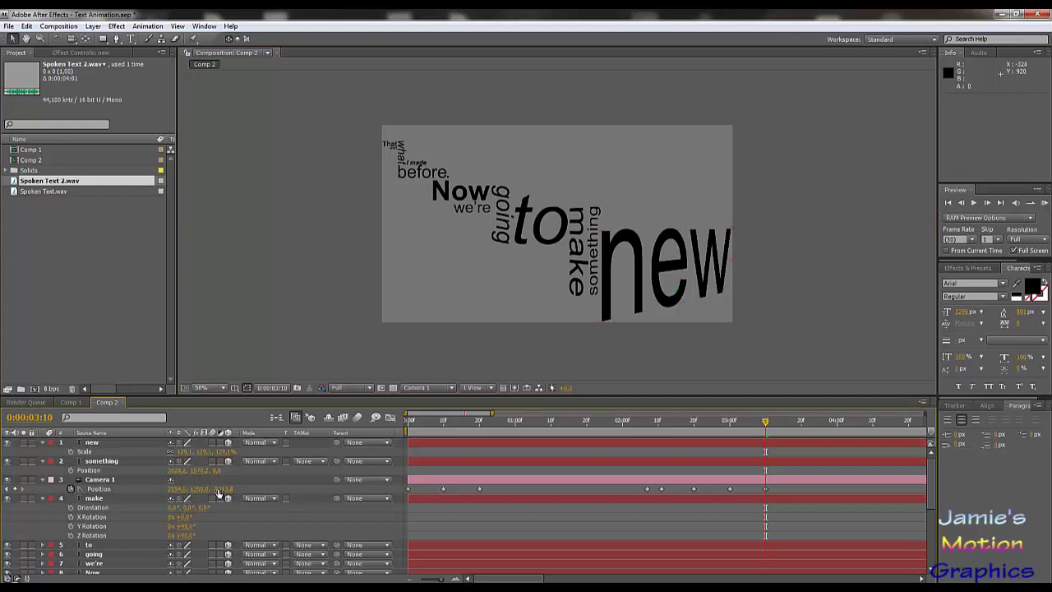
pyautogui.moveTo(197, 489); pyautogui.dragTo(305, 484)
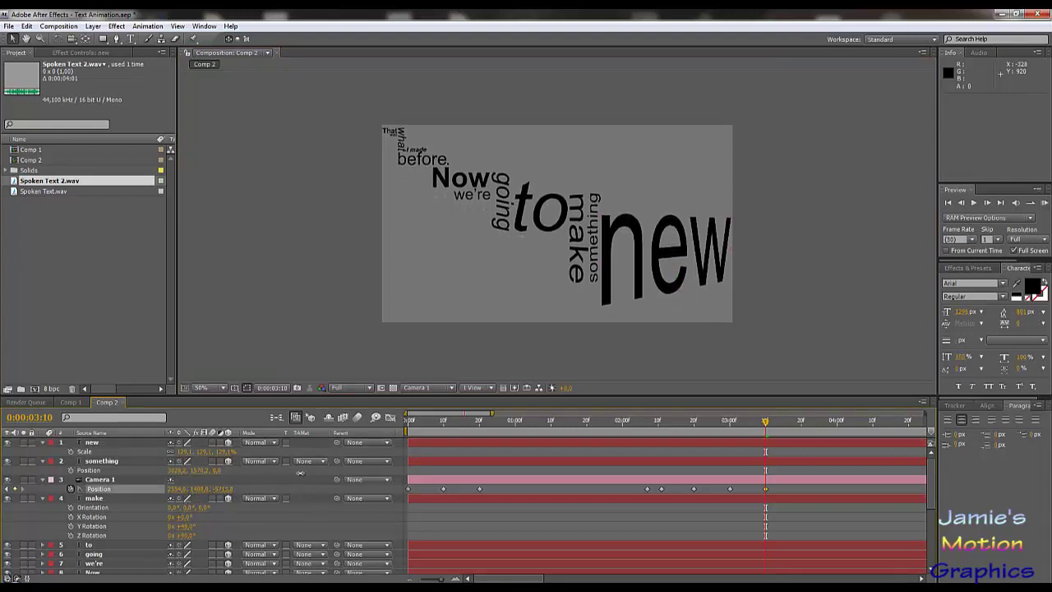
pyautogui.click(197, 479)
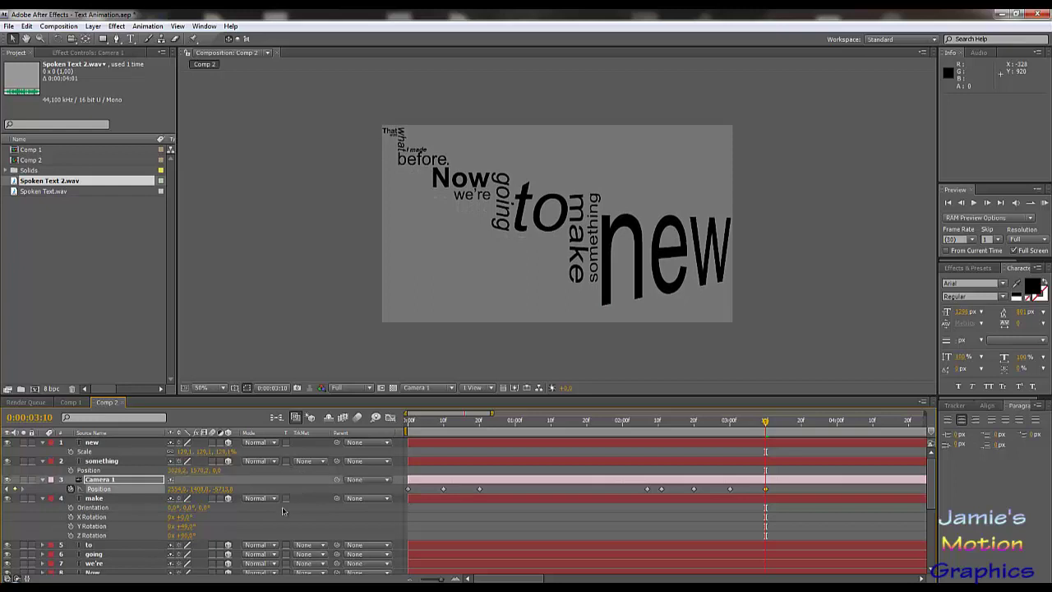
# Step: Lower the word "new" by raising its Y position to about 2341
pyautogui.click(102, 444)
pyautogui.press('p')
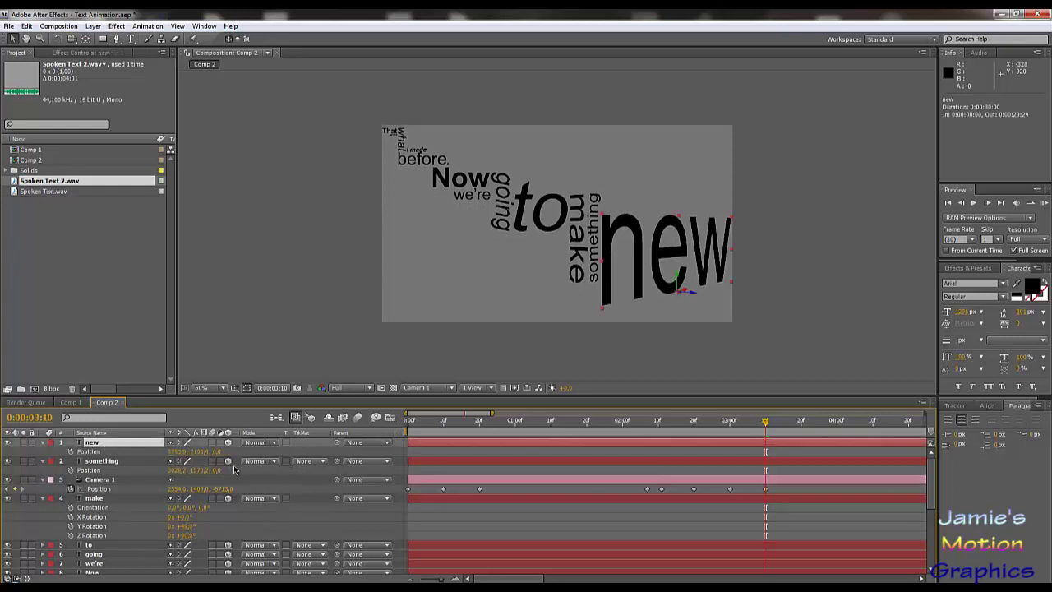
pyautogui.moveTo(201, 450); pyautogui.dragTo(275, 462)
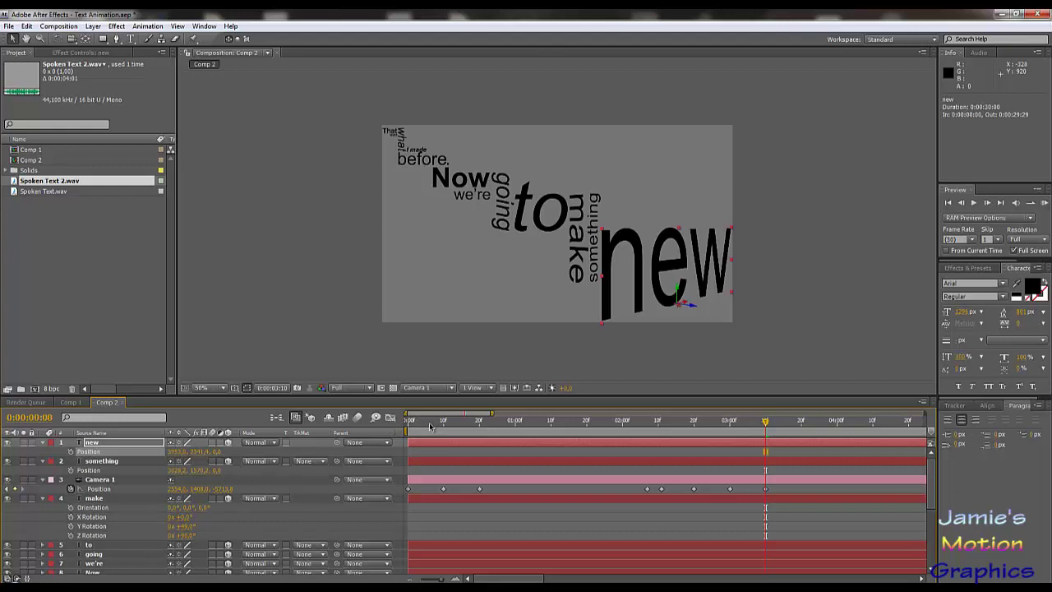
# Step: Return the current time to 0:00:00:00 and move the Camera 1 layer to the top of the layer stack
pyautogui.press('Home')
pyautogui.scroll(-5, 456, 512)
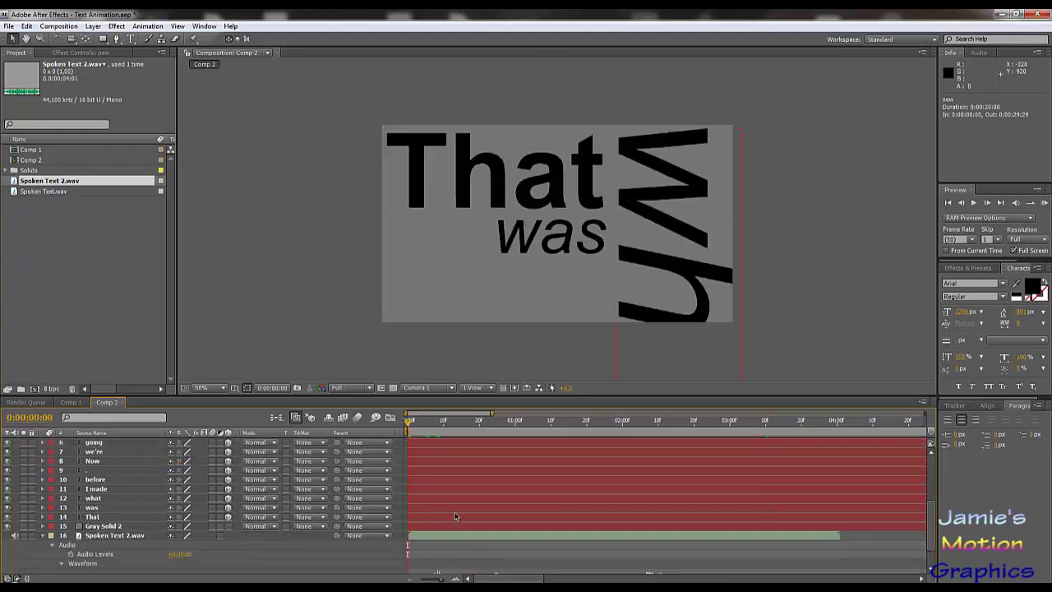
pyautogui.scroll(5, 449, 514)
pyautogui.scroll(1, 448, 515)
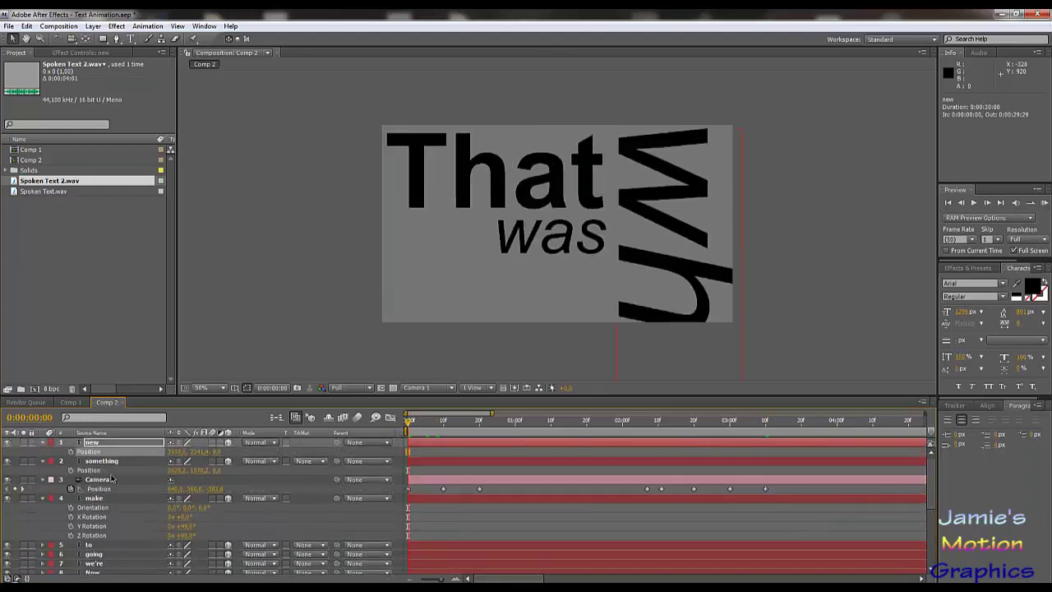
pyautogui.moveTo(107, 480); pyautogui.dragTo(101, 452)
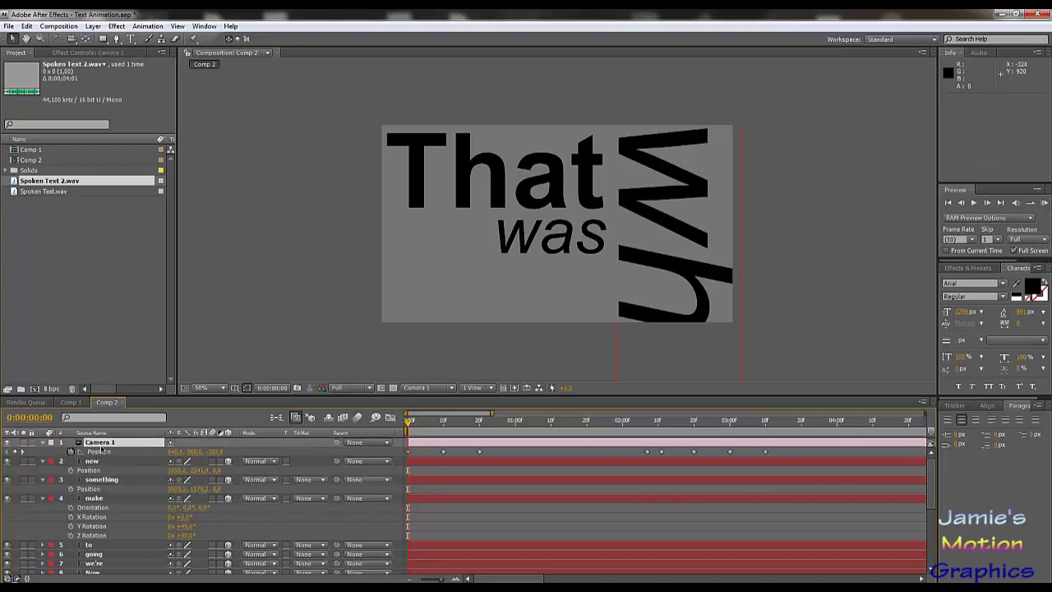
# Step: Collapse the expanded properties of the "new", "something" and "make" layers
pyautogui.click(43, 462)
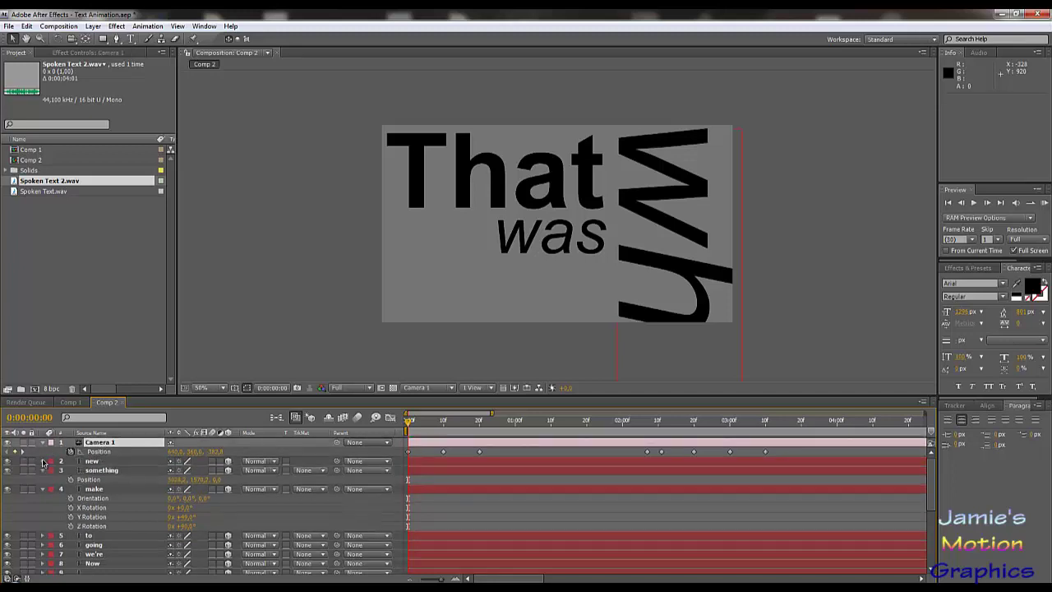
pyautogui.click(42, 461)
pyautogui.click(43, 461)
pyautogui.click(42, 470)
pyautogui.click(43, 479)
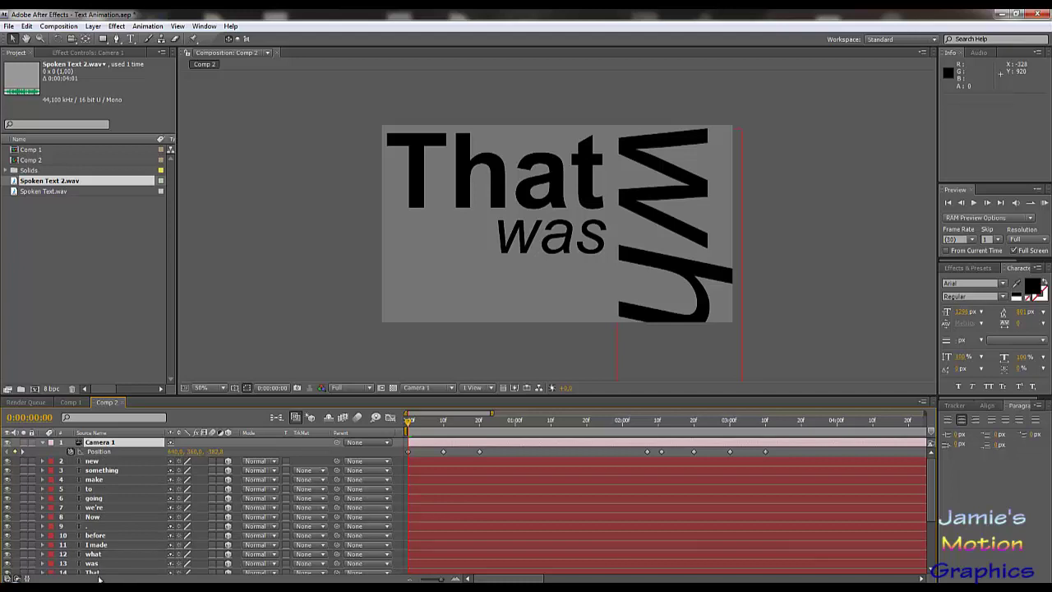
# Step: Move the Camera 1 layer between Gray Solid 2 and Spoken Text 2.wav and collapse its properties
pyautogui.press('l')
pyautogui.press('l')
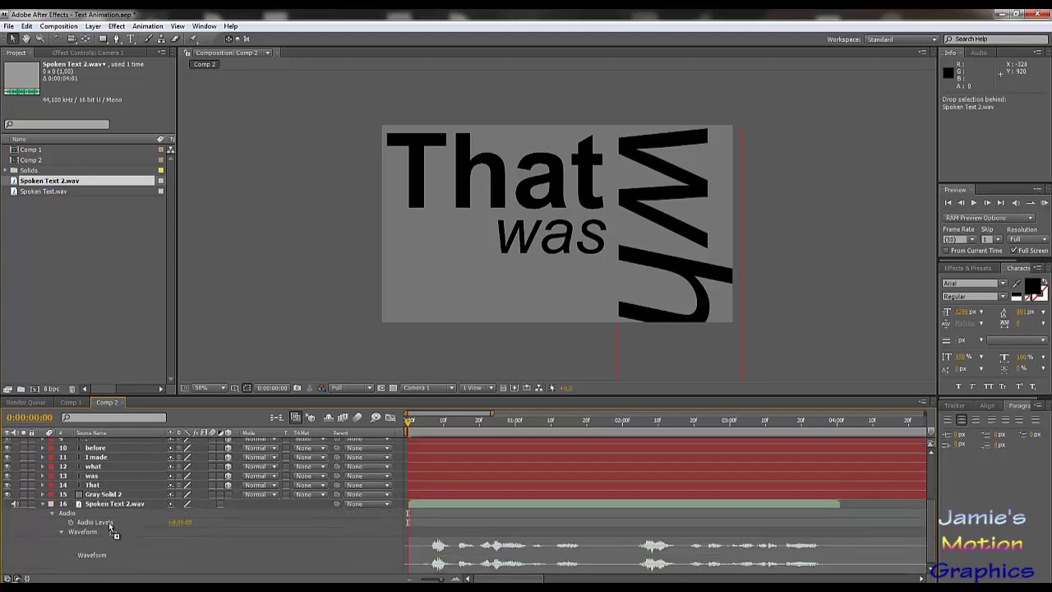
pyautogui.moveTo(116, 512); pyautogui.dragTo(116, 503)
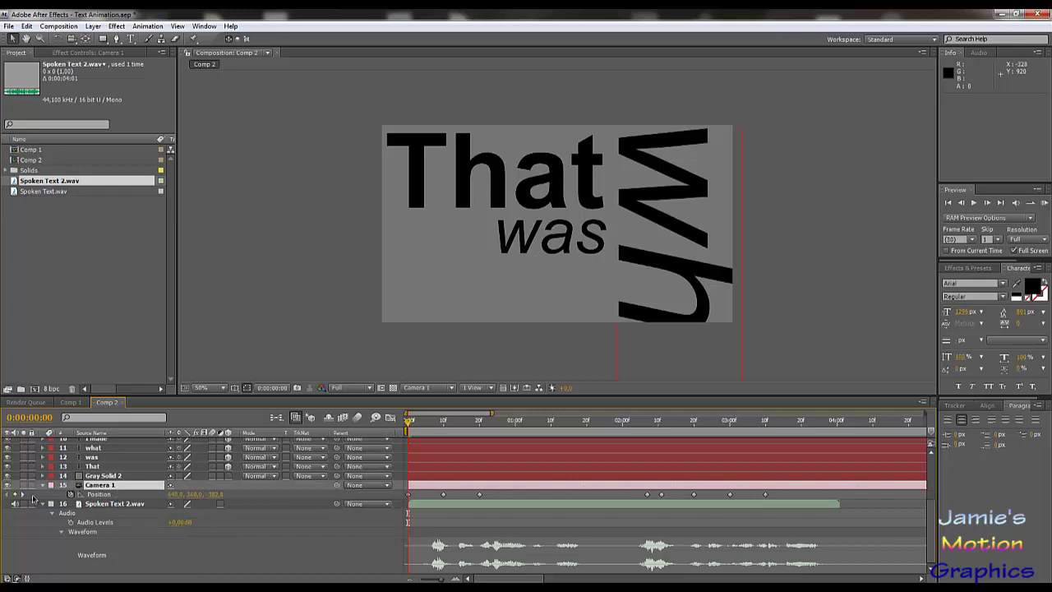
pyautogui.click(43, 485)
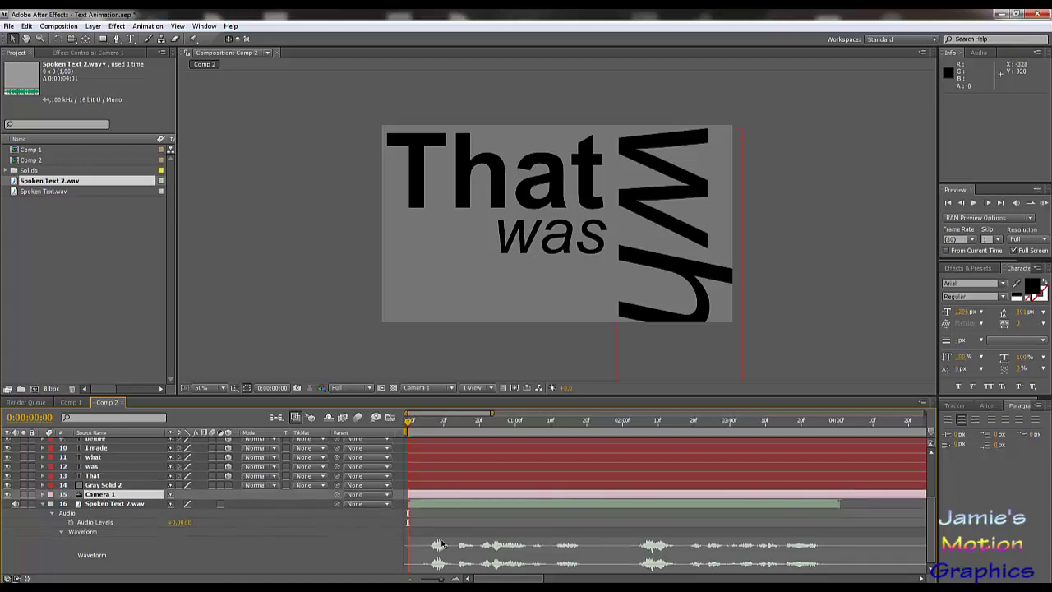
pyautogui.scroll(3, 440, 544)
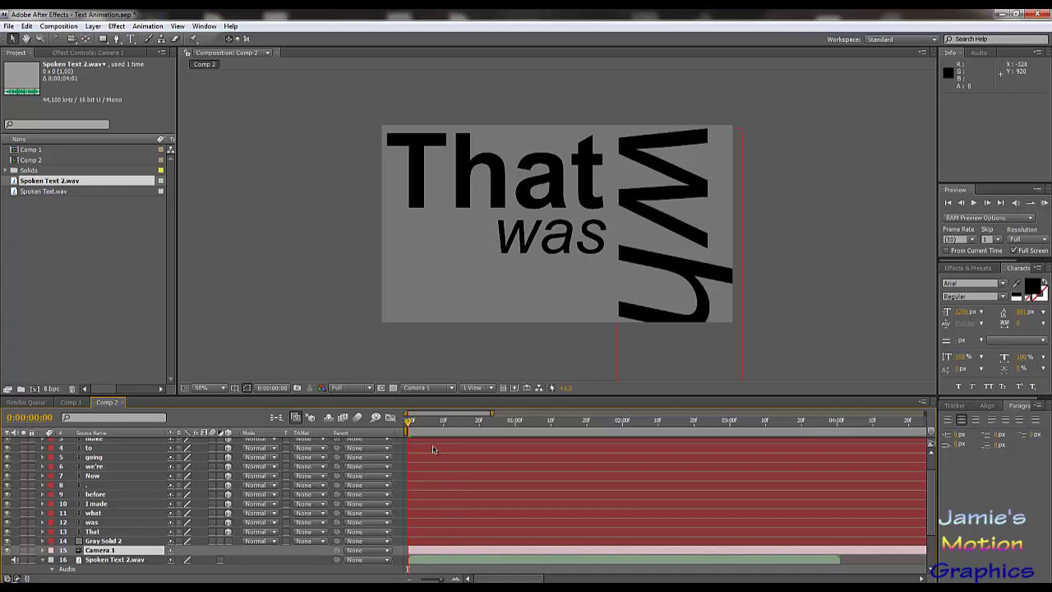
pyautogui.scroll(-3, 435, 448)
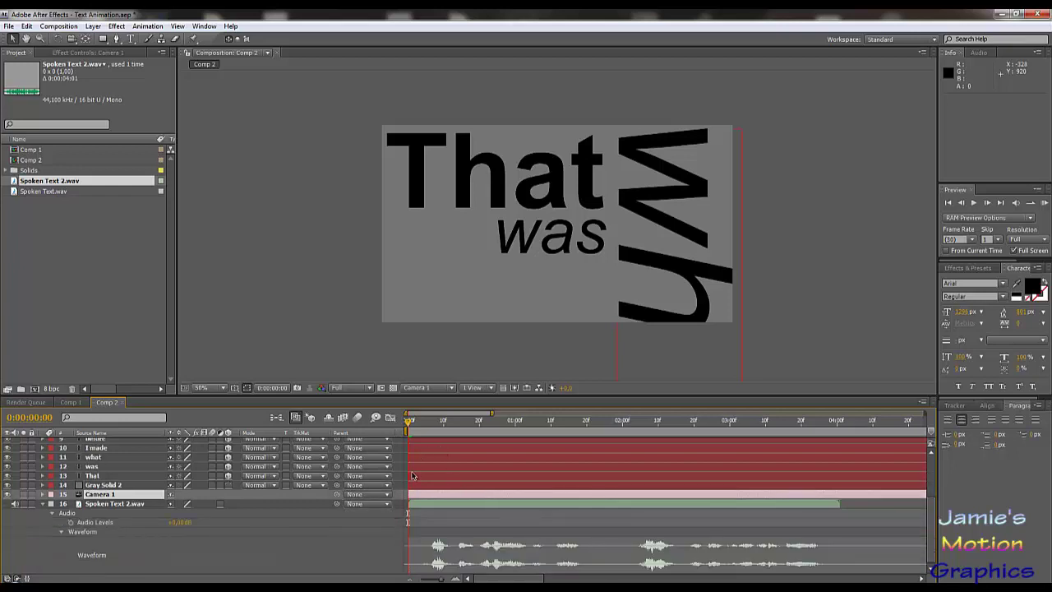
# Step: Following the audio, shift Gray Solid 2 to start at 0:00:00:07 and the "That" layer to start at 0:00:00:14
pyautogui.click(434, 427)
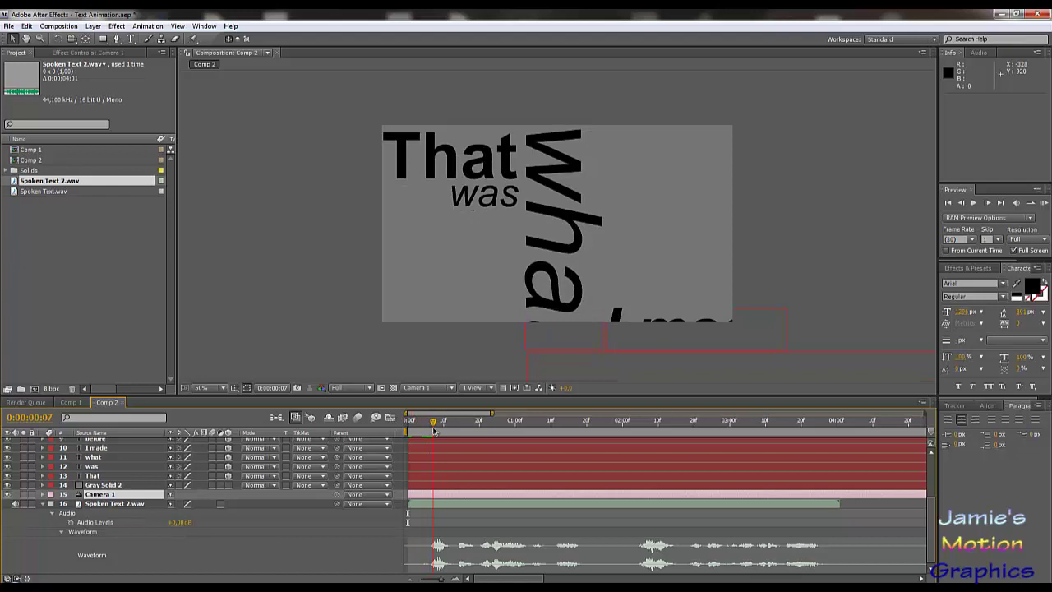
pyautogui.click(420, 485)
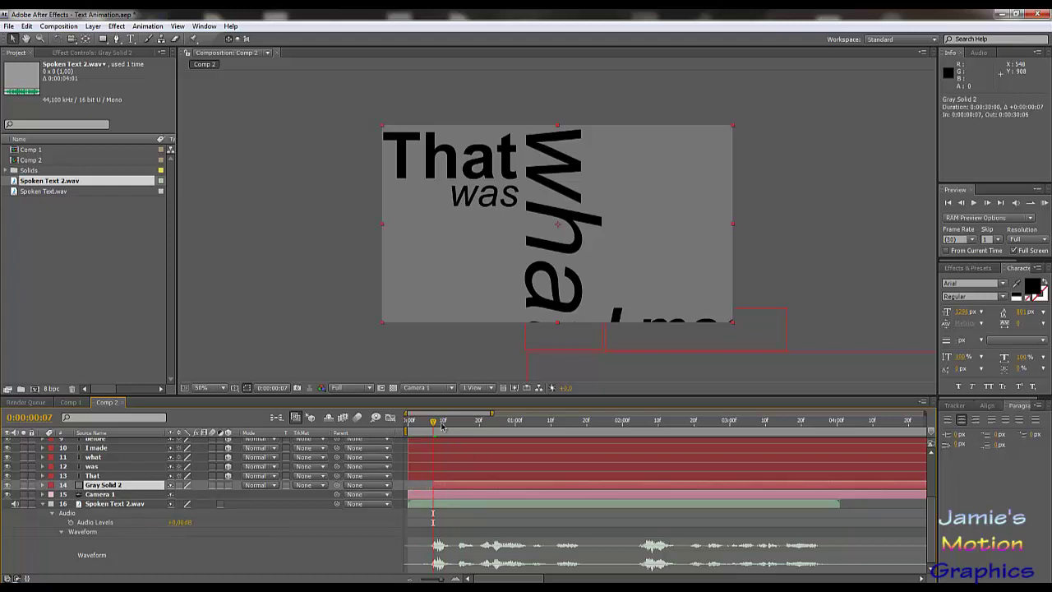
pyautogui.moveTo(435, 424); pyautogui.dragTo(465, 437)
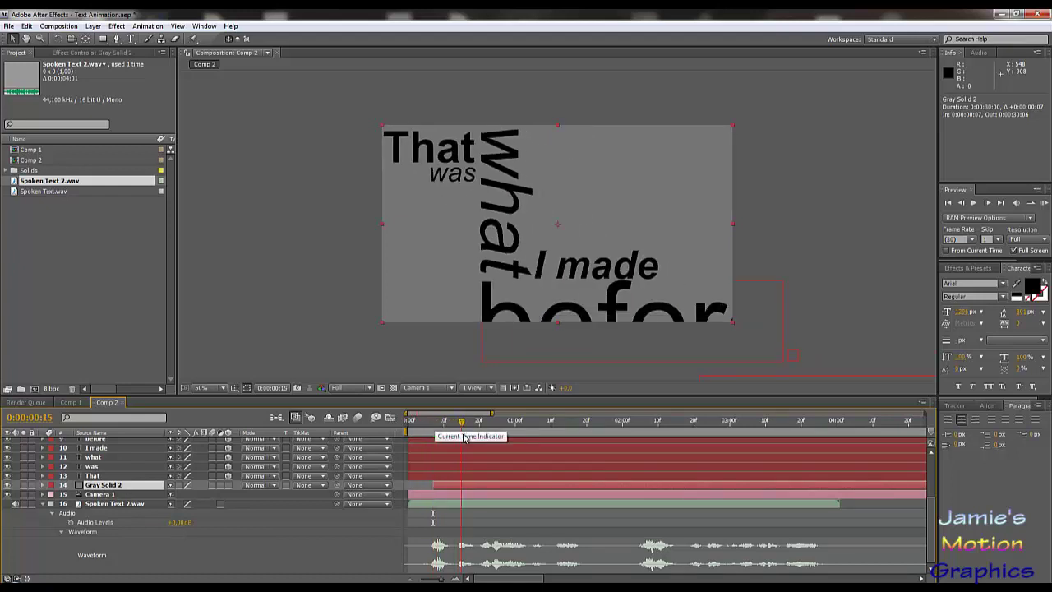
pyautogui.moveTo(465, 438)
pyautogui.mouseDown()
pyautogui.moveTo(442, 438)
pyautogui.moveTo(460, 440)
pyautogui.mouseUp()
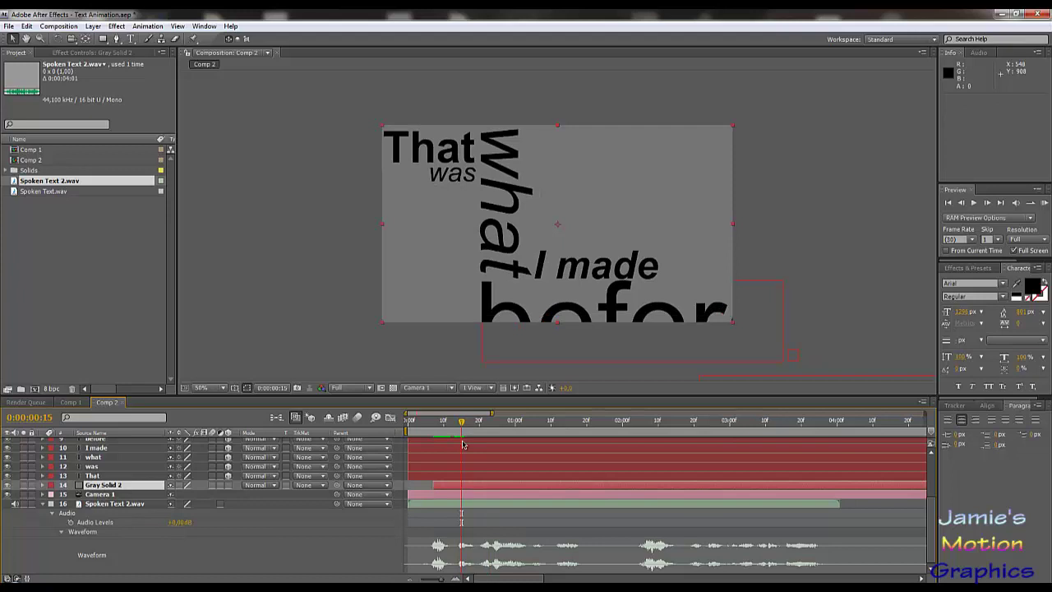
pyautogui.moveTo(462, 426); pyautogui.dragTo(459, 427)
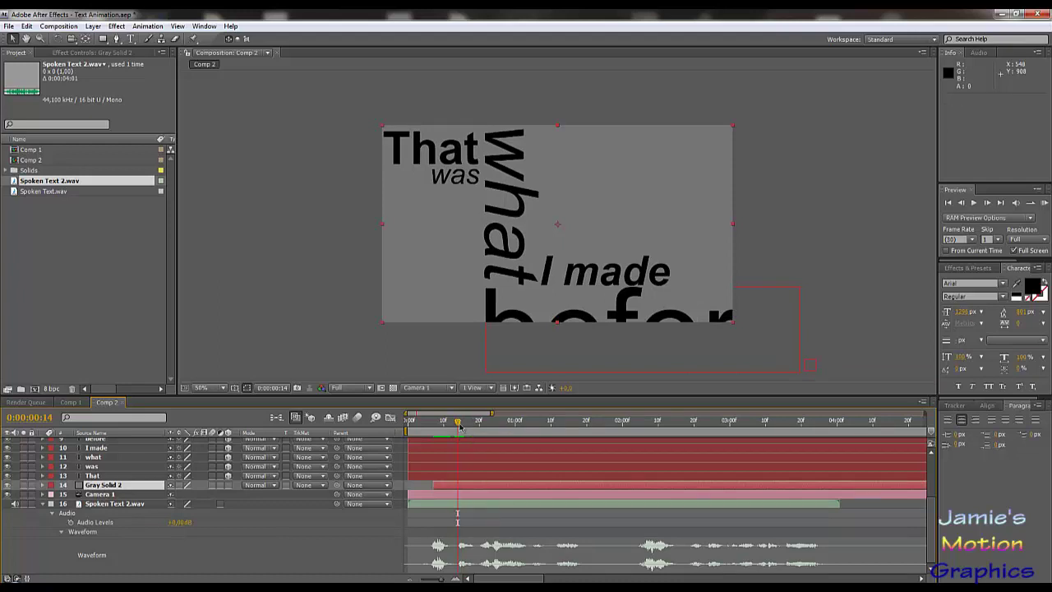
pyautogui.moveTo(434, 477); pyautogui.dragTo(483, 482)
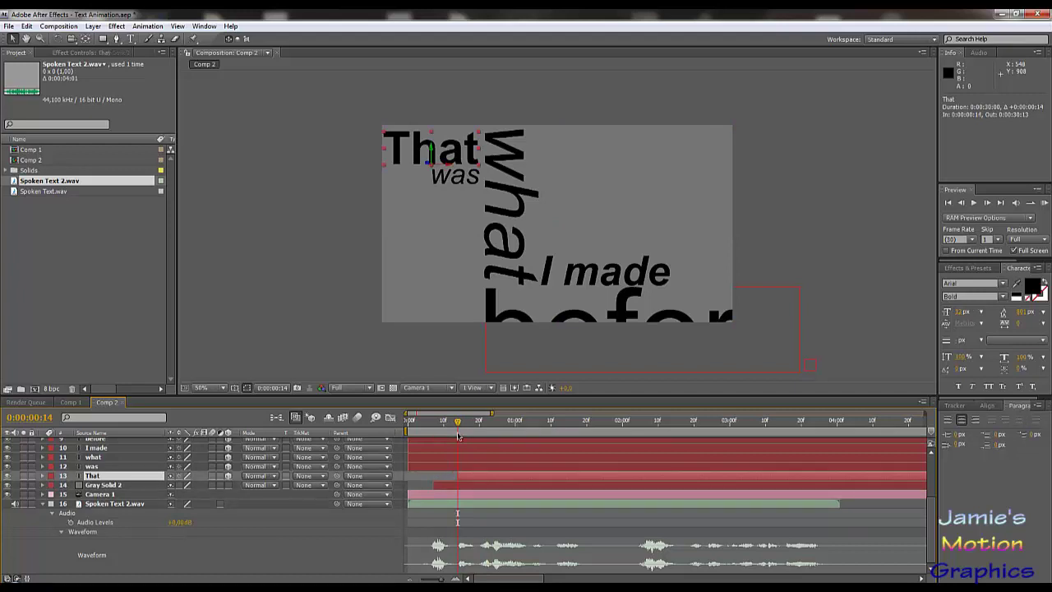
# Step: Retime the layers so "was" starts at 0:00:00:14, "That" at 0:00:00:07 and Gray Solid 2 at 0:00:00:00, with the current time at 0:00:00:20
pyautogui.moveTo(458, 425); pyautogui.dragTo(481, 438)
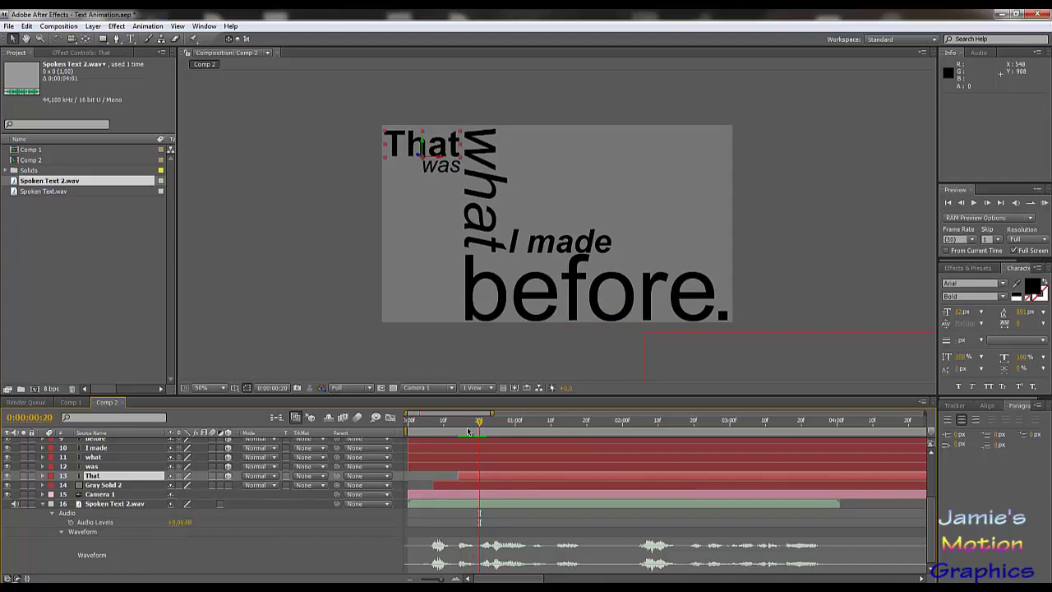
pyautogui.moveTo(427, 485); pyautogui.dragTo(434, 485)
pyautogui.click(443, 466)
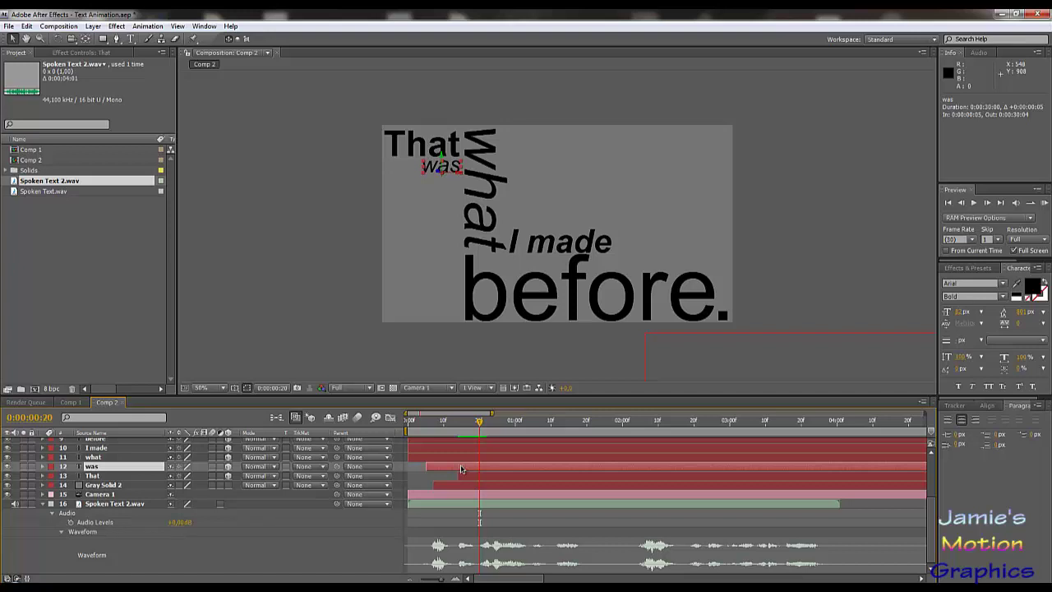
pyautogui.moveTo(460, 469)
pyautogui.mouseDown()
pyautogui.moveTo(495, 472)
pyautogui.moveTo(478, 475)
pyautogui.mouseUp()
pyautogui.click(468, 477)
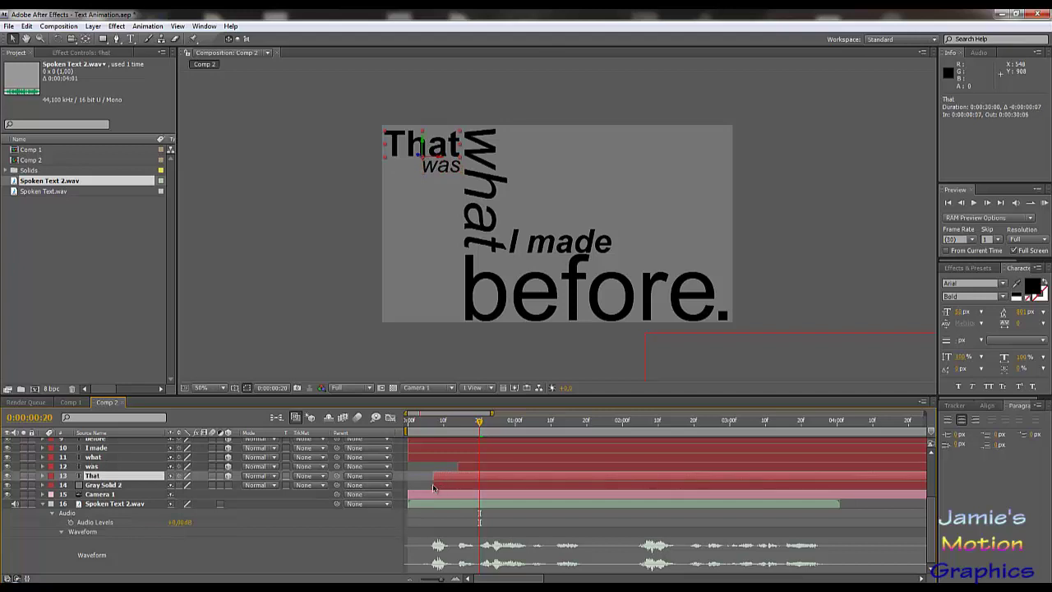
pyautogui.click(433, 489)
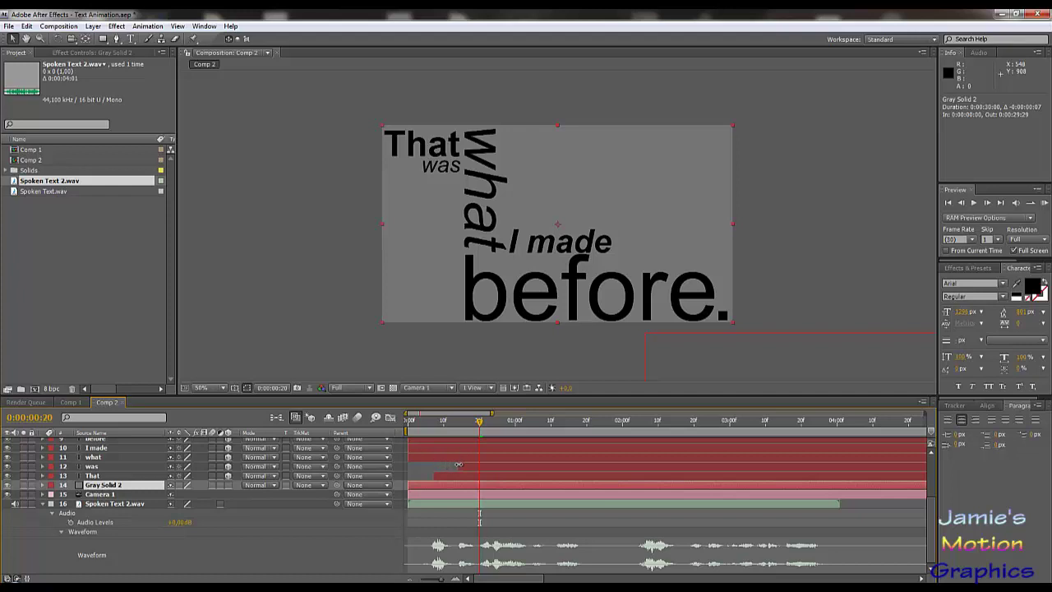
# Step: Shift the "what" layer to start at 0:00:00:20 and the "I made" layer to start at 0:00:00:25, matching the audio
pyautogui.moveTo(435, 458); pyautogui.dragTo(505, 467)
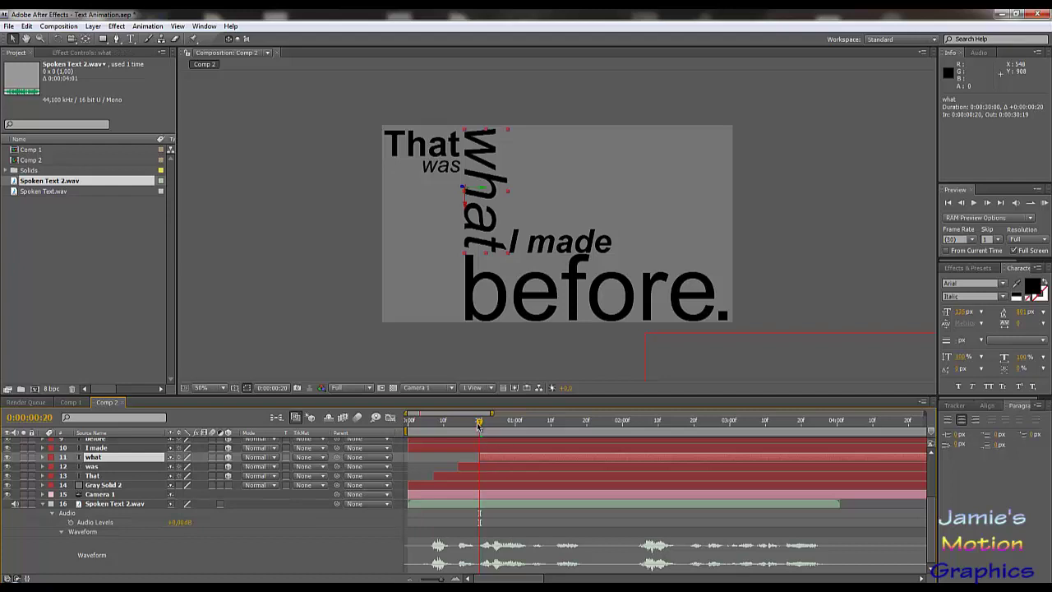
pyautogui.moveTo(480, 428); pyautogui.dragTo(492, 429)
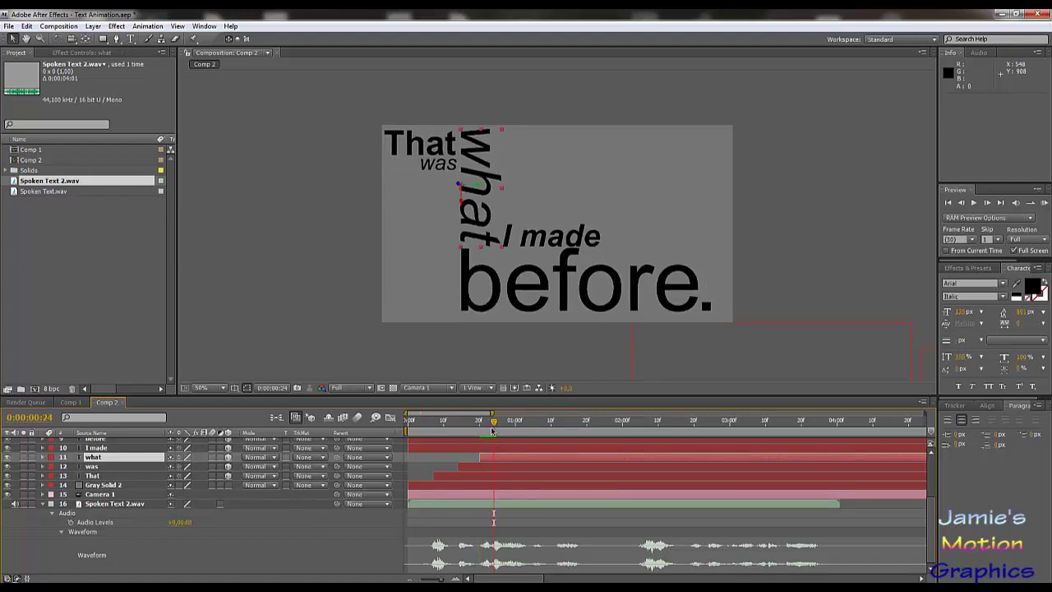
pyautogui.moveTo(498, 424); pyautogui.dragTo(491, 427)
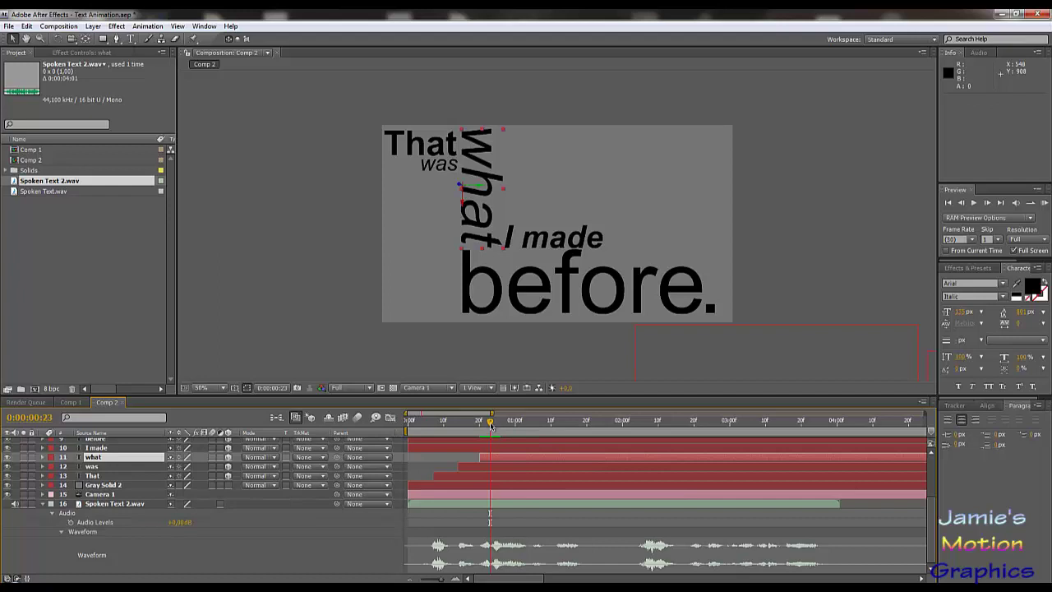
pyautogui.moveTo(493, 424); pyautogui.dragTo(496, 425)
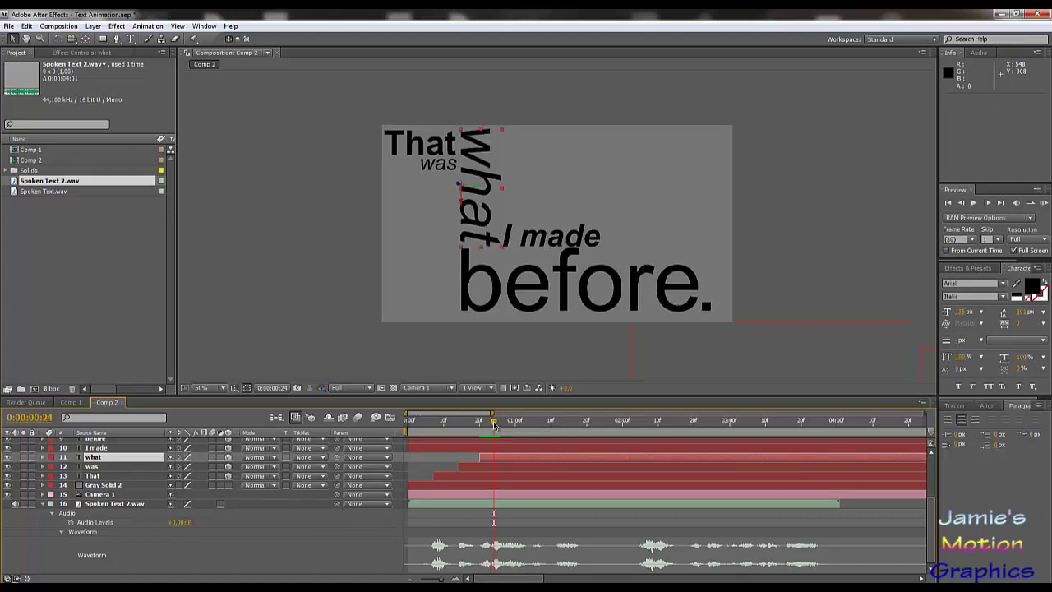
pyautogui.moveTo(494, 424); pyautogui.dragTo(497, 426)
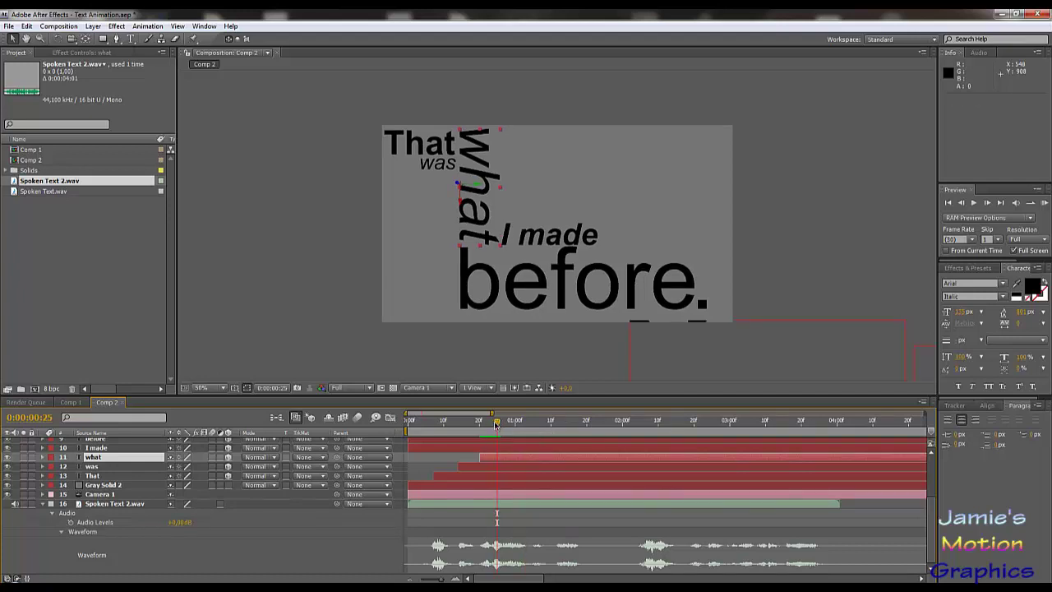
pyautogui.moveTo(449, 448); pyautogui.dragTo(535, 453)
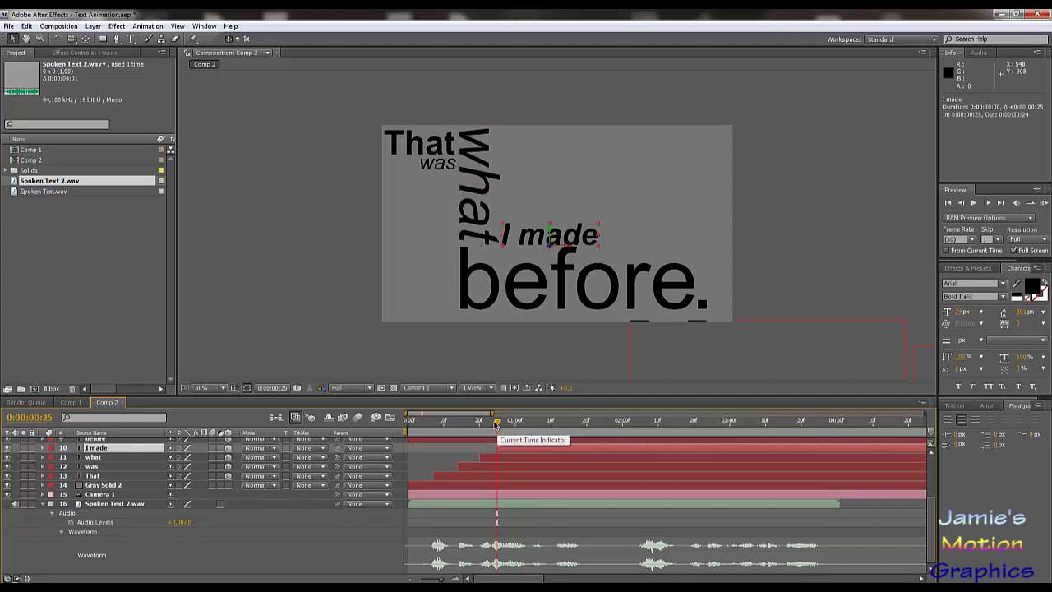
# Step: Following the audio, move the current time to 0:00:01:05 and shift the "before" layer to start there
pyautogui.click(499, 423)
pyautogui.moveTo(503, 426); pyautogui.dragTo(511, 428)
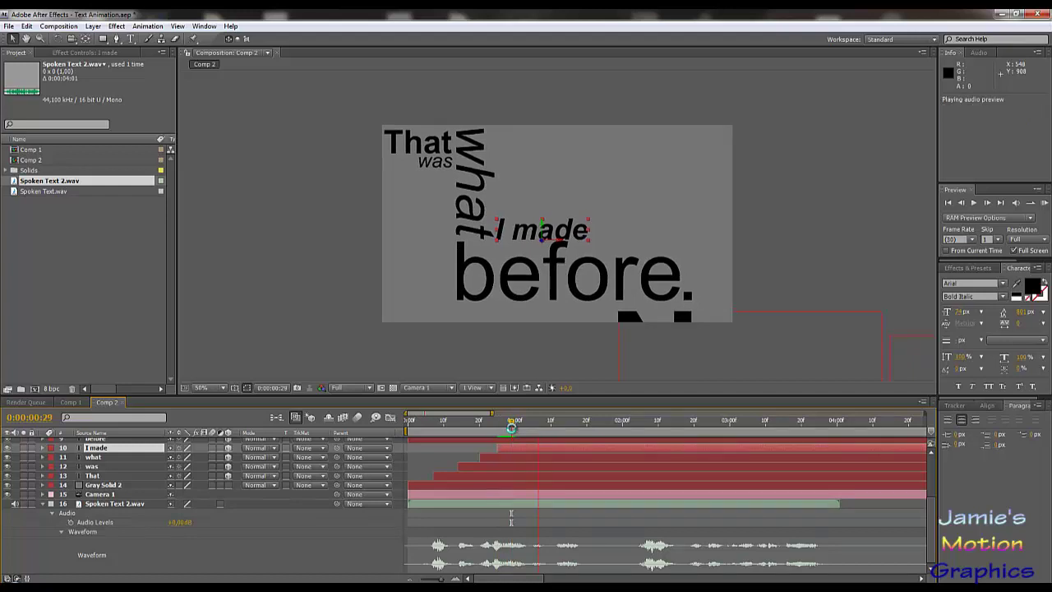
pyautogui.click(533, 422)
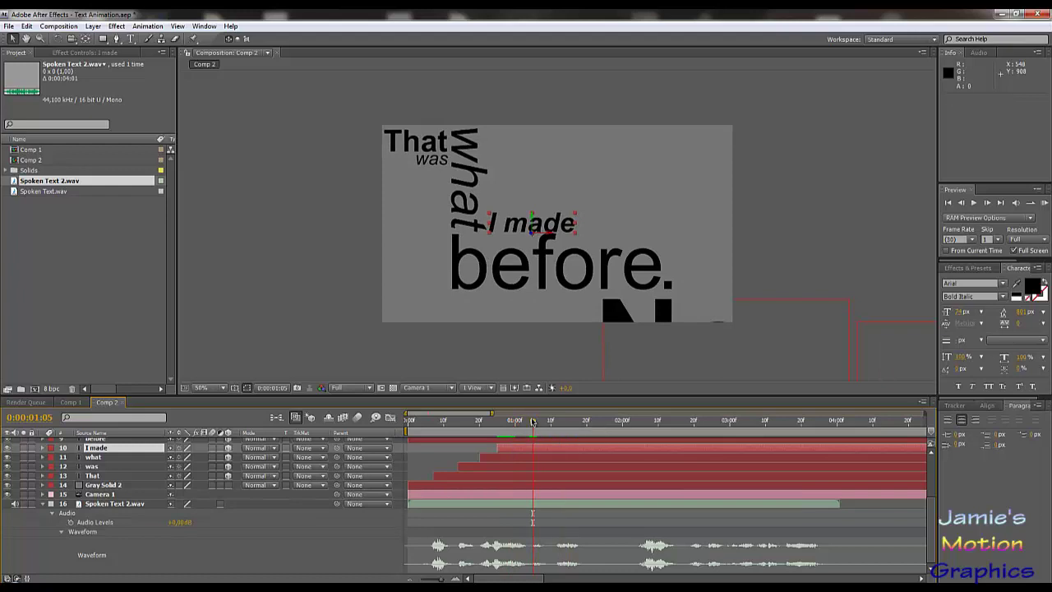
pyautogui.click(530, 439)
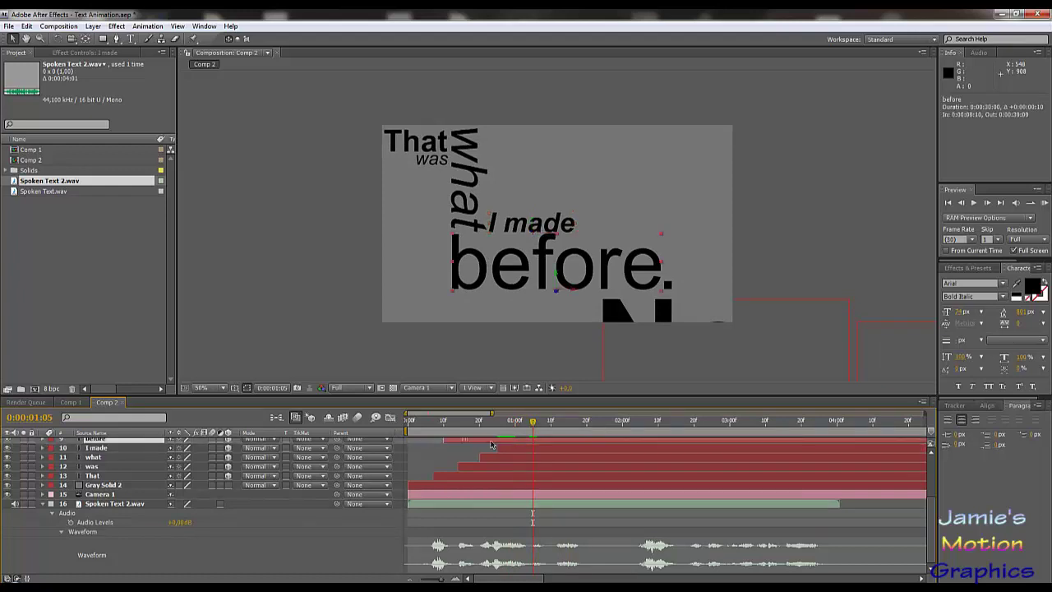
pyautogui.scroll(3, 556, 468)
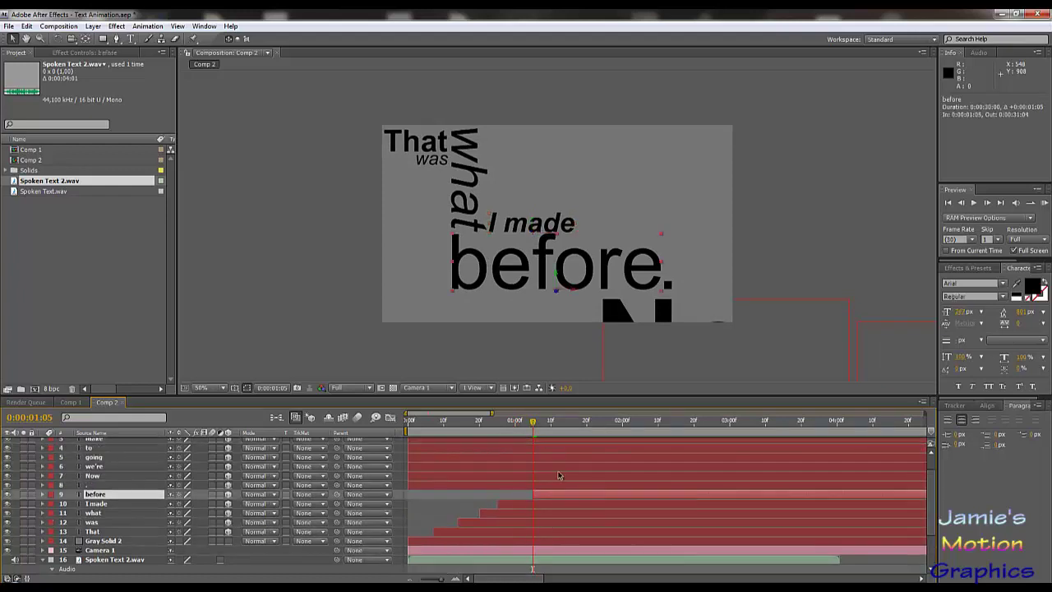
pyautogui.scroll(-3, 554, 492)
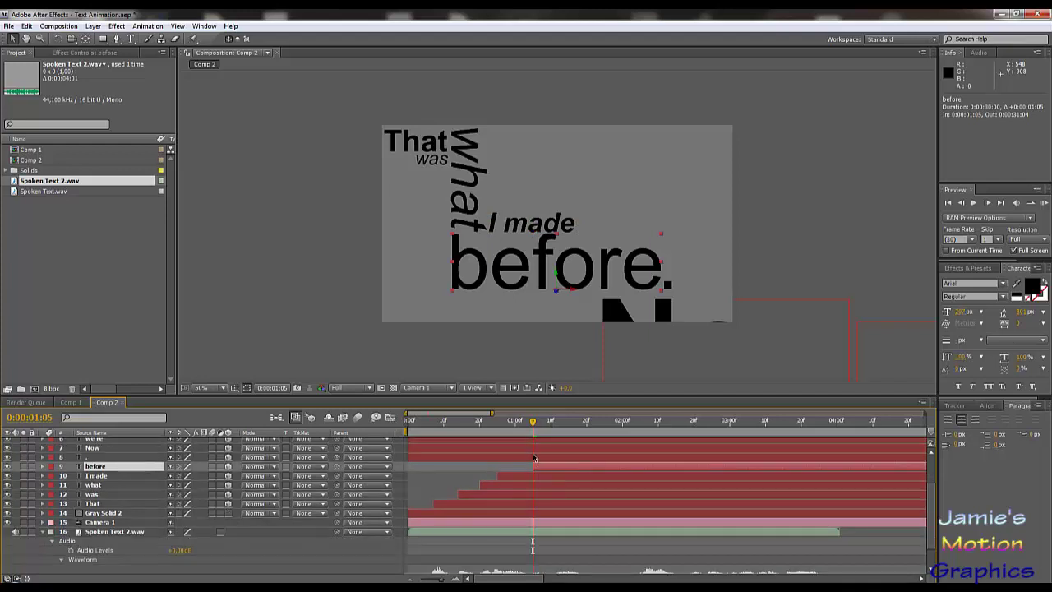
# Step: Shift the period layer above "before" to start at 0:00:01:14, with the current time set there
pyautogui.moveTo(533, 422); pyautogui.dragTo(600, 453)
pyautogui.scroll(3, 567, 493)
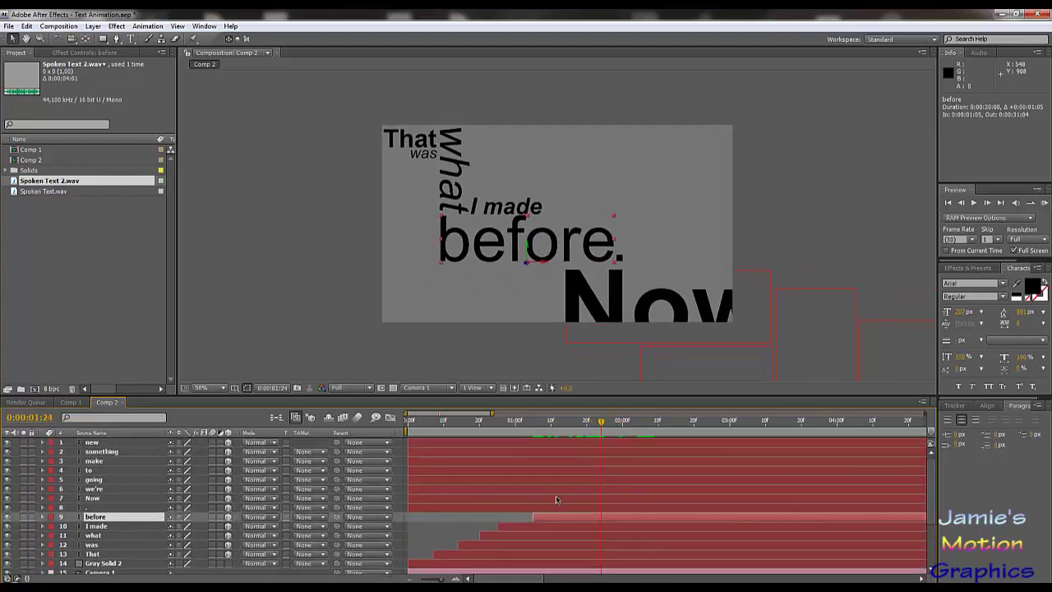
pyautogui.moveTo(427, 507); pyautogui.dragTo(606, 520)
pyautogui.click(566, 428)
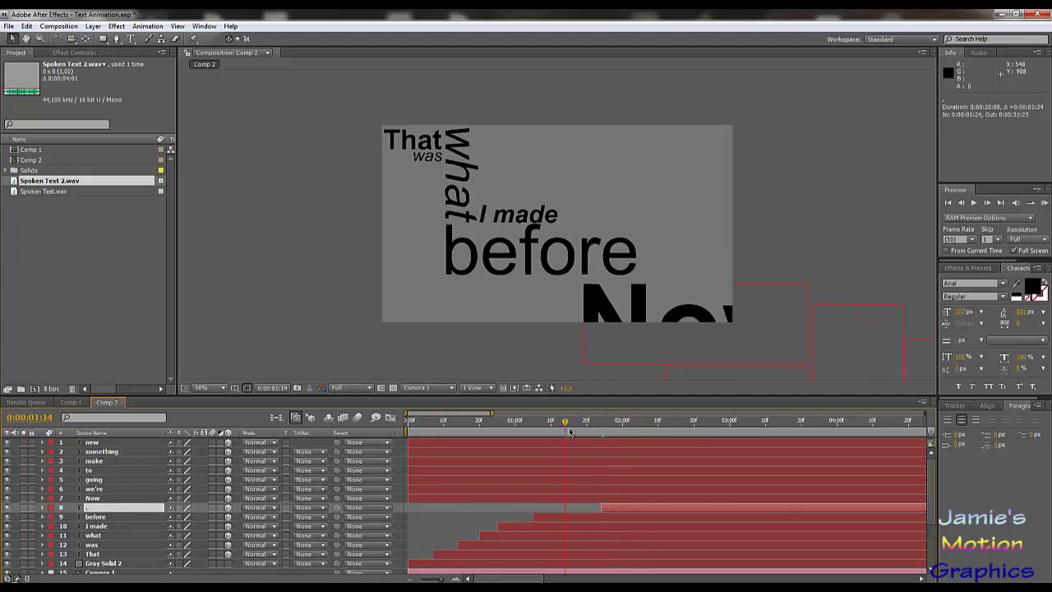
pyautogui.moveTo(609, 505); pyautogui.dragTo(575, 509)
# Step: Locate the spoken "Now" in the audio waveform and shift the "Now" layer to start at 0:00:02:06
pyautogui.press('l')
pyautogui.press('l')
pyautogui.click(641, 426)
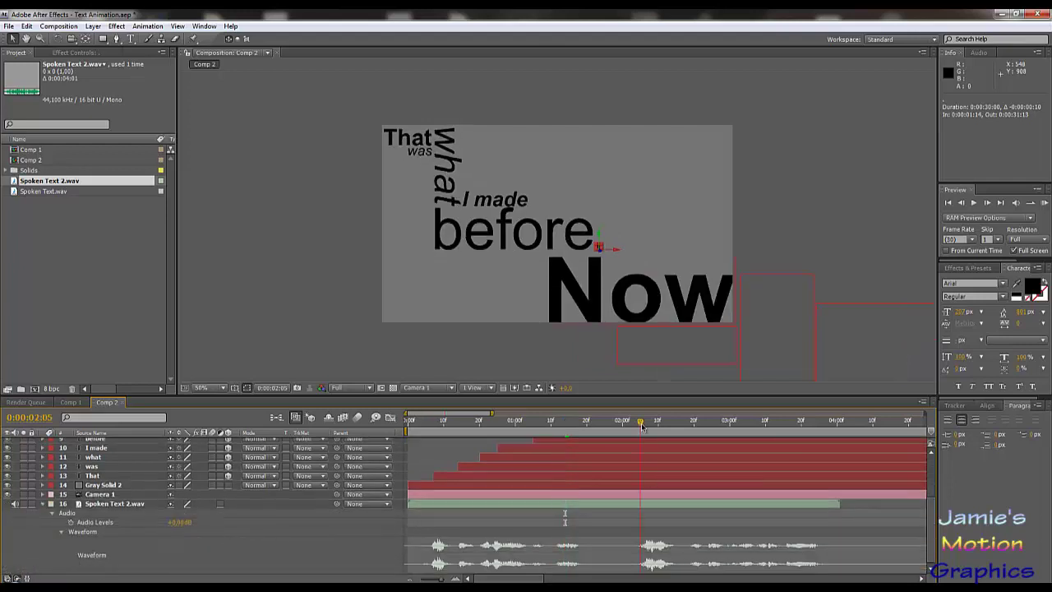
pyautogui.press('l')
pyautogui.press('l')
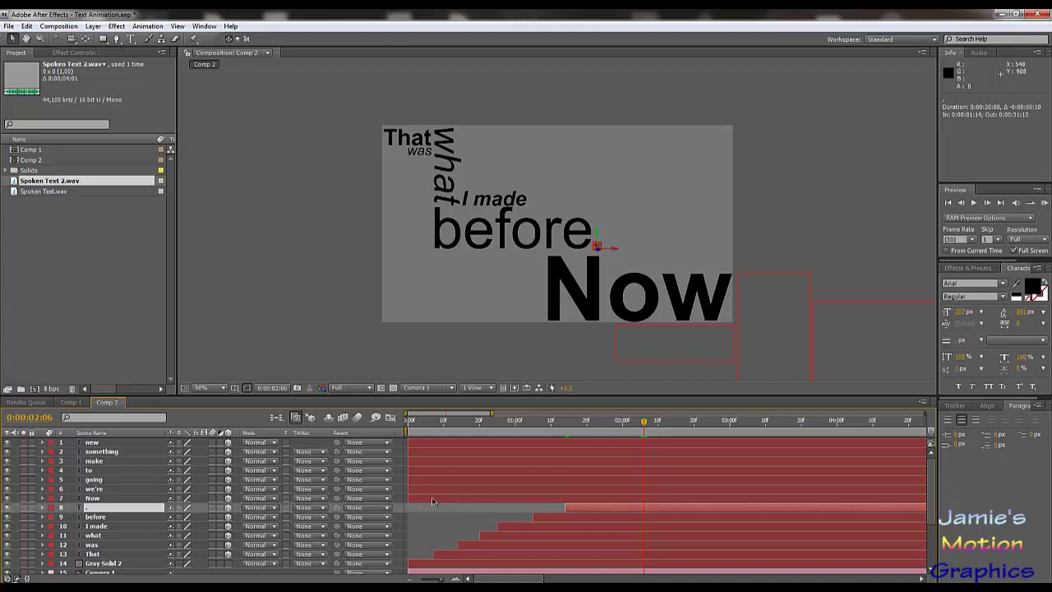
pyautogui.moveTo(439, 501); pyautogui.dragTo(667, 512)
pyautogui.press('[')
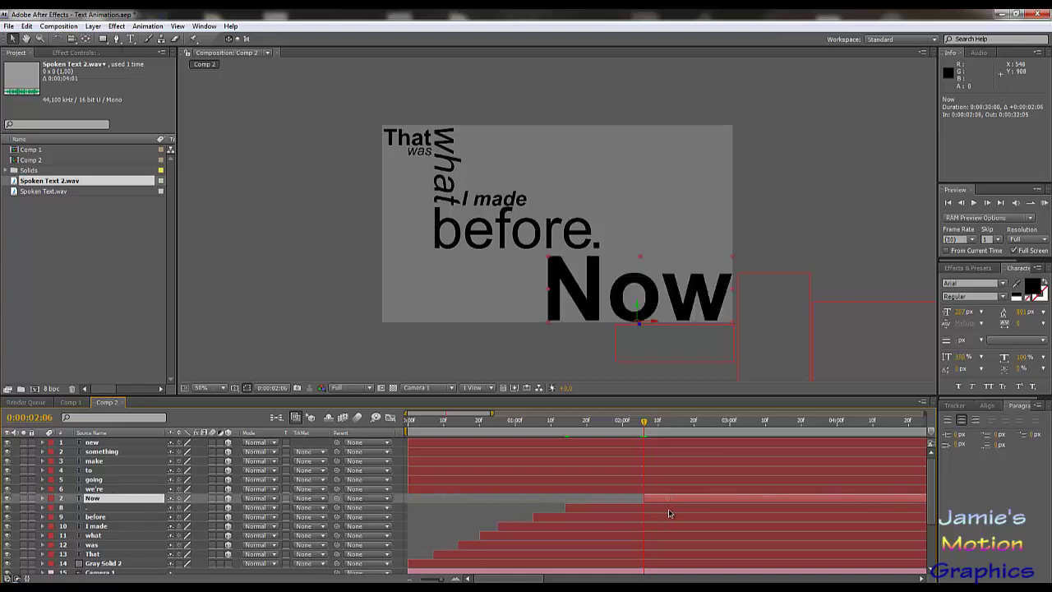
# Step: Move the current time to 0:00:02:19 and shift the "we're" layer to start there, matching the audio
pyautogui.press('l')
pyautogui.press('l')
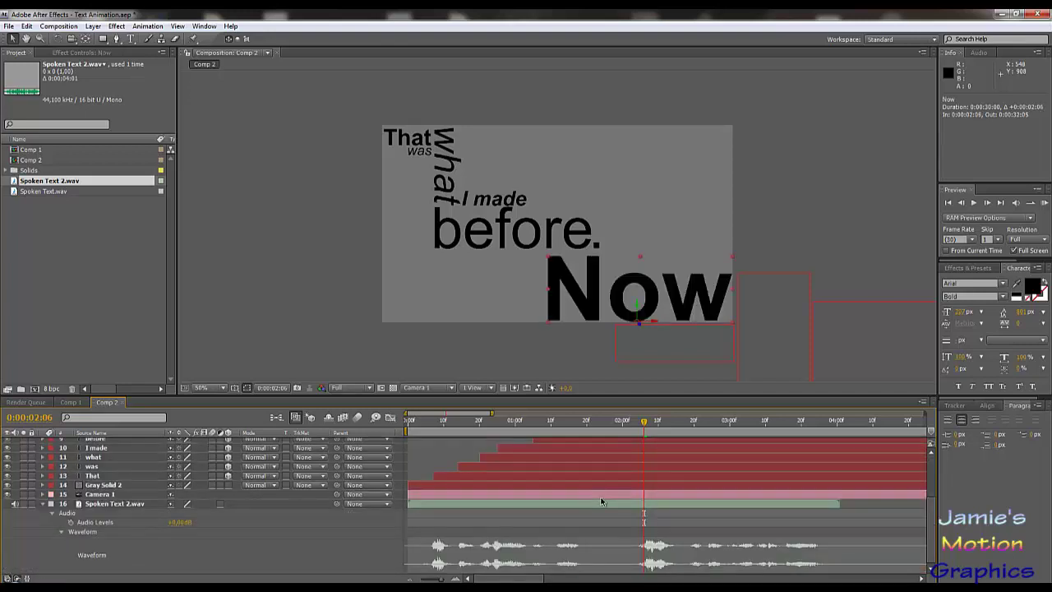
pyautogui.click(690, 430)
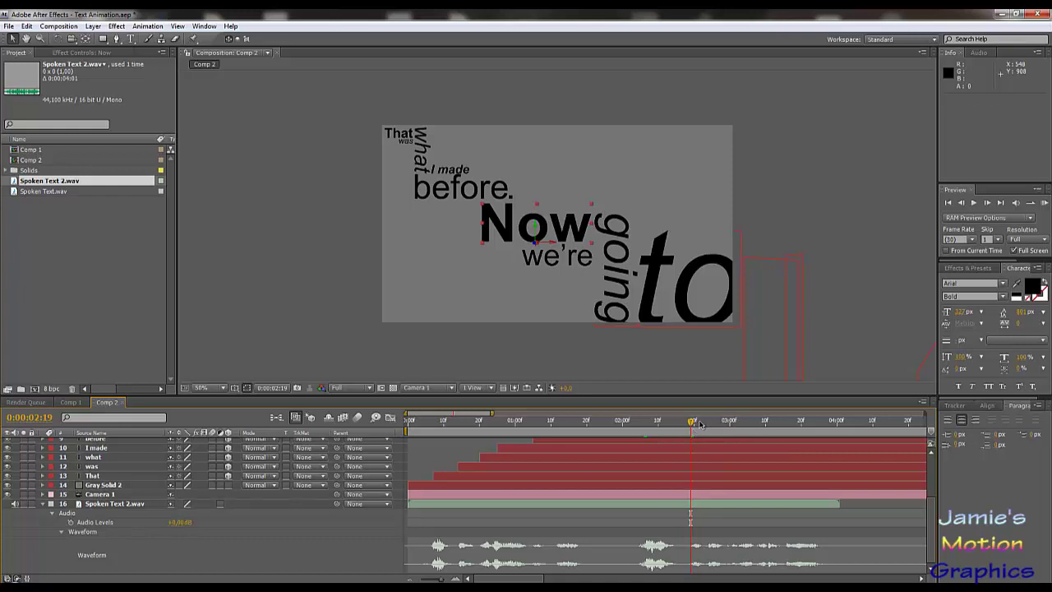
pyautogui.press('u')
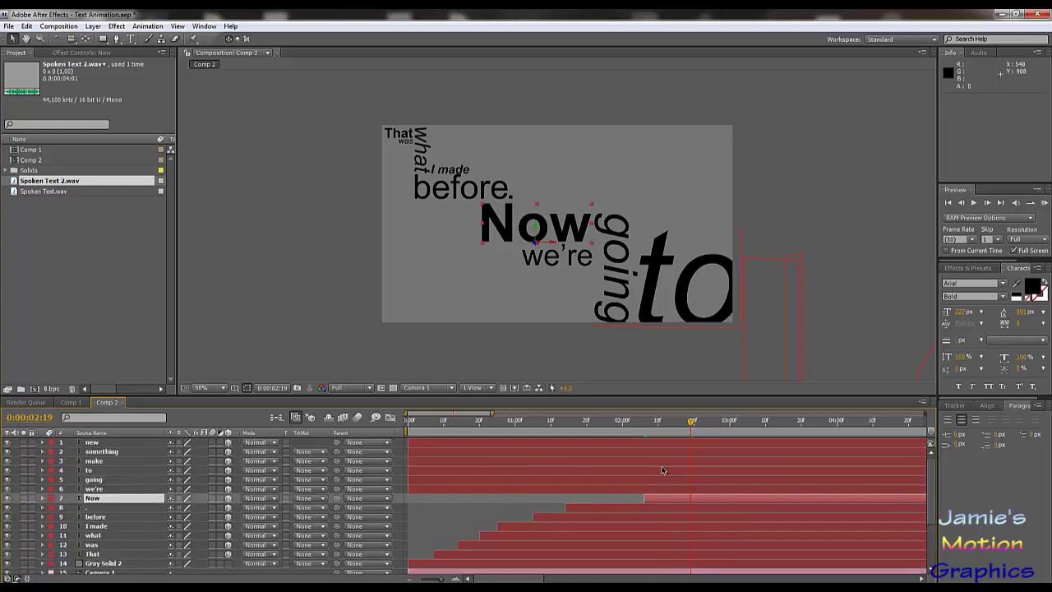
pyautogui.click(424, 491)
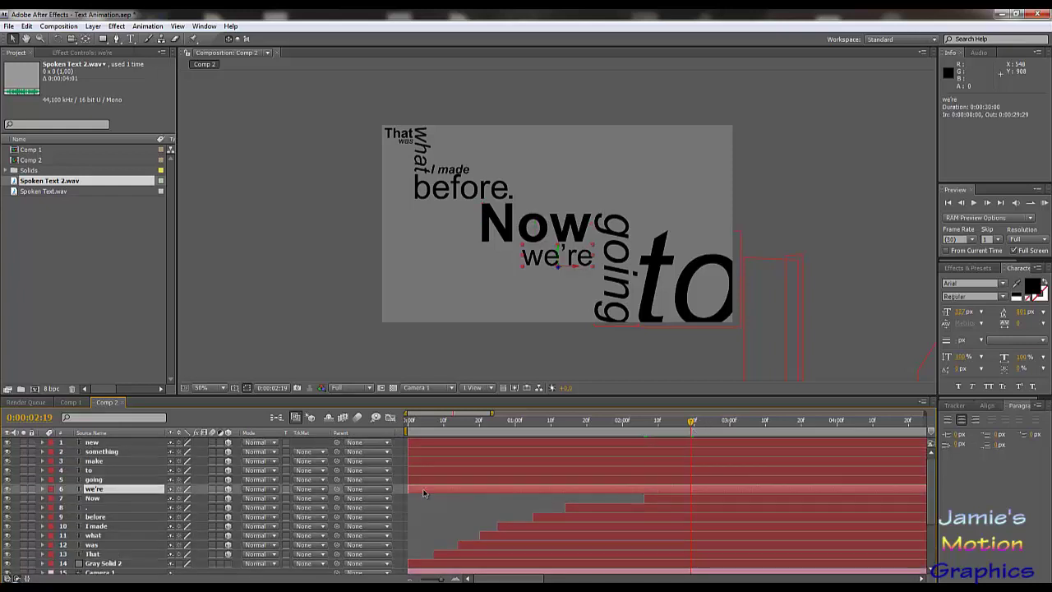
pyautogui.moveTo(419, 491); pyautogui.dragTo(702, 519)
pyautogui.press('l')
pyautogui.press('l')
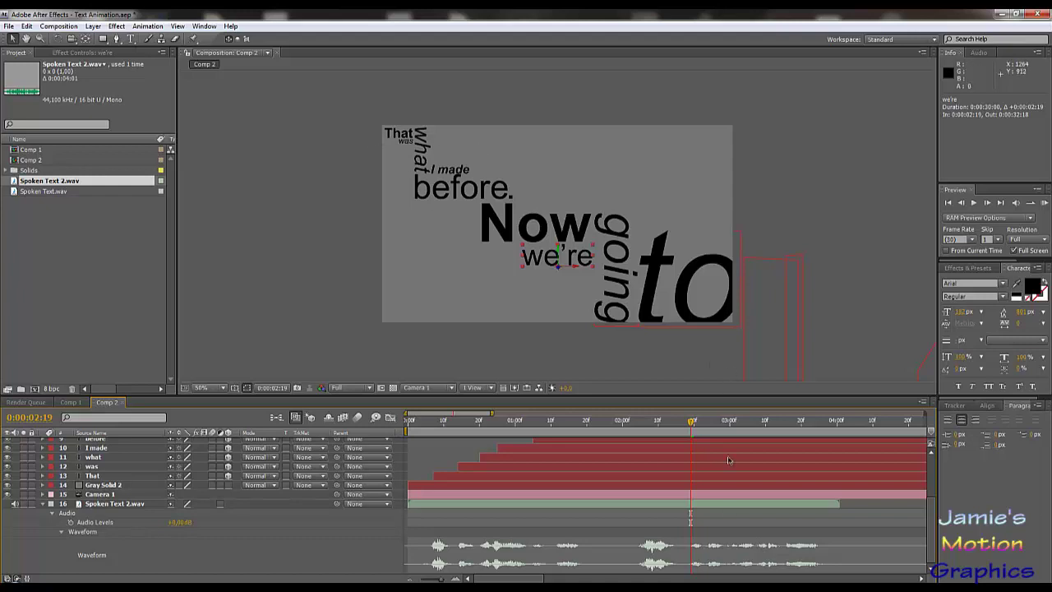
pyautogui.scroll(4, 682, 473)
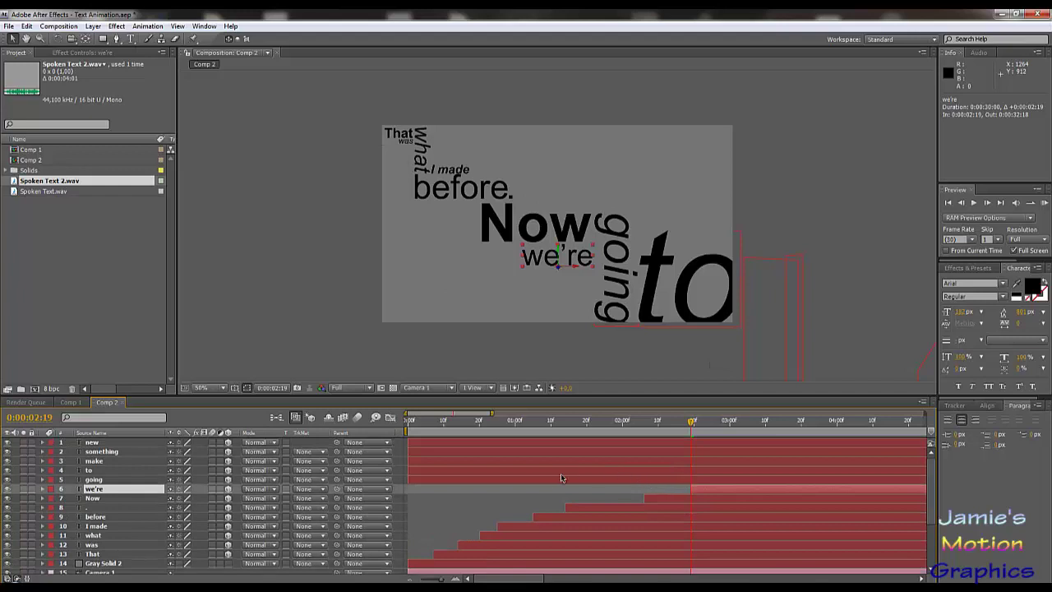
pyautogui.scroll(-4, 624, 487)
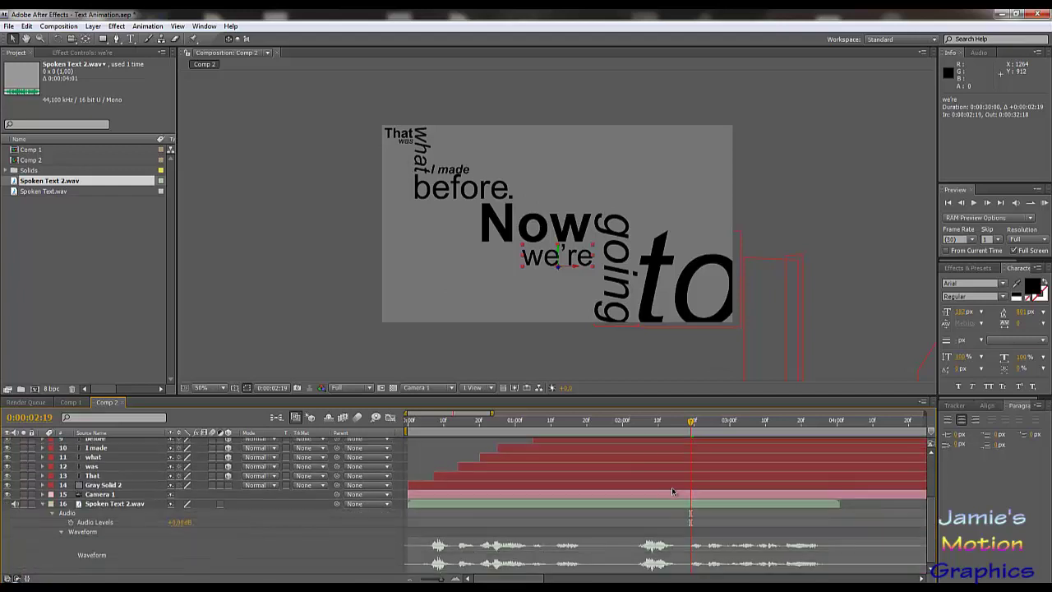
# Step: Preview the audio, set the current time to 0:00:02:24 and shift the "going" layer to start there
pyautogui.scroll(4, 672, 491)
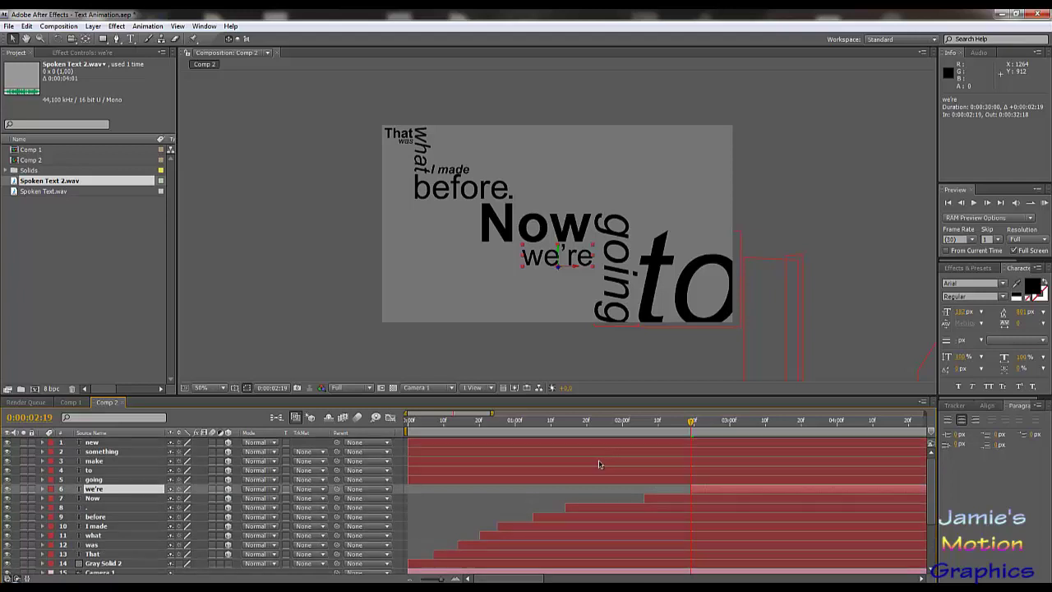
pyautogui.click(416, 482)
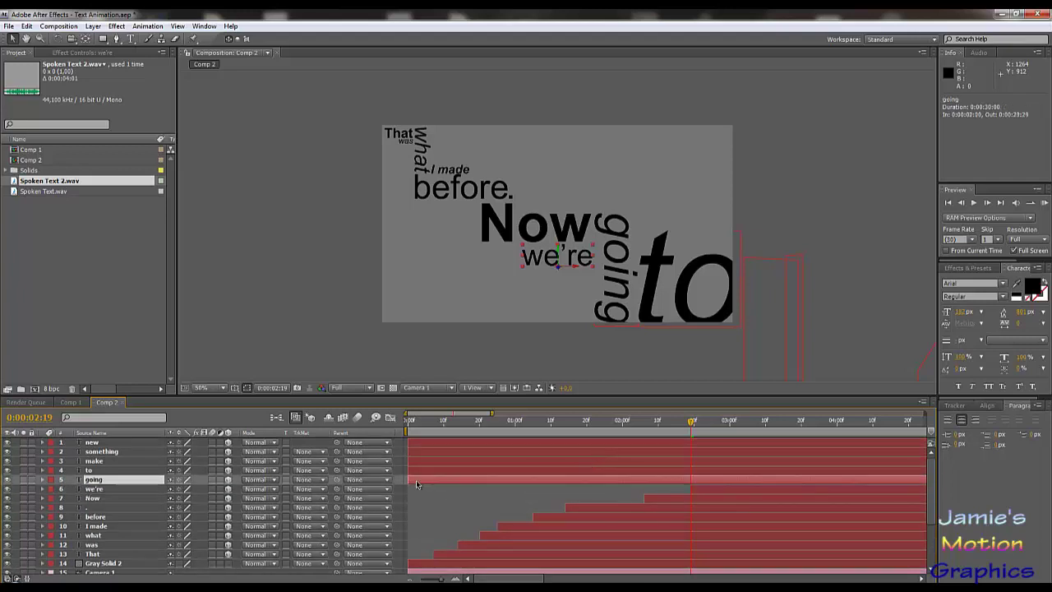
pyautogui.moveTo(416, 482); pyautogui.dragTo(678, 501)
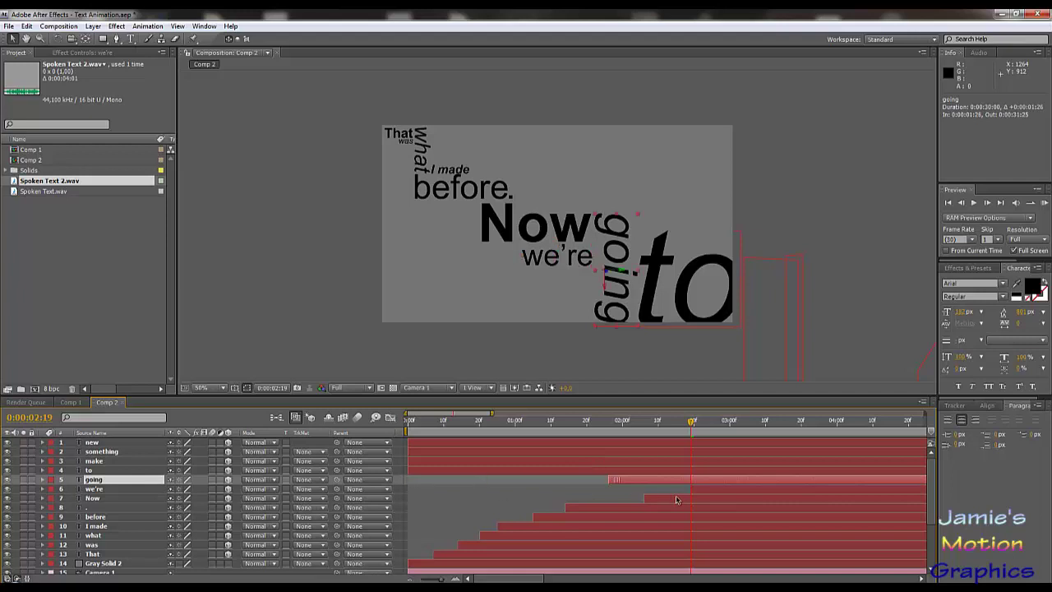
pyautogui.scroll(-2, 679, 500)
pyautogui.scroll(-3, 679, 500)
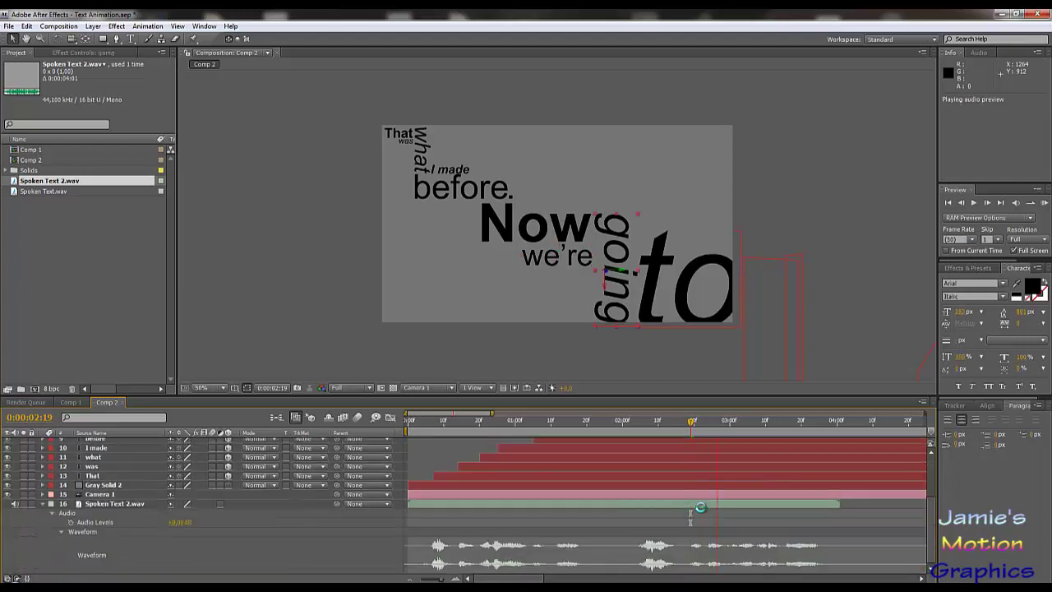
pyautogui.scroll(4, 698, 496)
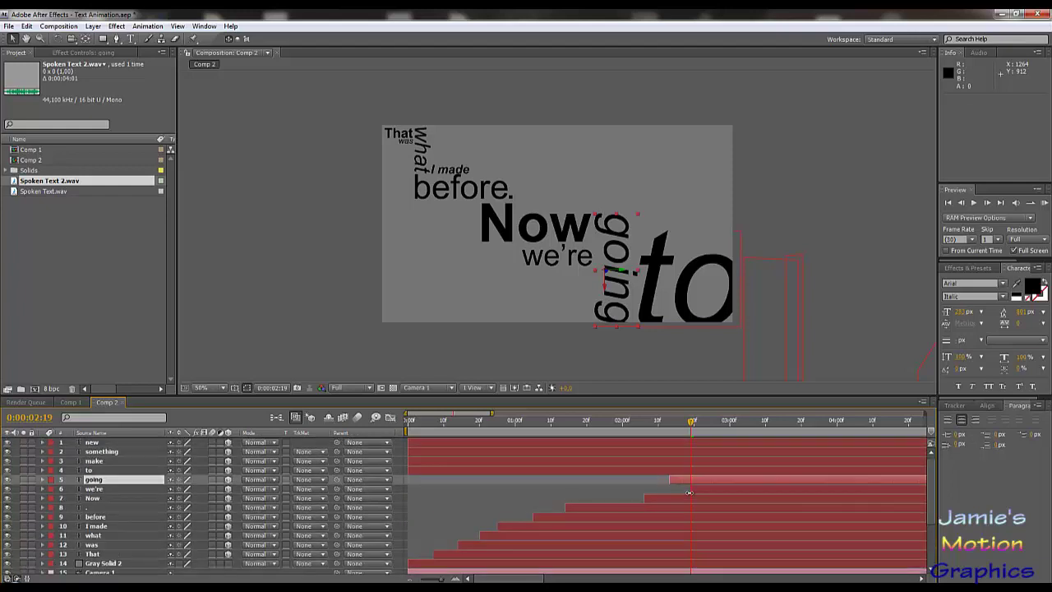
pyautogui.scroll(-4, 689, 492)
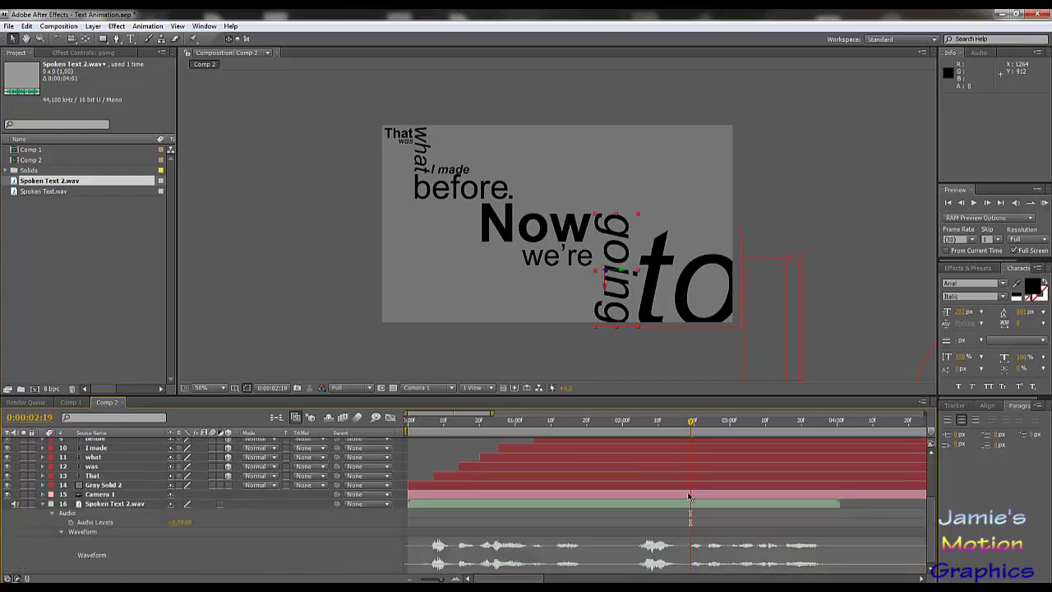
pyautogui.click(697, 424)
pyautogui.moveTo(702, 425); pyautogui.dragTo(715, 431)
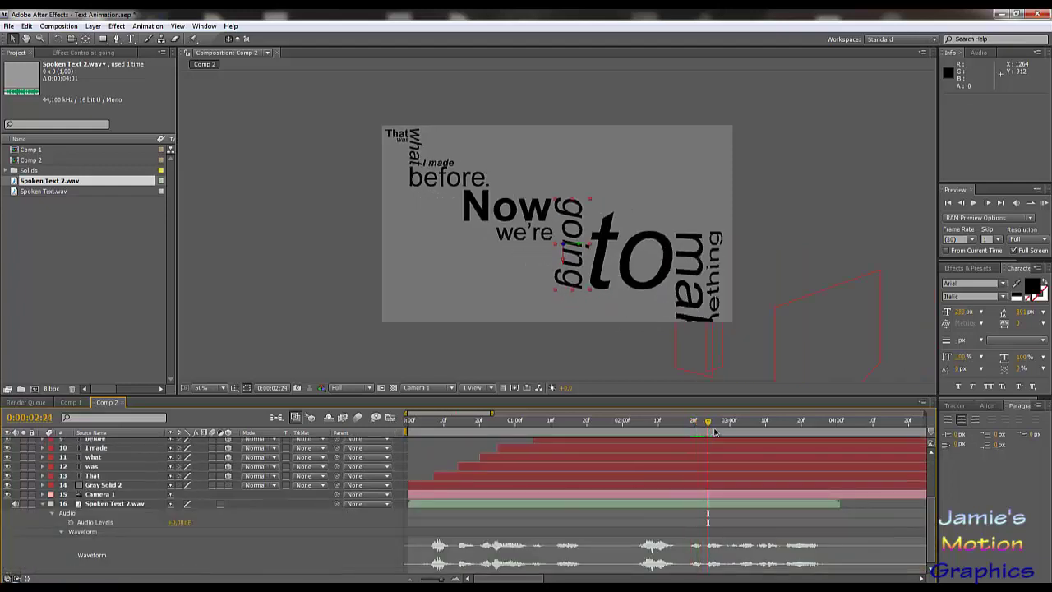
pyautogui.scroll(4, 698, 483)
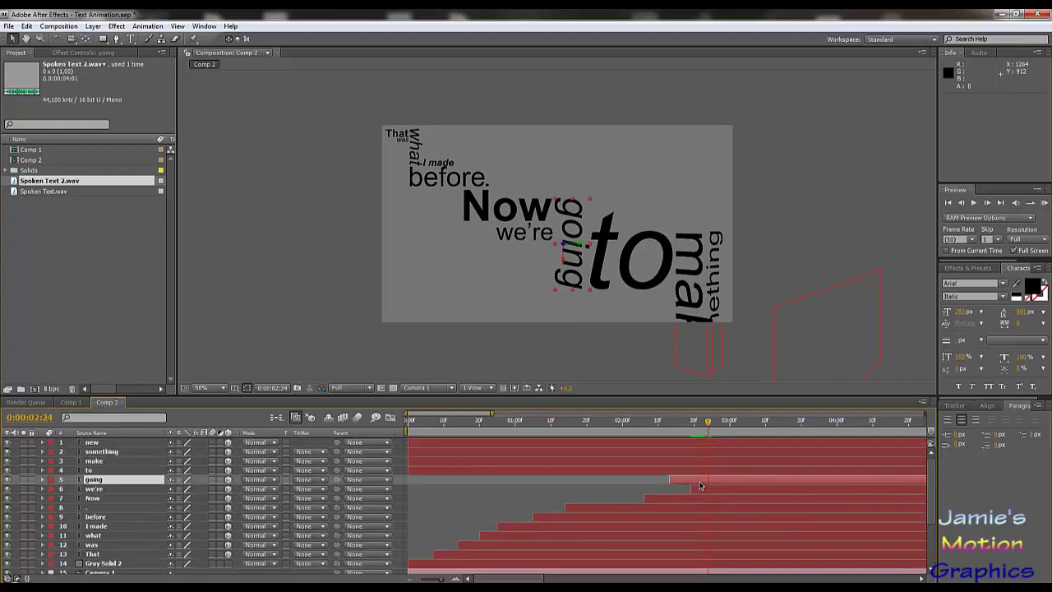
pyautogui.moveTo(704, 481); pyautogui.dragTo(734, 487)
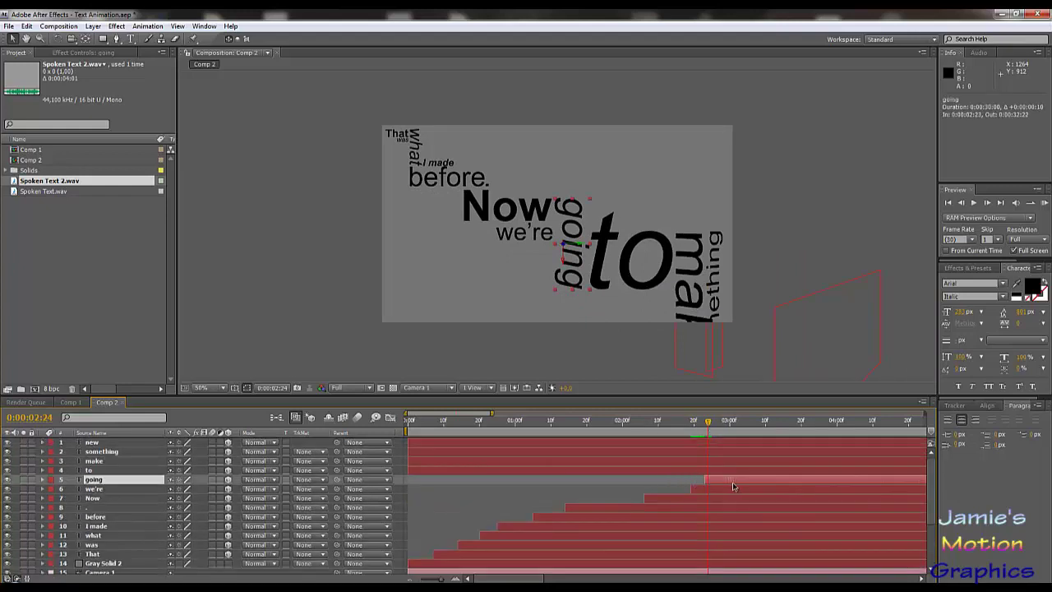
# Step: Scrub the audio to 0:00:02:29 and shift the "to" layer to start at that time
pyautogui.scroll(-4, 688, 482)
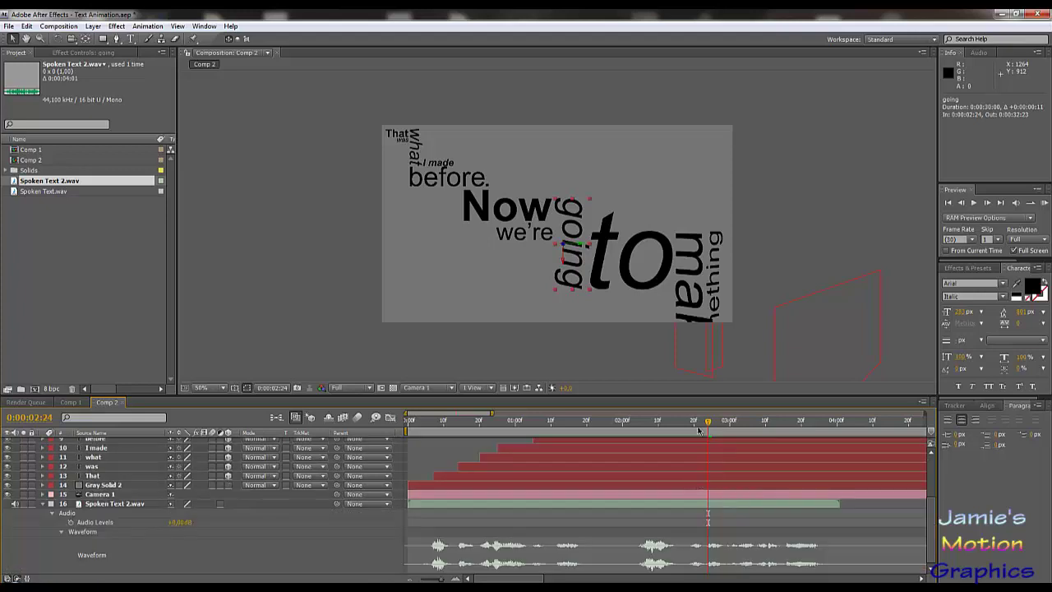
pyautogui.moveTo(709, 427); pyautogui.dragTo(716, 431)
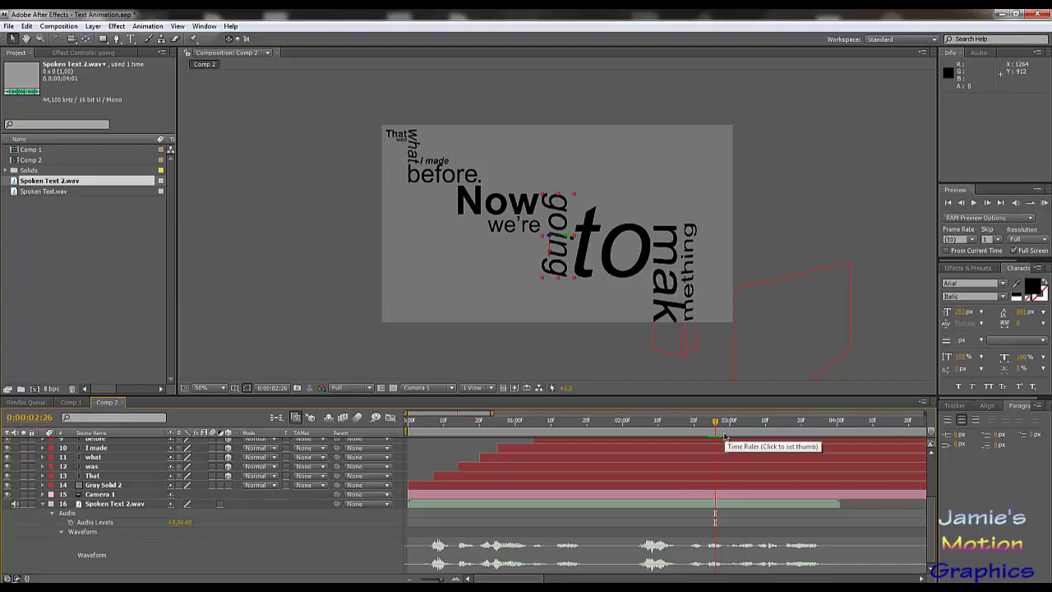
pyautogui.click(719, 427)
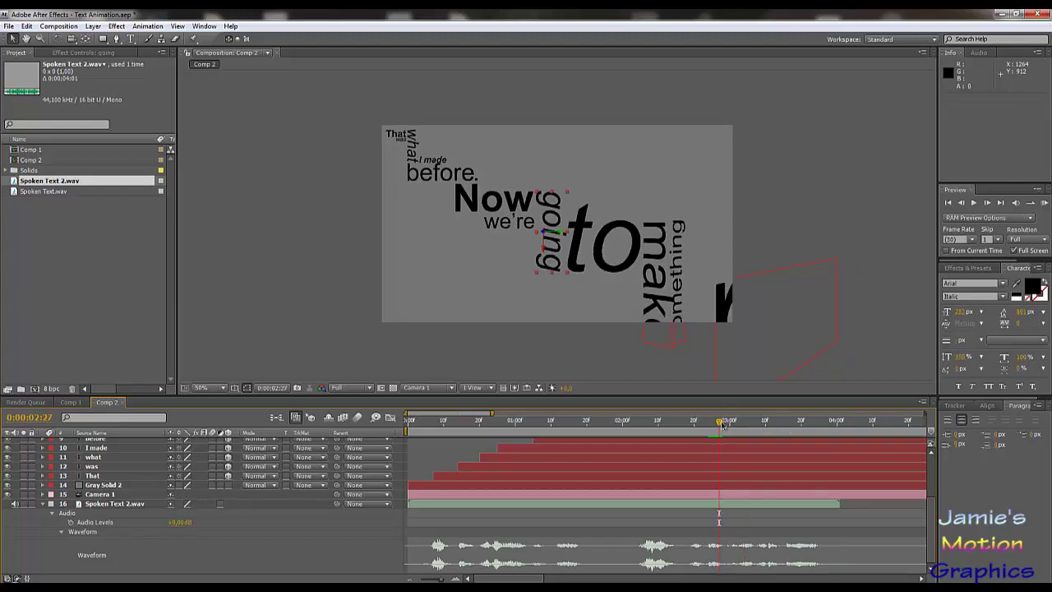
pyautogui.click(722, 424)
pyautogui.click(723, 424)
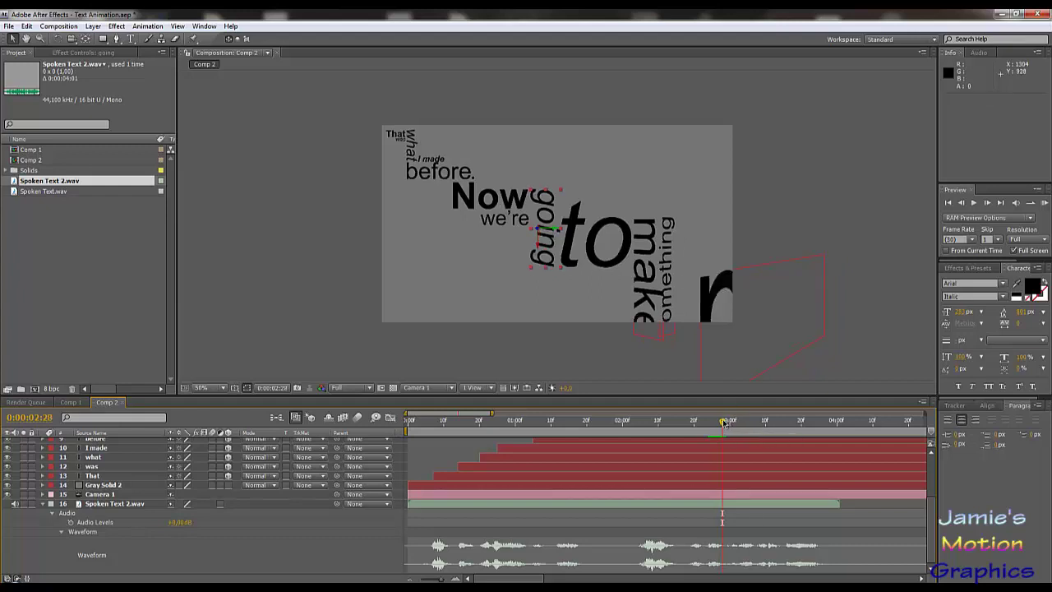
pyautogui.click(726, 424)
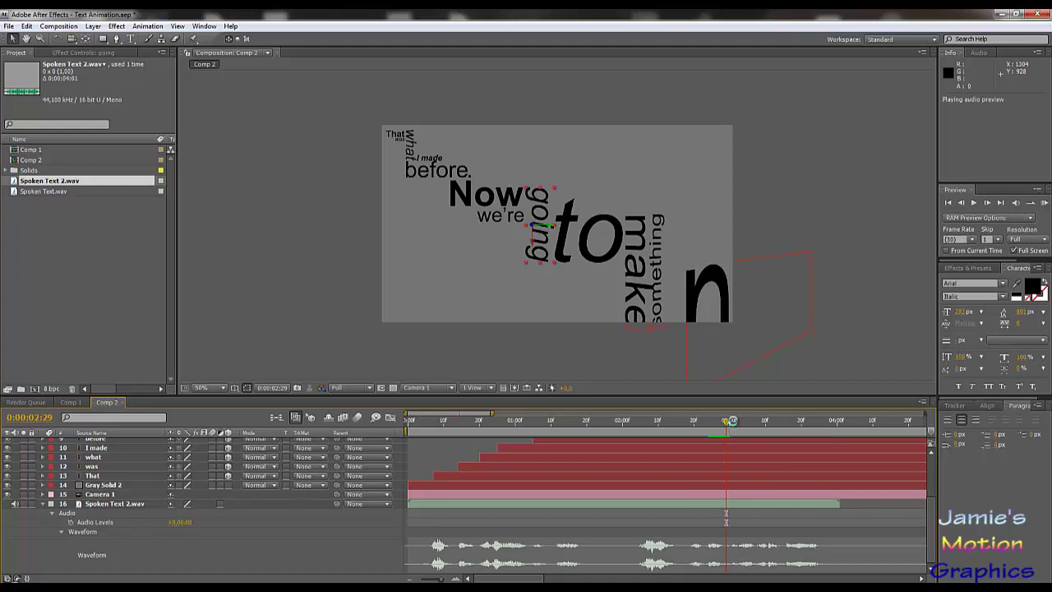
pyautogui.scroll(3, 740, 482)
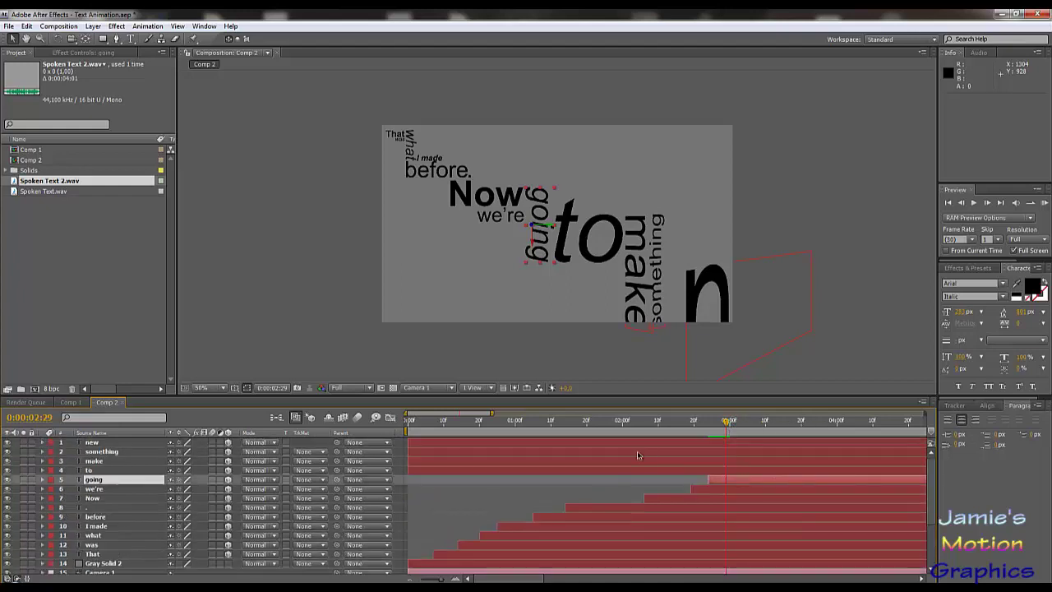
pyautogui.moveTo(418, 472); pyautogui.dragTo(723, 496)
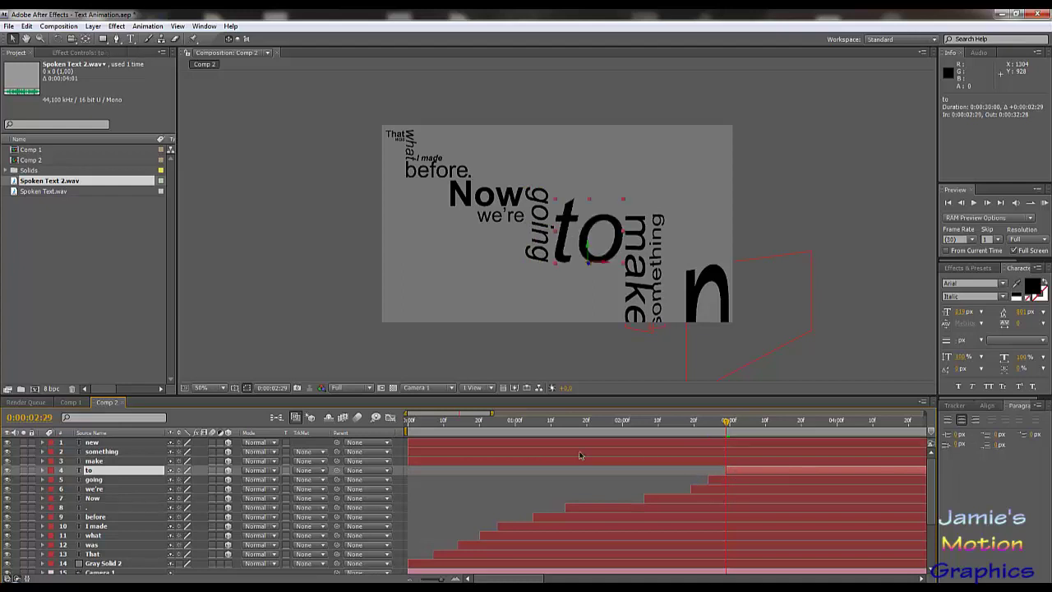
pyautogui.press('l')
pyautogui.press('l')
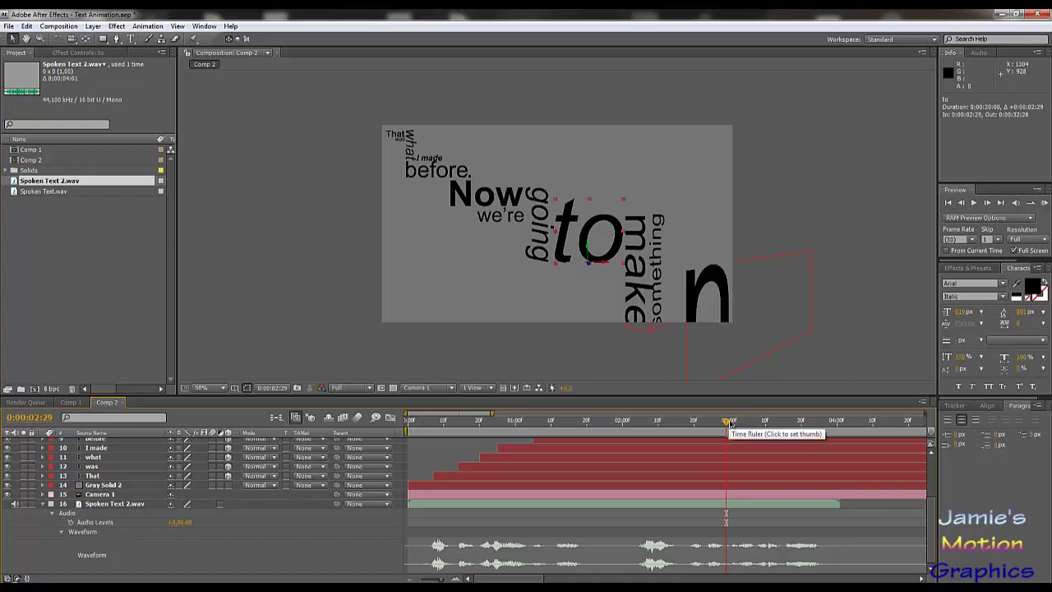
pyautogui.scroll(3, 713, 485)
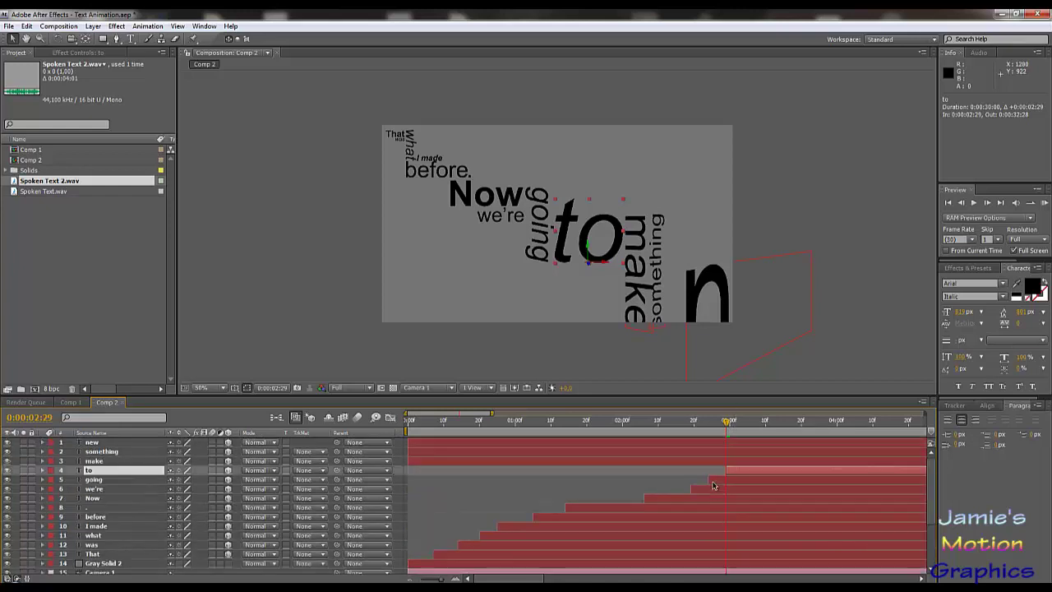
# Step: Select the "make", "something" and "new" layers and shift them together to start at 0:00:02:29
pyautogui.click(450, 461)
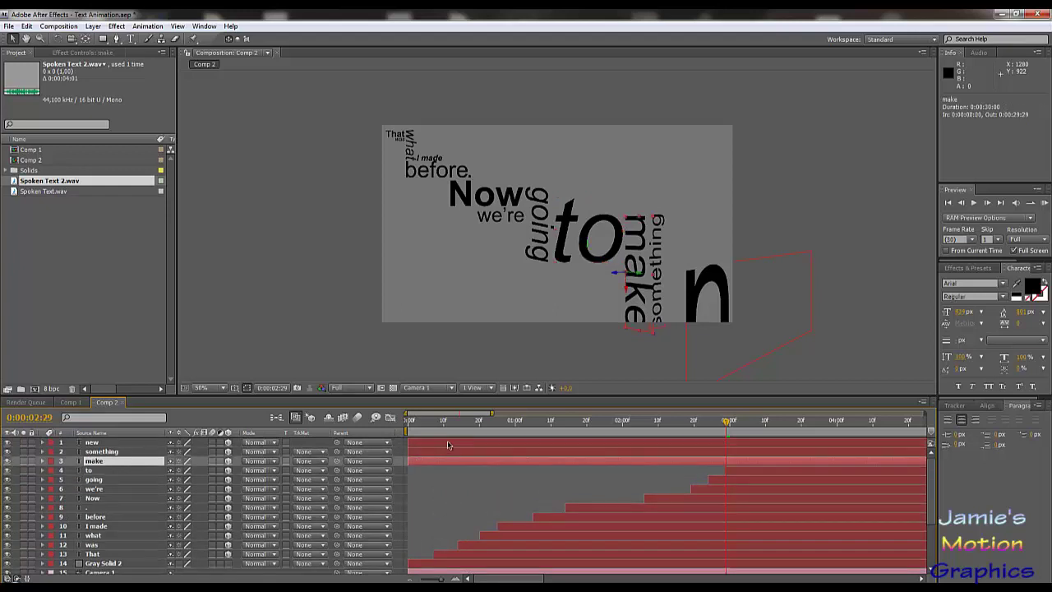
pyautogui.keyDown('shift'); pyautogui.click(448, 444); pyautogui.keyUp('shift')
pyautogui.moveTo(435, 463); pyautogui.dragTo(755, 473)
# Step: Scrub the audio waveform to 0:00:03:02 and shift the "make", "something" and "new" layers to start there
pyautogui.press('l')
pyautogui.press('l')
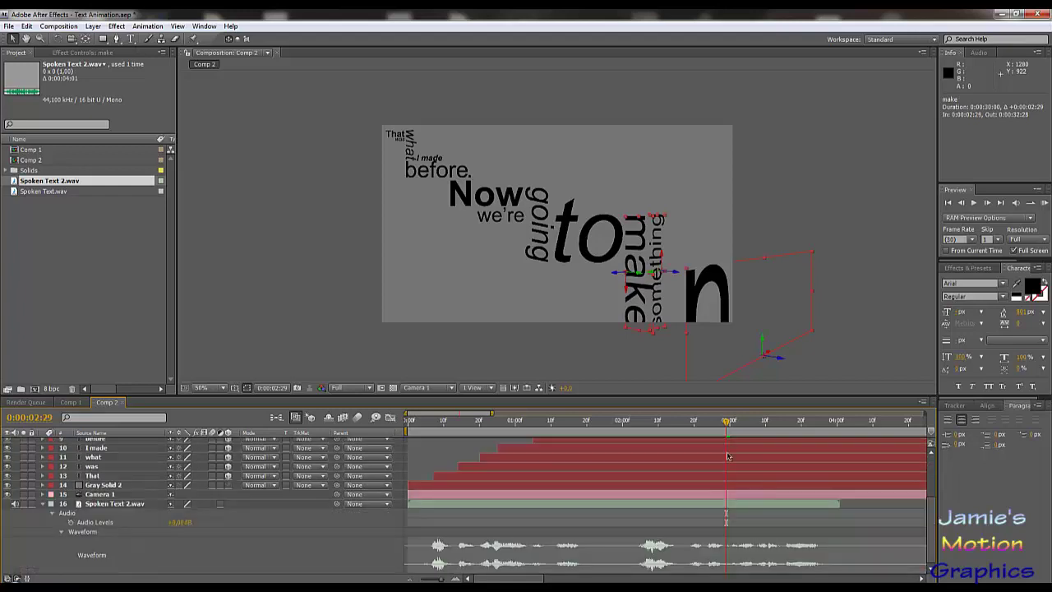
pyautogui.moveTo(727, 424); pyautogui.dragTo(739, 429)
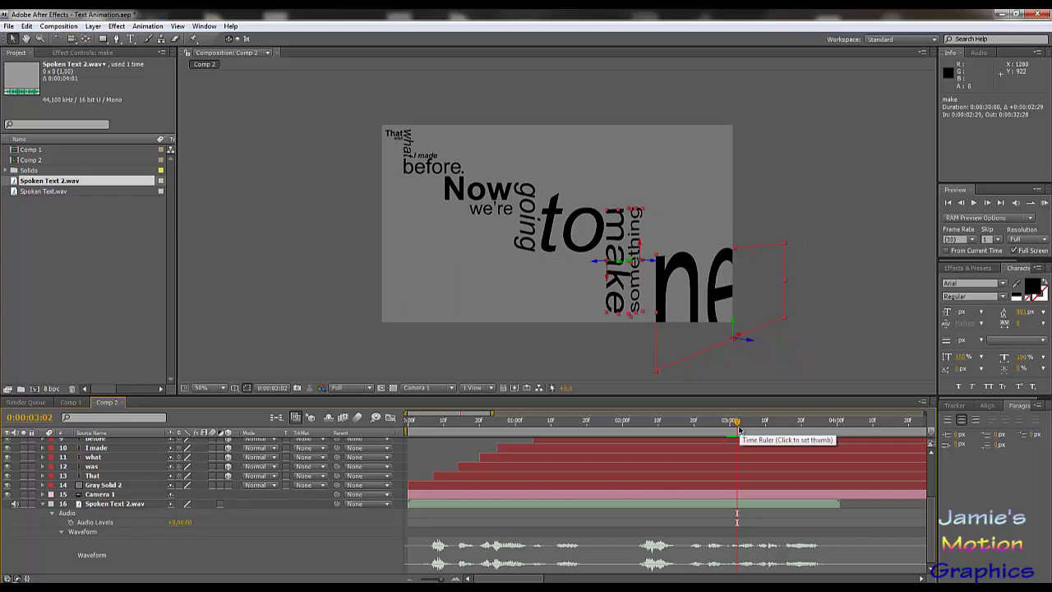
pyautogui.scroll(5, 742, 456)
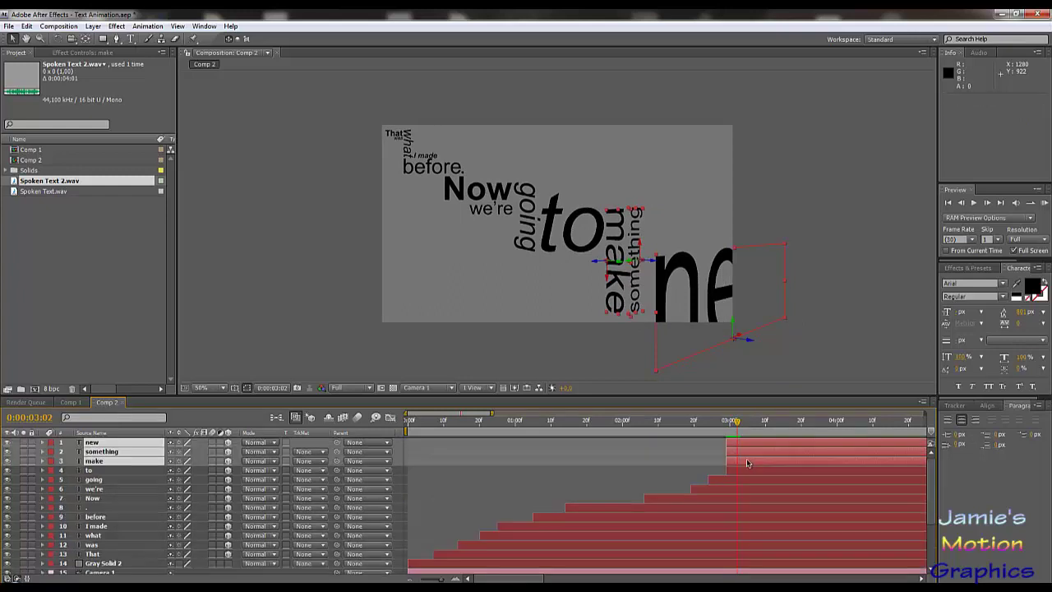
pyautogui.moveTo(746, 464); pyautogui.dragTo(757, 465)
# Step: Exclude "make" from the selection, scrub the audio to 0:00:03:08 and shift the "something" and "new" layers to start there
pyautogui.keyDown('ctrl'); pyautogui.click(752, 467); pyautogui.keyUp('ctrl')
pyautogui.scroll(-5, 728, 518)
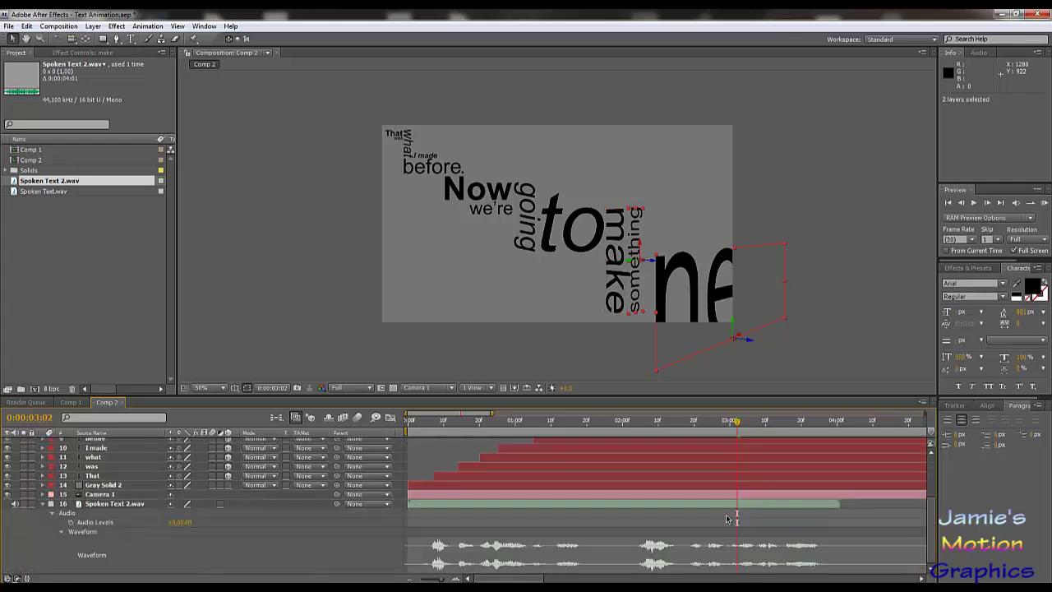
pyautogui.moveTo(737, 424); pyautogui.dragTo(759, 433)
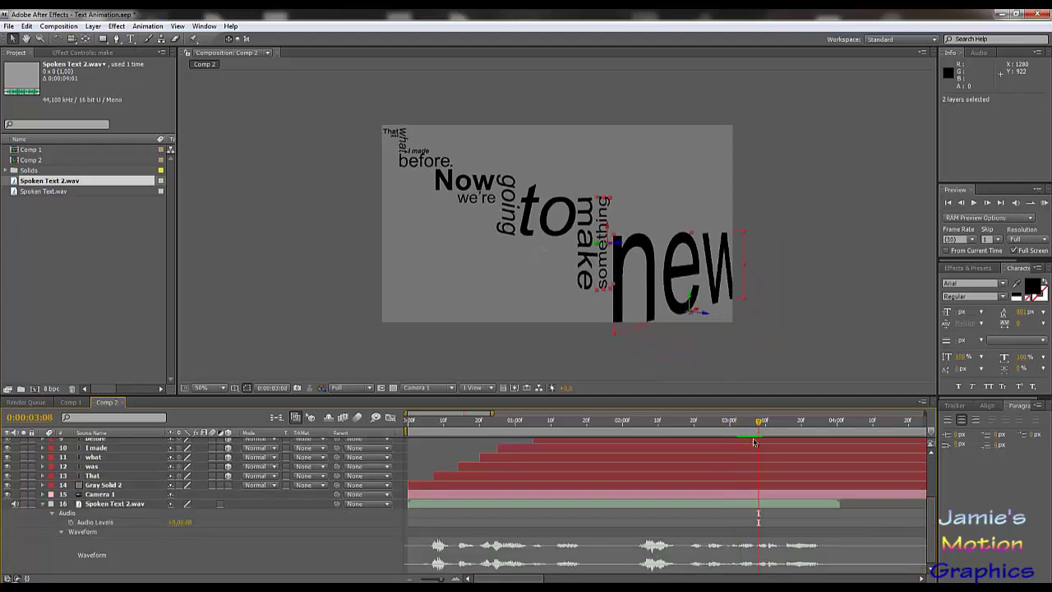
pyautogui.scroll(5, 752, 470)
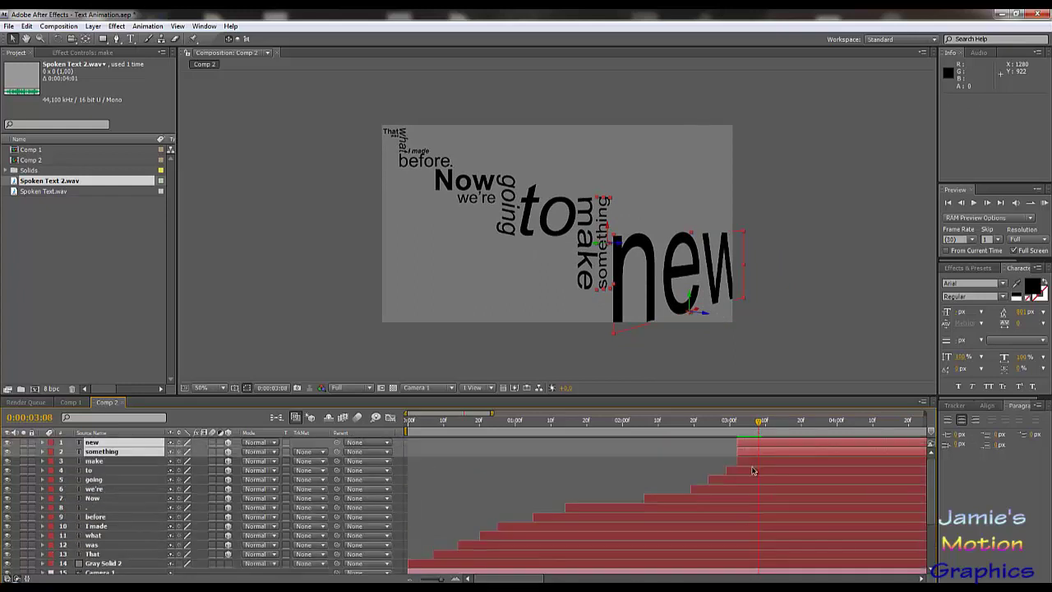
pyautogui.moveTo(756, 454); pyautogui.dragTo(779, 460)
# Step: Locate the spoken "new" in the audio and shift only the "new" layer to start at 0:00:03:18
pyautogui.scroll(-5, 781, 477)
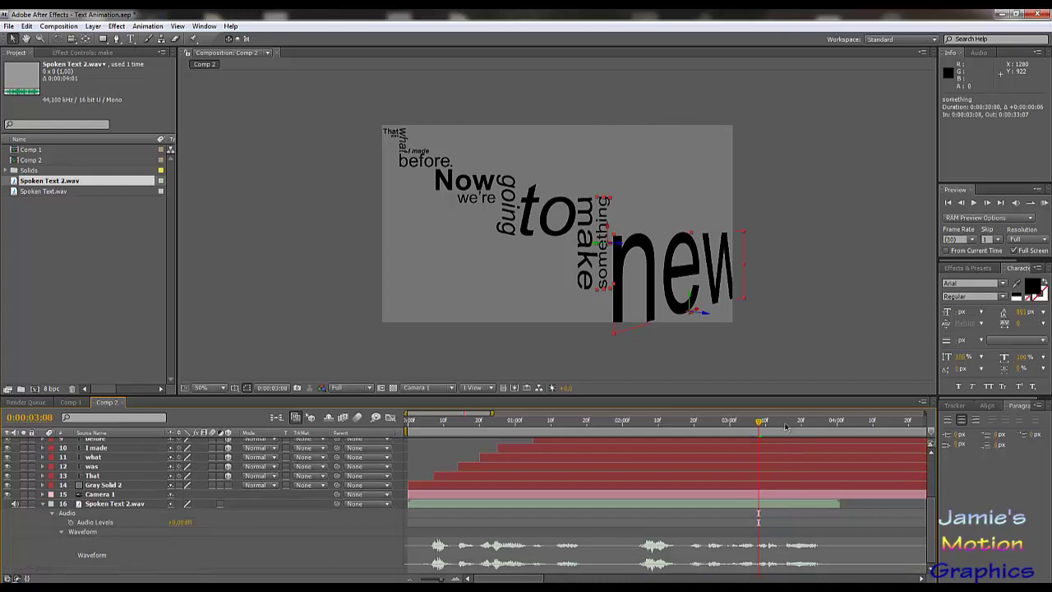
pyautogui.click(784, 422)
pyautogui.click(787, 422)
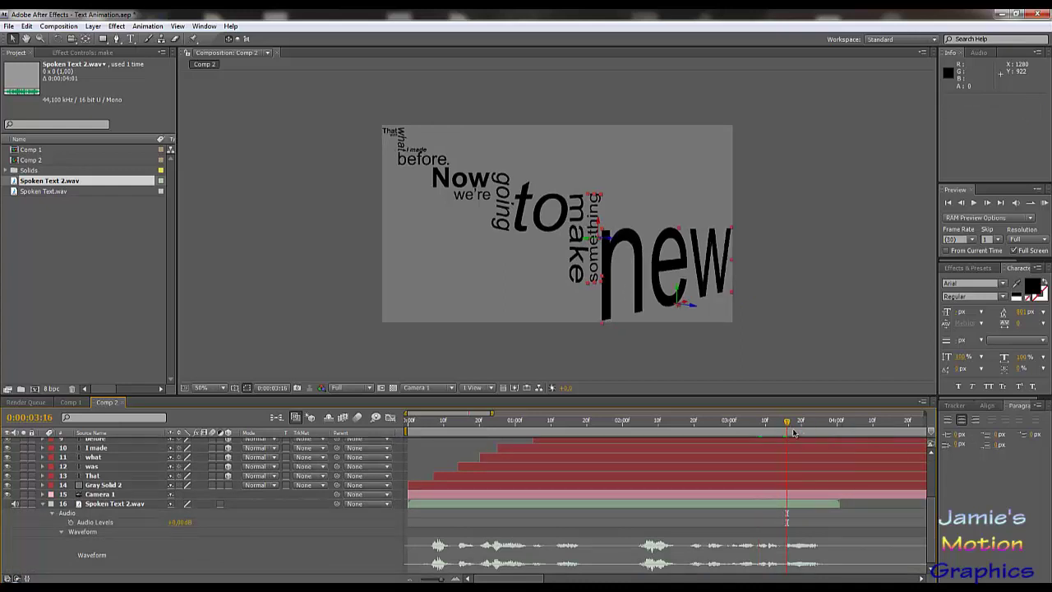
pyautogui.click(791, 422)
pyautogui.click(794, 422)
pyautogui.scroll(4, 790, 478)
pyautogui.moveTo(780, 445); pyautogui.dragTo(814, 453)
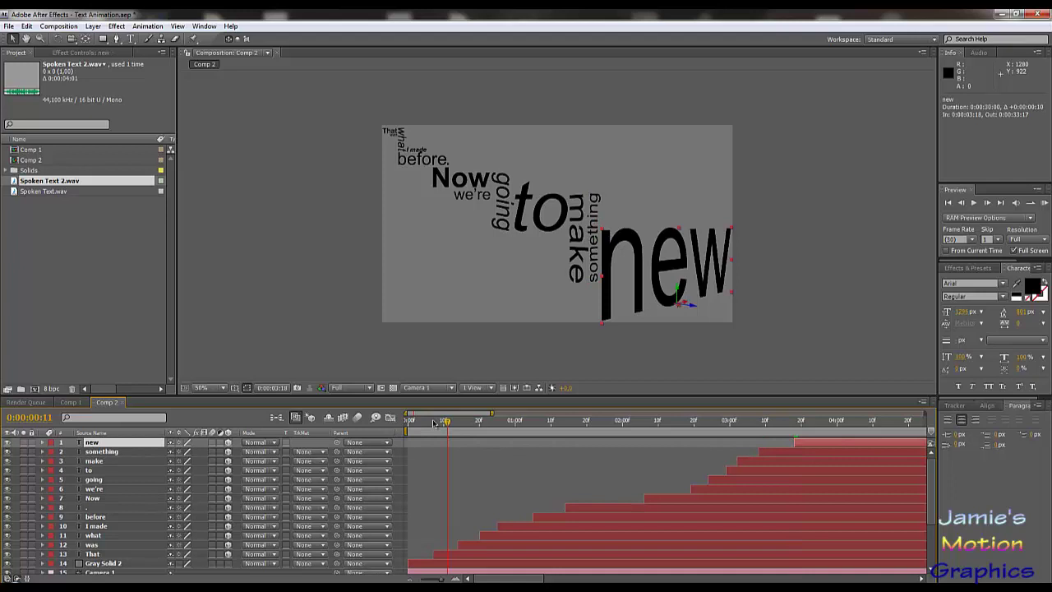
# Step: Preview the animation with its audio from the beginning to check the word timing
pyautogui.press('Home')
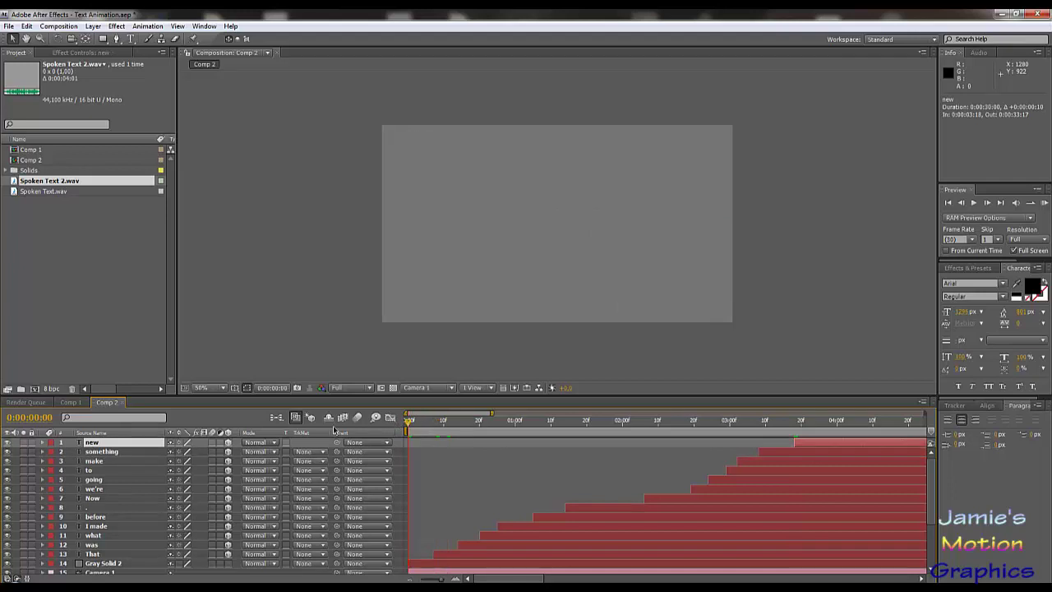
pyautogui.press('KP_Decimal')
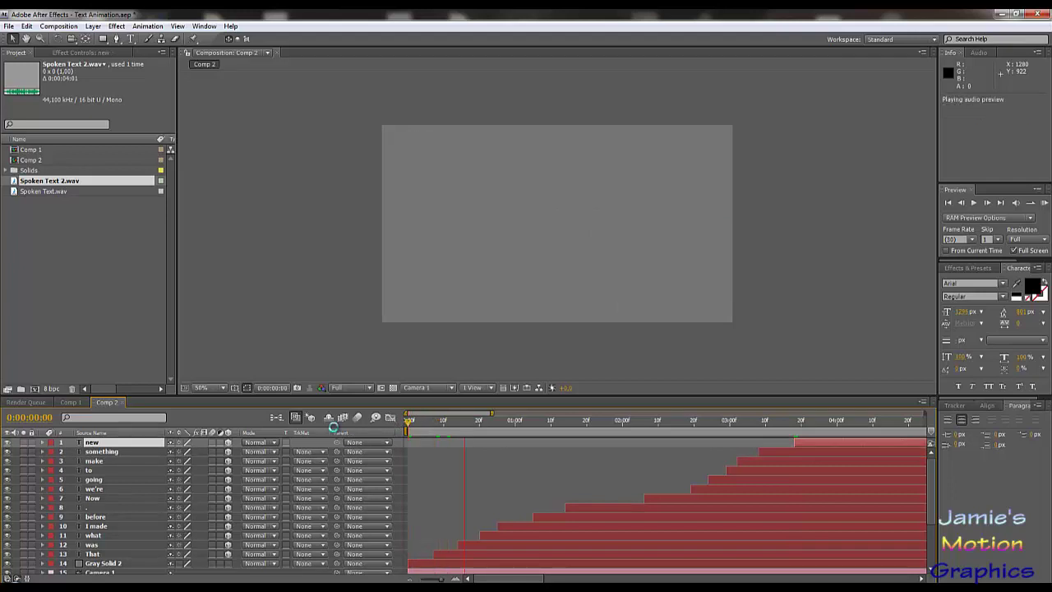
pyautogui.press('KP_0')
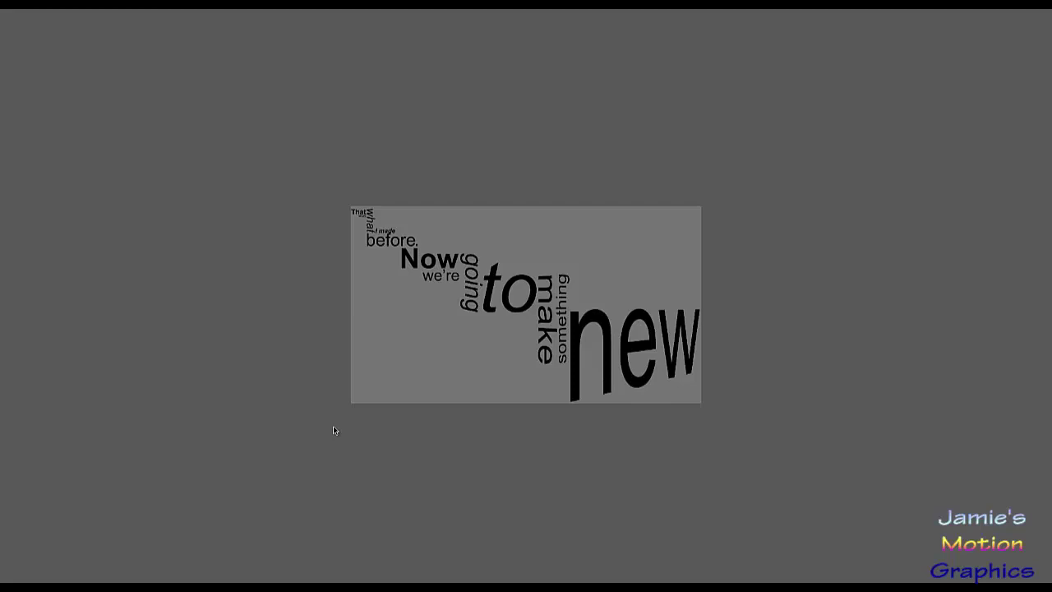
pyautogui.click(334, 427)
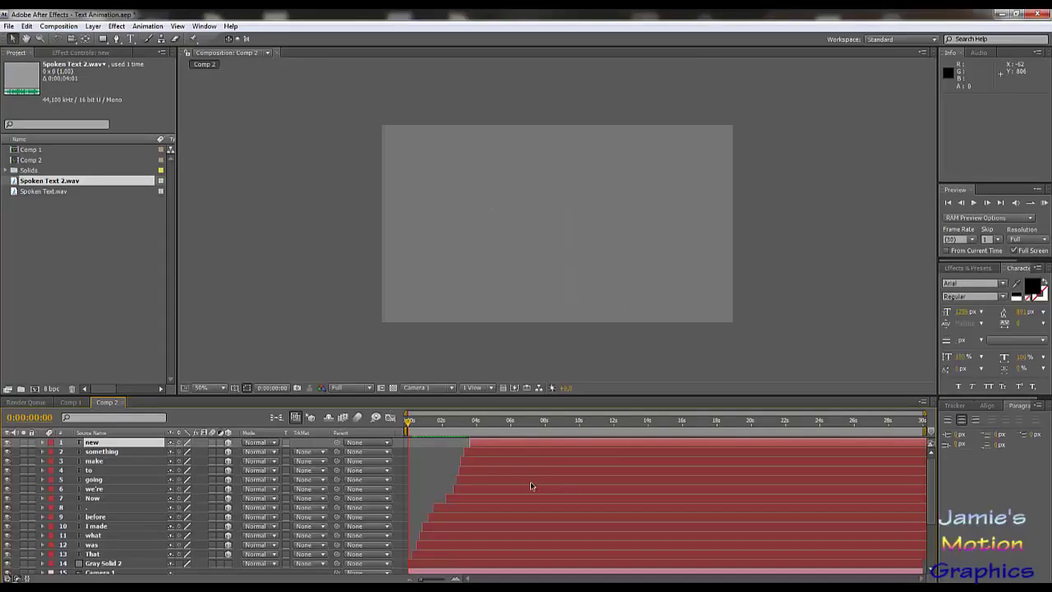
# Step: Fit the visible timeline range to 0:00:00:00–0:00:04:04 around the audio and reveal Camera 1's Position keyframes
pyautogui.press('l')
pyautogui.press('l')
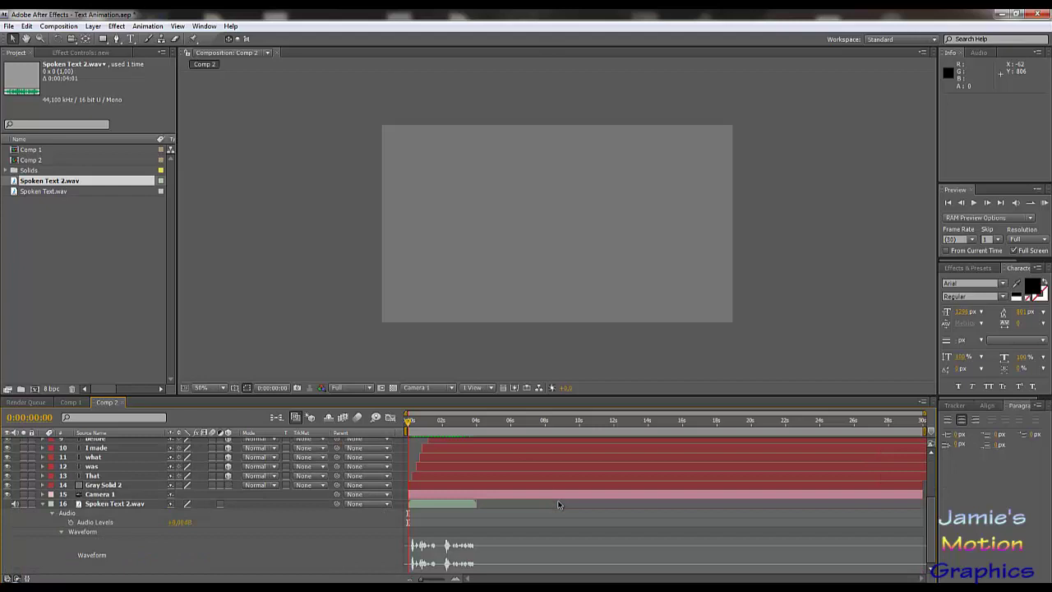
pyautogui.scroll(3, 538, 502)
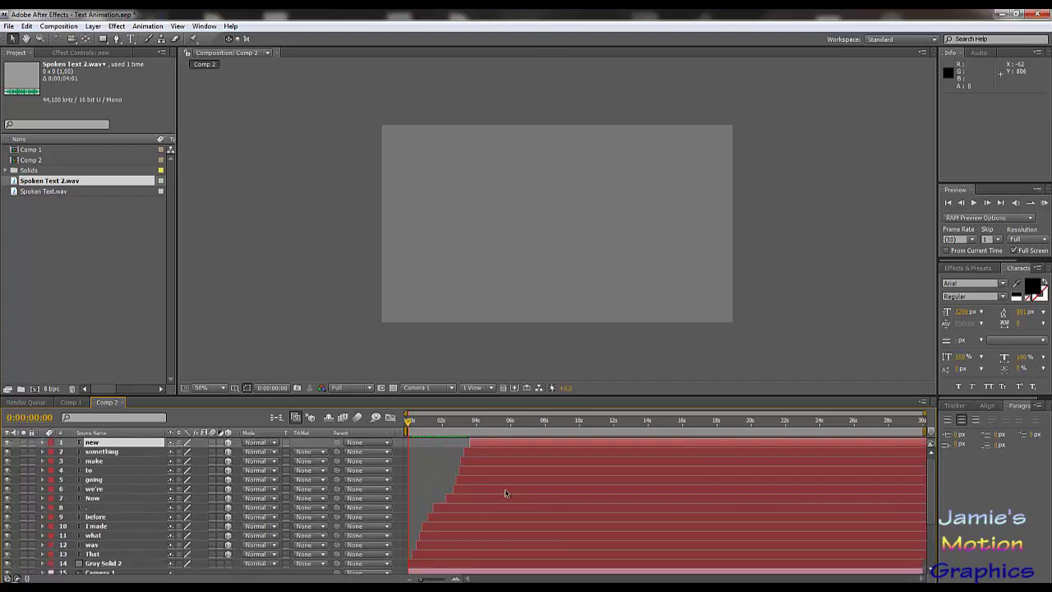
pyautogui.scroll(-2, 489, 488)
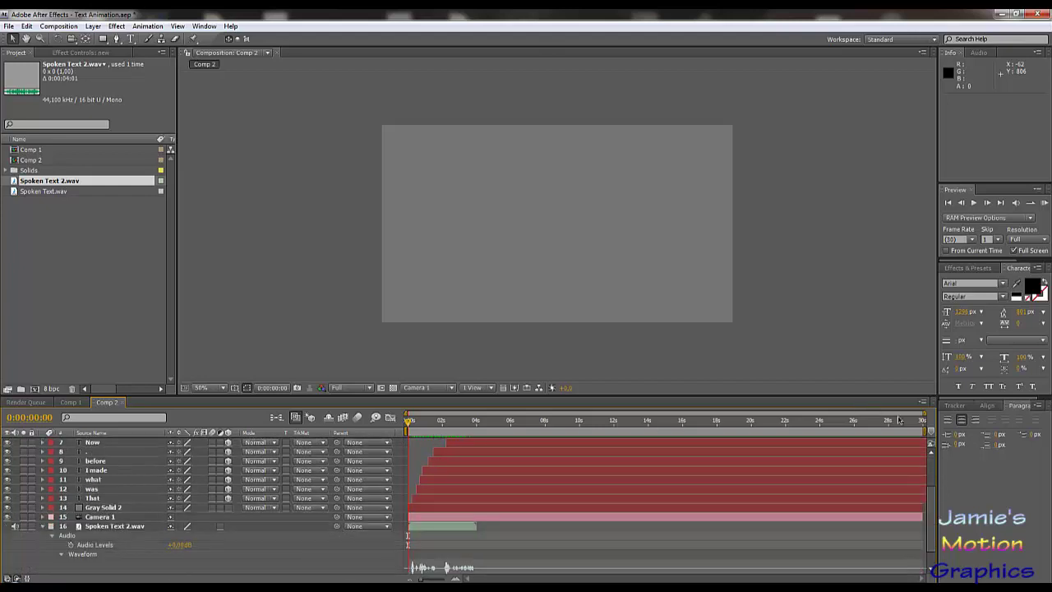
pyautogui.moveTo(924, 418); pyautogui.dragTo(480, 415)
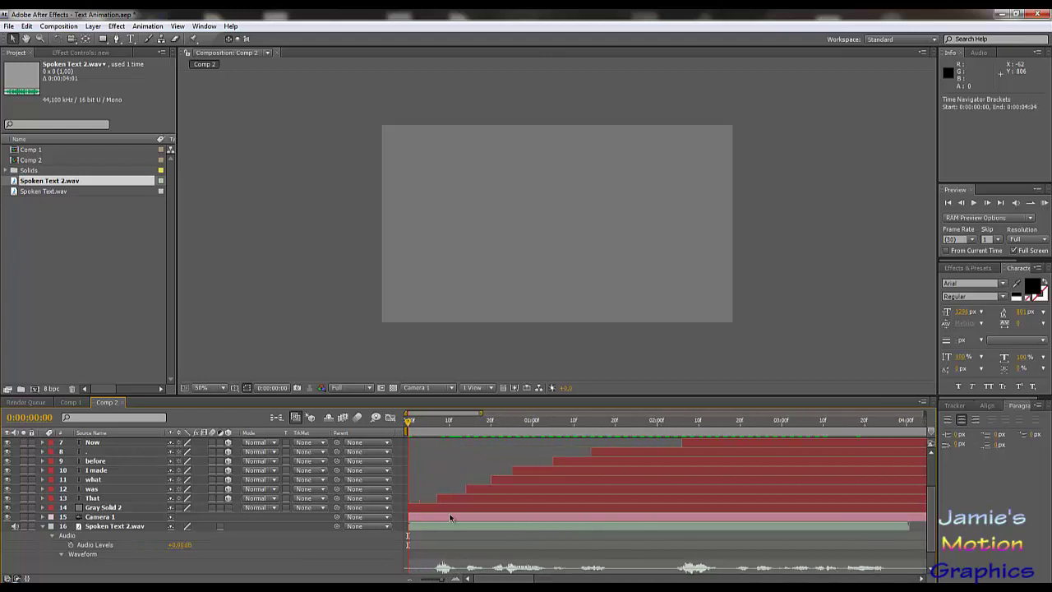
pyautogui.click(98, 518)
pyautogui.press('p')
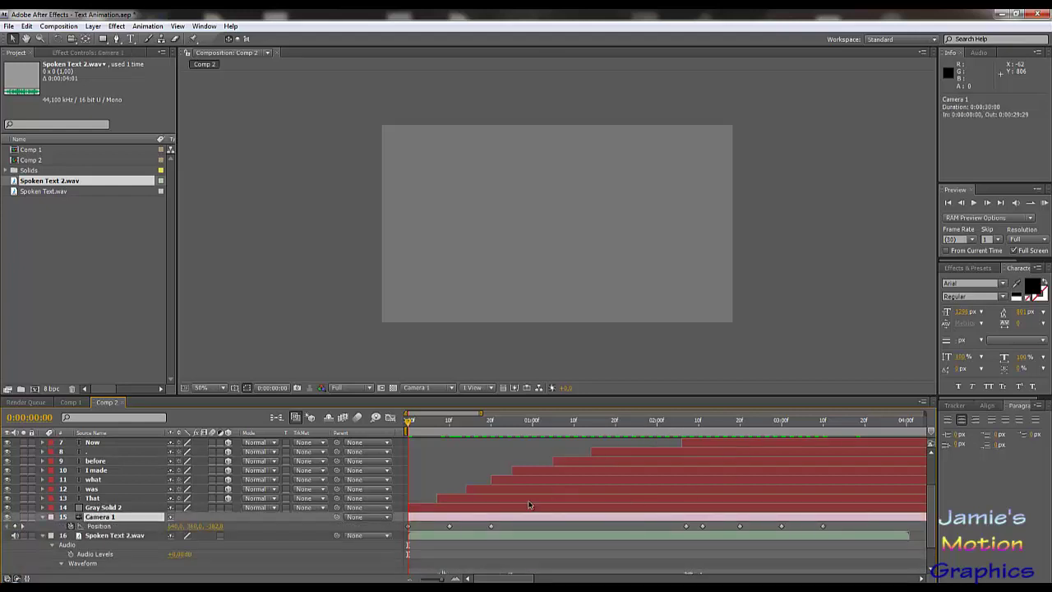
# Step: Shift Camera 1's third Position keyframe to just before the "before" layer's start and the second keyframe to 0:00:00:20, where "what" starts
pyautogui.click(420, 422)
pyautogui.moveTo(425, 427); pyautogui.dragTo(436, 431)
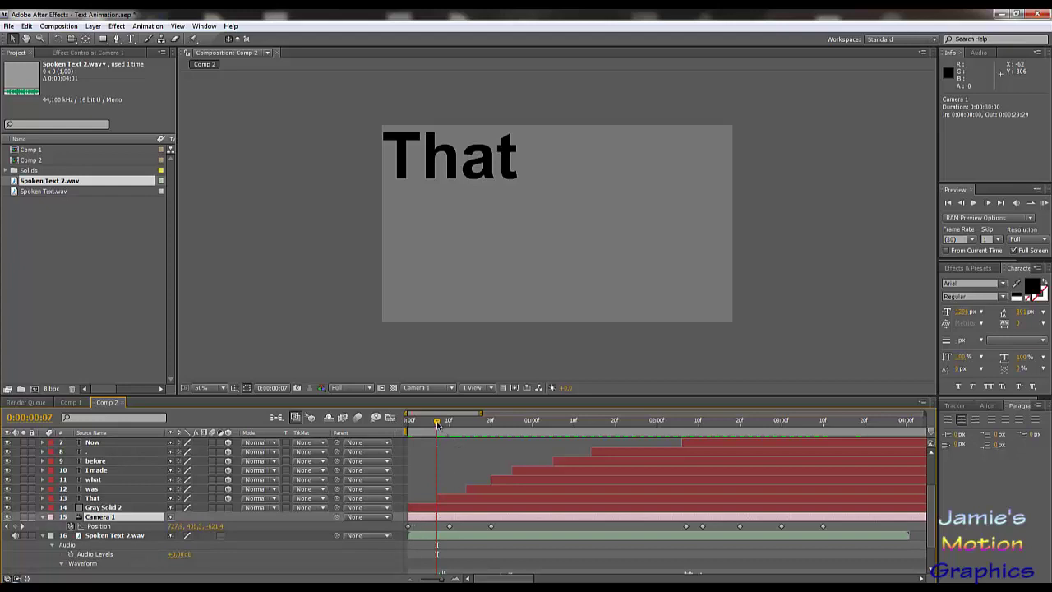
pyautogui.moveTo(437, 423); pyautogui.dragTo(492, 441)
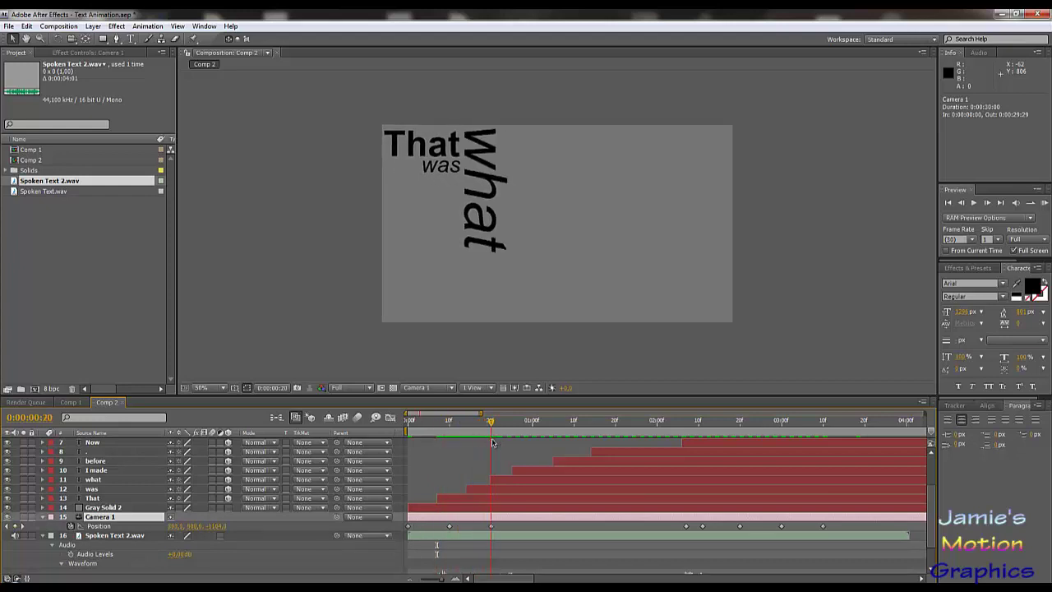
pyautogui.moveTo(492, 526); pyautogui.dragTo(549, 527)
pyautogui.moveTo(450, 527); pyautogui.dragTo(493, 536)
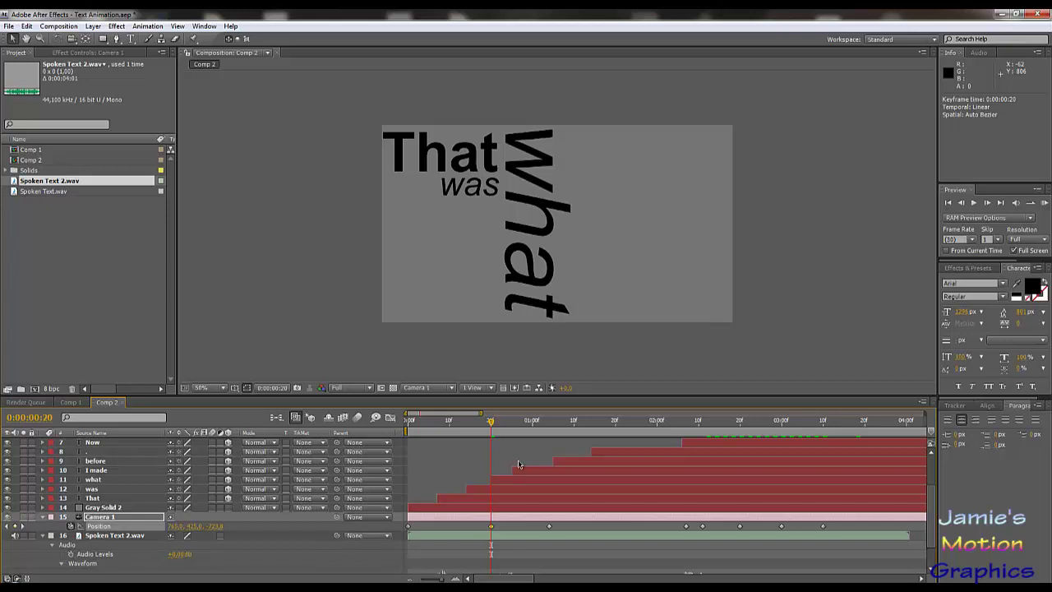
# Step: Copy Camera 1's first Position keyframe and paste it at 0:00:00:16 to hold the opening view
pyautogui.press('pageup')
pyautogui.press('pageup')
pyautogui.press('pageup')
pyautogui.press('pageup')
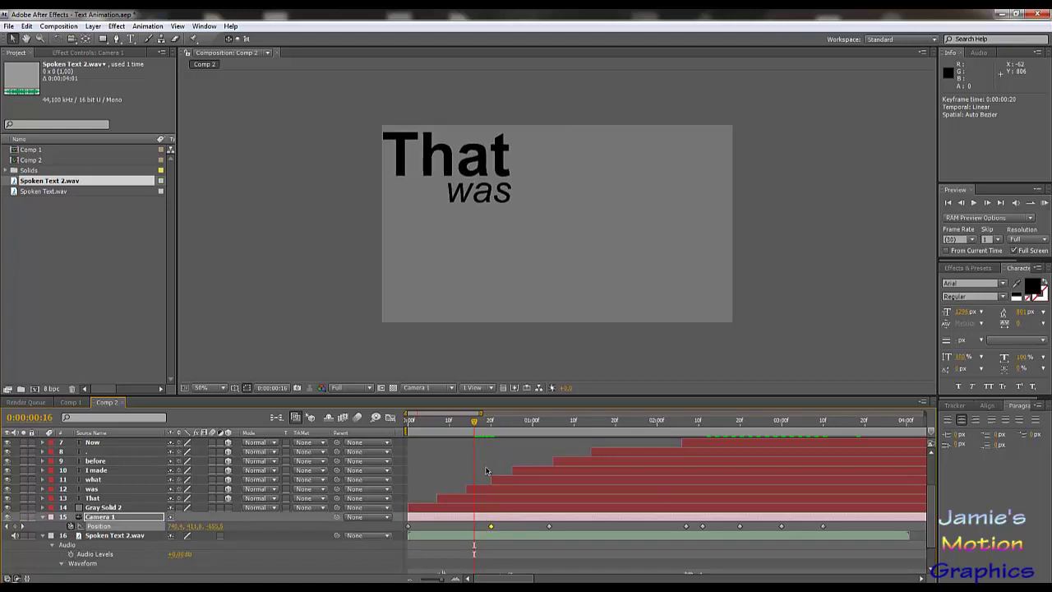
pyautogui.click(409, 527)
pyautogui.hotkey('ctrl', 'c')
pyautogui.hotkey('ctrl', 'v')
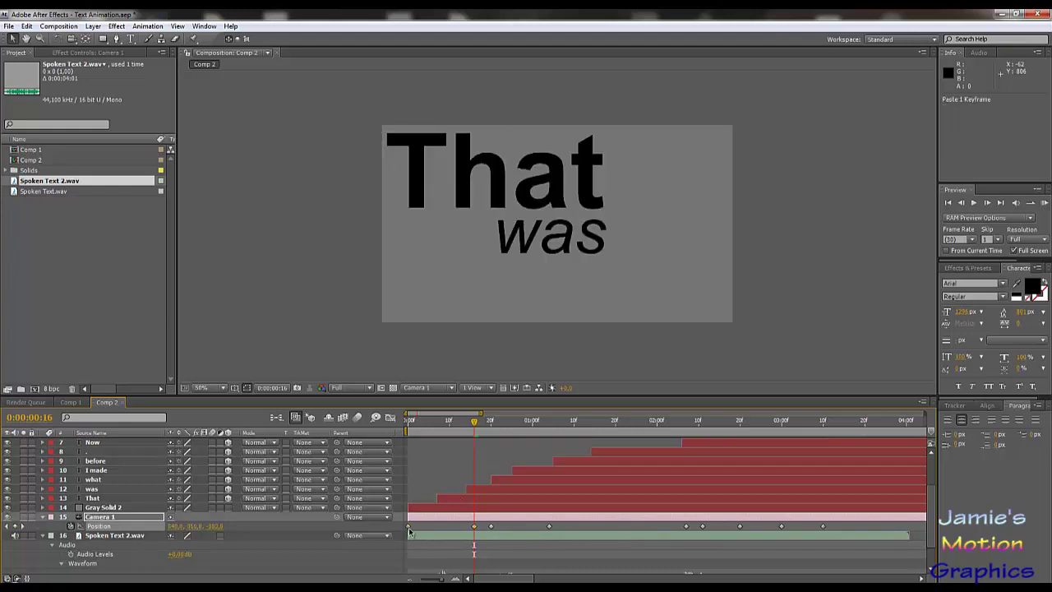
# Step: Scrub through the opening words and align the camera's Position keyframe for "before" with that layer's start at 0:00:01:05
pyautogui.click(421, 435)
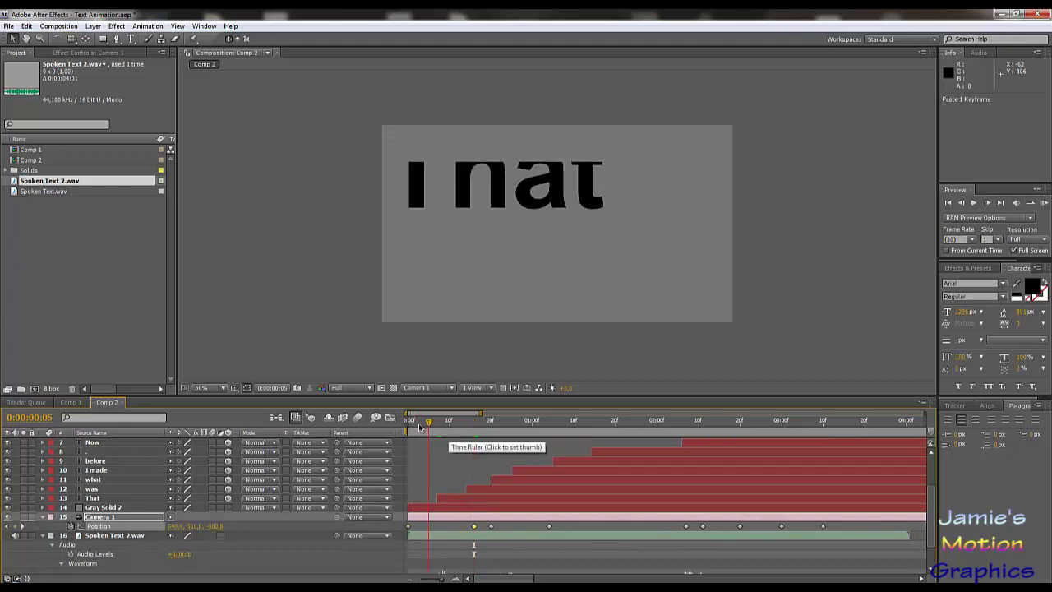
pyautogui.moveTo(422, 434); pyautogui.dragTo(490, 451)
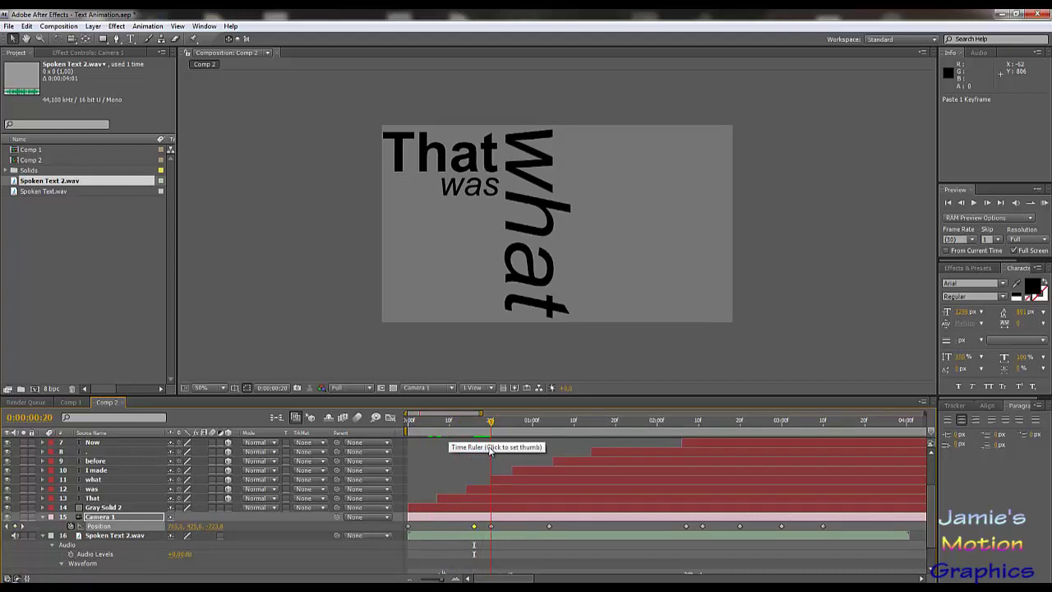
pyautogui.moveTo(490, 450); pyautogui.dragTo(553, 467)
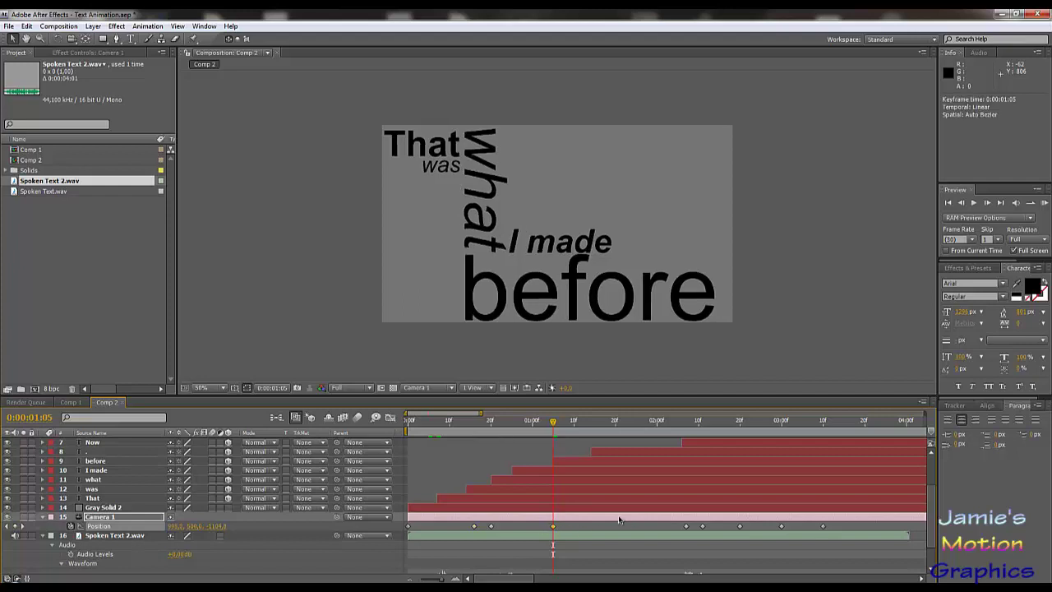
# Step: Paste a copy of the camera's 0:00:00:20 Position keyframe at 0:00:01:01, four frames before the "before" keyframe
pyautogui.press('pageup')
pyautogui.press('pageup')
pyautogui.press('pageup')
pyautogui.press('pageup')
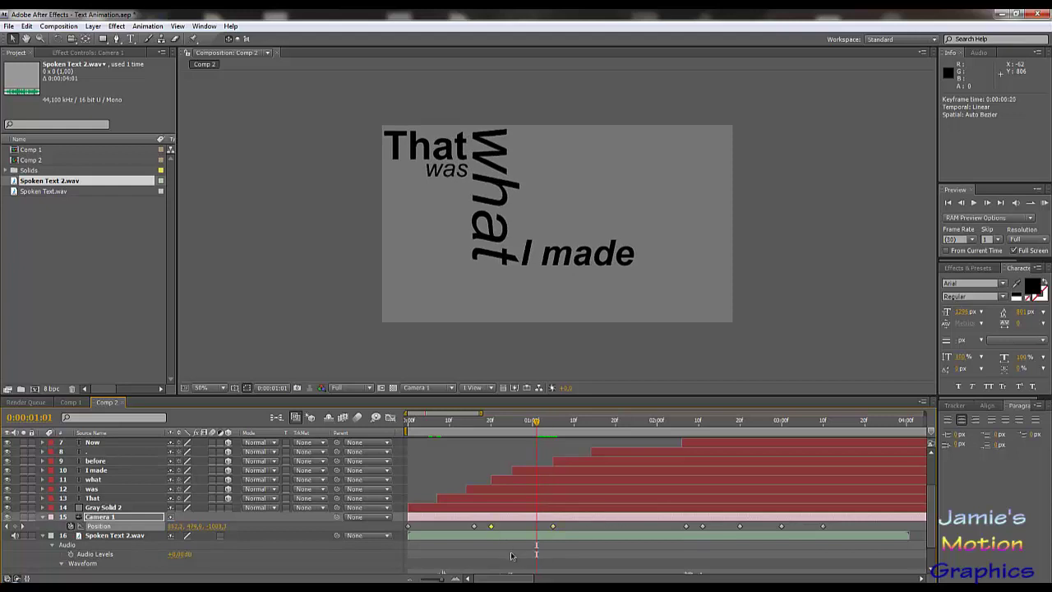
pyautogui.hotkey('ctrl', 'v')
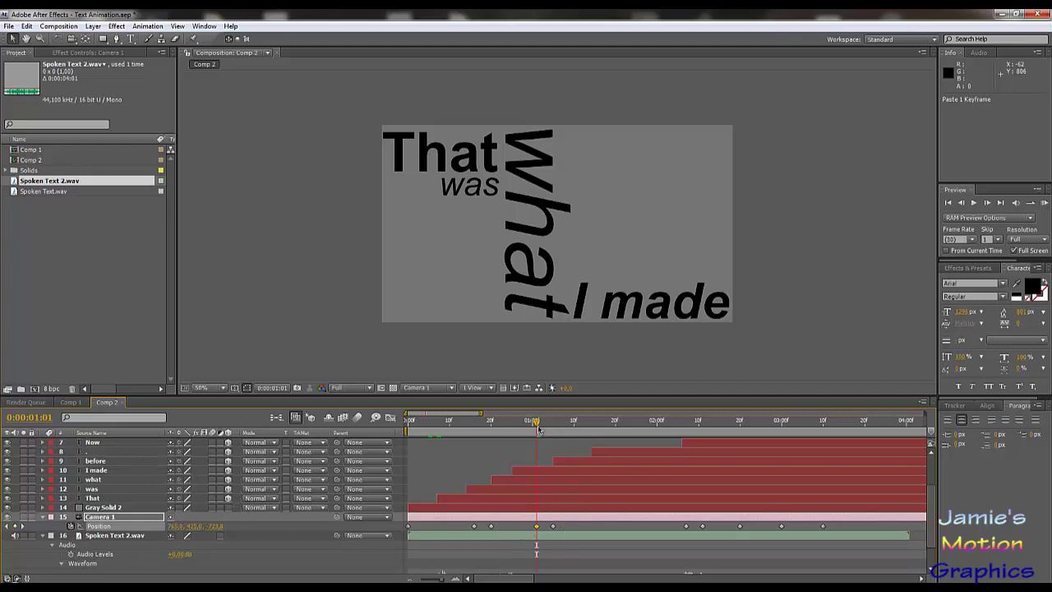
# Step: Move the camera's "Now" Position keyframe to 0:00:02:06 and paste a copy of the "before" keyframe at 0:00:01:18
pyautogui.moveTo(535, 424); pyautogui.dragTo(681, 466)
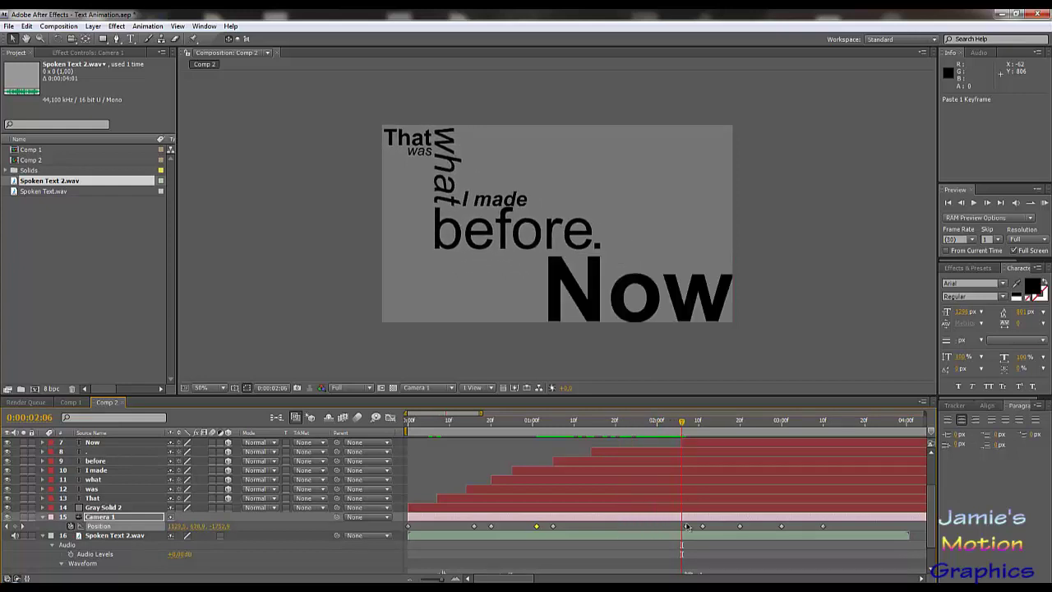
pyautogui.moveTo(686, 527); pyautogui.dragTo(681, 526)
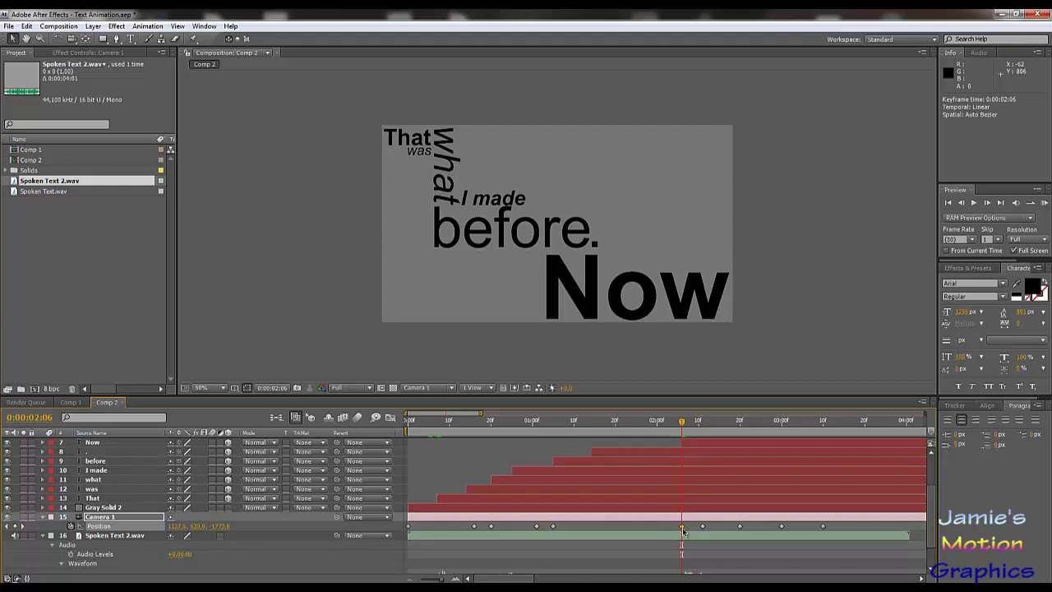
pyautogui.moveTo(666, 428); pyautogui.dragTo(607, 457)
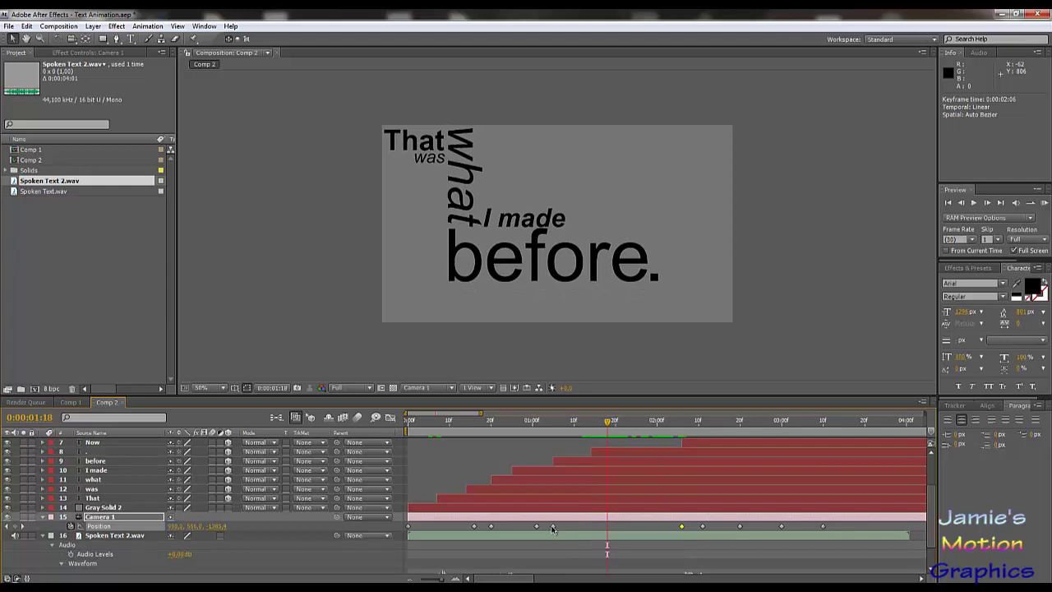
pyautogui.hotkey('ctrl', 'v')
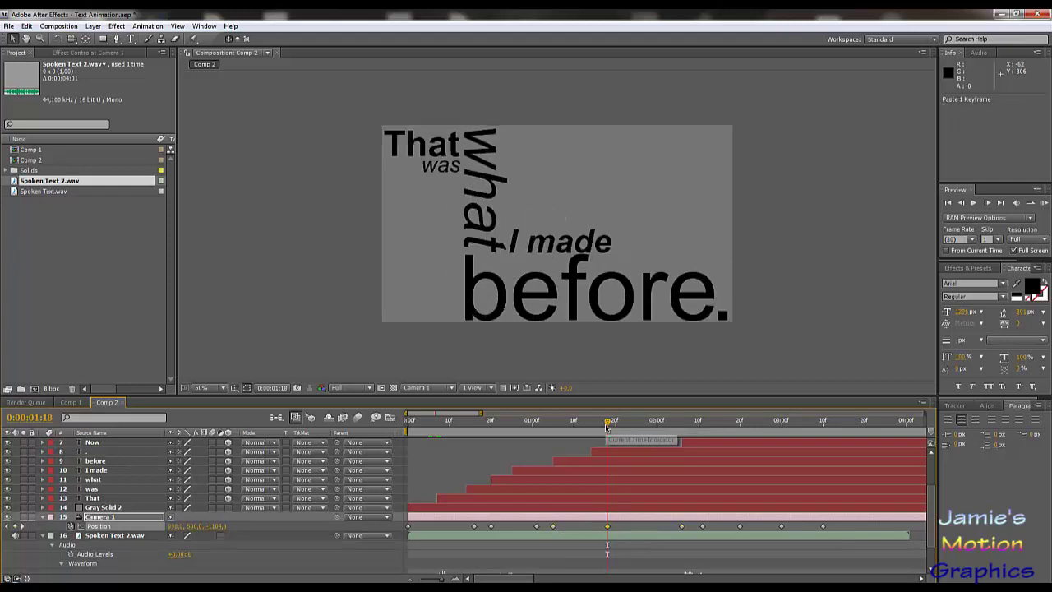
# Step: Shift the camera's last three Position keyframes later, starting at 0:00:03:08, and move the "we're" keyframe to 0:00:02:19
pyautogui.press('pagedown')
pyautogui.press('pagedown')
pyautogui.press('pagedown')
pyautogui.moveTo(626, 428); pyautogui.dragTo(719, 473)
pyautogui.scroll(3, 721, 474)
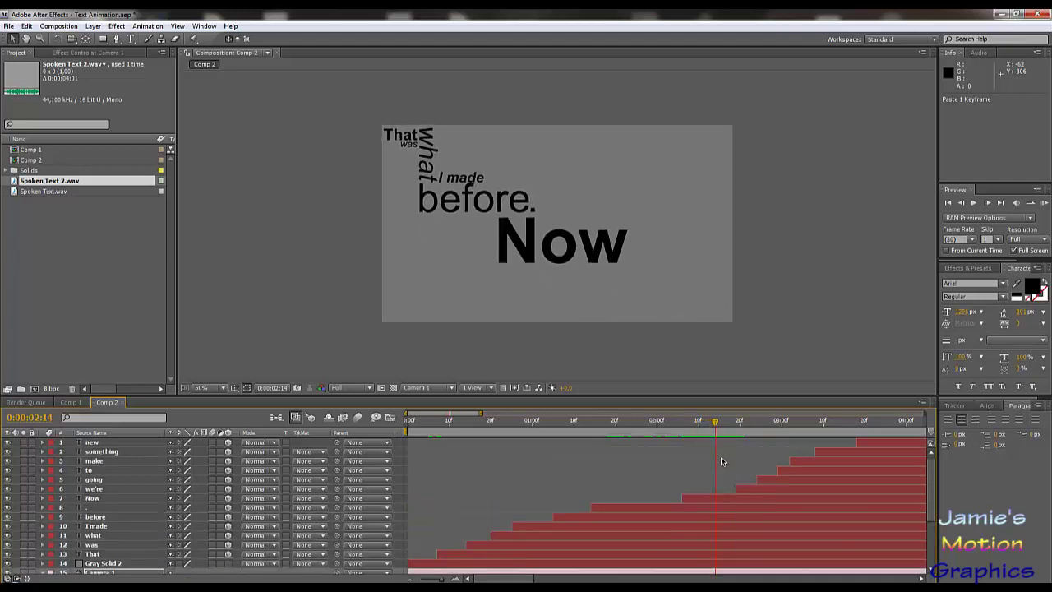
pyautogui.moveTo(717, 427); pyautogui.dragTo(737, 455)
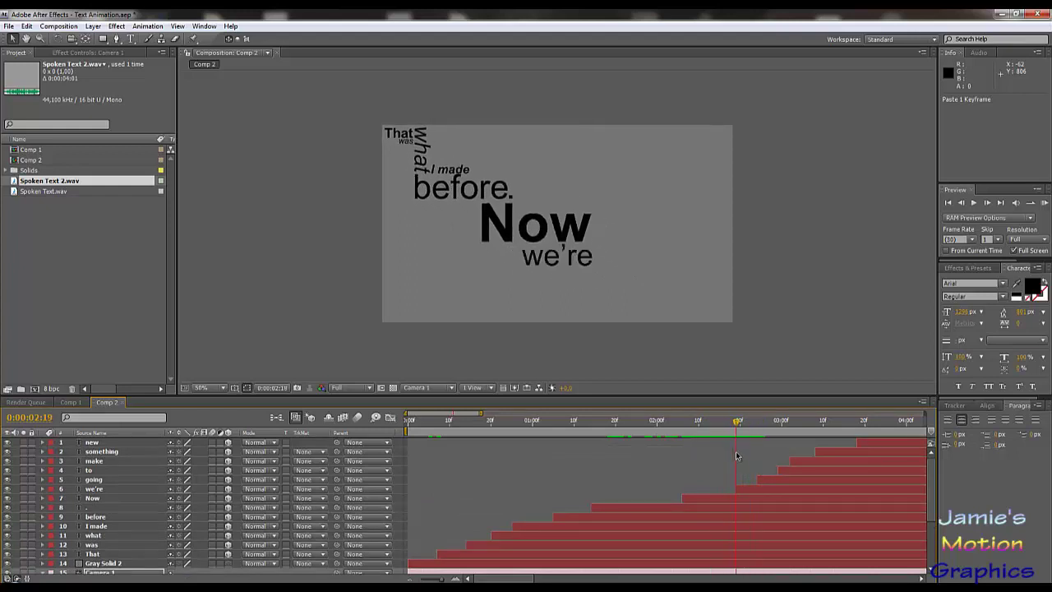
pyautogui.scroll(-3, 734, 472)
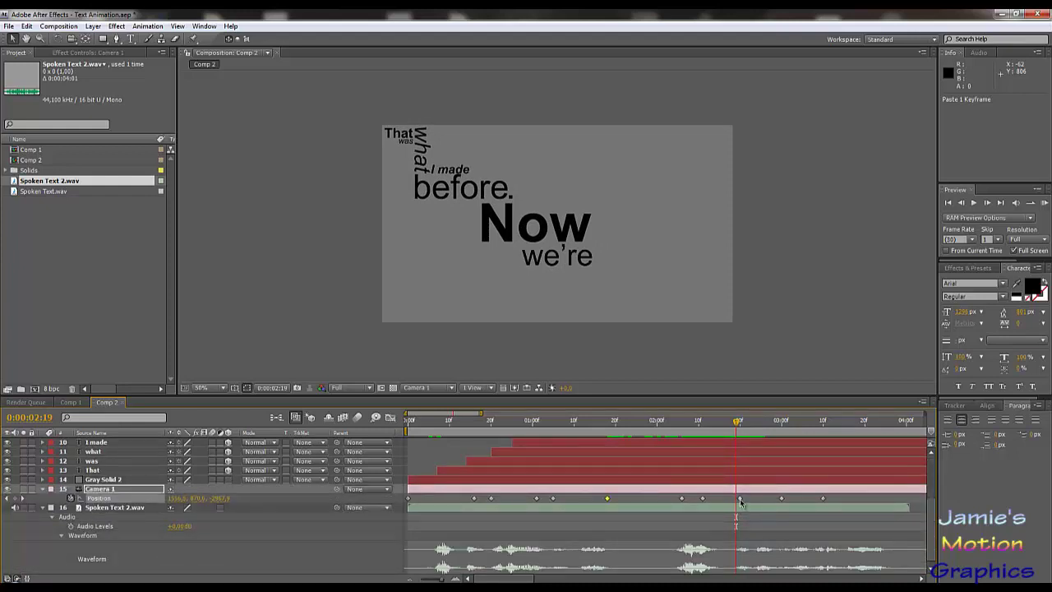
pyautogui.click(822, 498)
pyautogui.moveTo(832, 496)
pyautogui.mouseDown()
pyautogui.moveTo(733, 503)
pyautogui.moveTo(816, 503)
pyautogui.mouseUp()
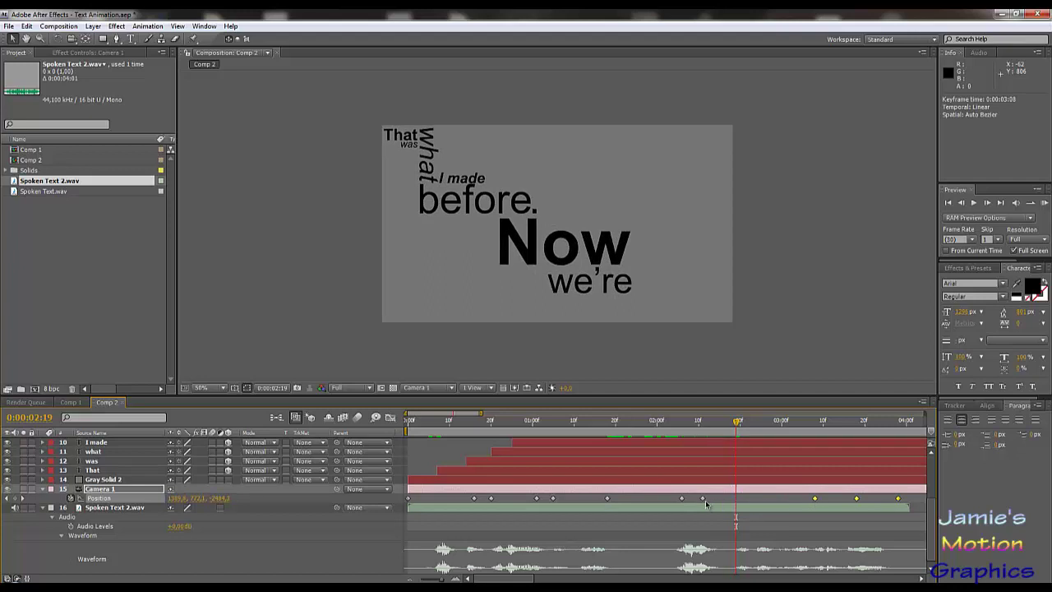
pyautogui.moveTo(702, 497); pyautogui.dragTo(736, 501)
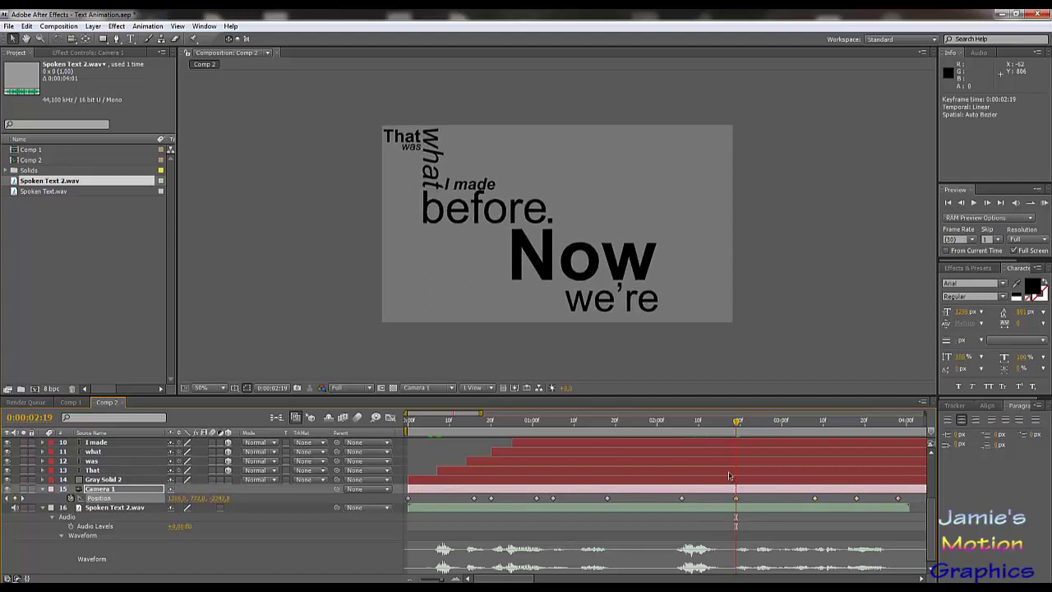
# Step: Paste a copy of the camera's "Now" Position keyframe at 0:00:02:15, four frames before the "we're" keyframe
pyautogui.press('pageup')
pyautogui.press('pageup')
pyautogui.press('pageup')
pyautogui.press('pageup')
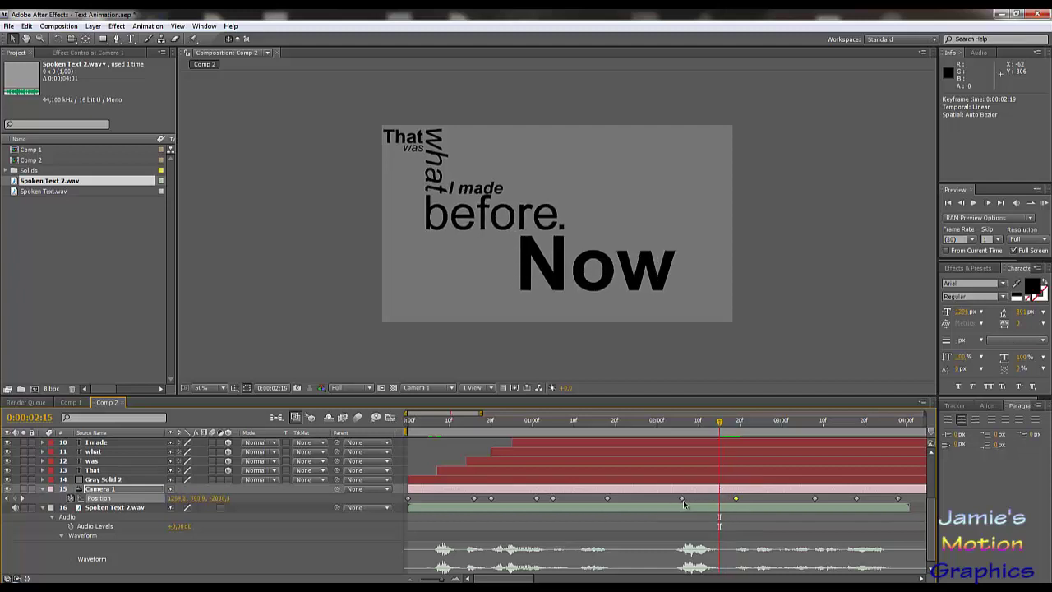
pyautogui.click(680, 499)
pyautogui.hotkey('ctrl', 'c')
pyautogui.hotkey('ctrl', 'v')
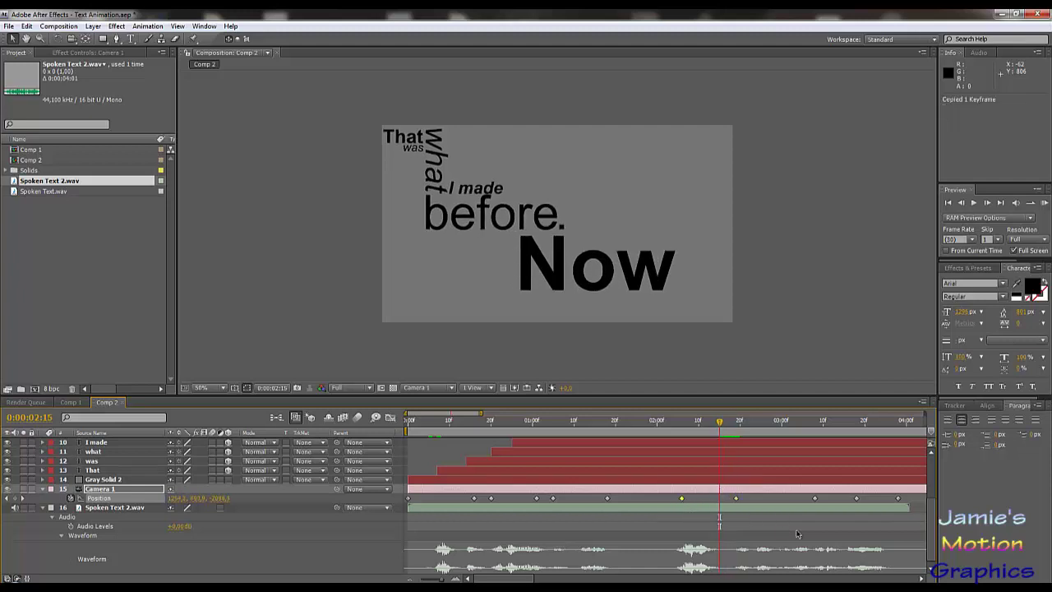
# Step: Move the camera's Position keyframe for "going" to that layer's start at 0:00:02:24
pyautogui.click(765, 429)
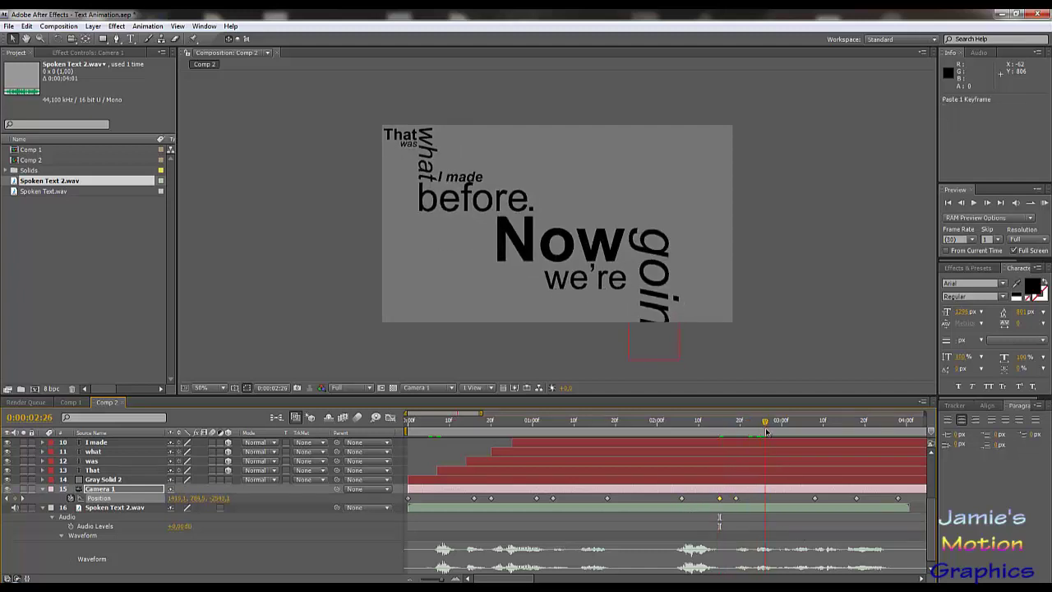
pyautogui.moveTo(767, 433)
pyautogui.mouseDown()
pyautogui.moveTo(781, 440)
pyautogui.moveTo(758, 439)
pyautogui.mouseUp()
pyautogui.scroll(3, 772, 452)
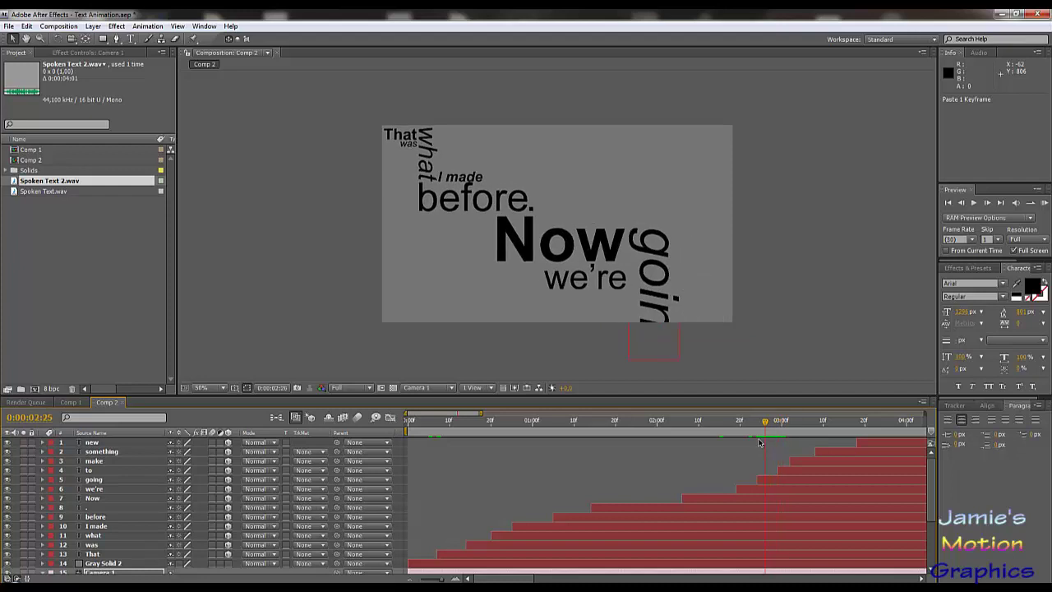
pyautogui.scroll(-4, 755, 493)
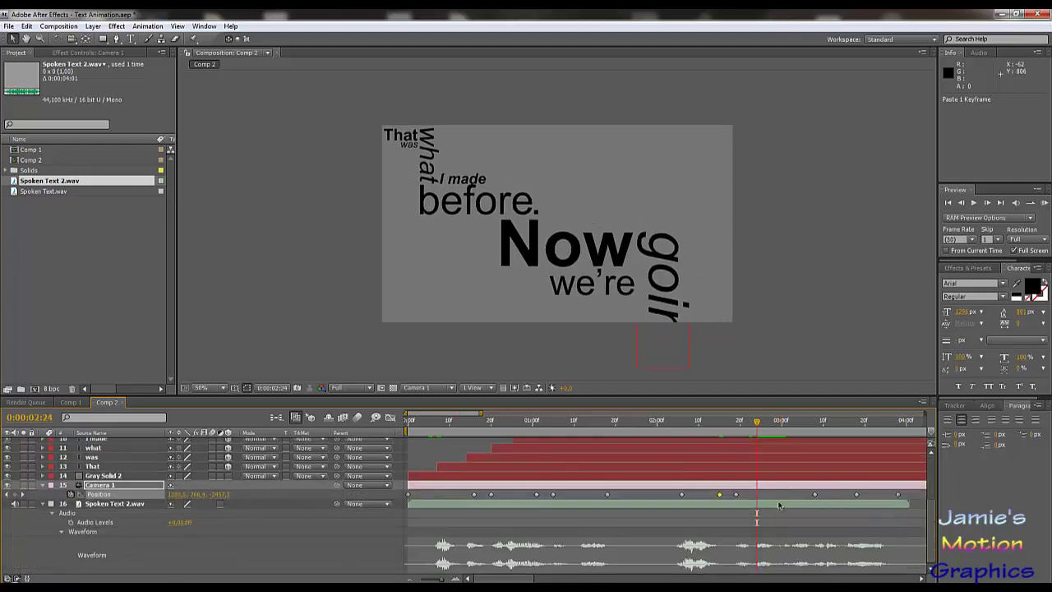
pyautogui.moveTo(815, 495); pyautogui.dragTo(758, 501)
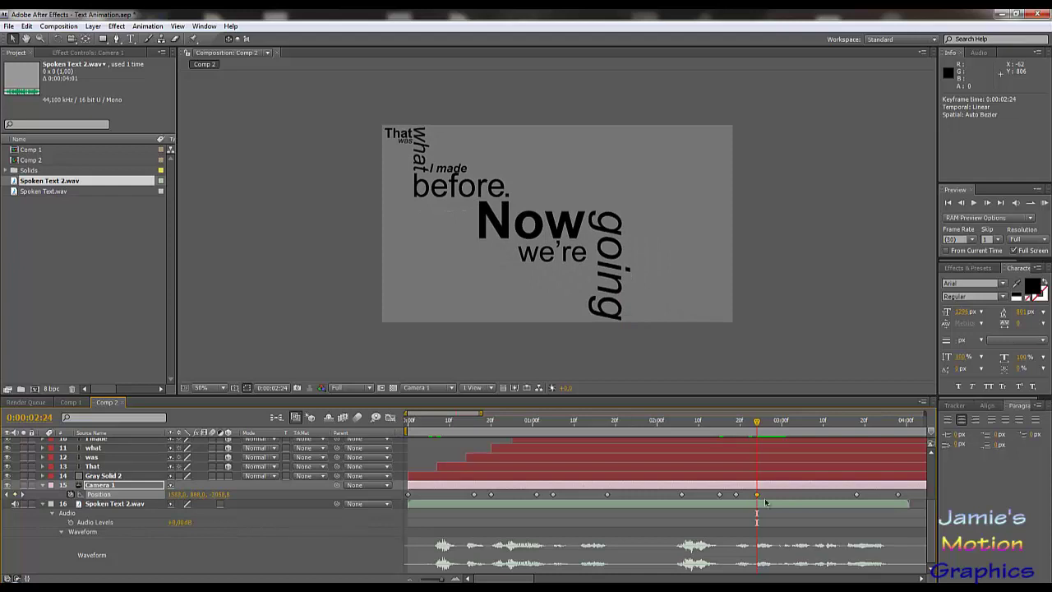
# Step: Paste a copy of the camera's "we're" Position keyframe at 0:00:02:20 and scrub across the move to "going"
pyautogui.press('pageup')
pyautogui.press('pageup')
pyautogui.press('pageup')
pyautogui.press('pageup')
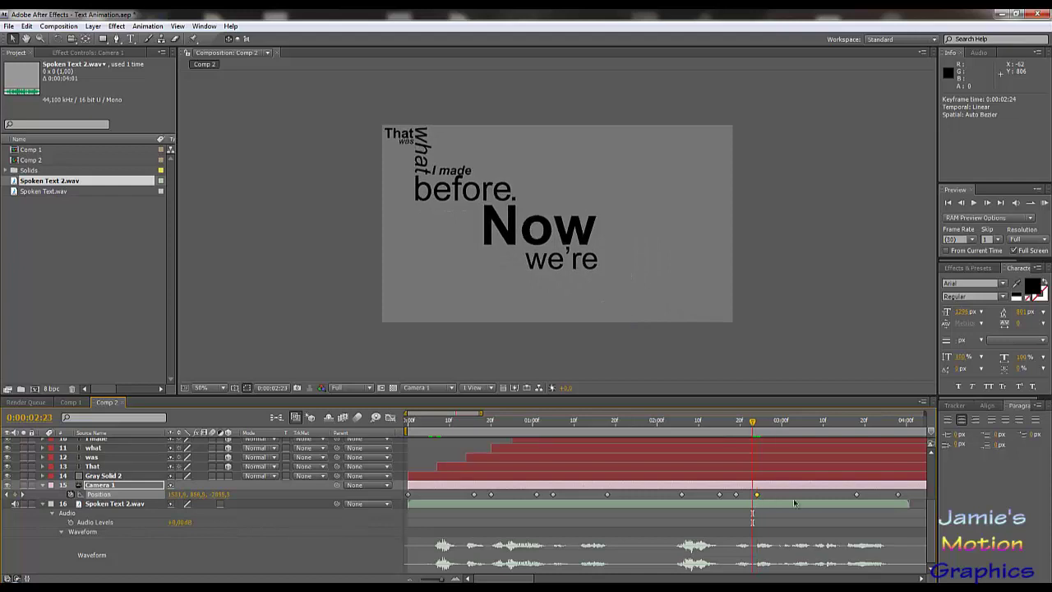
pyautogui.click(736, 495)
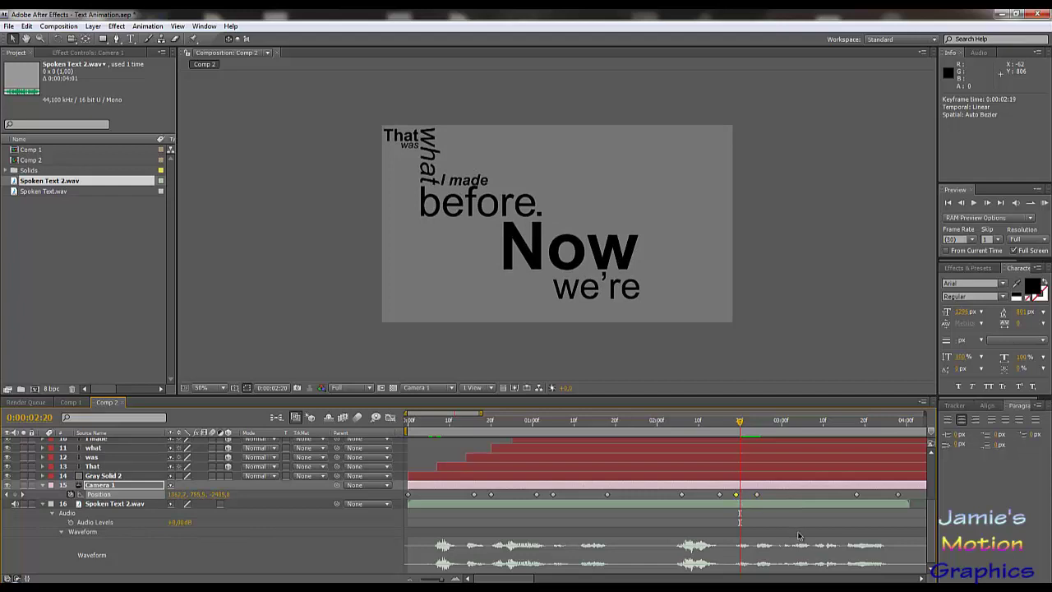
pyautogui.hotkey('ctrl', 'v')
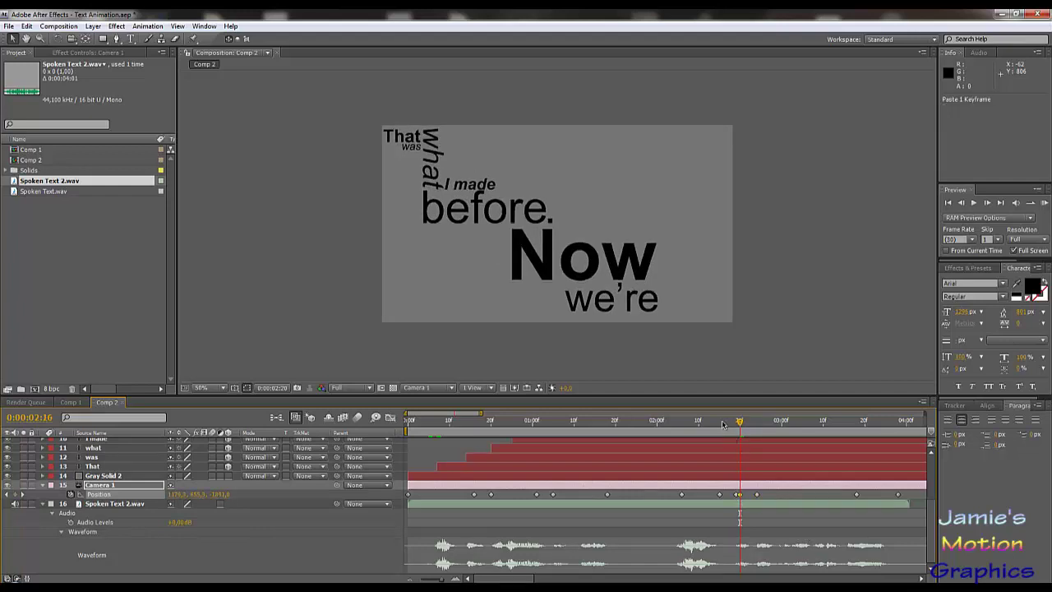
pyautogui.moveTo(723, 424); pyautogui.dragTo(749, 451)
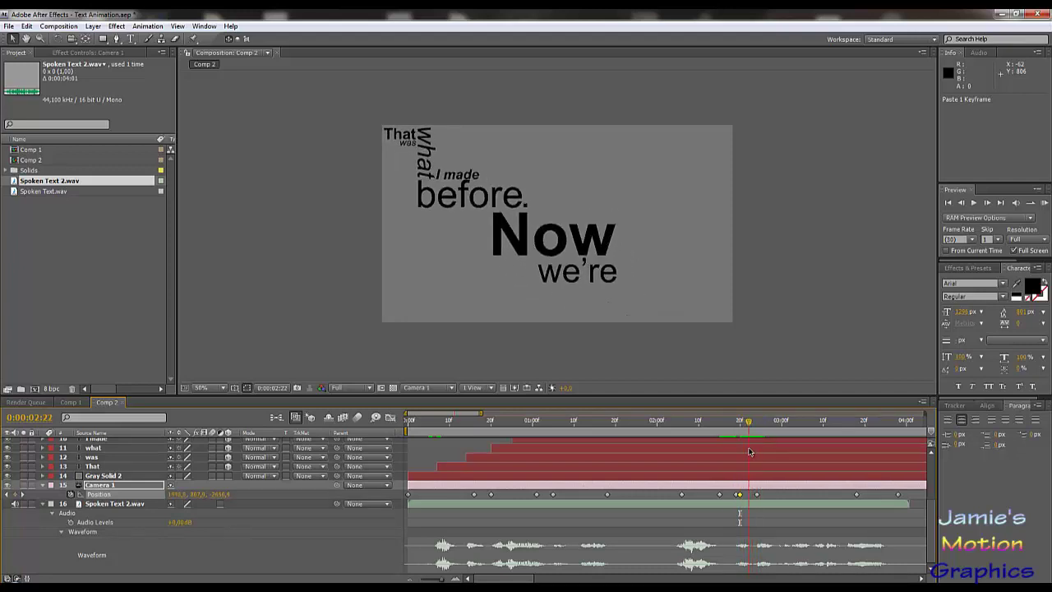
pyautogui.moveTo(741, 496)
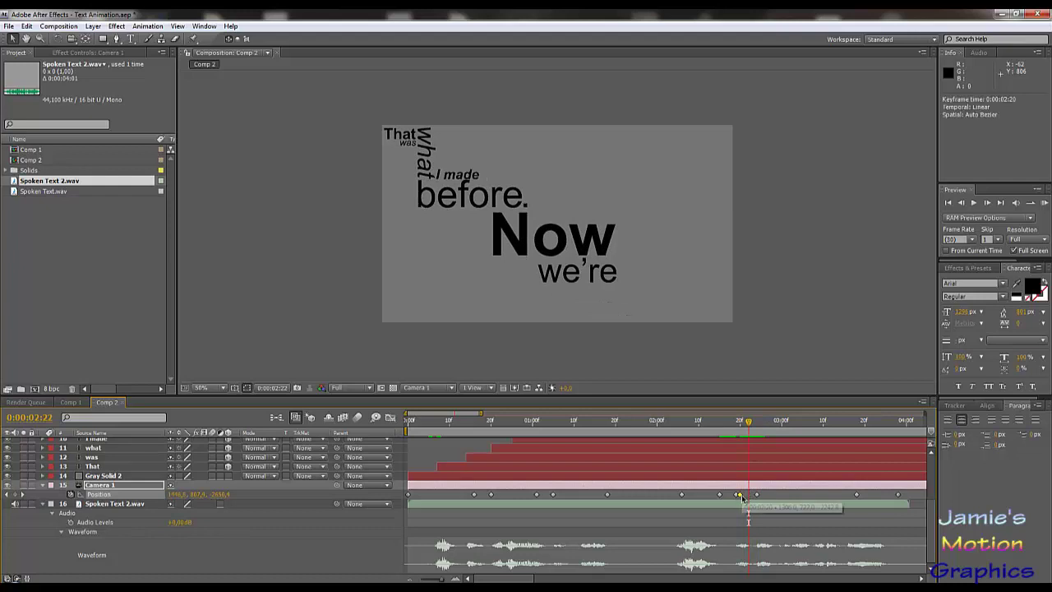
pyautogui.moveTo(741, 497); pyautogui.dragTo(740, 498)
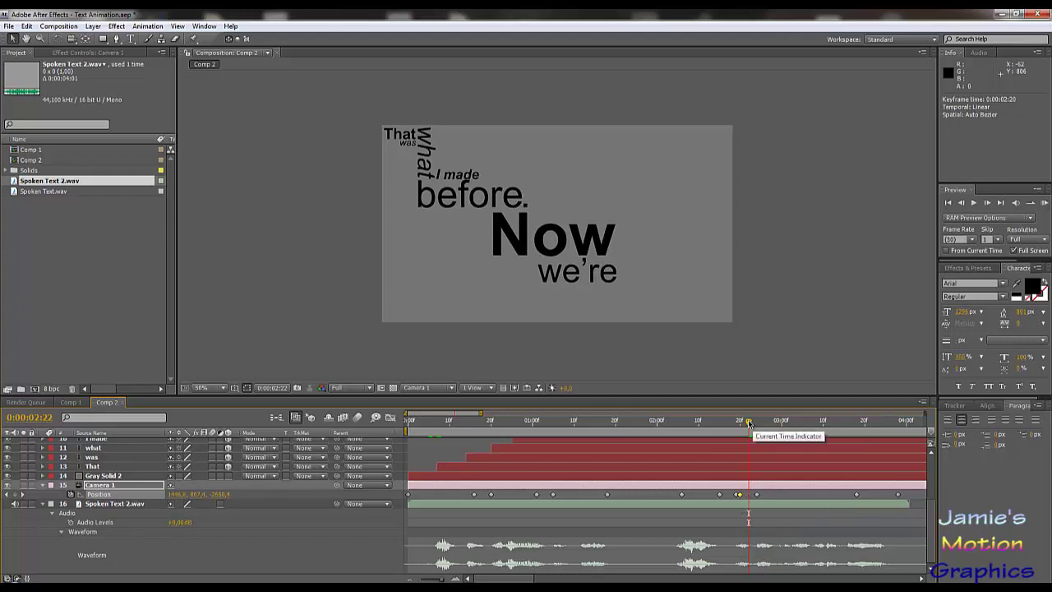
# Step: Move the camera's second-to-last Position keyframe to the start of the "make" layer at 0:00:03:02
pyautogui.moveTo(749, 422); pyautogui.dragTo(786, 443)
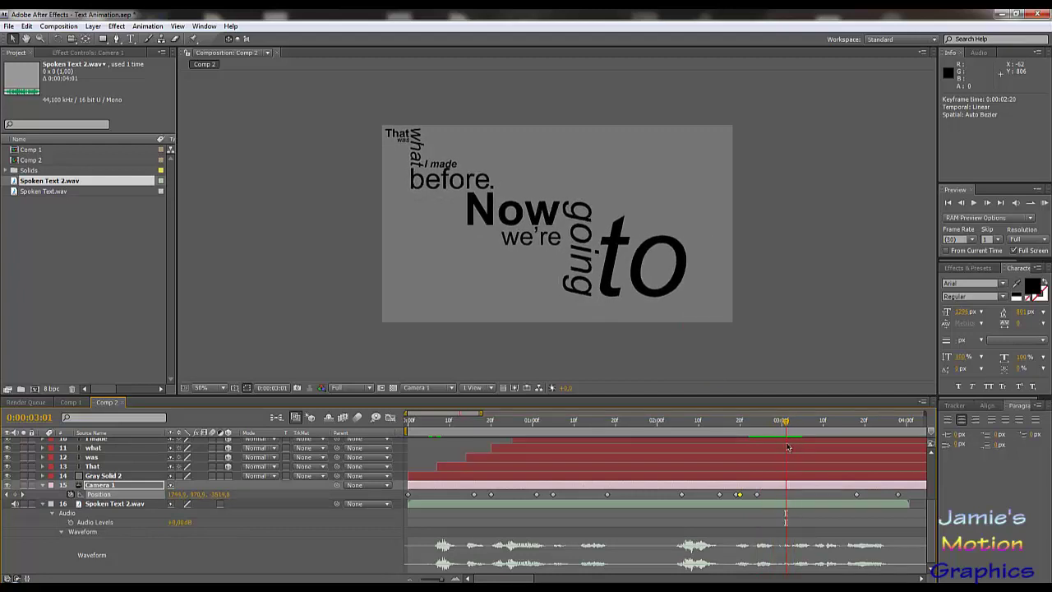
pyautogui.scroll(5, 795, 465)
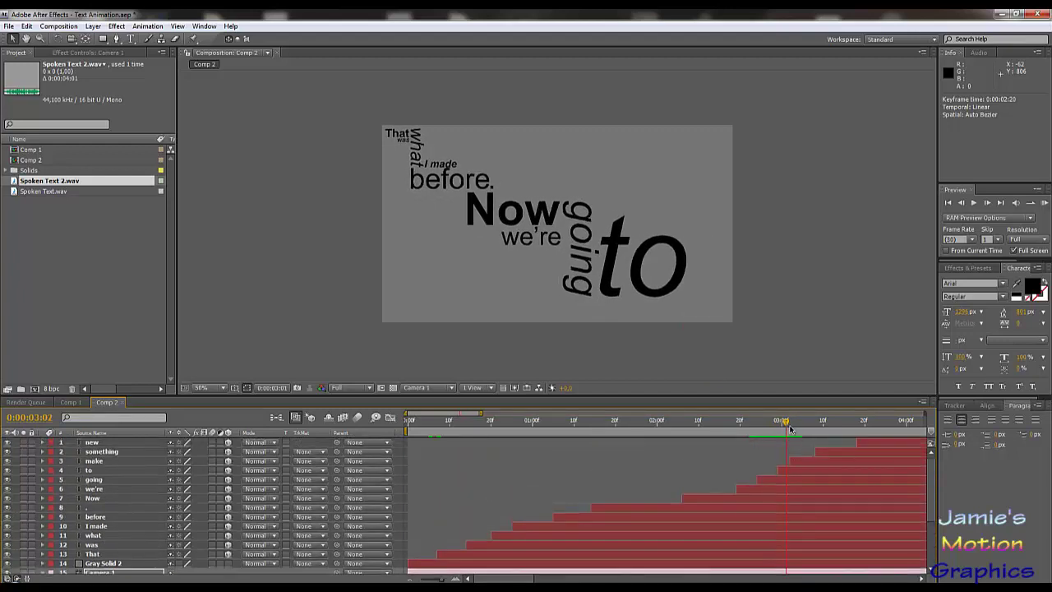
pyautogui.scroll(-5, 822, 501)
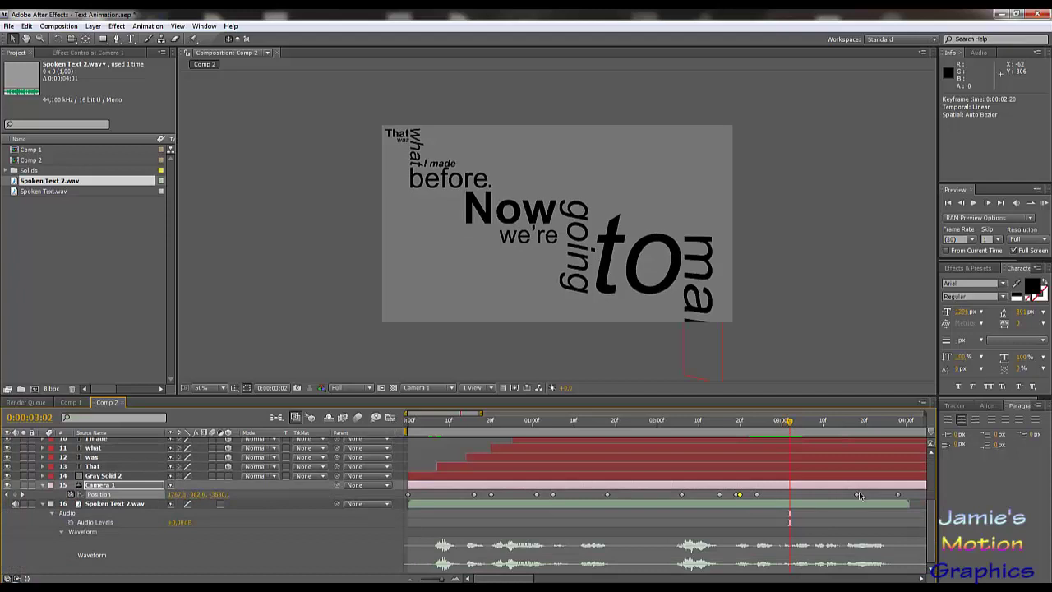
pyautogui.moveTo(855, 497); pyautogui.dragTo(789, 500)
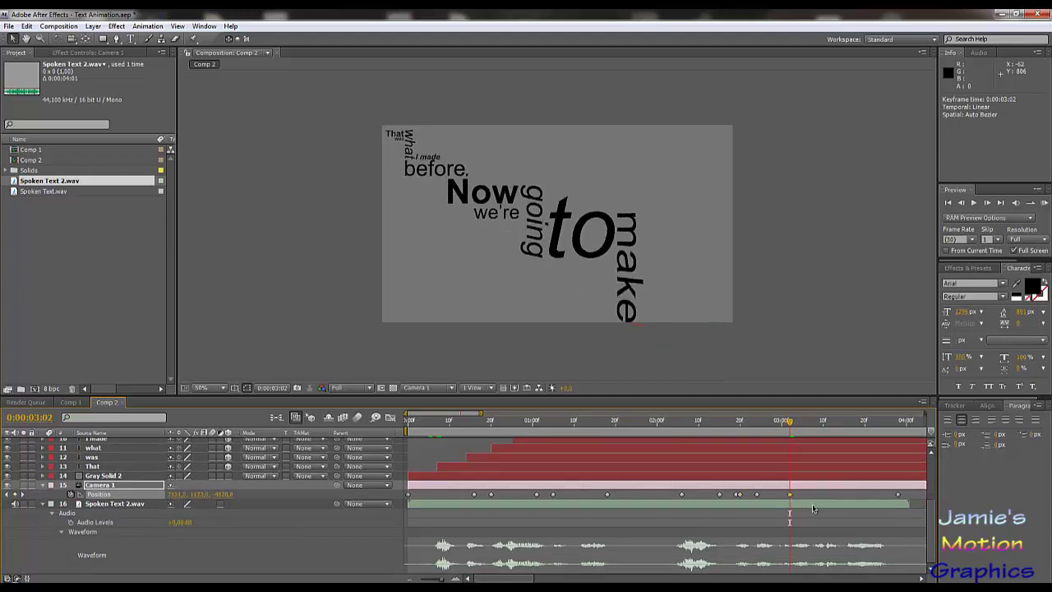
# Step: Paste a copy of the camera's "going" Position keyframe at 0:00:02:28, four frames before the "make" keyframe
pyautogui.press('pageup')
pyautogui.press('pageup')
pyautogui.press('pageup')
pyautogui.press('pageup')
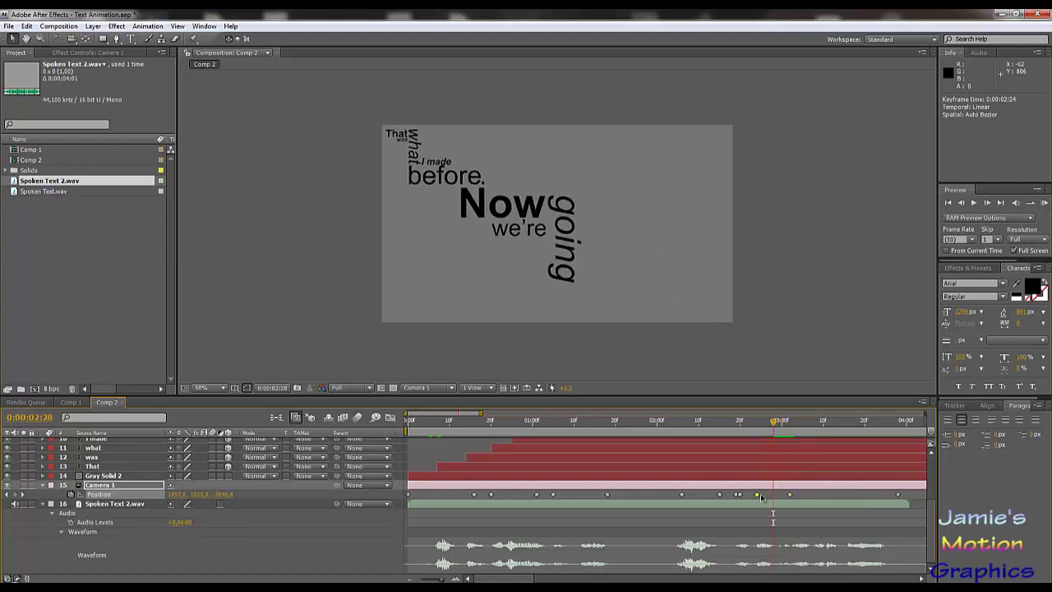
pyautogui.hotkey('ctrl', 'v')
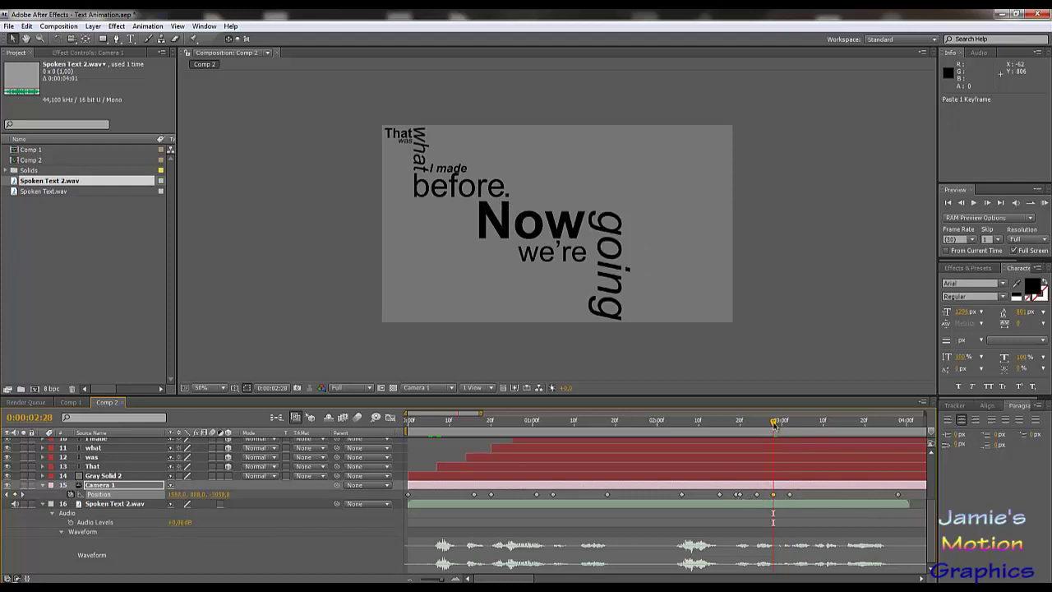
# Step: Move the camera's final Position keyframe to the start of the "new" layer at 0:00:03:18
pyautogui.moveTo(776, 421); pyautogui.dragTo(854, 447)
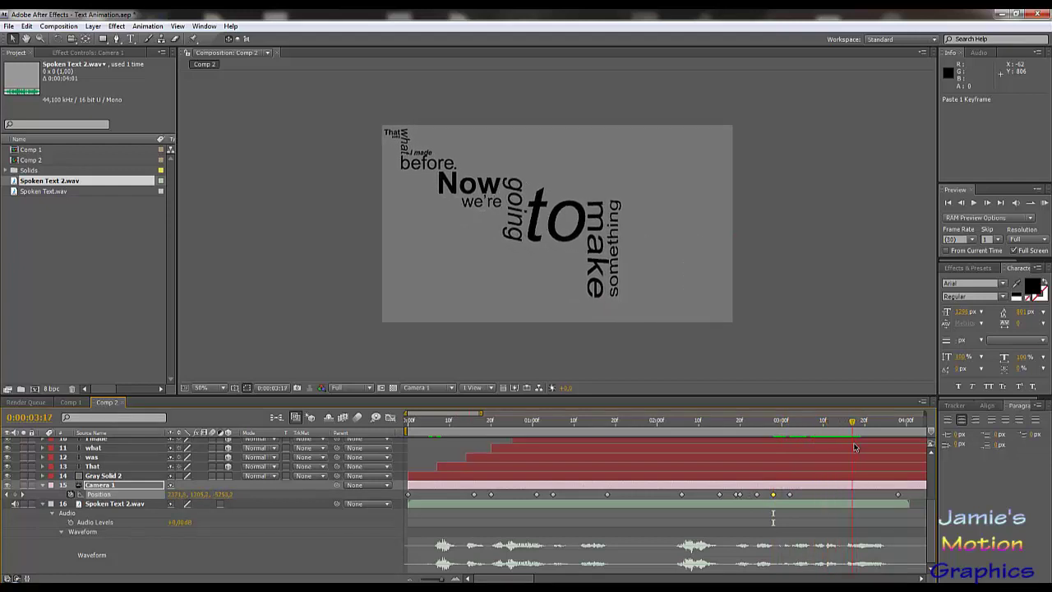
pyautogui.scroll(3, 865, 486)
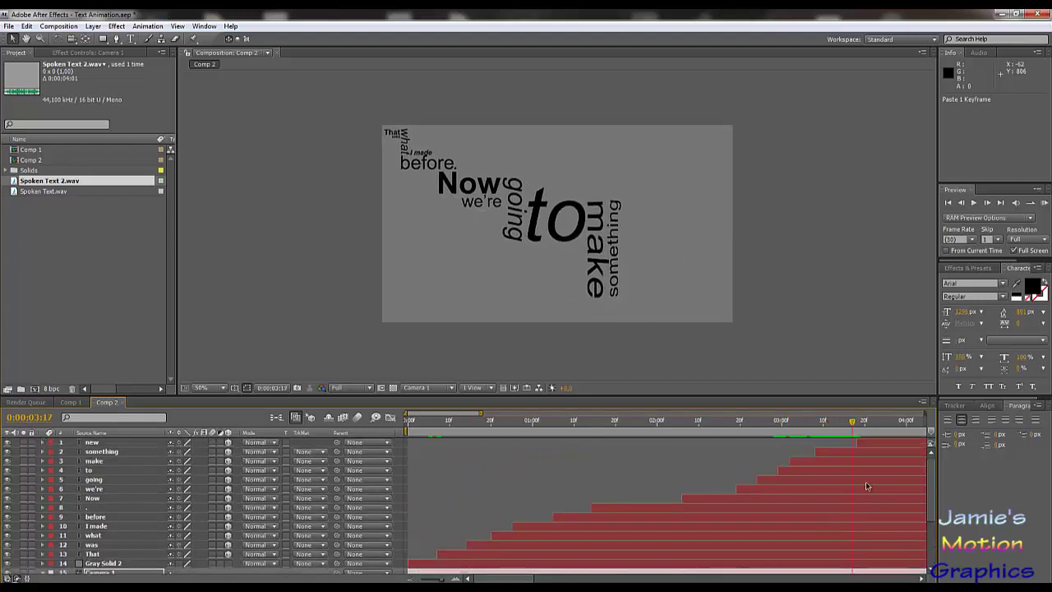
pyautogui.click(856, 424)
pyautogui.scroll(-3, 867, 497)
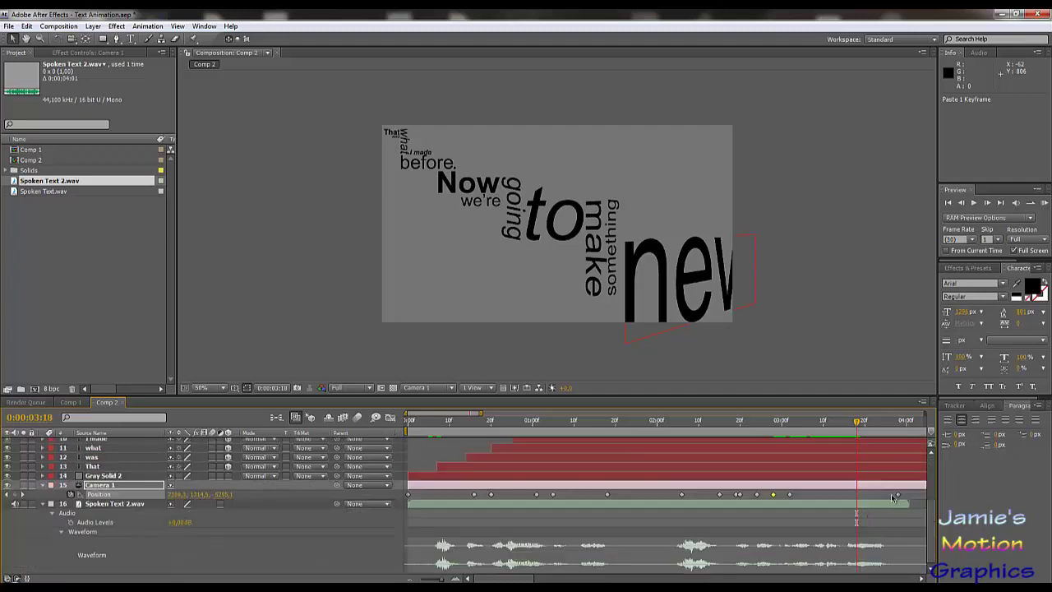
pyautogui.click(893, 494)
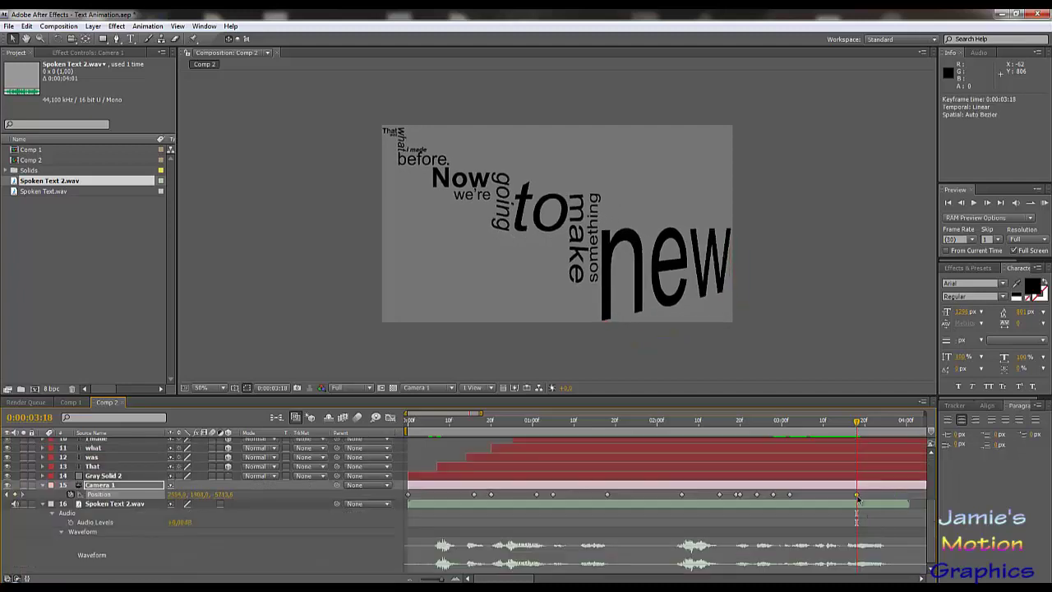
# Step: Paste a copy of the camera's "make" Position keyframe at 0:00:03:14, four frames before the final keyframe
pyautogui.press('pageup')
pyautogui.press('pageup')
pyautogui.press('pageup')
pyautogui.press('pageup')
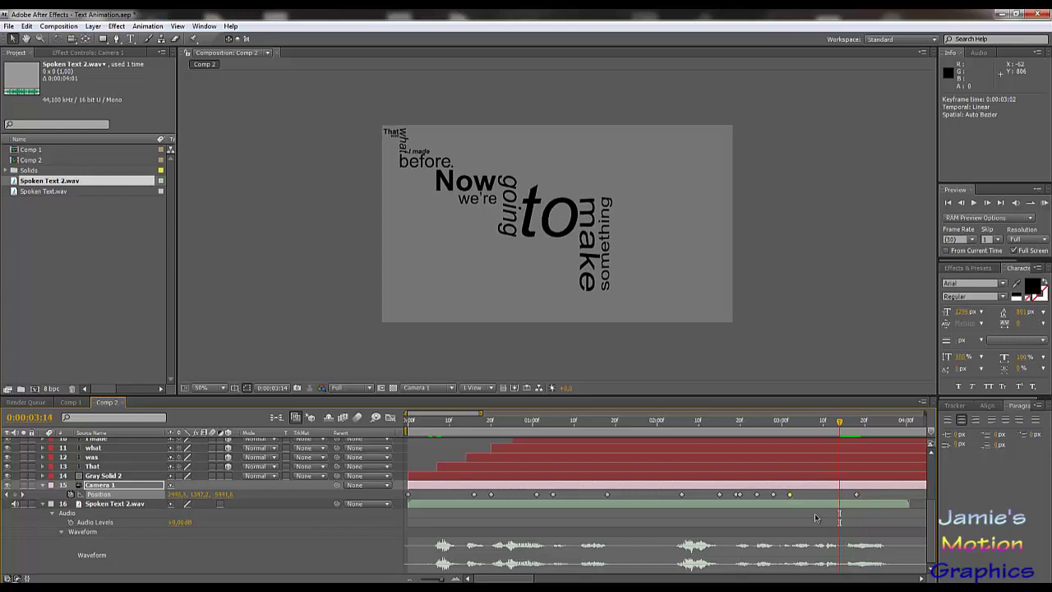
pyautogui.hotkey('ctrl', 'v')
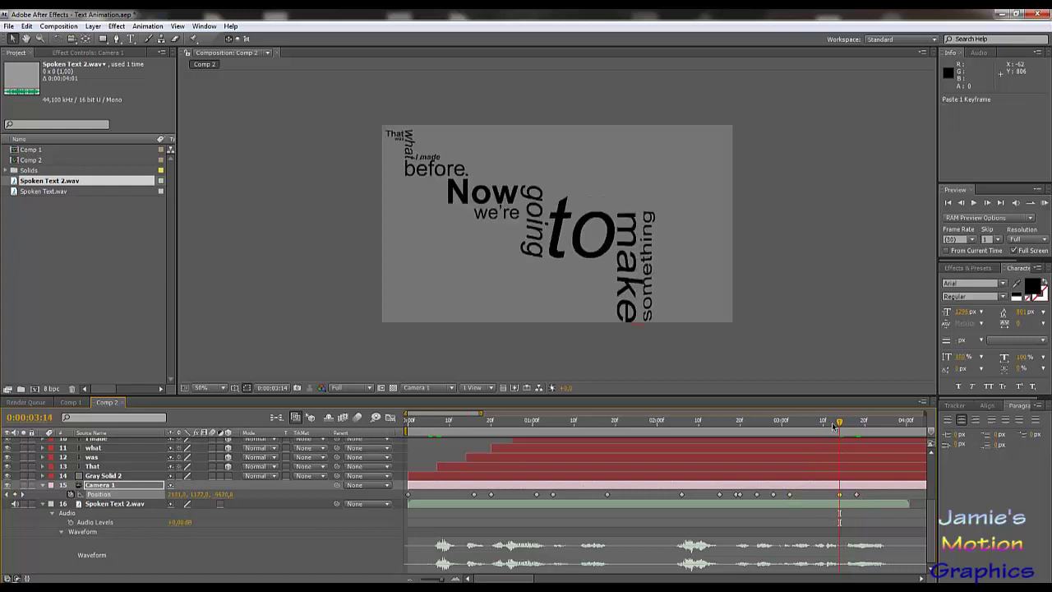
# Step: Return to the start of the composition, set the viewer magnification to Fit up to 100%, and play a RAM preview
pyautogui.moveTo(835, 426); pyautogui.dragTo(372, 451)
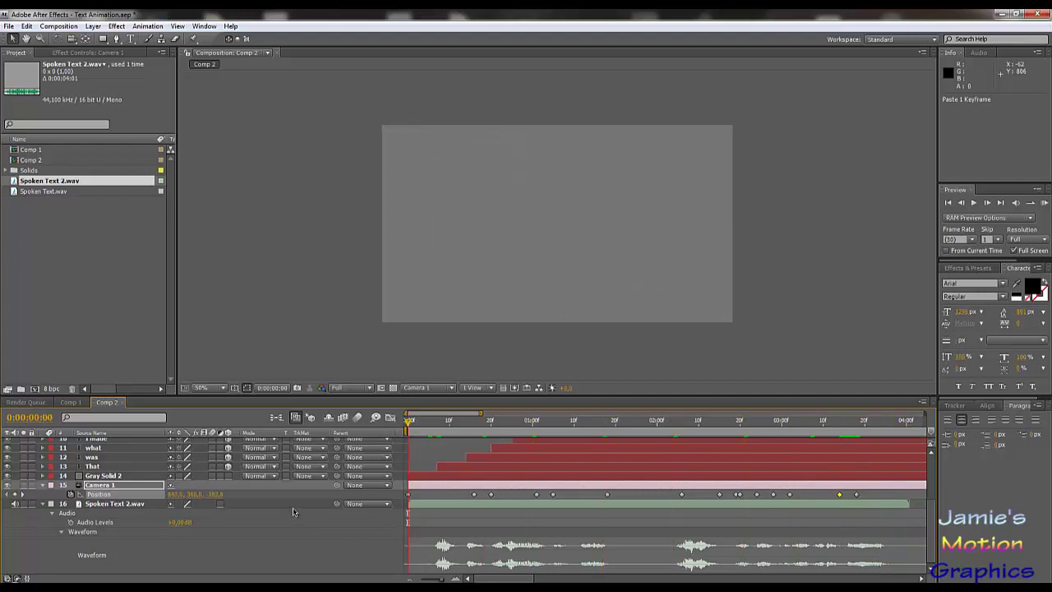
pyautogui.click(220, 388)
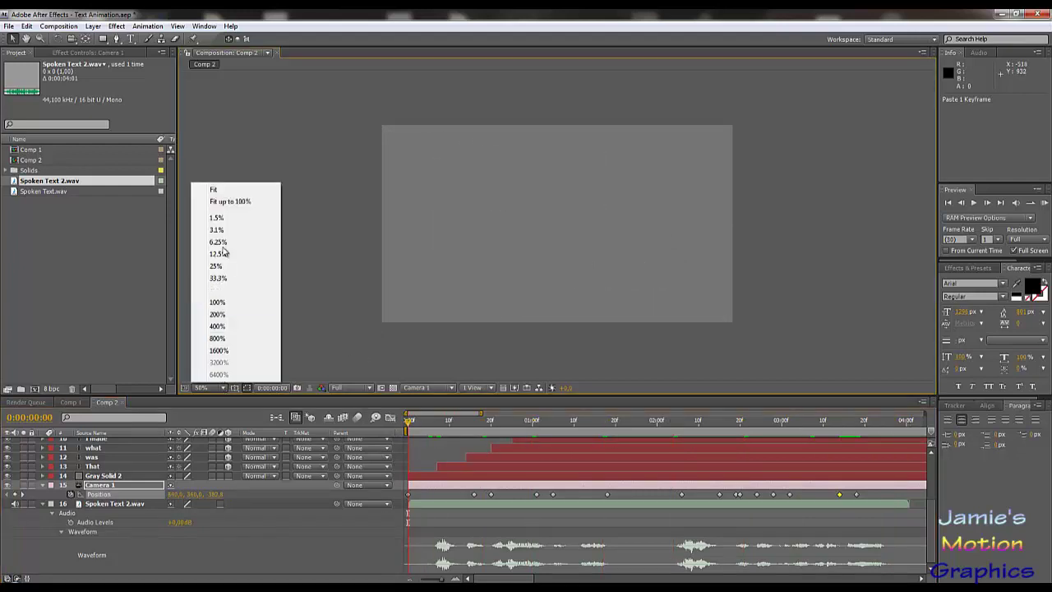
pyautogui.click(221, 202)
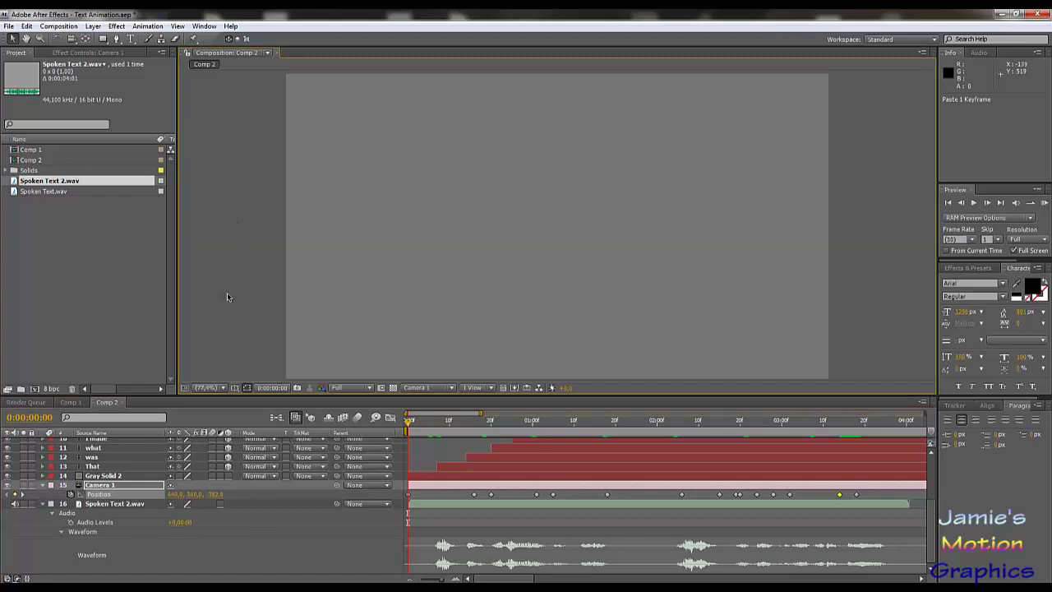
pyautogui.press('KP_0')
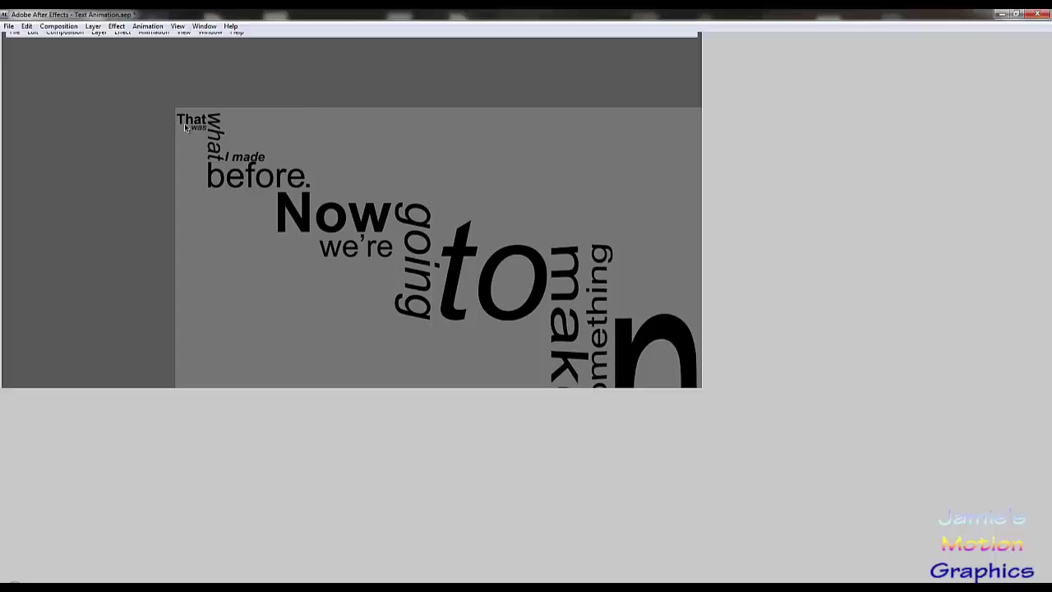
pyautogui.click(185, 127)
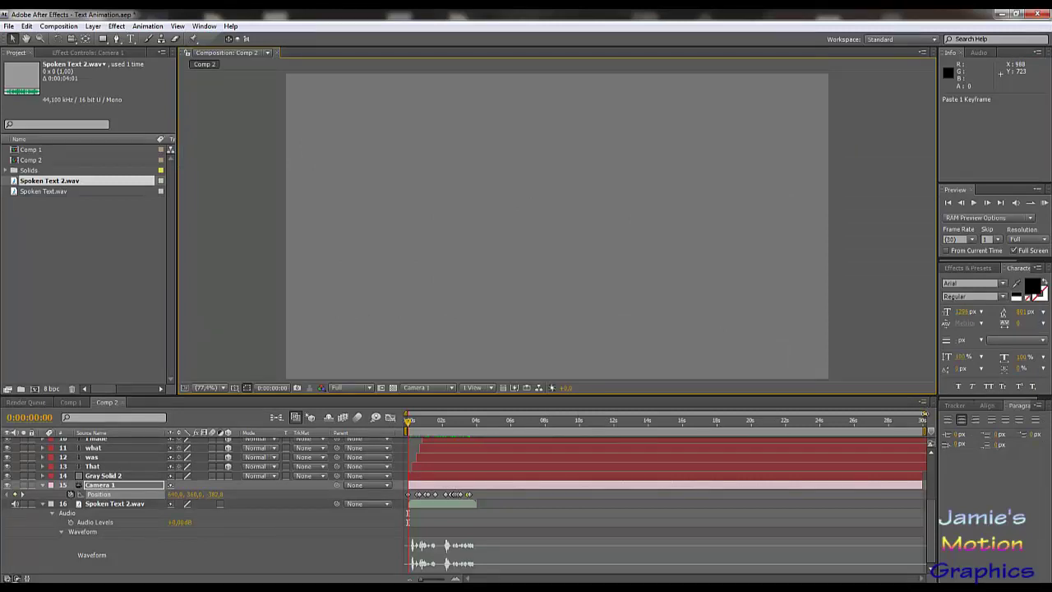
# Step: Narrow the visible timeline range to end at 0:00:05:28 and scrub through the words to review the camera moves
pyautogui.moveTo(923, 414); pyautogui.dragTo(511, 414)
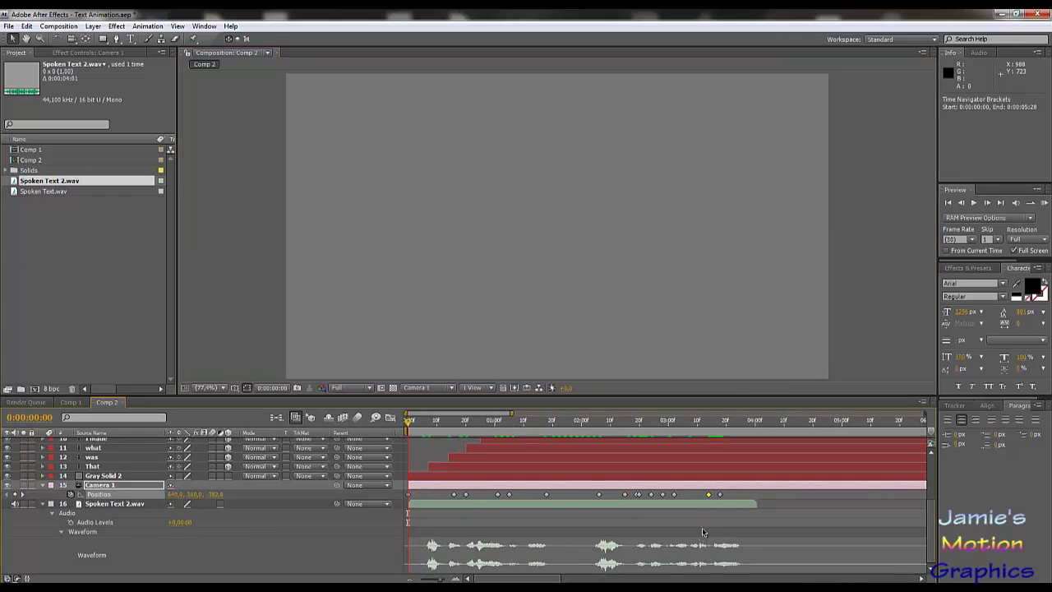
pyautogui.press('space')
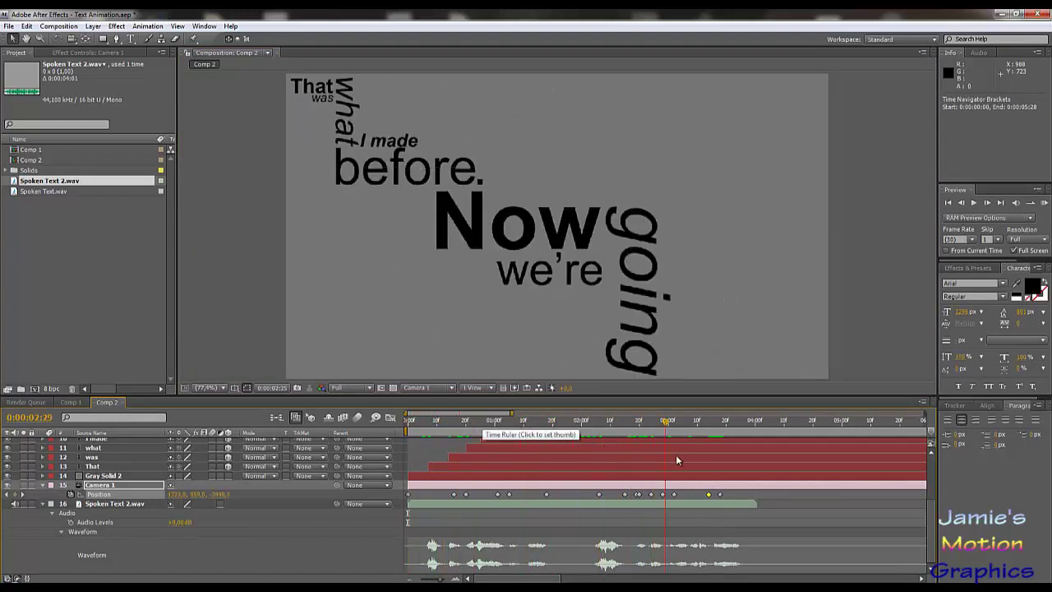
pyautogui.click(450, 420)
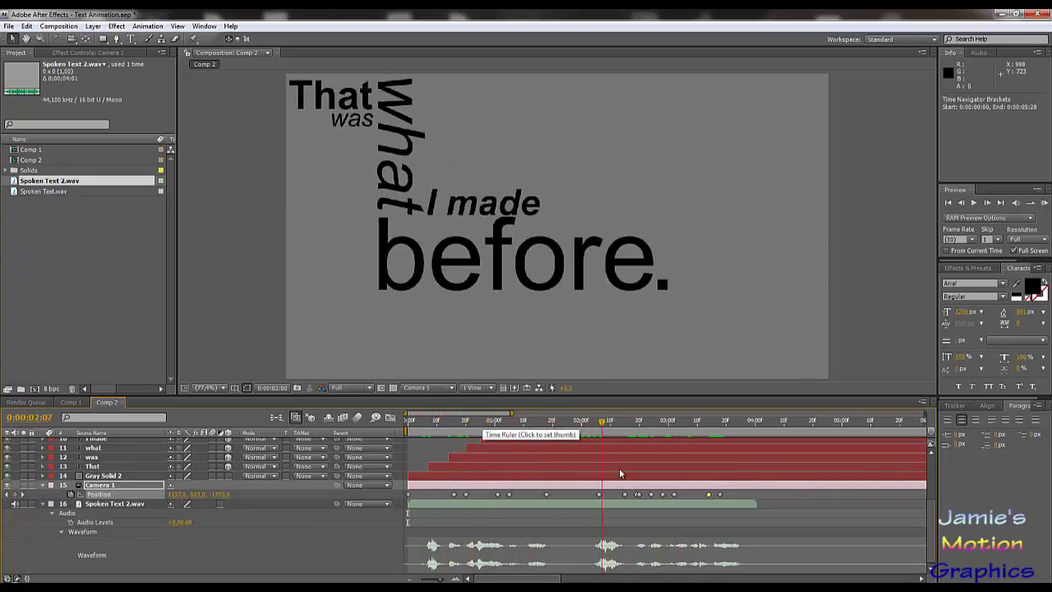